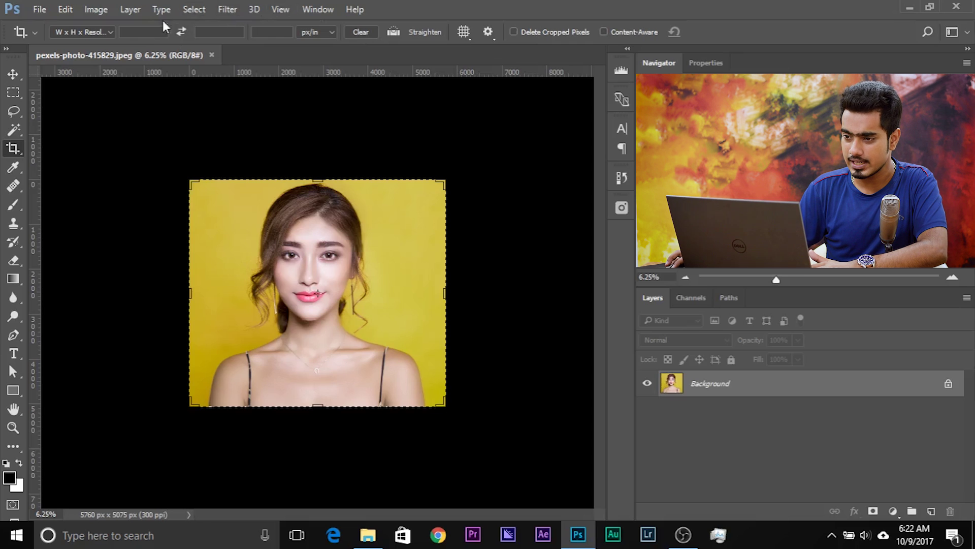
Extend the canvas with the Crop tool above and on both sides of the portrait, to 7200 x 6001 px.
{"action": "left_click", "coordinate": [363, 32]}
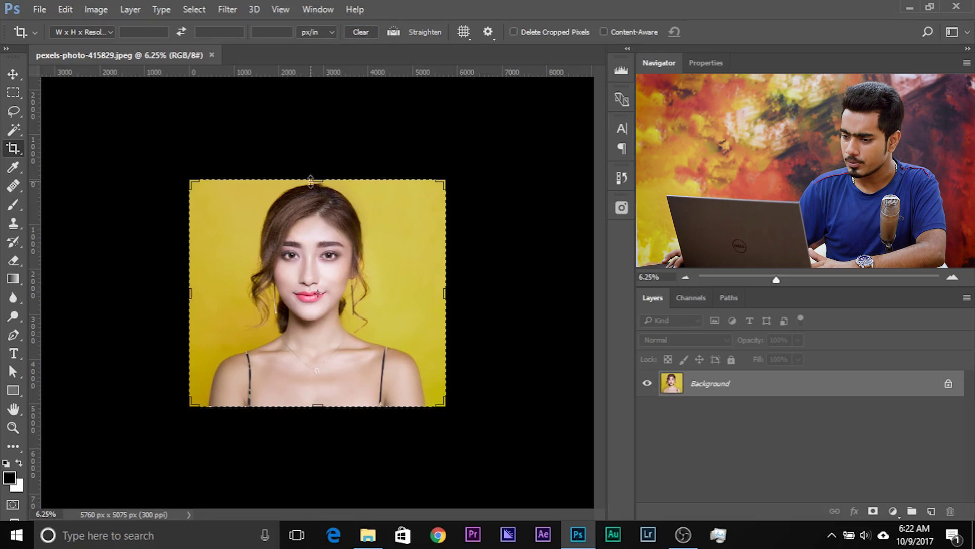
{"action": "left_click_drag", "start_coordinate": [322, 178], "coordinate": [320, 158]}
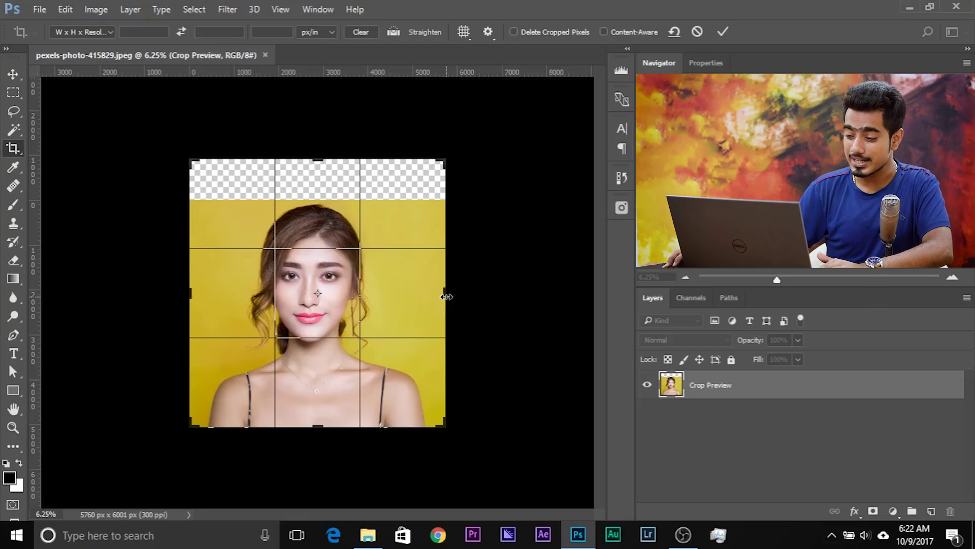
{"action": "left_click_drag", "start_coordinate": [450, 296], "coordinate": [479, 296]}
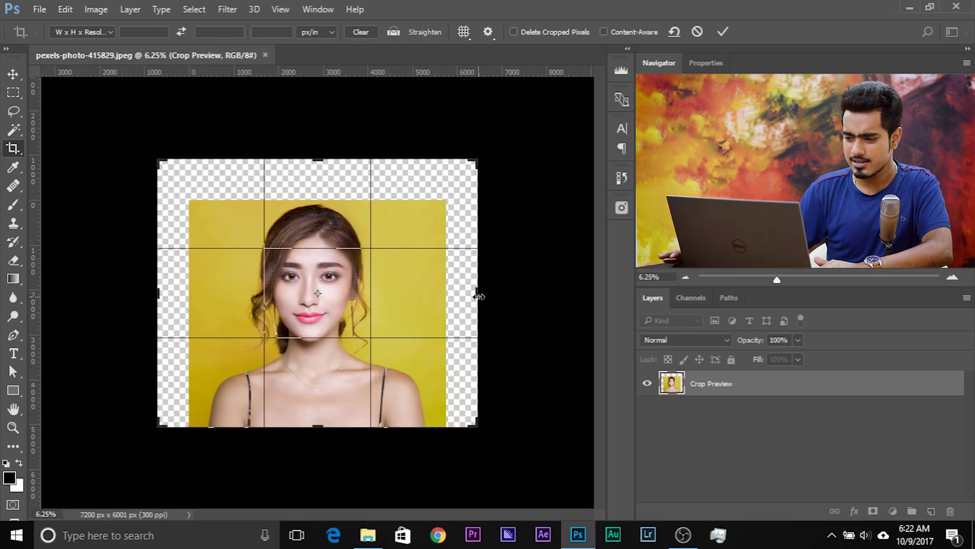
{"action": "key", "text": "Return"}
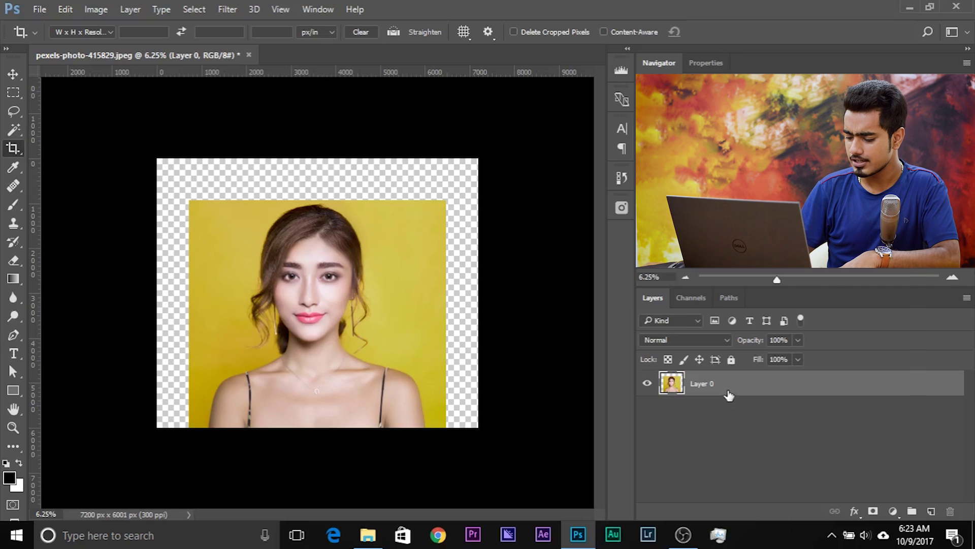
Duplicate the portrait layer and convert the copy into a smart object for smart filters.
{"action": "key", "text": "ctrl+j"}
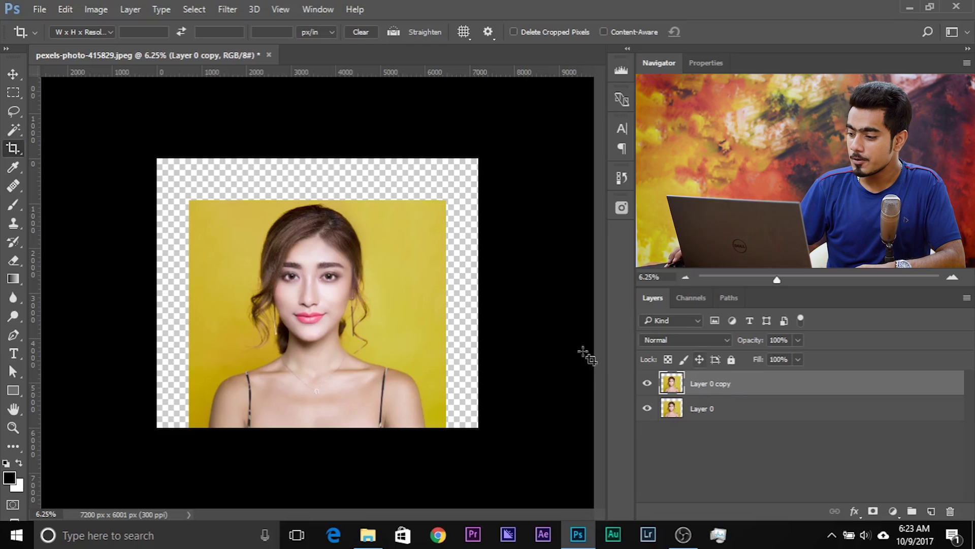
{"action": "left_click", "coordinate": [227, 9]}
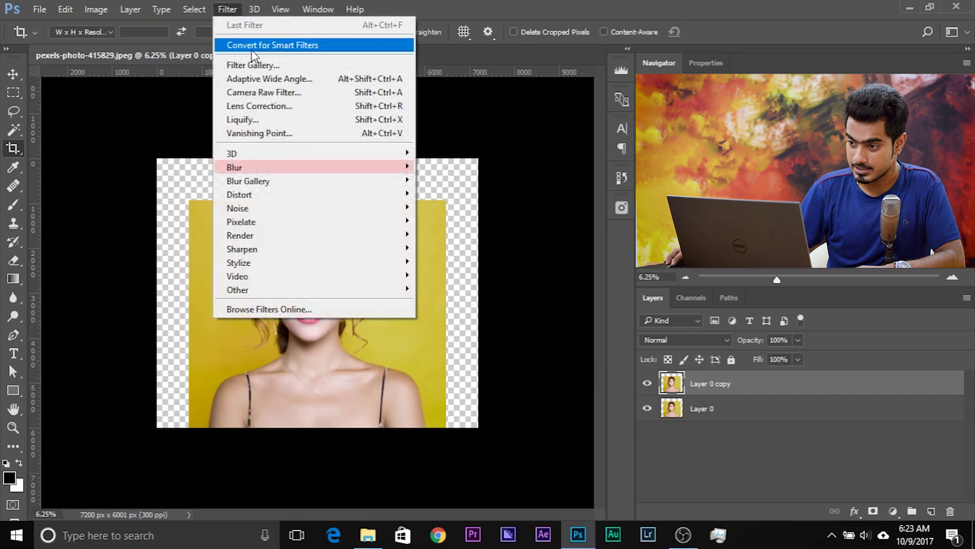
{"action": "left_click", "coordinate": [252, 49]}
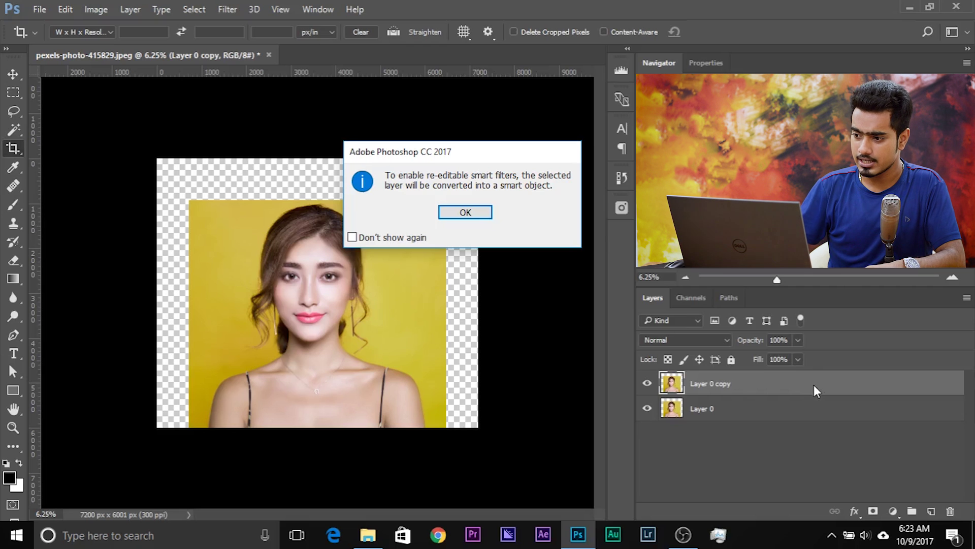
{"action": "left_click", "coordinate": [480, 212]}
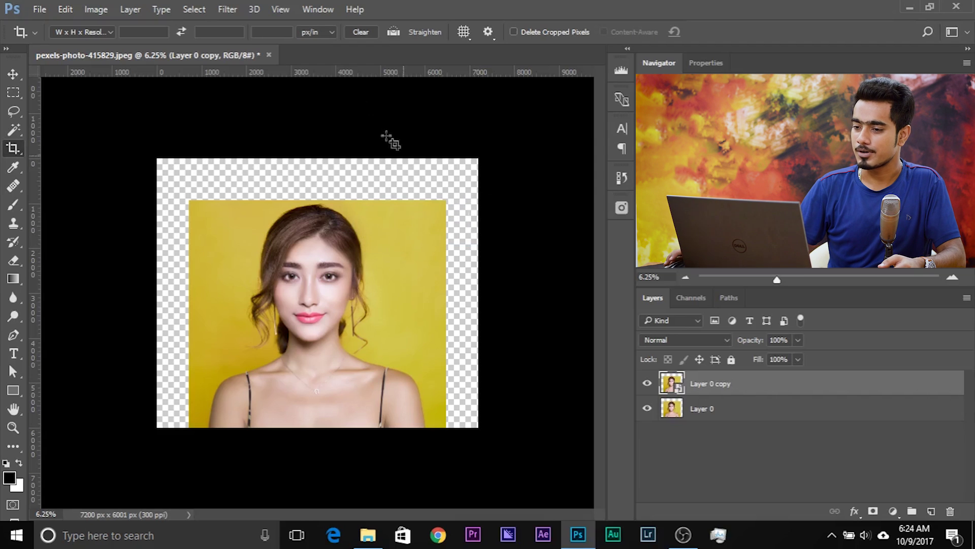
Open the Liquify filter on the layer copy and choose Face #1 for Face-Aware Liquify.
{"action": "left_click", "coordinate": [237, 12]}
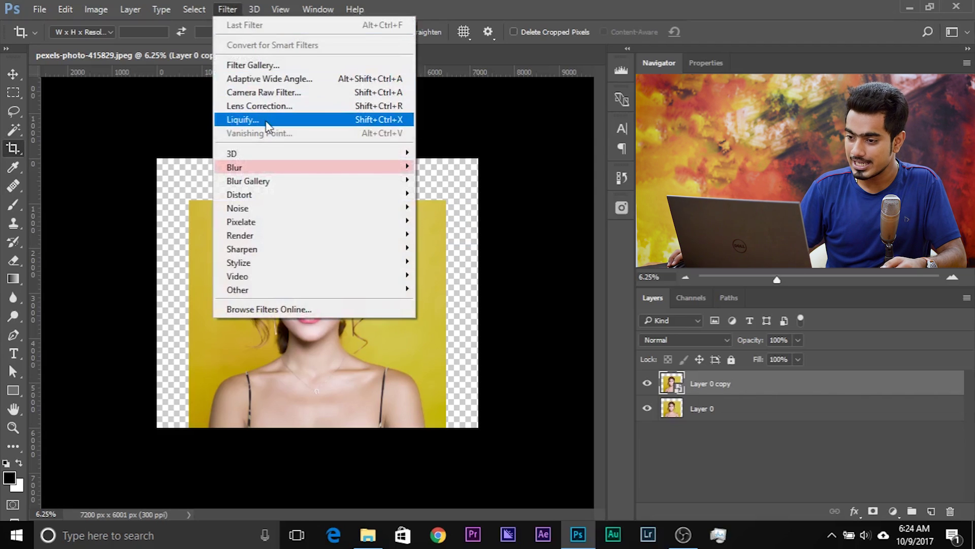
{"action": "left_click", "coordinate": [264, 120]}
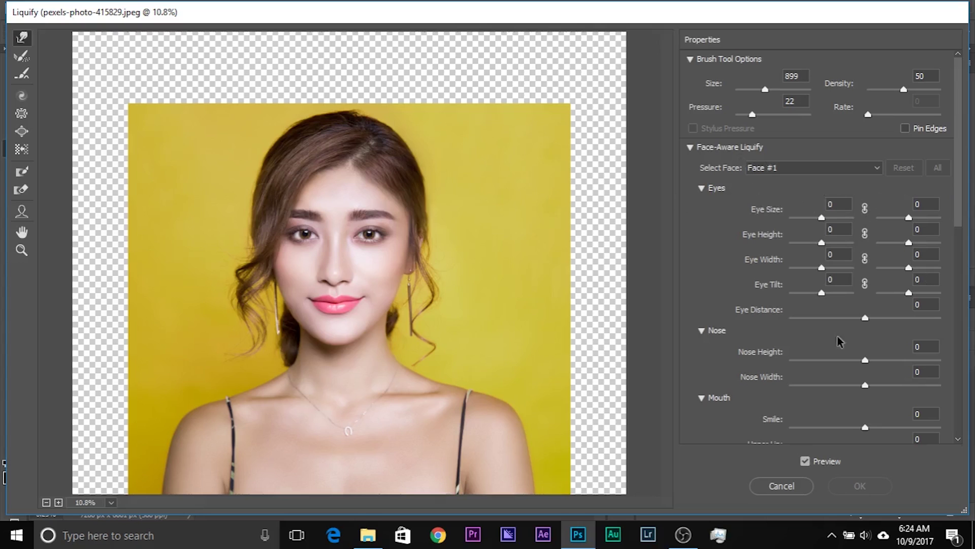
{"action": "left_click", "coordinate": [690, 147]}
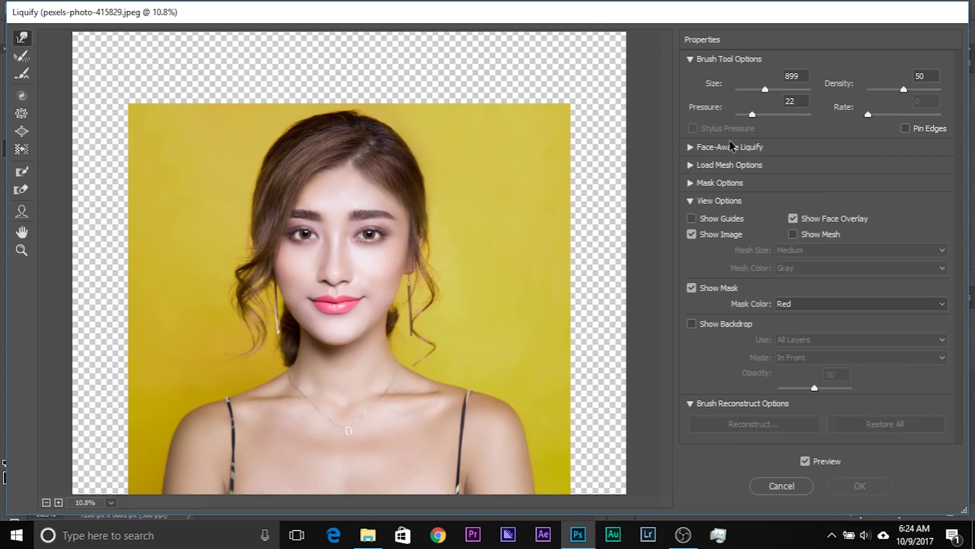
{"action": "left_click", "coordinate": [692, 149]}
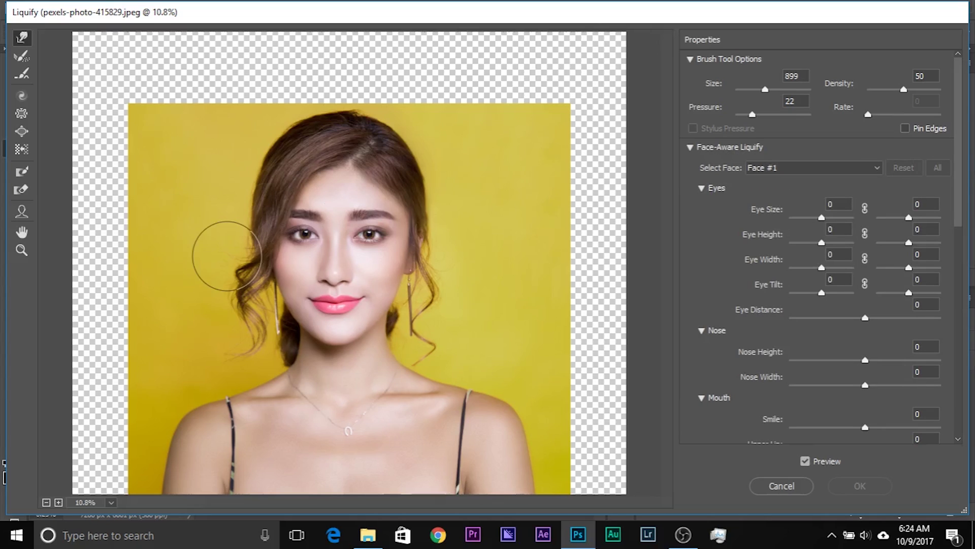
{"action": "left_click", "coordinate": [805, 169]}
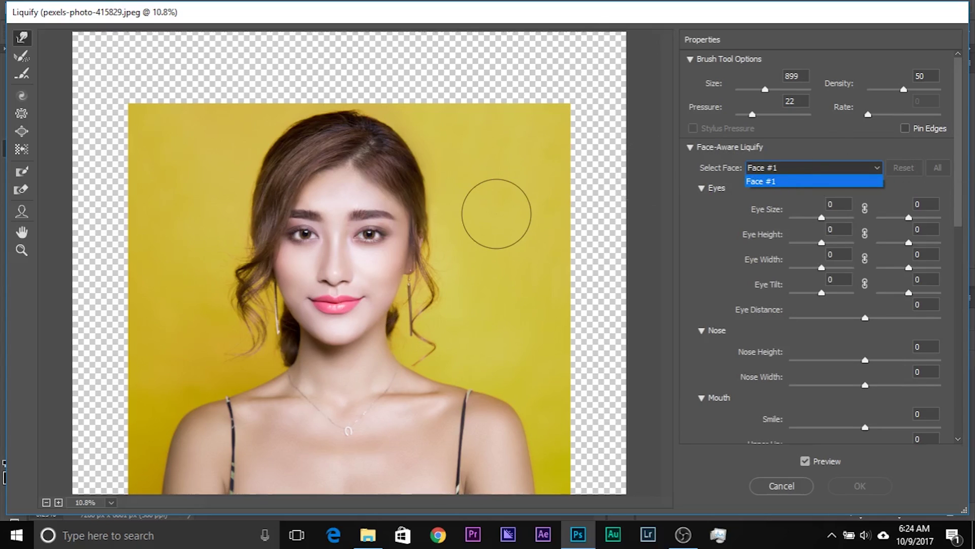
{"action": "left_click", "coordinate": [772, 182]}
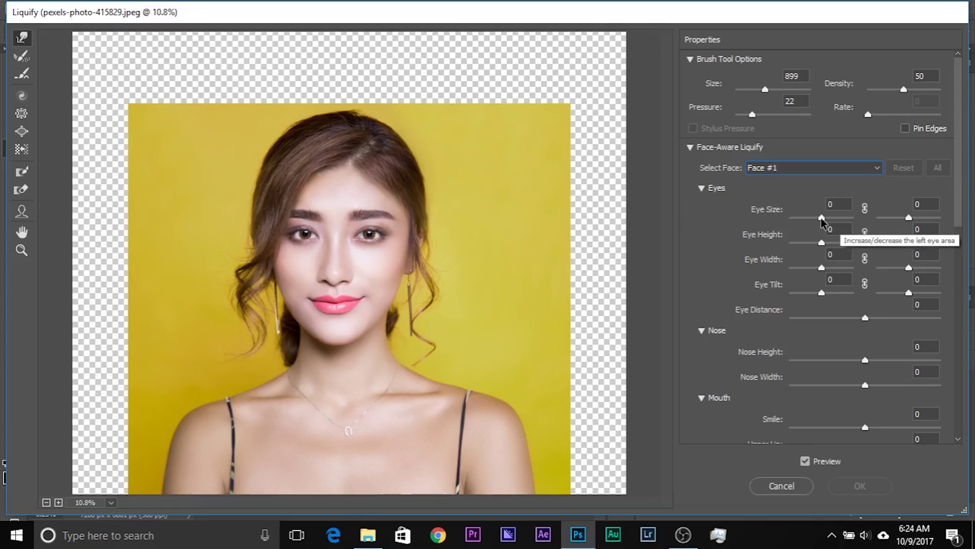
Set the left eye's size to 100 and link the eye sizes so both eyes use that value.
{"action": "left_click_drag", "start_coordinate": [823, 218], "coordinate": [854, 219]}
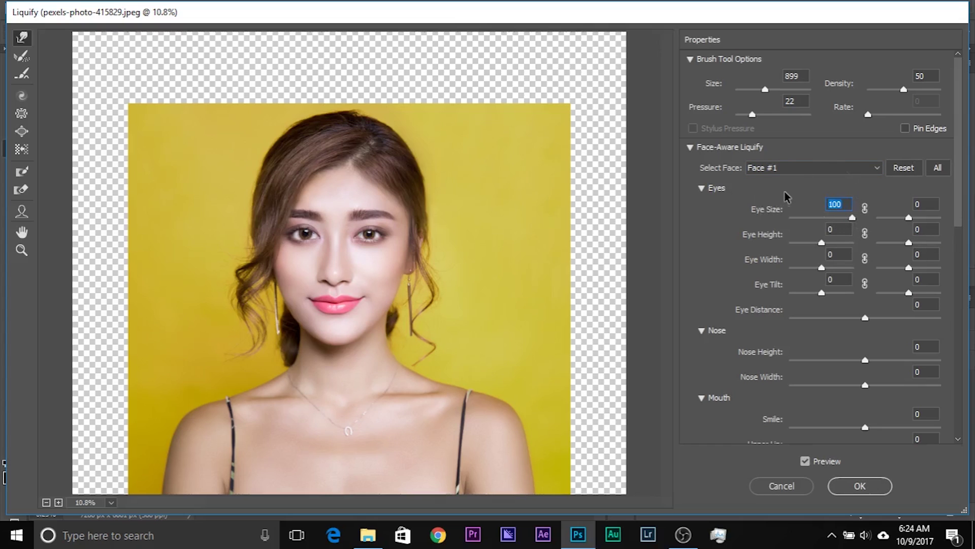
{"action": "left_click", "coordinate": [865, 208]}
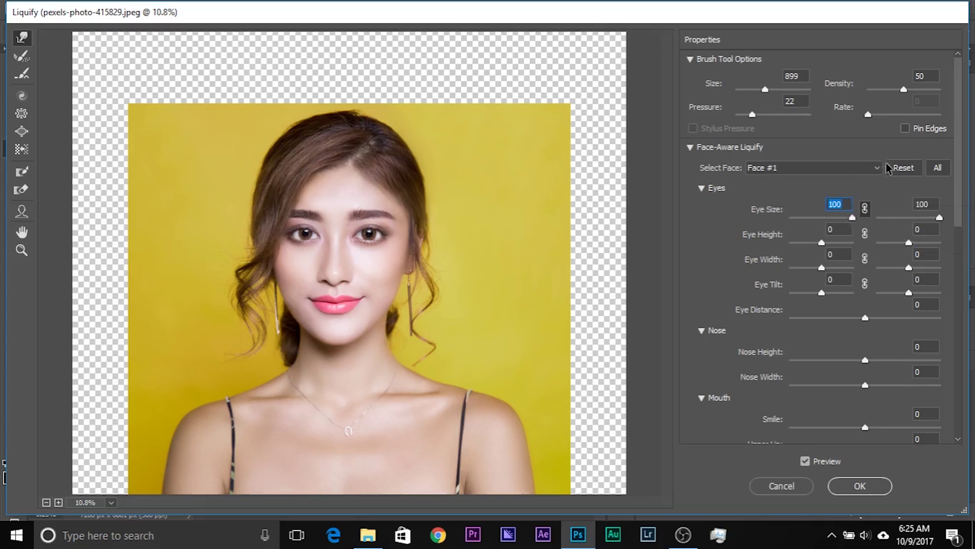
{"action": "mouse_move", "coordinate": [852, 217]}
{"action": "left_mouse_down"}
{"action": "mouse_move", "coordinate": [820, 217]}
{"action": "mouse_move", "coordinate": [864, 217]}
{"action": "left_mouse_up"}
Set the linked eye tilt to 72 for both eyes and the eye distance to -26.
{"action": "left_click_drag", "start_coordinate": [821, 293], "coordinate": [842, 296]}
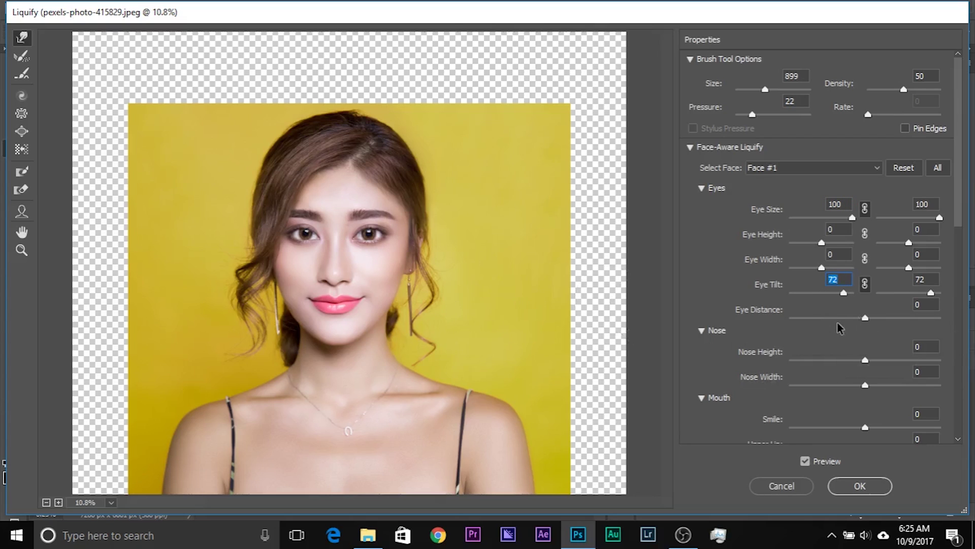
{"action": "left_click", "coordinate": [864, 319]}
{"action": "left_click_drag", "start_coordinate": [864, 318], "coordinate": [842, 317]}
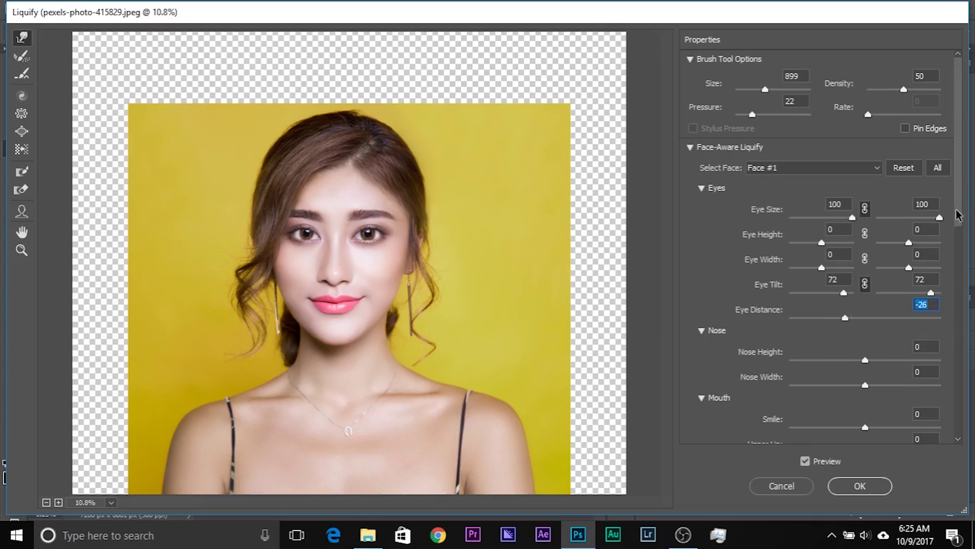
Set the nose width to -100 and the nose height to 36.
{"action": "scroll", "coordinate": [958, 216], "scroll_direction": "down", "scroll_amount": 3}
{"action": "left_click_drag", "start_coordinate": [871, 316], "coordinate": [784, 326]}
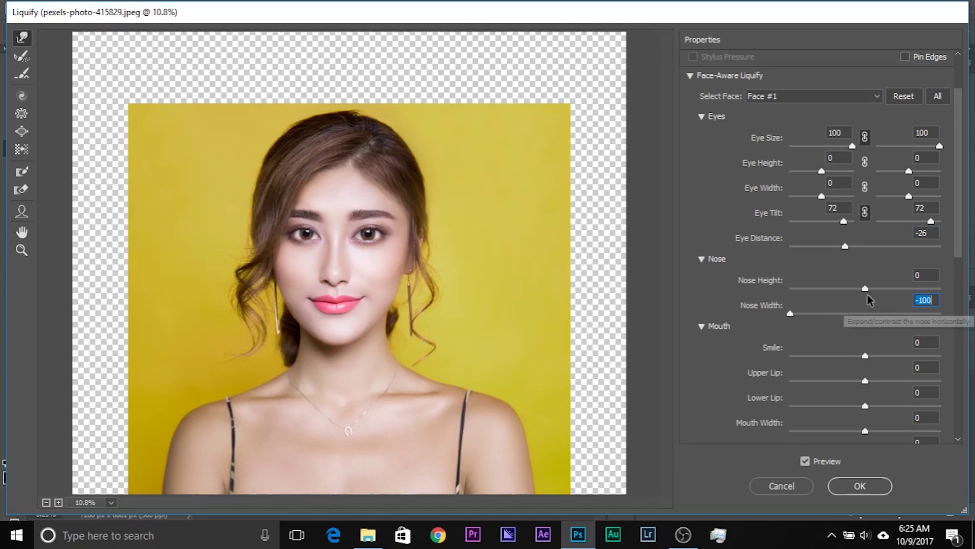
{"action": "left_click_drag", "start_coordinate": [864, 288], "coordinate": [899, 291]}
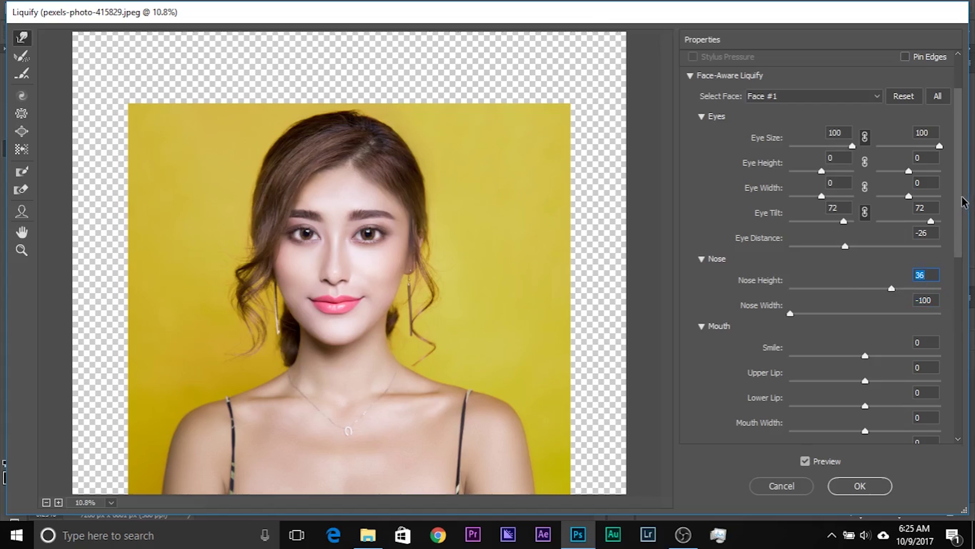
Shape the mouth by setting Smile to -100, Mouth Width to -100 and Lower Lip to -1.
{"action": "scroll", "coordinate": [962, 203], "scroll_direction": "down", "scroll_amount": 5}
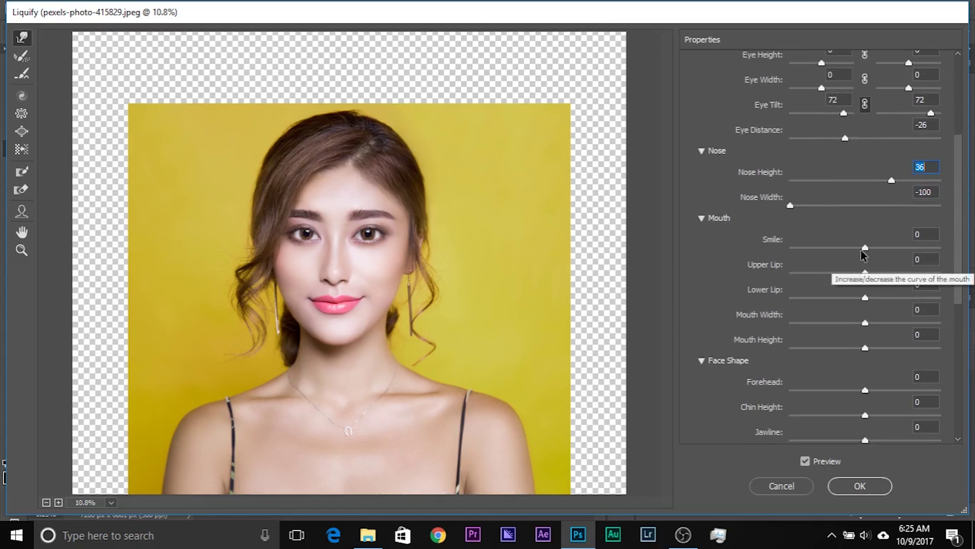
{"action": "left_click_drag", "start_coordinate": [865, 247], "coordinate": [698, 254]}
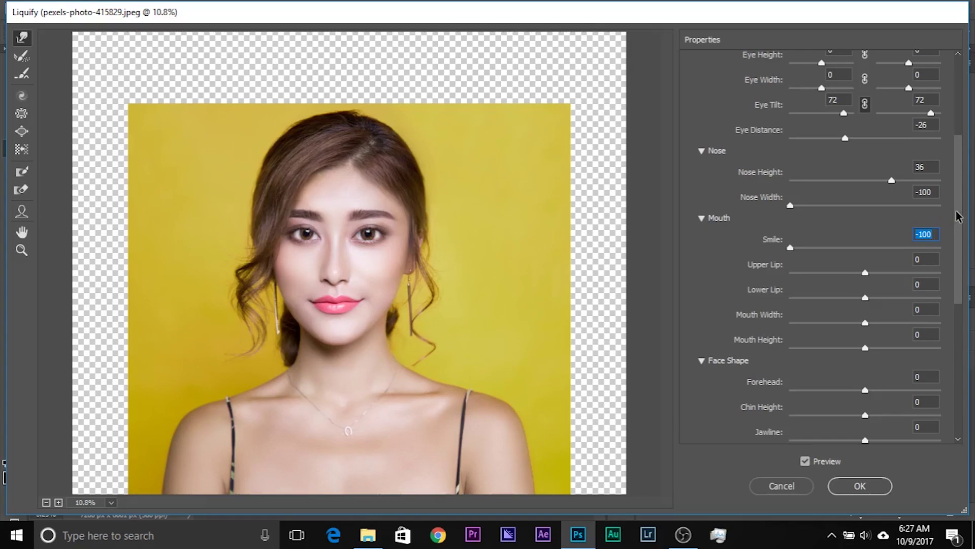
{"action": "left_click_drag", "start_coordinate": [957, 217], "coordinate": [965, 253]}
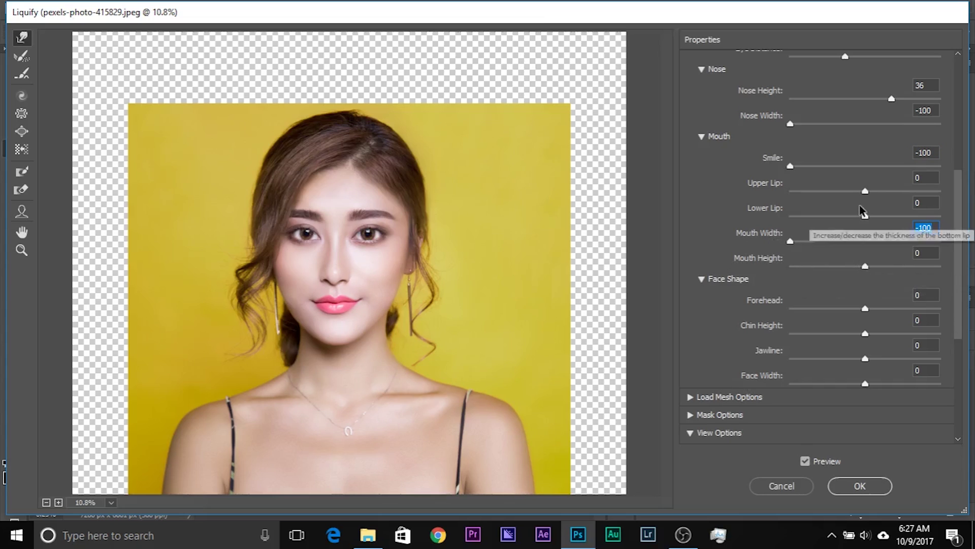
{"action": "left_click_drag", "start_coordinate": [864, 216], "coordinate": [853, 219]}
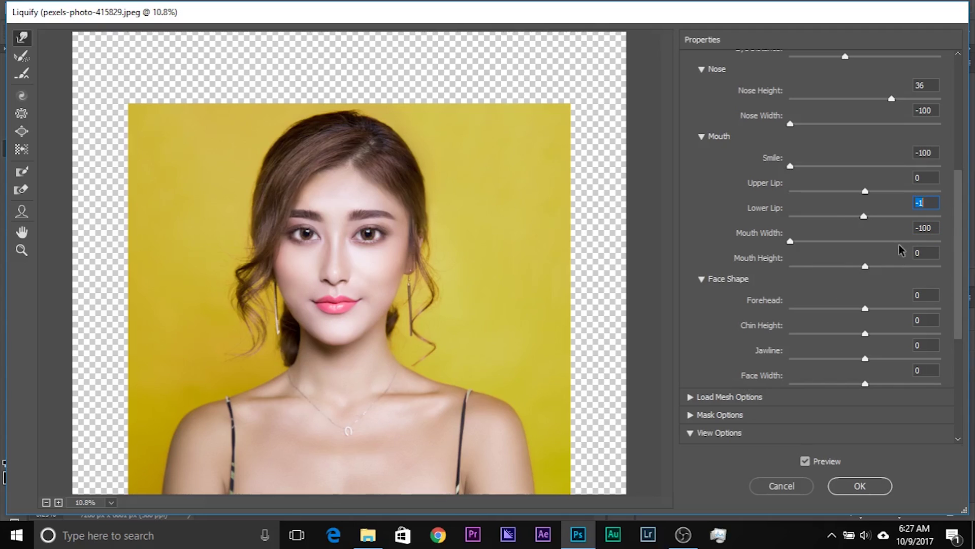
Set the face width to -62, jawline to -15 and chin height to 16, and apply the Liquify filter.
{"action": "scroll", "coordinate": [960, 226], "scroll_direction": "down", "scroll_amount": 2}
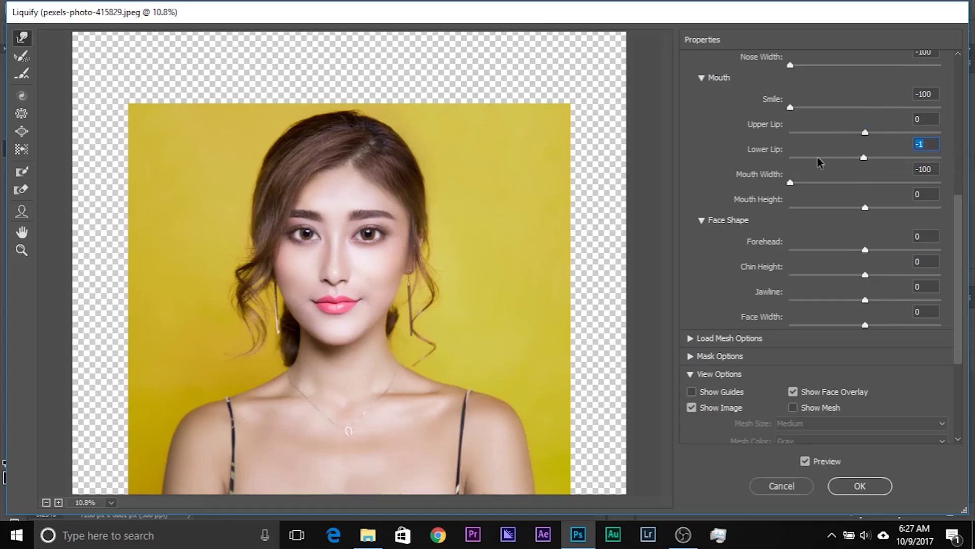
{"action": "left_click_drag", "start_coordinate": [864, 326], "coordinate": [825, 324]}
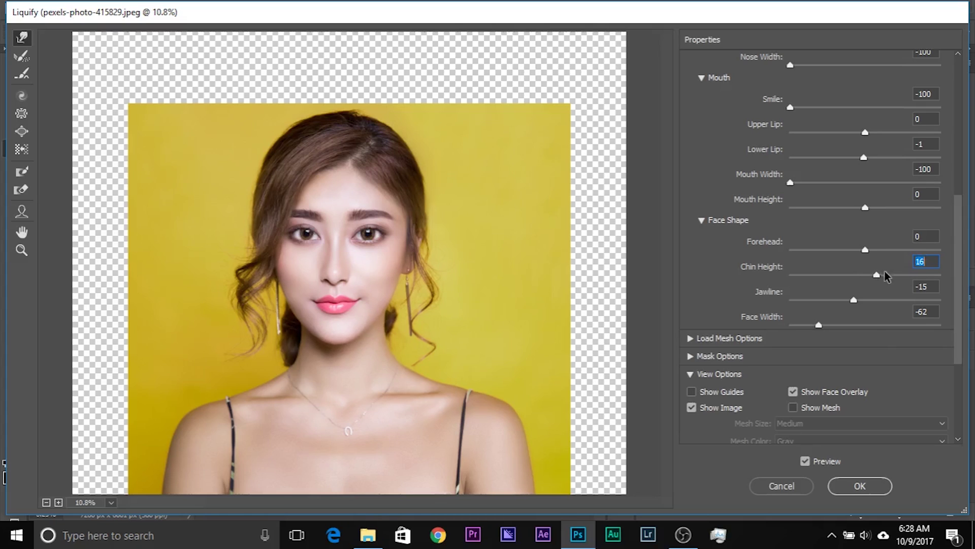
{"action": "scroll", "coordinate": [960, 189], "scroll_direction": "down", "scroll_amount": 3}
{"action": "scroll", "coordinate": [789, 189], "scroll_direction": "up", "scroll_amount": 5}
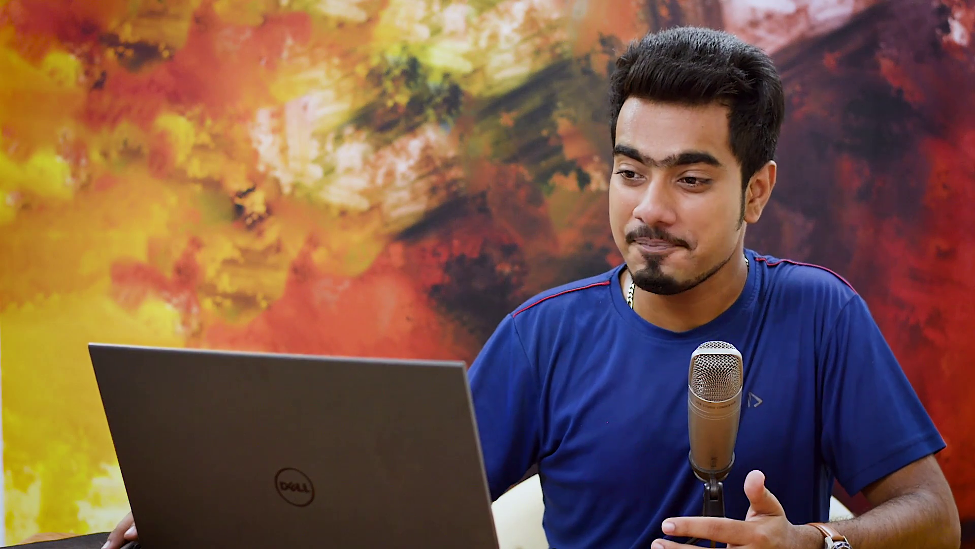
Run Liquify again on the layer copy and set the linked eye size to 100 for both eyes.
{"action": "left_click", "coordinate": [227, 9]}
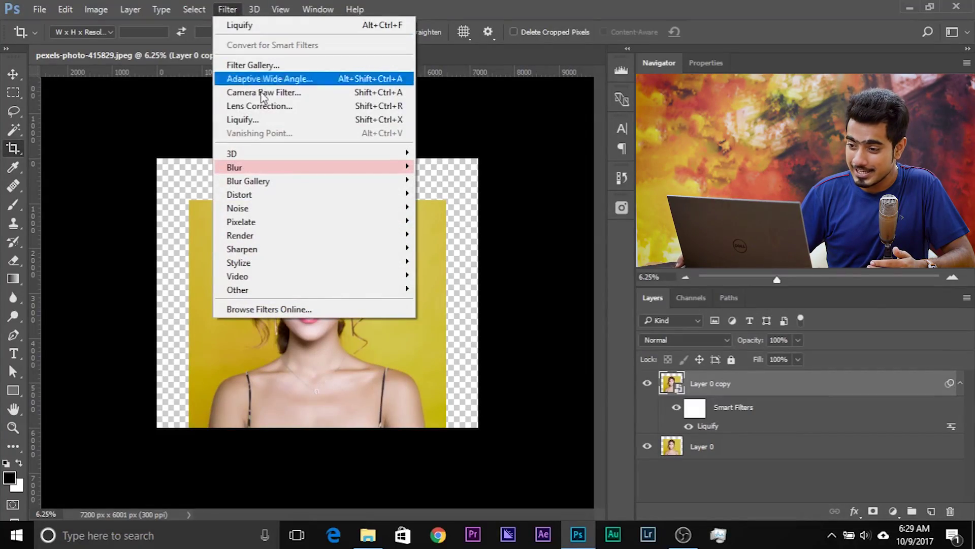
{"action": "left_click", "coordinate": [269, 123]}
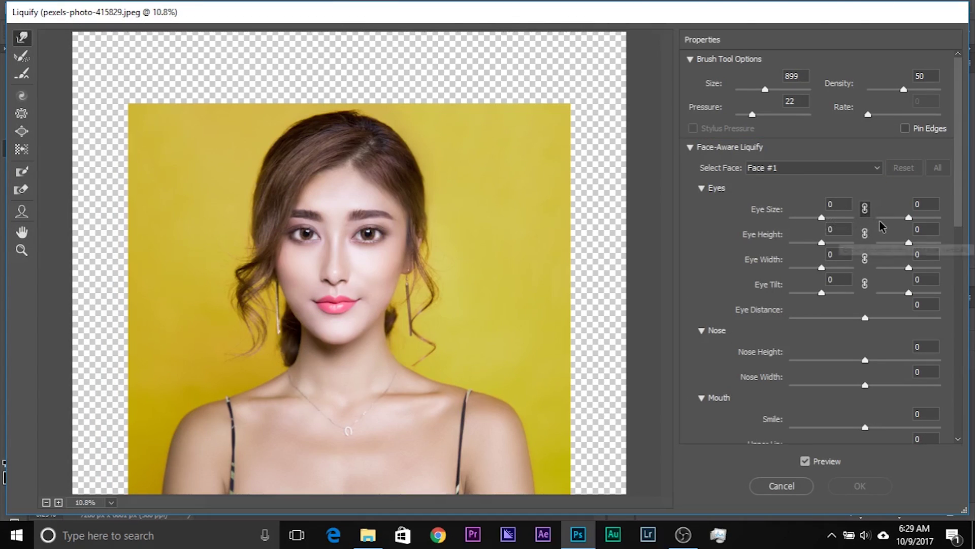
{"action": "left_click_drag", "start_coordinate": [822, 218], "coordinate": [829, 220]}
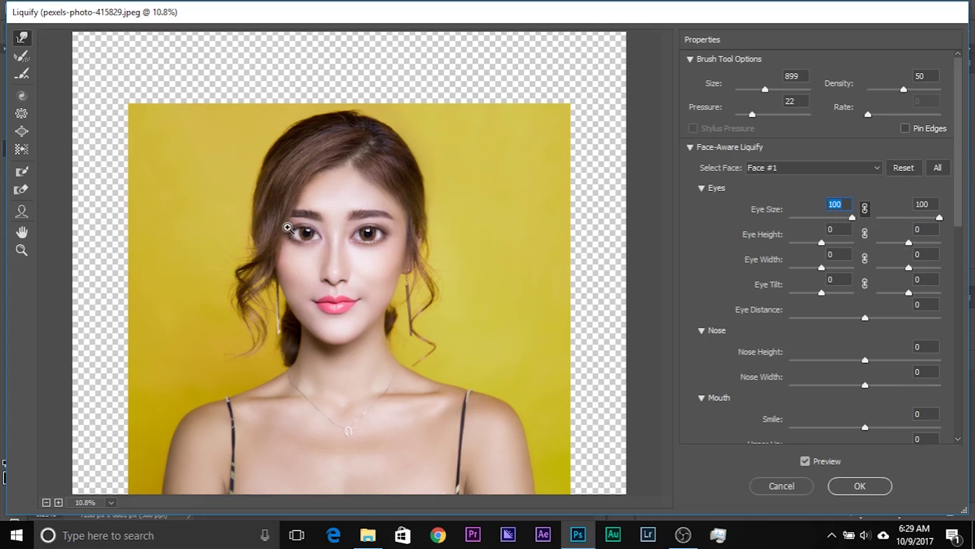
Inspect the enlarged eyes up close, unlink the eye sizes and set the right eye's size to 82.
{"action": "left_click", "coordinate": [288, 227], "text": "ctrl"}
{"action": "left_click", "coordinate": [288, 227], "text": "ctrl"}
{"action": "left_click", "coordinate": [288, 227], "text": "ctrl"}
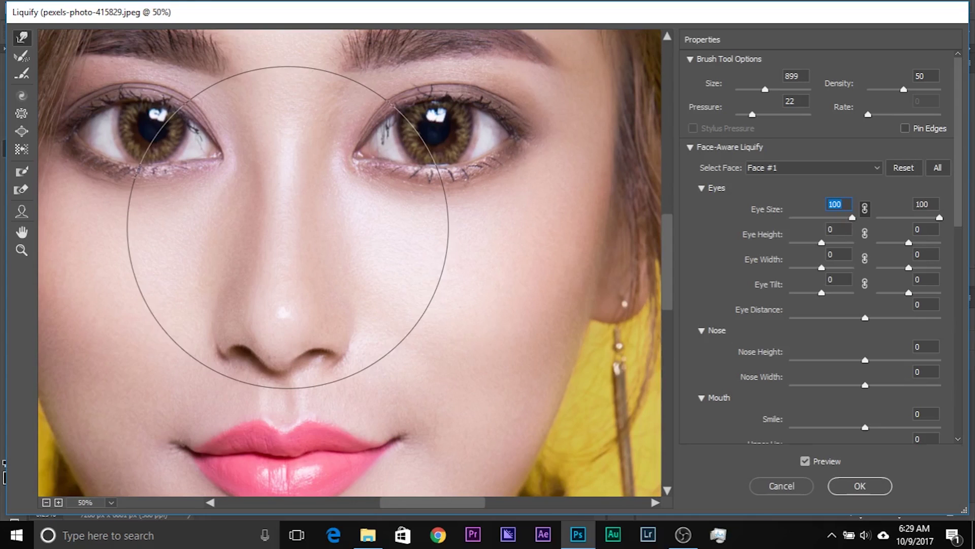
{"action": "left_click_drag", "start_coordinate": [196, 217], "coordinate": [322, 337]}
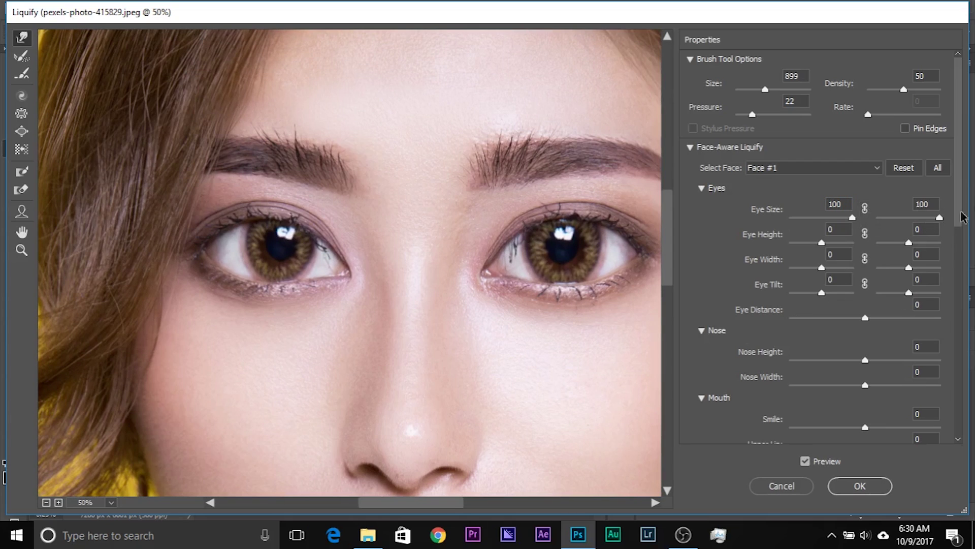
{"action": "left_click_drag", "start_coordinate": [941, 219], "coordinate": [937, 218]}
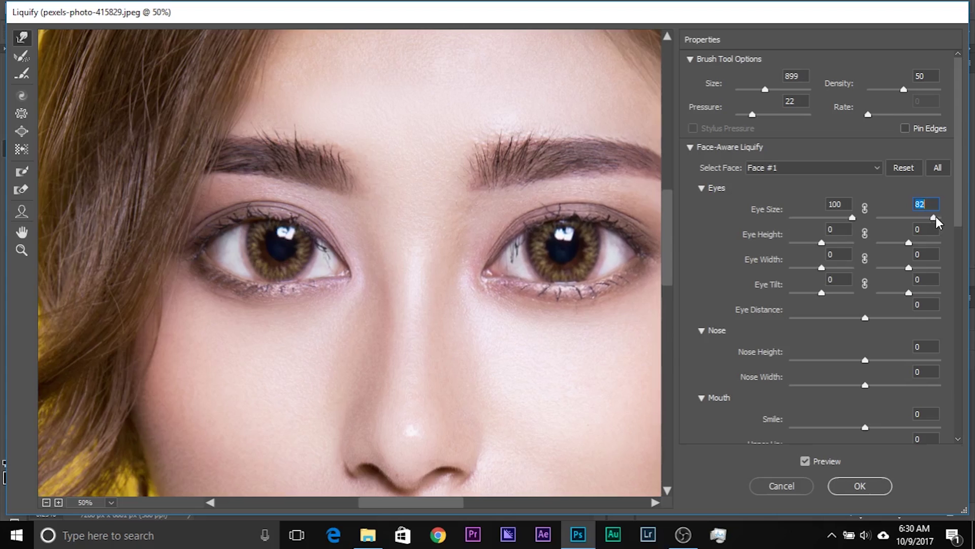
Narrow the nose again by setting its width to -40.
{"action": "key", "text": "ctrl+minus"}
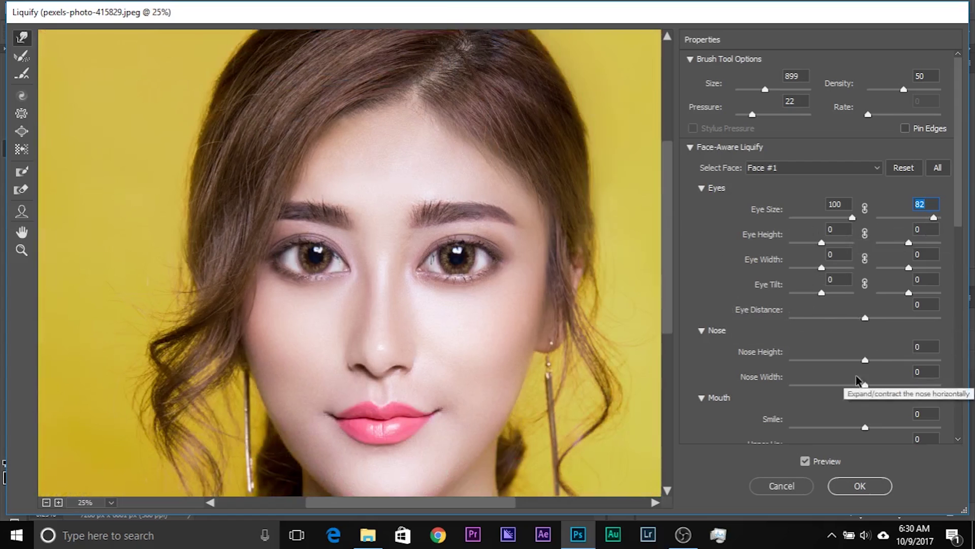
{"action": "left_click_drag", "start_coordinate": [869, 385], "coordinate": [839, 385]}
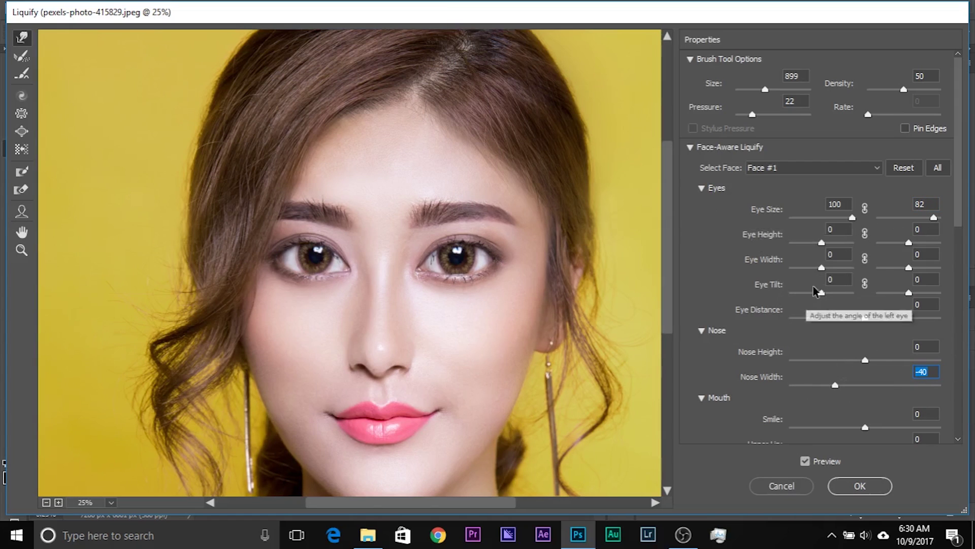
Set the linked eye tilt to 40 for both eyes and the smile to -53.
{"action": "left_click_drag", "start_coordinate": [823, 295], "coordinate": [835, 295]}
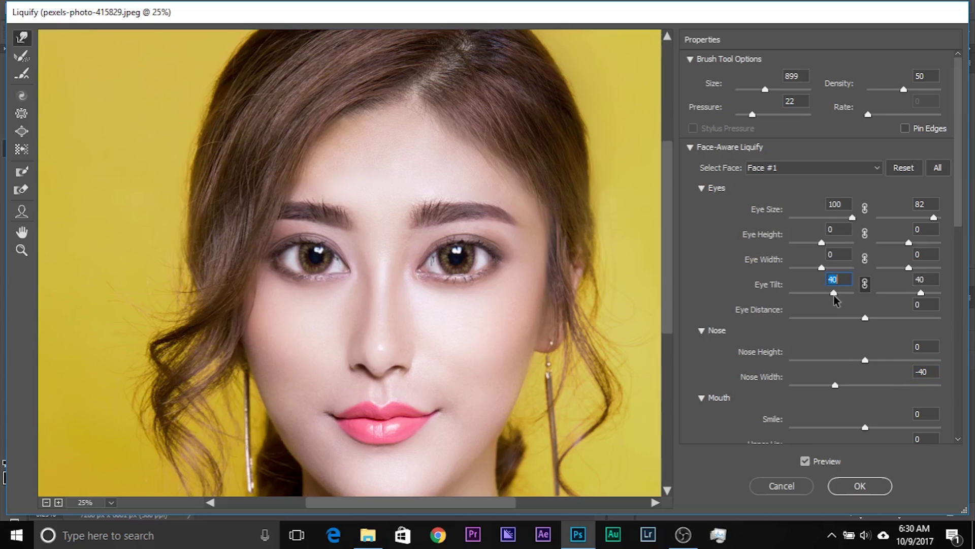
{"action": "scroll", "coordinate": [843, 279], "scroll_direction": "down", "scroll_amount": 5}
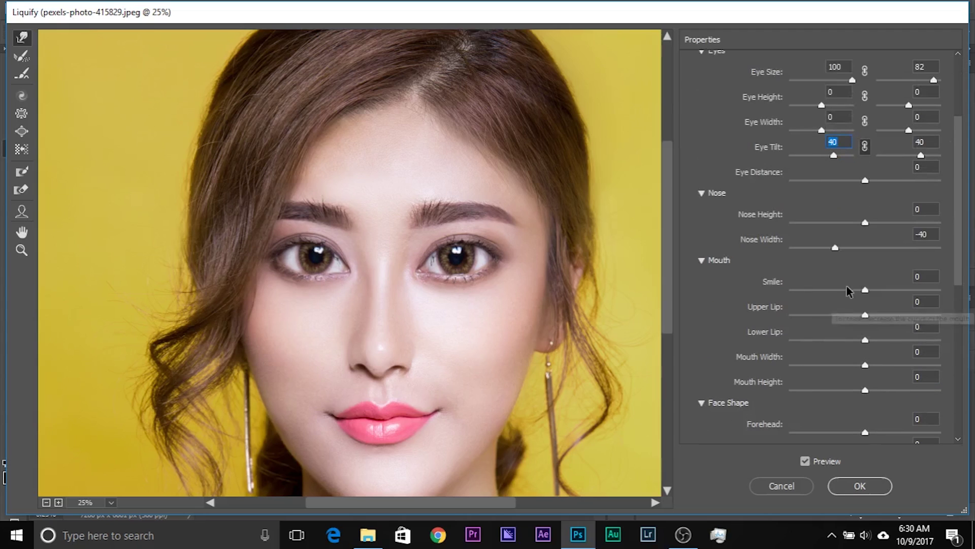
{"action": "left_click_drag", "start_coordinate": [863, 297], "coordinate": [851, 298]}
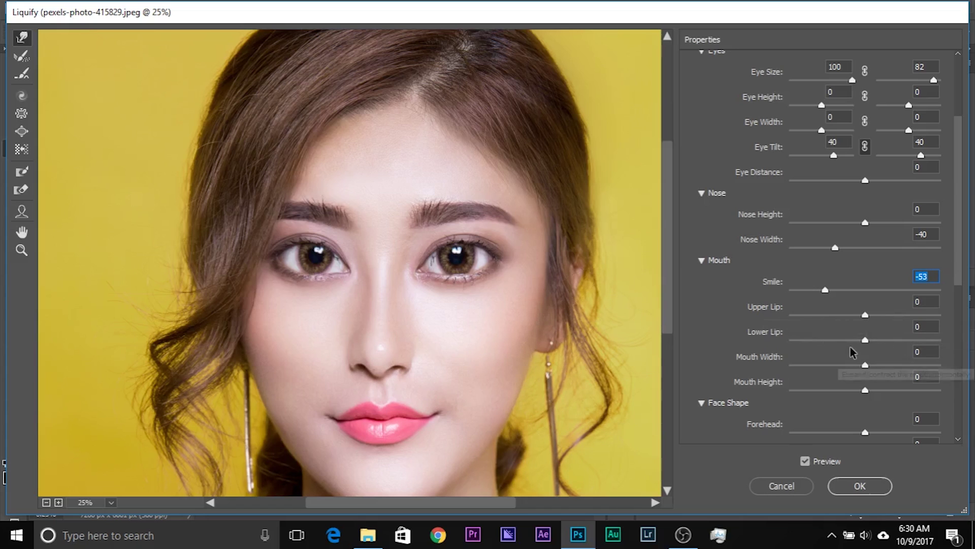
{"action": "scroll", "coordinate": [877, 333], "scroll_direction": "down", "scroll_amount": 4}
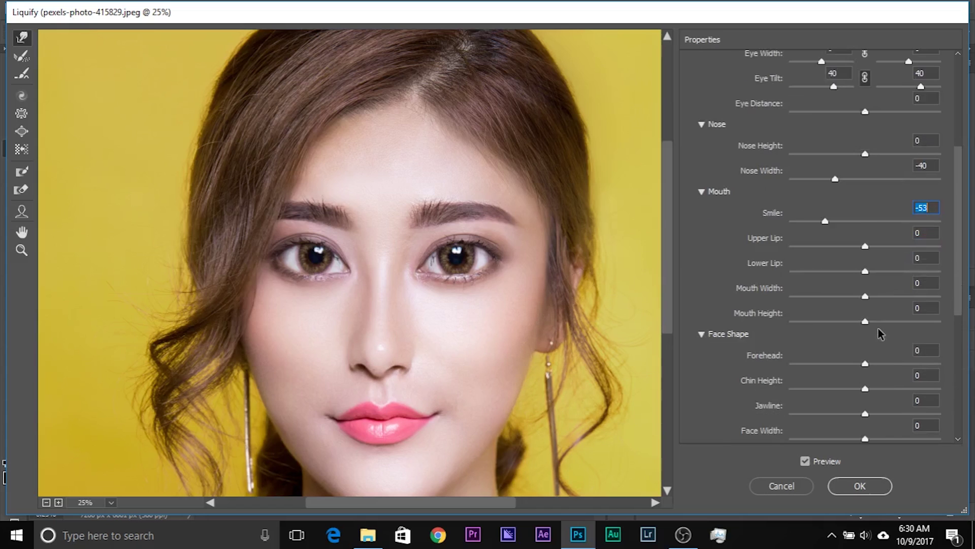
{"action": "scroll", "coordinate": [877, 333], "scroll_direction": "up", "scroll_amount": 5}
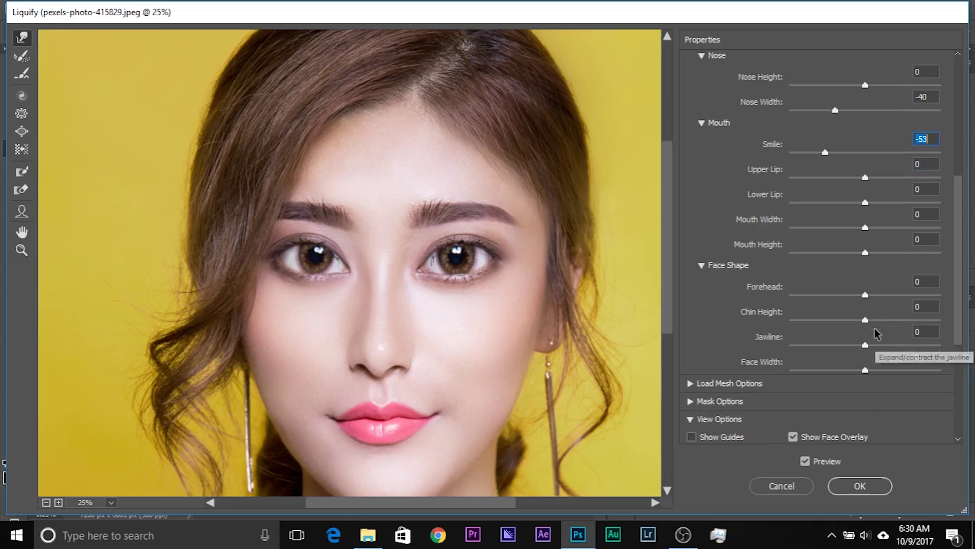
Set the chin height to 3 and the face width to -4, and apply the Liquify filter.
{"action": "key", "text": "ctrl+minus"}
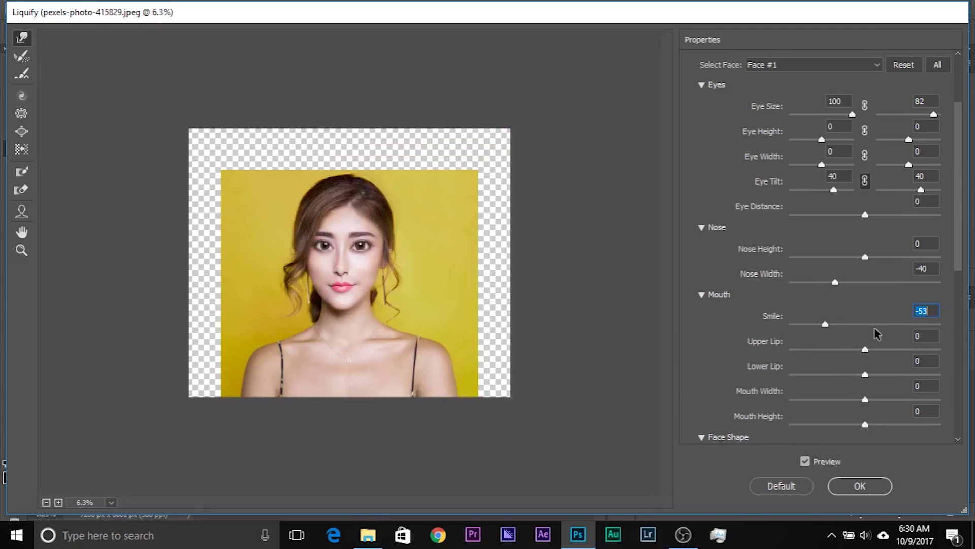
{"action": "key", "text": "ctrl+plus"}
{"action": "key", "text": "ctrl+minus"}
{"action": "key", "text": "ctrl+plus"}
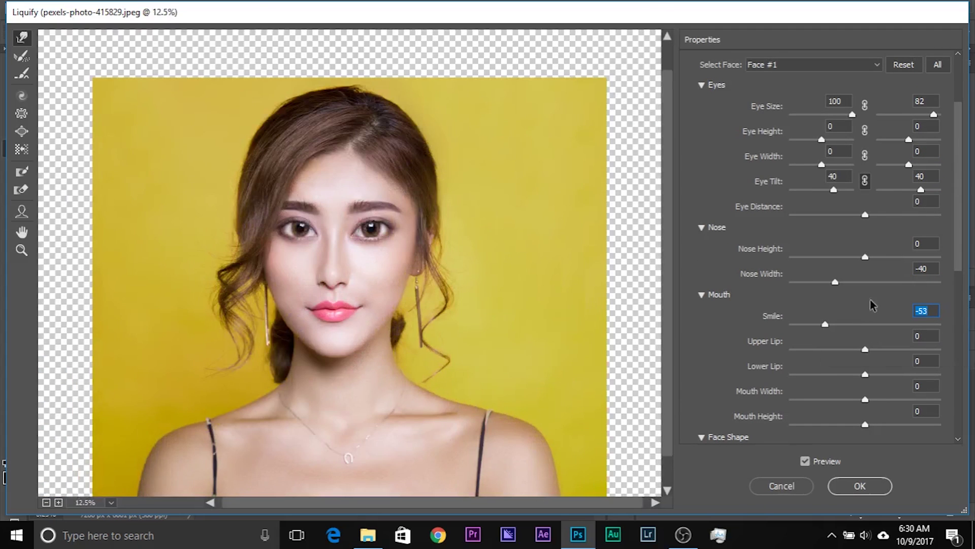
{"action": "scroll", "coordinate": [877, 333], "scroll_direction": "down", "scroll_amount": 1}
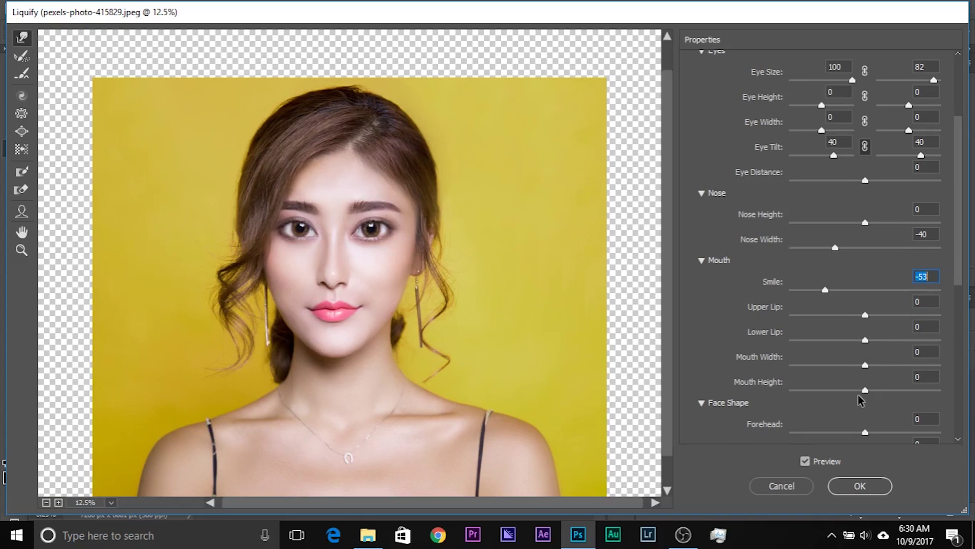
{"action": "scroll", "coordinate": [867, 398], "scroll_direction": "down", "scroll_amount": 2}
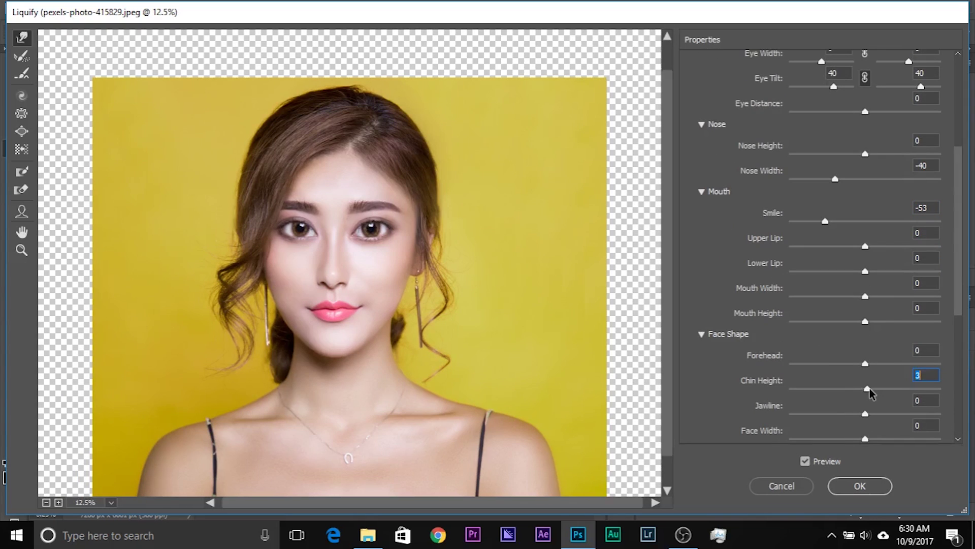
{"action": "scroll", "coordinate": [828, 369], "scroll_direction": "down", "scroll_amount": 2}
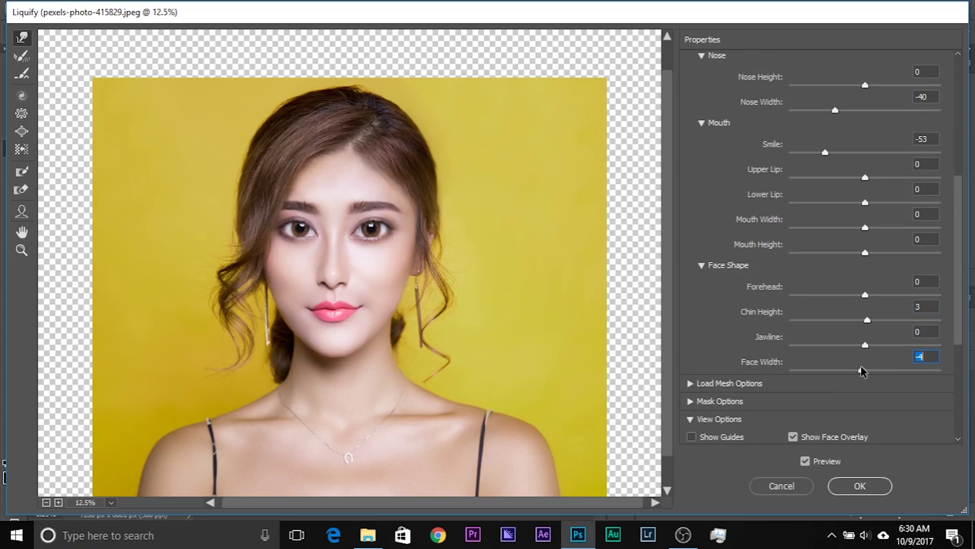
{"action": "scroll", "coordinate": [782, 310], "scroll_direction": "down", "scroll_amount": 3}
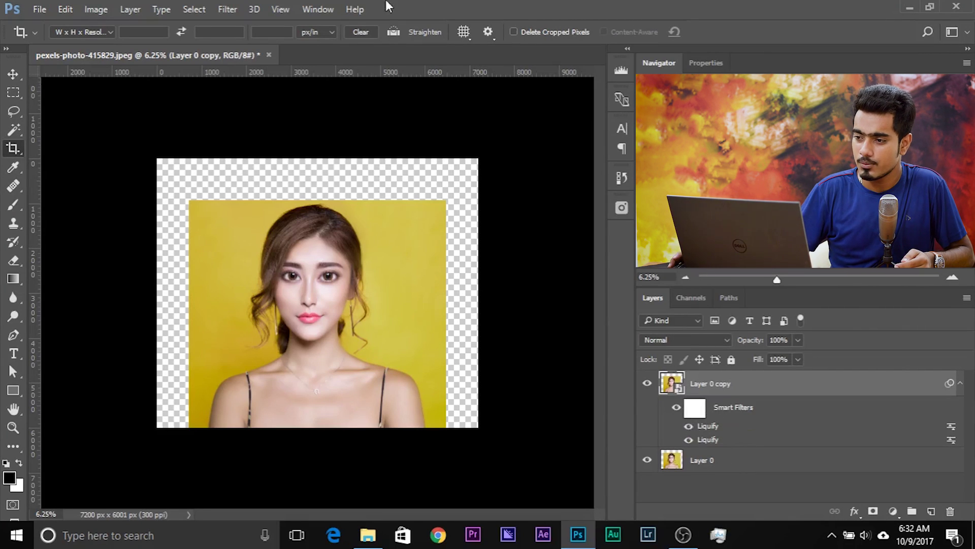
Run Liquify again on the layer copy and enlarge the Forward Warp brush to 1931 over the face.
{"action": "left_click", "coordinate": [237, 10]}
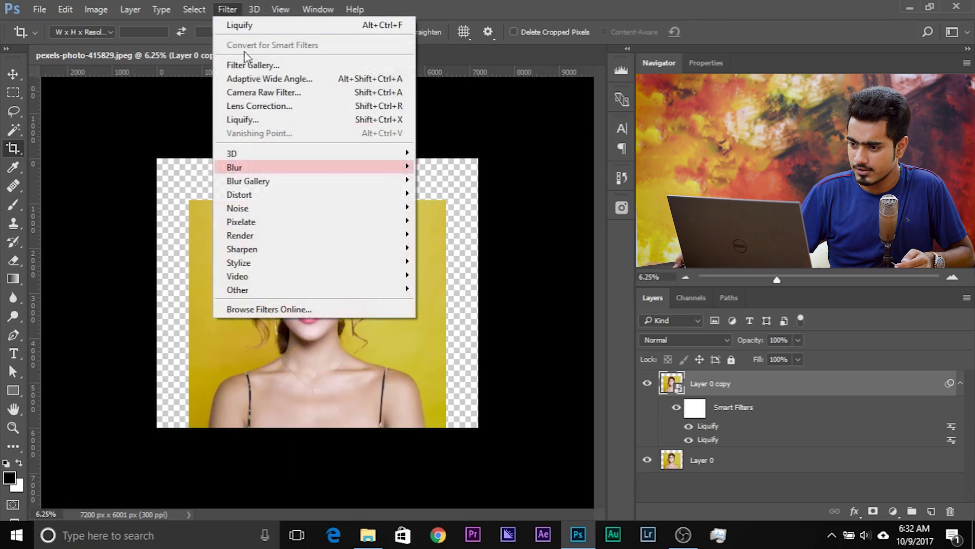
{"action": "left_click", "coordinate": [260, 121]}
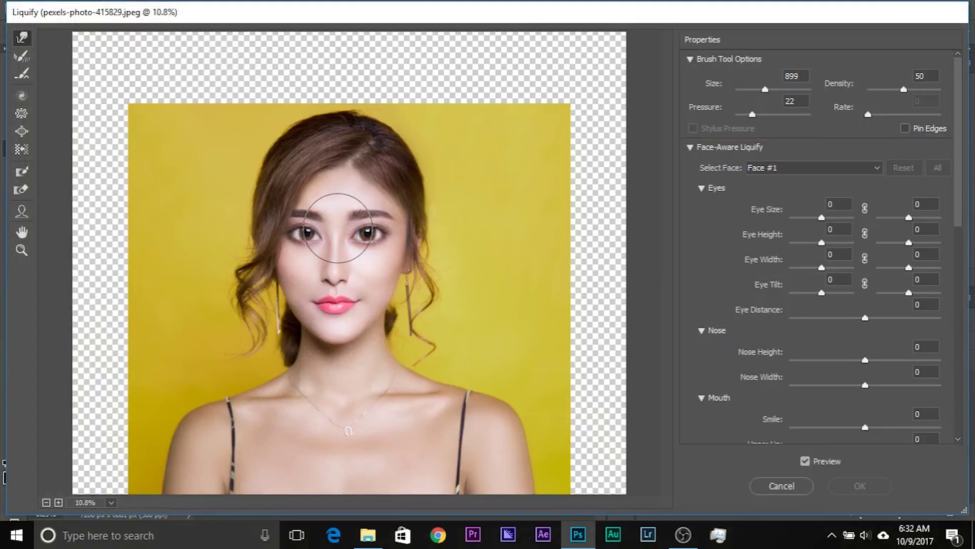
{"action": "left_click", "coordinate": [338, 229]}
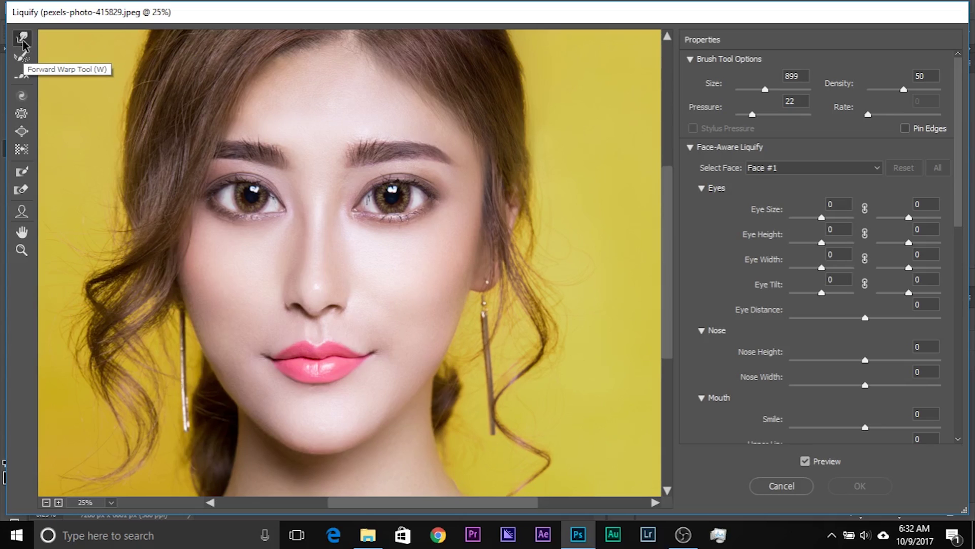
{"action": "left_click_drag", "start_coordinate": [208, 300], "coordinate": [318, 294]}
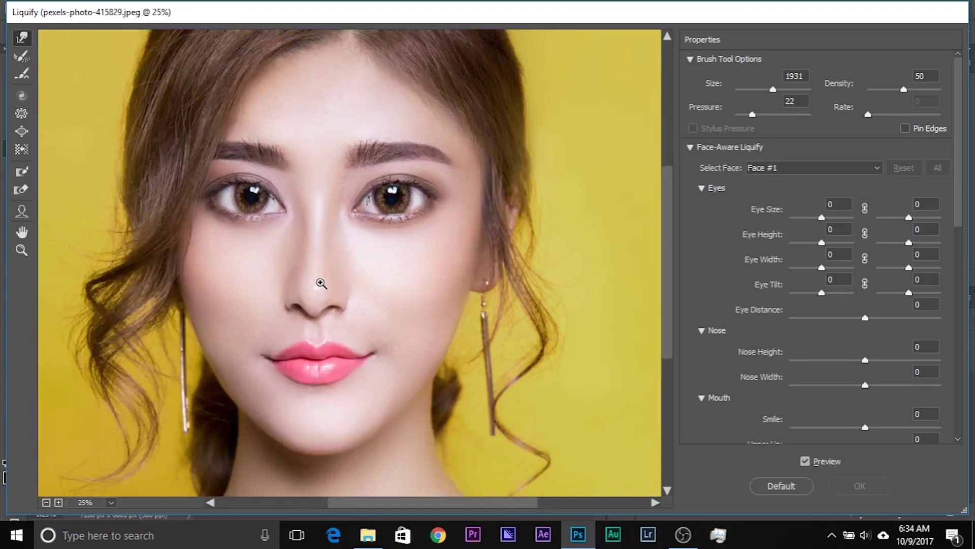
{"action": "scroll", "coordinate": [320, 282], "scroll_direction": "down", "scroll_amount": 2}
{"action": "scroll", "coordinate": [320, 282], "scroll_direction": "up", "scroll_amount": 1}
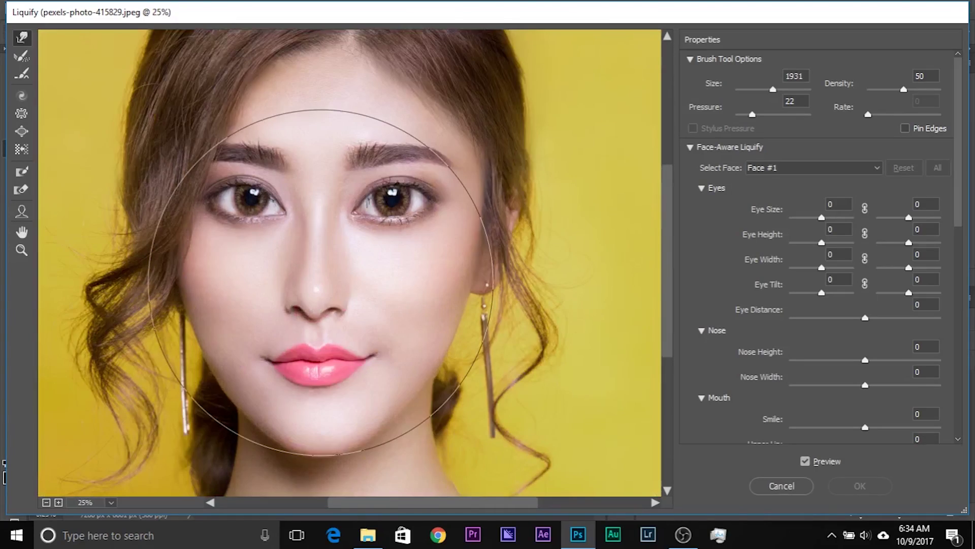
Warp the cheek and hair on the image's left side of the face inward with a very large Forward Warp brush.
{"action": "mouse_move", "coordinate": [254, 300]}
{"action": "left_mouse_down"}
{"action": "mouse_move", "coordinate": [234, 293]}
{"action": "mouse_move", "coordinate": [264, 300]}
{"action": "left_mouse_up"}
{"action": "mouse_move", "coordinate": [147, 355]}
{"action": "left_mouse_down"}
{"action": "mouse_move", "coordinate": [154, 408]}
{"action": "mouse_move", "coordinate": [183, 394]}
{"action": "left_mouse_up"}
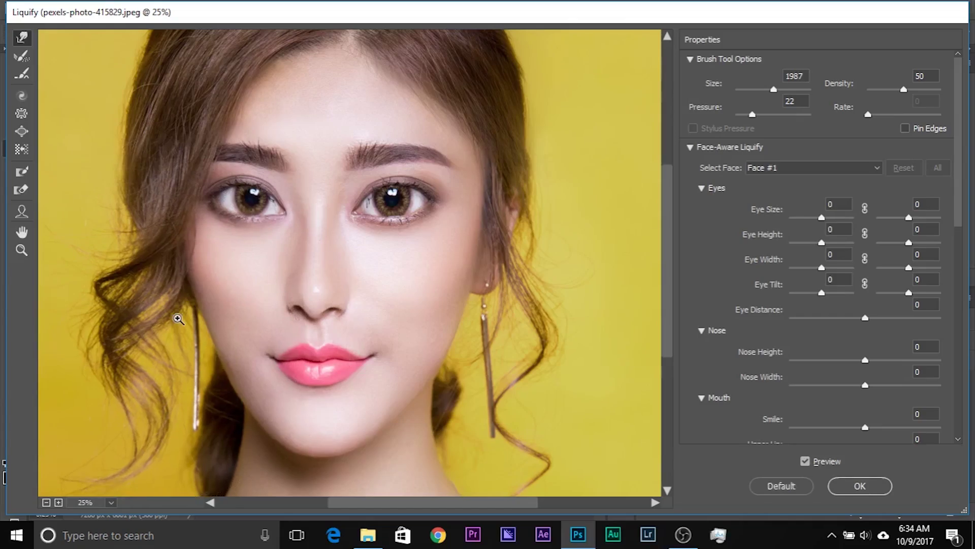
{"action": "left_click_drag", "start_coordinate": [148, 305], "coordinate": [104, 305]}
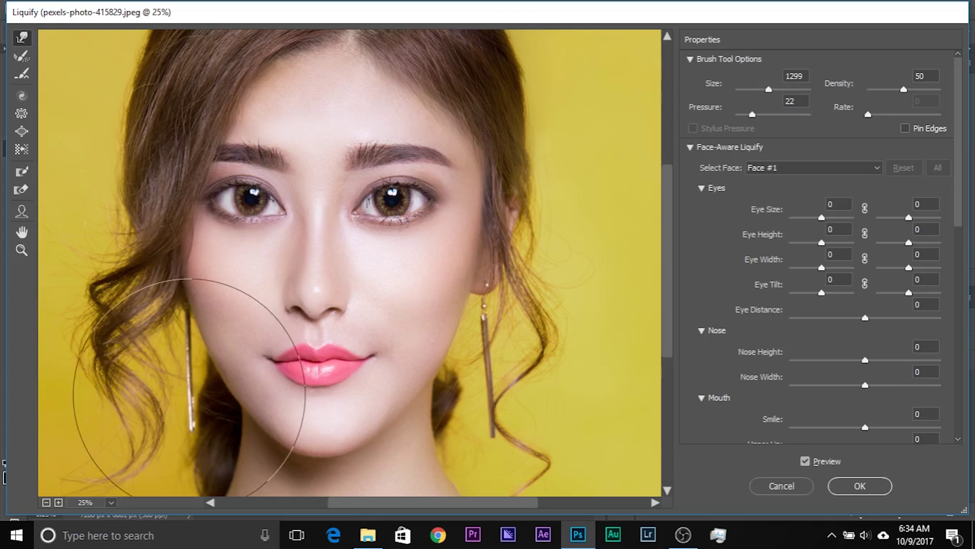
Warp the cheek and earring area on the image's right side of the face with Forward Warp brushes of varying size.
{"action": "left_click_drag", "start_coordinate": [489, 335], "coordinate": [559, 350]}
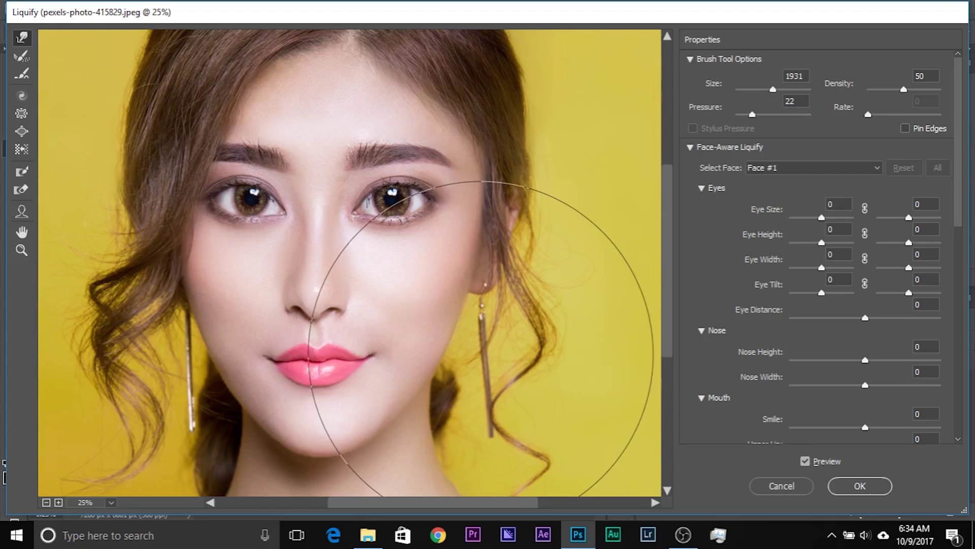
{"action": "left_click_drag", "start_coordinate": [474, 359], "coordinate": [320, 328]}
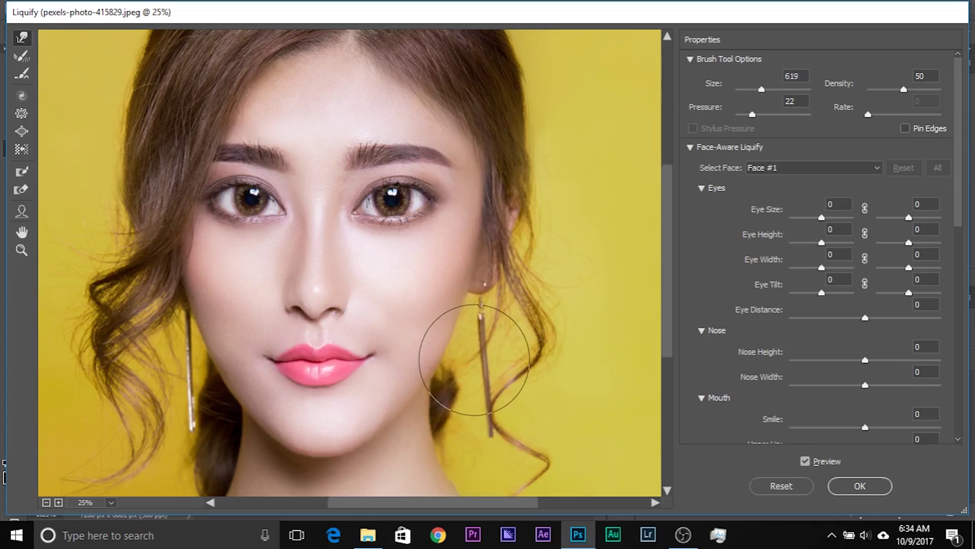
{"action": "left_click_drag", "start_coordinate": [502, 291], "coordinate": [530, 292]}
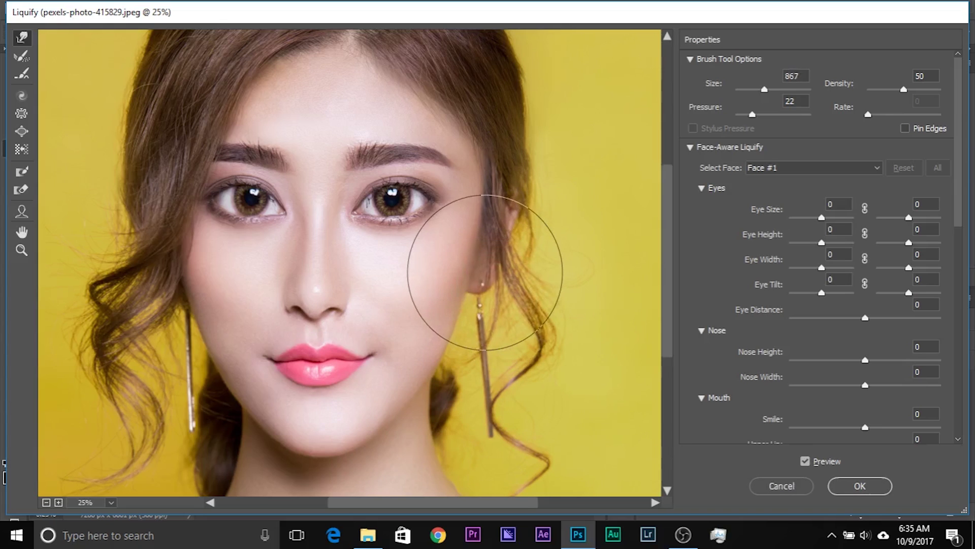
{"action": "left_click_drag", "start_coordinate": [432, 376], "coordinate": [404, 376]}
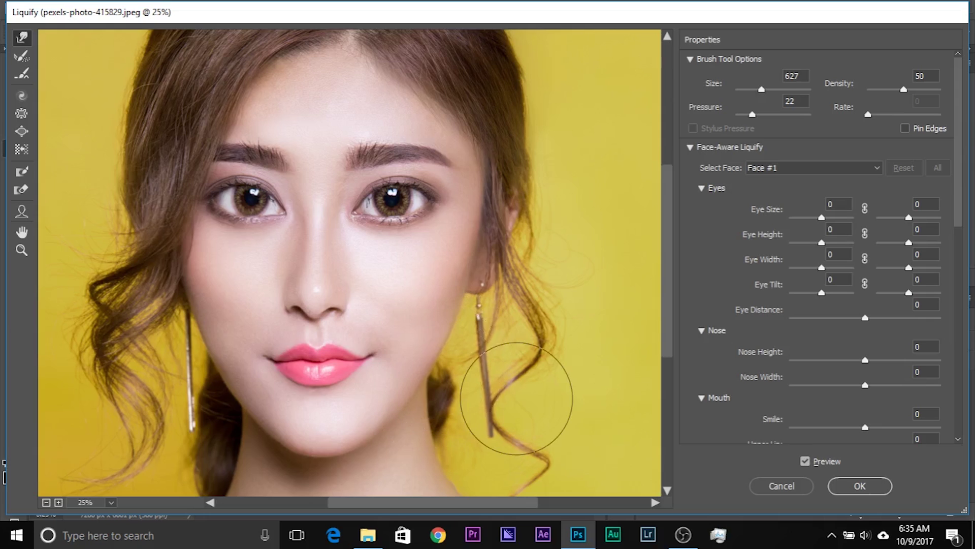
Refine the jaw edge beside the earring on the image's right side with a 343 brush at pressure 19.
{"action": "key", "text": "ctrl+plus"}
{"action": "key", "text": "ctrl+plus"}
{"action": "mouse_move", "coordinate": [545, 438]}
{"action": "left_mouse_down"}
{"action": "mouse_move", "coordinate": [419, 326]}
{"action": "mouse_move", "coordinate": [368, 314]}
{"action": "mouse_move", "coordinate": [337, 292]}
{"action": "left_mouse_up"}
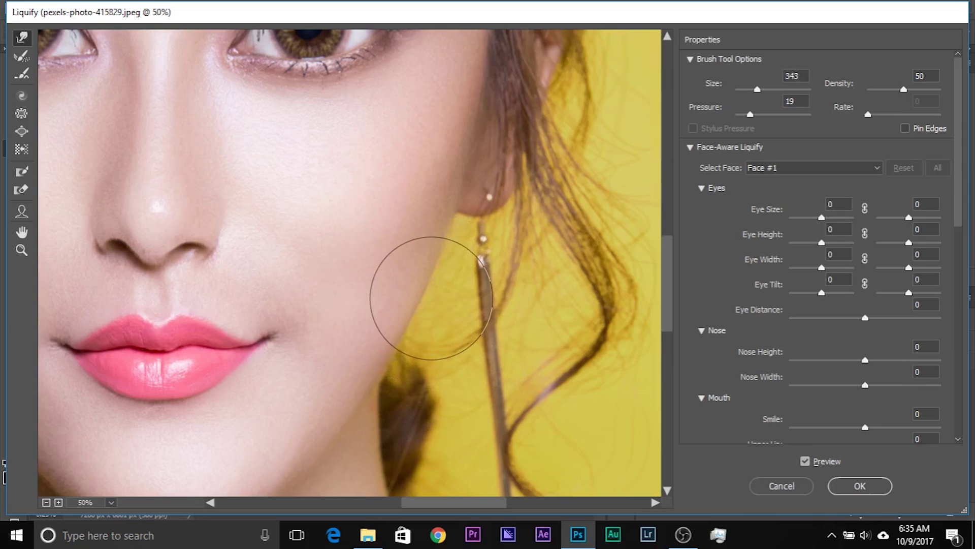
{"action": "scroll", "coordinate": [502, 289], "scroll_direction": "down", "scroll_amount": 3}
{"action": "scroll", "coordinate": [503, 290], "scroll_direction": "left", "scroll_amount": 3}
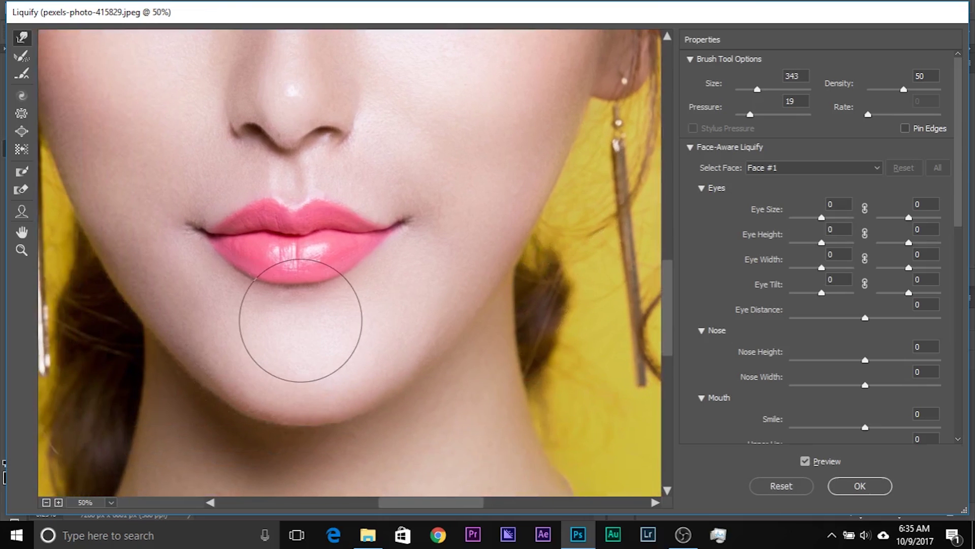
Refine the cheek and jaw edge on the image's left side of the face with a 327 Forward Warp brush at pressure 19.
{"action": "key", "text": "ctrl+minus"}
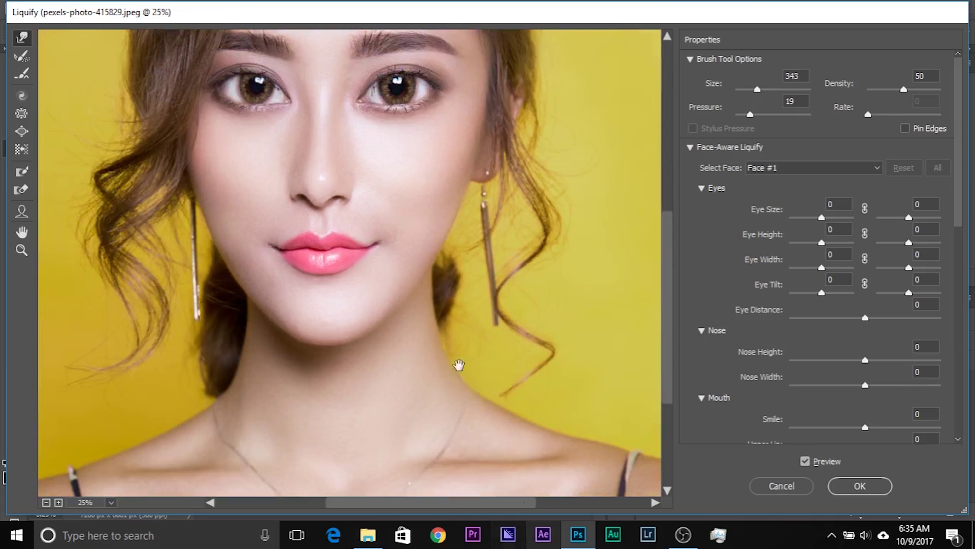
{"action": "scroll", "coordinate": [305, 305], "scroll_direction": "up", "scroll_amount": 2}
{"action": "scroll", "coordinate": [259, 316], "scroll_direction": "left", "scroll_amount": 1}
{"action": "mouse_move", "coordinate": [269, 378]}
{"action": "left_mouse_down"}
{"action": "mouse_move", "coordinate": [221, 363]}
{"action": "mouse_move", "coordinate": [296, 254]}
{"action": "left_mouse_up"}
{"action": "key", "text": "ctrl+plus"}
{"action": "key", "text": "ctrl+plus"}
{"action": "left_click_drag", "start_coordinate": [244, 360], "coordinate": [231, 360]}
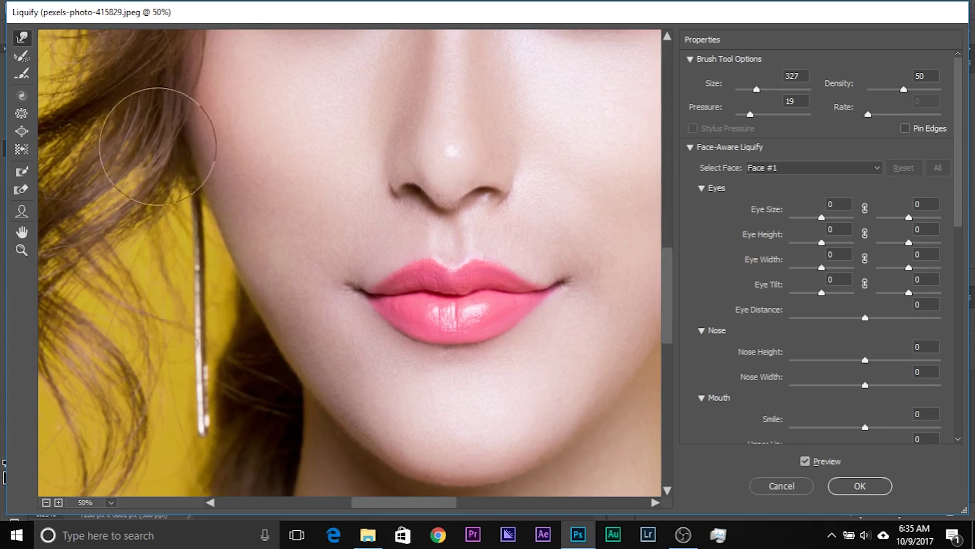
{"action": "left_click_drag", "start_coordinate": [461, 343], "coordinate": [359, 283]}
{"action": "left_click_drag", "start_coordinate": [438, 290], "coordinate": [343, 314]}
{"action": "left_click_drag", "start_coordinate": [435, 233], "coordinate": [381, 305]}
{"action": "mouse_move", "coordinate": [420, 192]}
{"action": "left_mouse_down"}
{"action": "mouse_move", "coordinate": [384, 304]}
{"action": "mouse_move", "coordinate": [408, 376]}
{"action": "left_mouse_up"}
Check the whole face and set the chin height to 18.
{"action": "scroll", "coordinate": [409, 368], "scroll_direction": "down", "scroll_amount": 2}
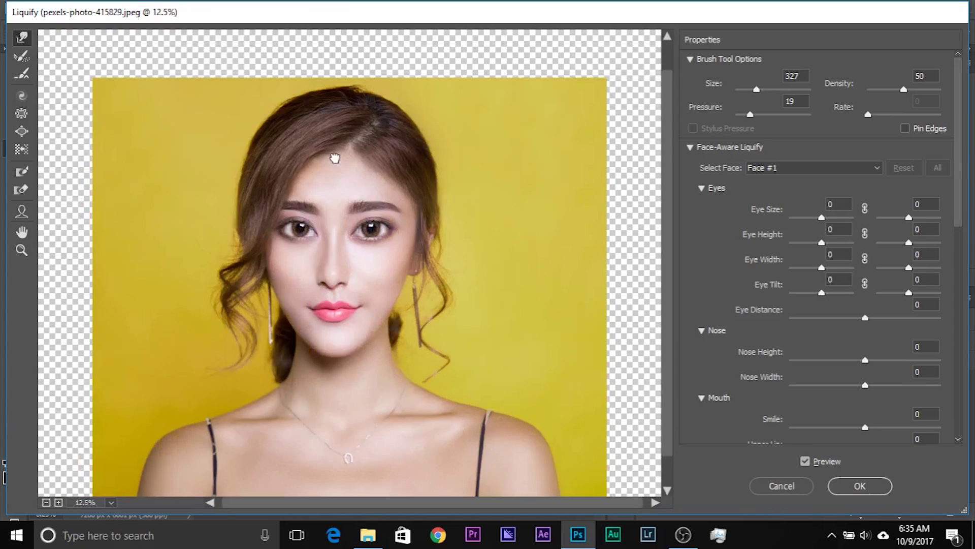
{"action": "left_click_drag", "start_coordinate": [335, 159], "coordinate": [337, 198]}
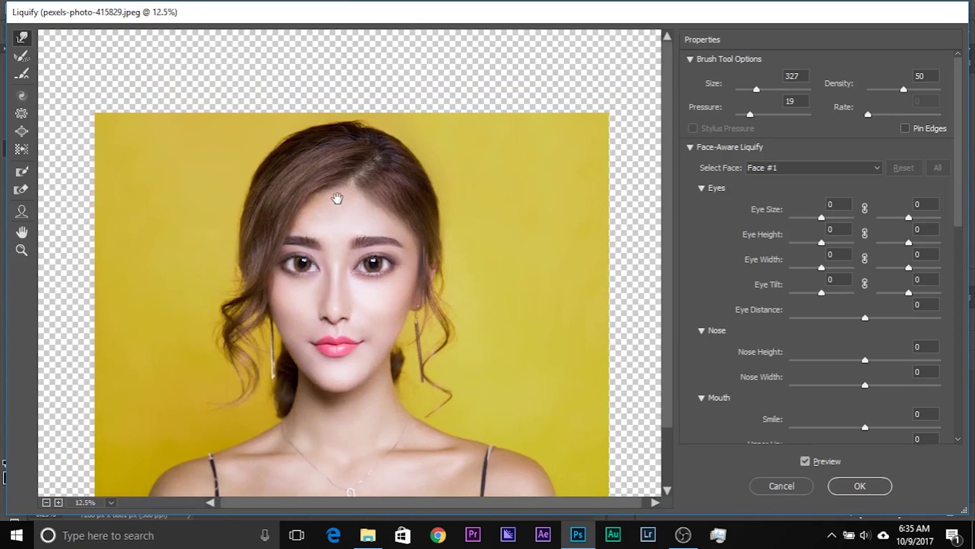
{"action": "scroll", "coordinate": [914, 213], "scroll_direction": "down", "scroll_amount": 10}
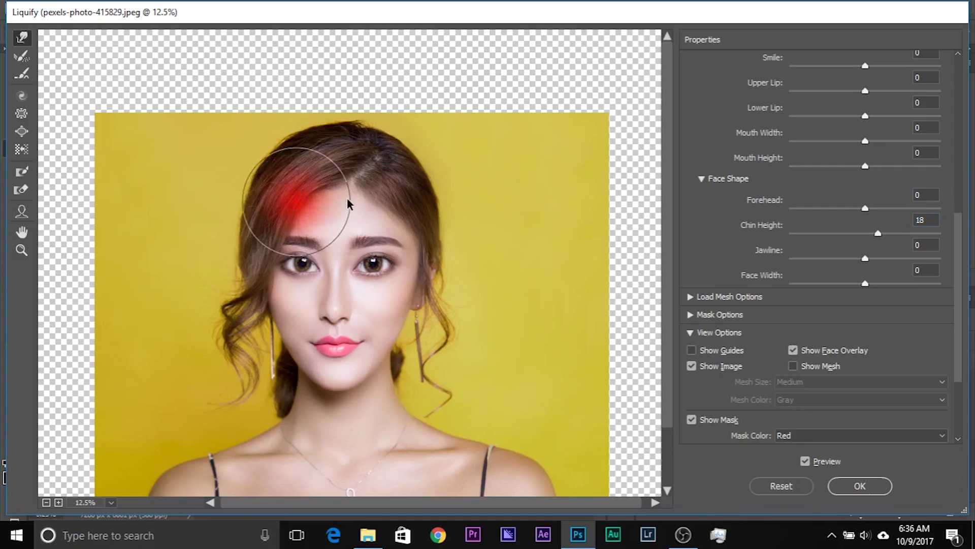
Try to warp the hair beside the forehead on the image's left side, and undo the stroke.
{"action": "key", "text": "ctrl+alt+z"}
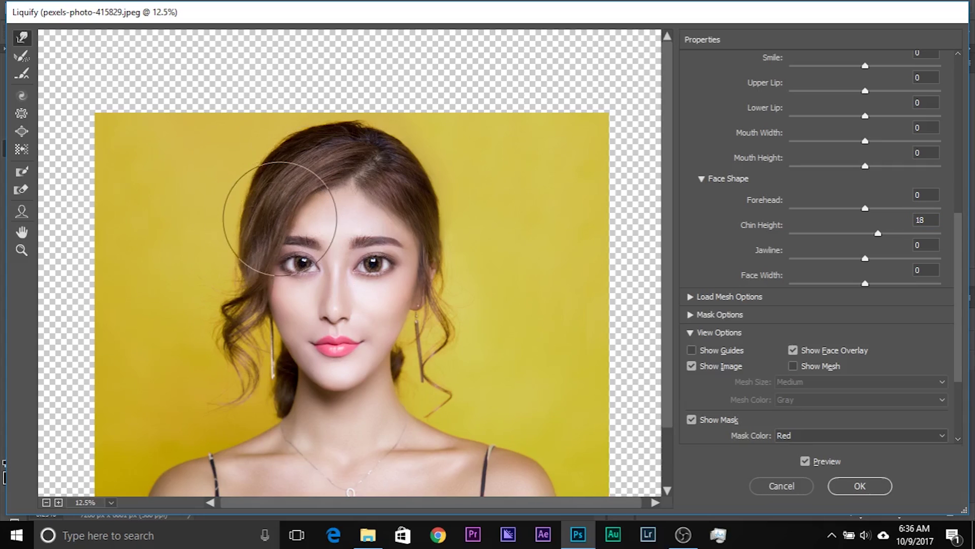
{"action": "left_click", "coordinate": [280, 218]}
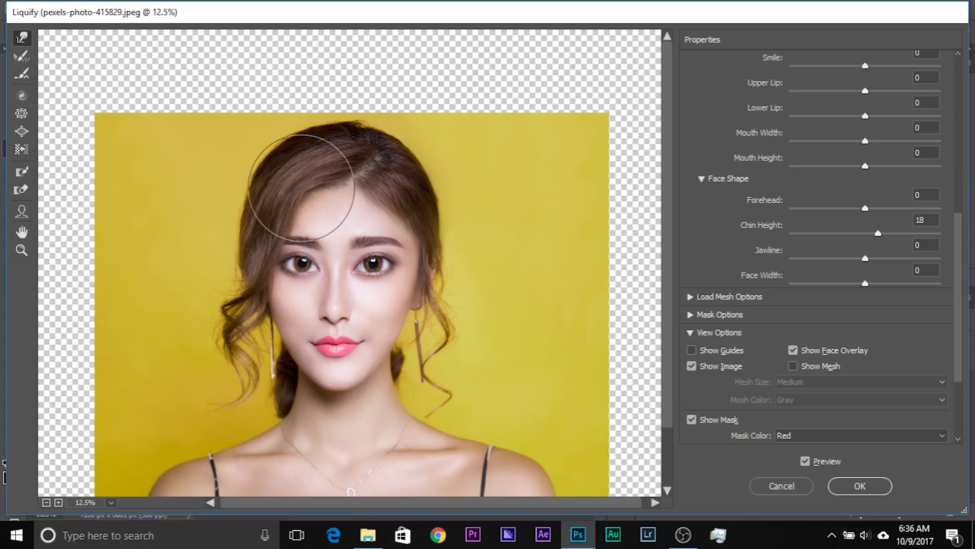
{"action": "scroll", "coordinate": [321, 211], "scroll_direction": "up", "scroll_amount": 3}
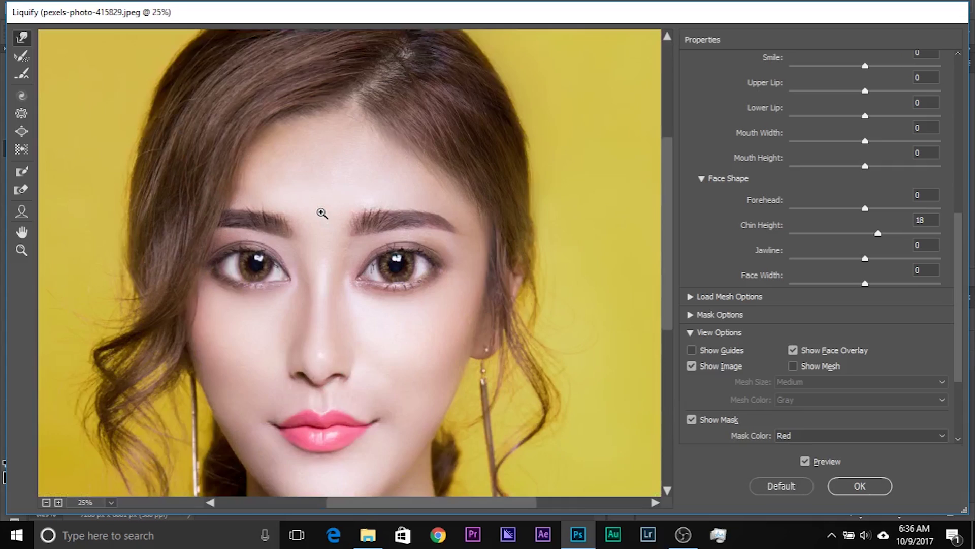
{"action": "left_click_drag", "start_coordinate": [209, 166], "coordinate": [301, 294]}
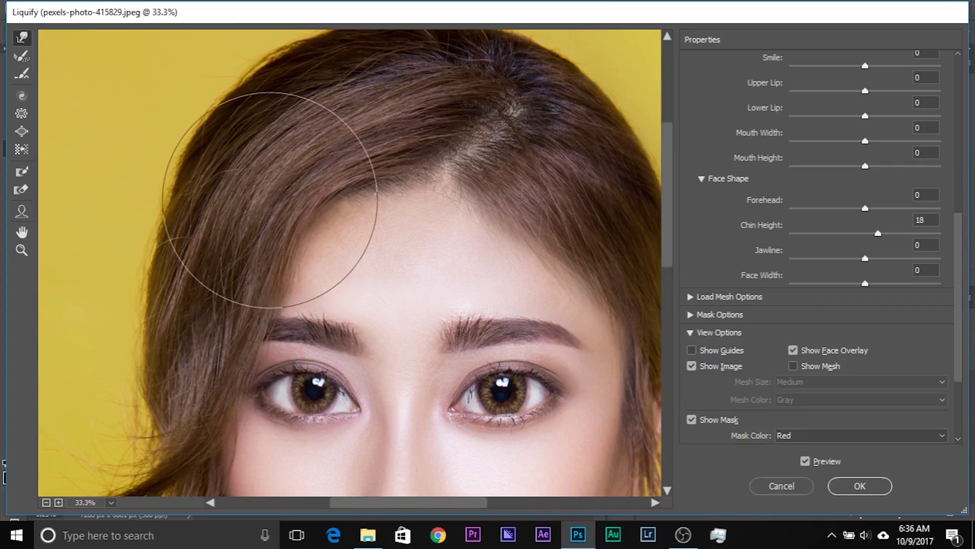
{"action": "left_click", "coordinate": [313, 218]}
{"action": "key", "text": "ctrl+z"}
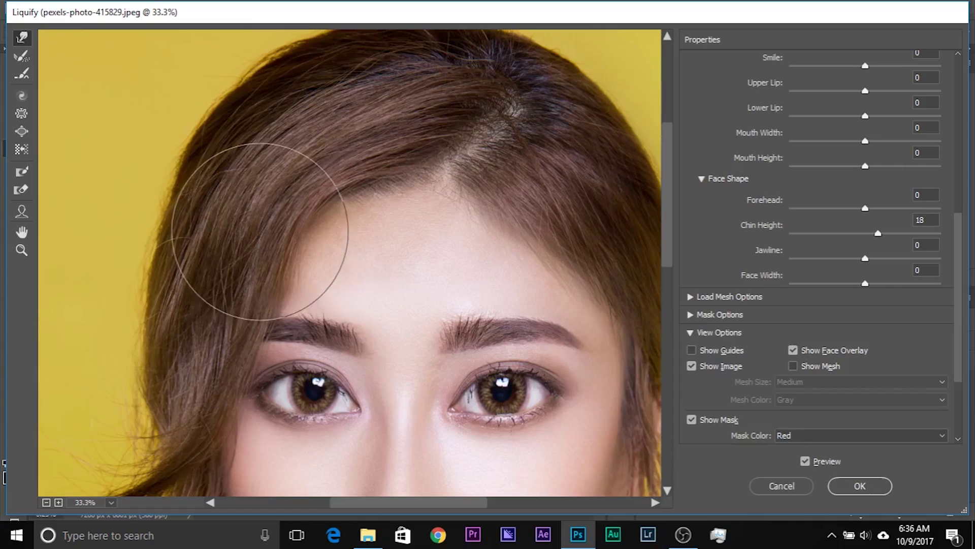
Warp the hair beside the forehead on the image's left side with an enlarged Forward Warp brush.
{"action": "mouse_move", "coordinate": [260, 228]}
{"action": "left_mouse_down"}
{"action": "mouse_move", "coordinate": [342, 229]}
{"action": "mouse_move", "coordinate": [240, 227]}
{"action": "left_mouse_up"}
{"action": "mouse_move", "coordinate": [285, 279]}
{"action": "left_mouse_down"}
{"action": "mouse_move", "coordinate": [282, 293]}
{"action": "mouse_move", "coordinate": [243, 297]}
{"action": "left_mouse_up"}
{"action": "mouse_move", "coordinate": [244, 207]}
{"action": "left_mouse_down"}
{"action": "mouse_move", "coordinate": [323, 206]}
{"action": "mouse_move", "coordinate": [310, 207]}
{"action": "left_mouse_up"}
{"action": "mouse_move", "coordinate": [250, 175]}
{"action": "left_mouse_down"}
{"action": "mouse_move", "coordinate": [315, 162]}
{"action": "mouse_move", "coordinate": [305, 161]}
{"action": "left_mouse_up"}
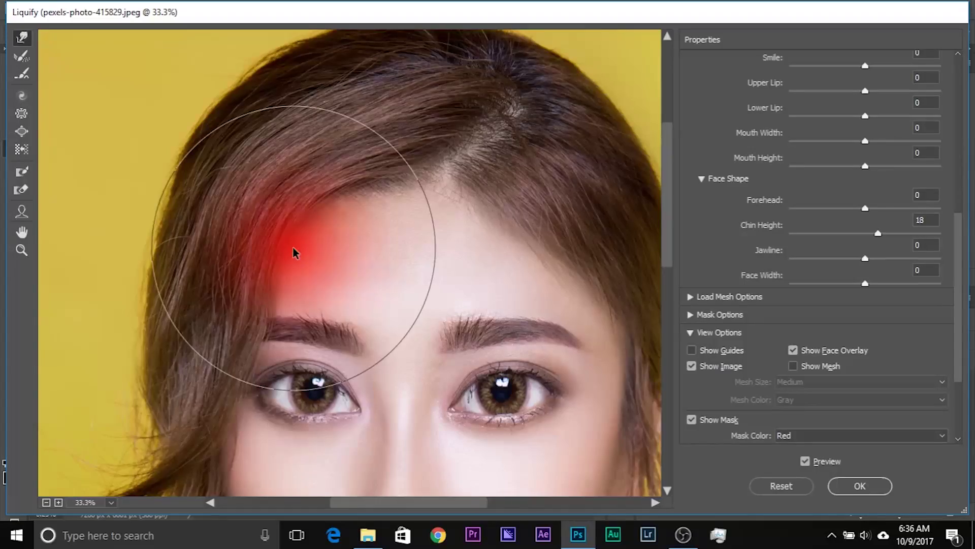
{"action": "mouse_move", "coordinate": [294, 252]}
{"action": "left_mouse_down"}
{"action": "mouse_move", "coordinate": [360, 244]}
{"action": "mouse_move", "coordinate": [316, 241]}
{"action": "left_mouse_up"}
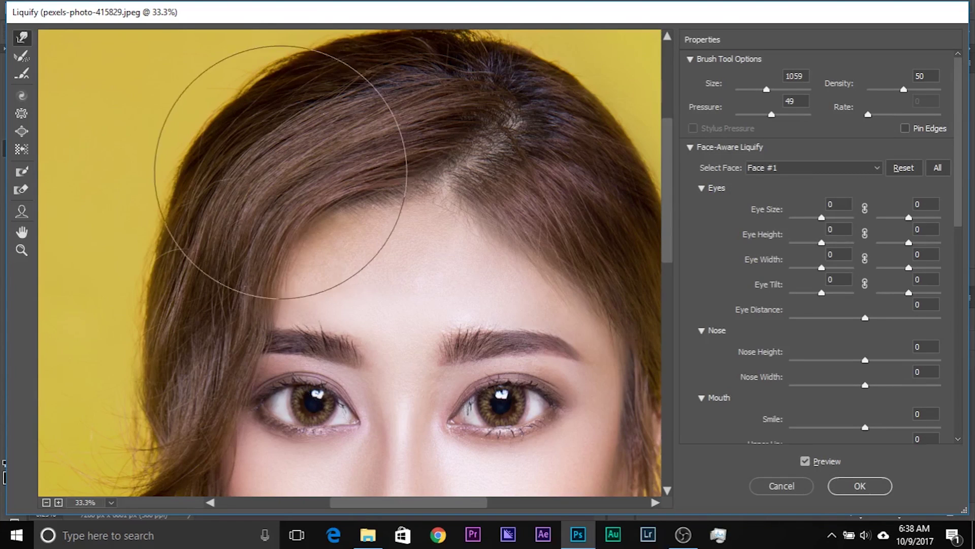
Try a 1203 Forward Warp brush at pressure 100 on the hair beside the forehead, and undo the strokes.
{"action": "mouse_move", "coordinate": [300, 244]}
{"action": "left_mouse_down"}
{"action": "mouse_move", "coordinate": [322, 243]}
{"action": "mouse_move", "coordinate": [308, 233]}
{"action": "mouse_move", "coordinate": [306, 159]}
{"action": "left_mouse_up"}
{"action": "left_click_drag", "start_coordinate": [305, 262], "coordinate": [306, 147]}
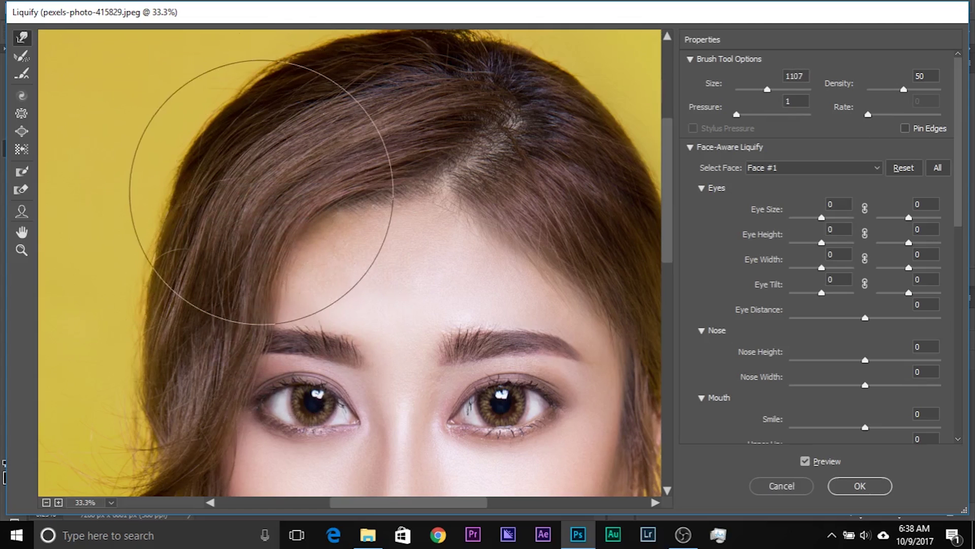
{"action": "mouse_move", "coordinate": [217, 197]}
{"action": "left_mouse_down"}
{"action": "mouse_move", "coordinate": [263, 200]}
{"action": "mouse_move", "coordinate": [263, 327]}
{"action": "left_mouse_up"}
{"action": "left_click_drag", "start_coordinate": [260, 425], "coordinate": [257, 519]}
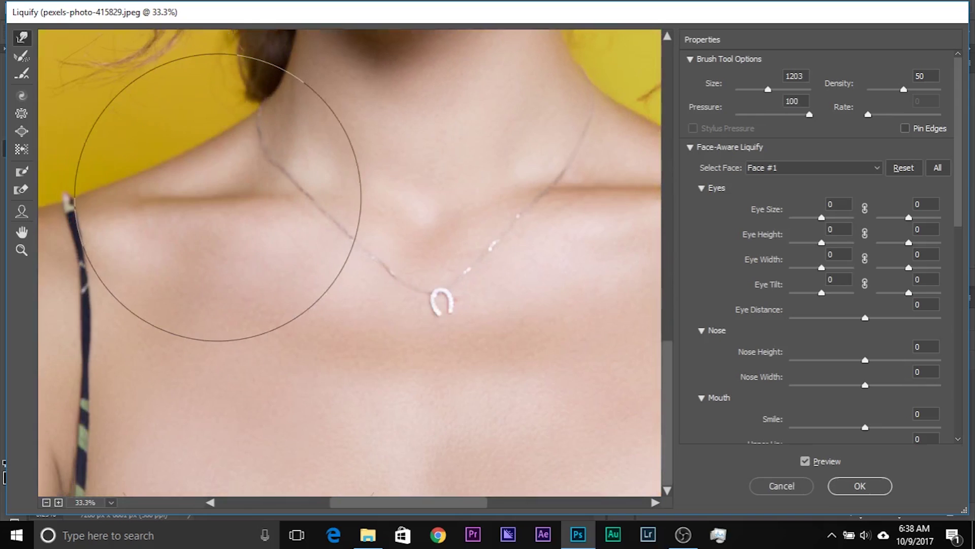
{"action": "left_click_drag", "start_coordinate": [265, 282], "coordinate": [259, 508]}
{"action": "left_click_drag", "start_coordinate": [308, 128], "coordinate": [335, 480]}
{"action": "left_click_drag", "start_coordinate": [328, 290], "coordinate": [249, 221]}
{"action": "key", "text": "ctrl+z"}
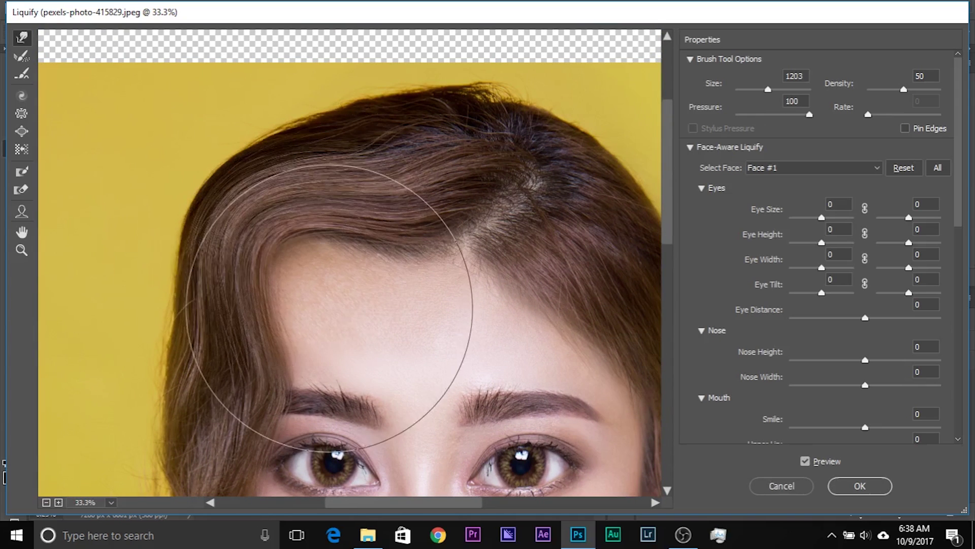
{"action": "key", "text": "ctrl+alt+z"}
Reshape the hair outline beside the forehead and eye on the image's left side with a 1269 Forward Warp brush at pressure 20.
{"action": "left_click_drag", "start_coordinate": [324, 252], "coordinate": [329, 519]}
{"action": "mouse_move", "coordinate": [286, 229]}
{"action": "left_mouse_down"}
{"action": "mouse_move", "coordinate": [257, 222]}
{"action": "mouse_move", "coordinate": [304, 31]}
{"action": "mouse_move", "coordinate": [307, 290]}
{"action": "left_mouse_up"}
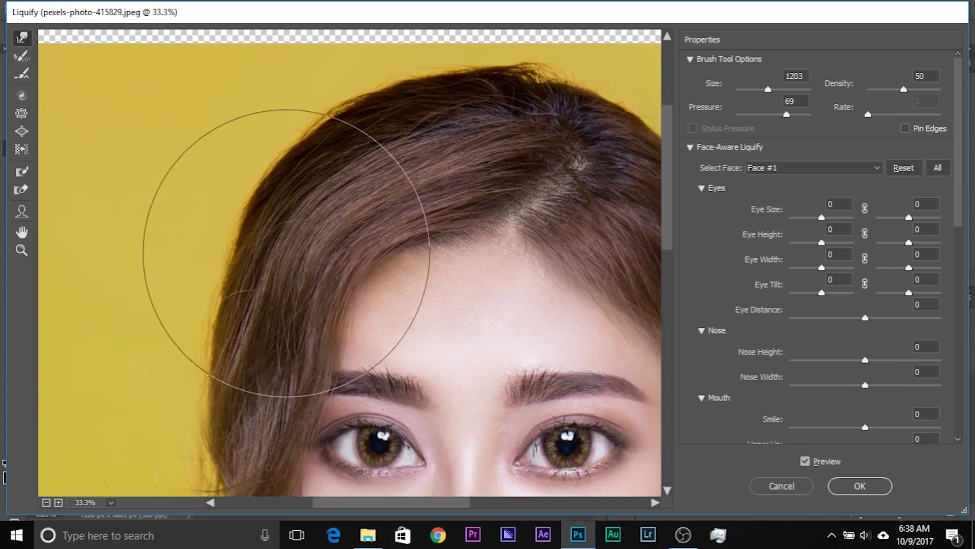
{"action": "mouse_move", "coordinate": [283, 252]}
{"action": "left_mouse_down"}
{"action": "mouse_move", "coordinate": [322, 255]}
{"action": "mouse_move", "coordinate": [282, 167]}
{"action": "mouse_move", "coordinate": [294, 196]}
{"action": "left_mouse_up"}
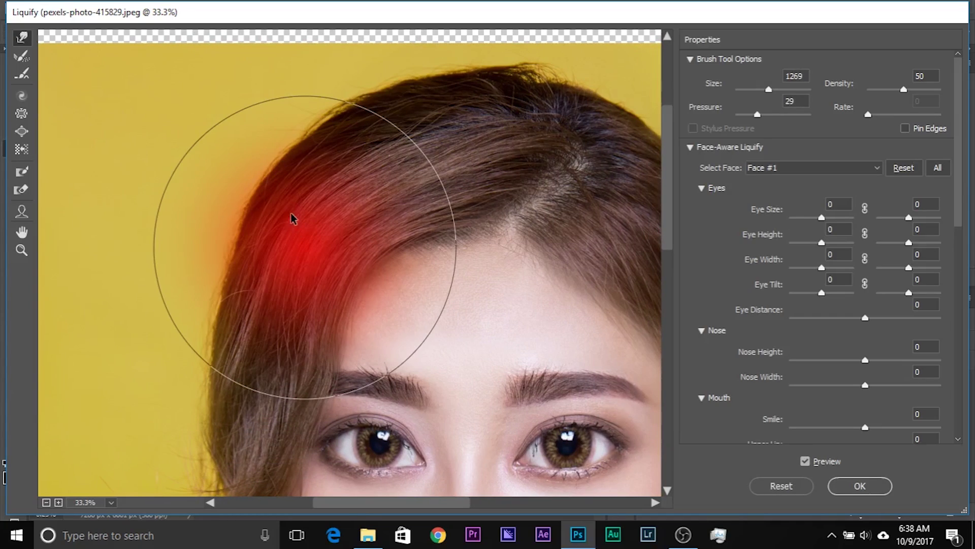
{"action": "left_click_drag", "start_coordinate": [288, 196], "coordinate": [248, 250]}
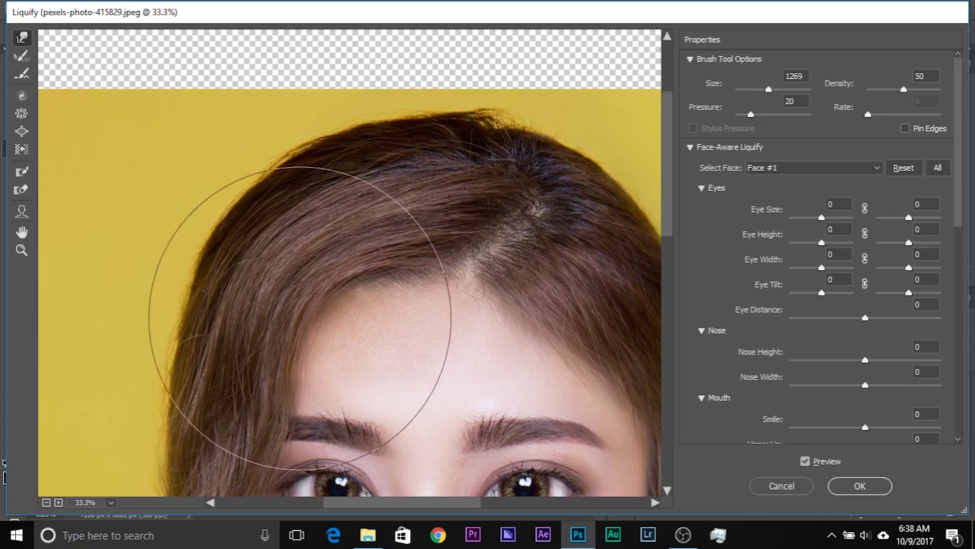
{"action": "left_click_drag", "start_coordinate": [262, 359], "coordinate": [265, 283]}
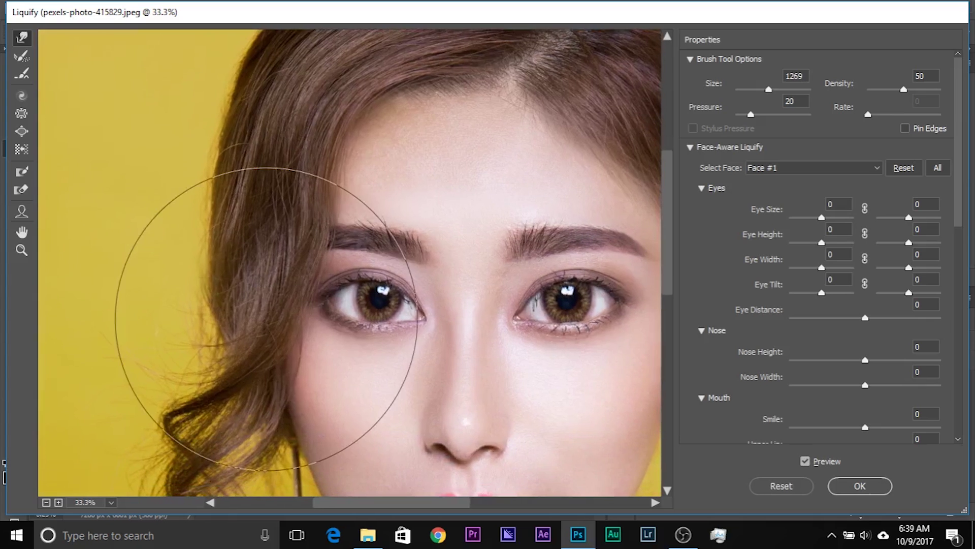
{"action": "left_click_drag", "start_coordinate": [261, 325], "coordinate": [295, 284]}
{"action": "mouse_move", "coordinate": [315, 387]}
{"action": "left_mouse_down"}
{"action": "mouse_move", "coordinate": [265, 337]}
{"action": "mouse_move", "coordinate": [248, 357]}
{"action": "mouse_move", "coordinate": [157, 311]}
{"action": "mouse_move", "coordinate": [148, 240]}
{"action": "mouse_move", "coordinate": [348, 235]}
{"action": "left_mouse_up"}
{"action": "mouse_move", "coordinate": [266, 354]}
{"action": "left_mouse_down"}
{"action": "mouse_move", "coordinate": [176, 347]}
{"action": "mouse_move", "coordinate": [321, 354]}
{"action": "left_mouse_up"}
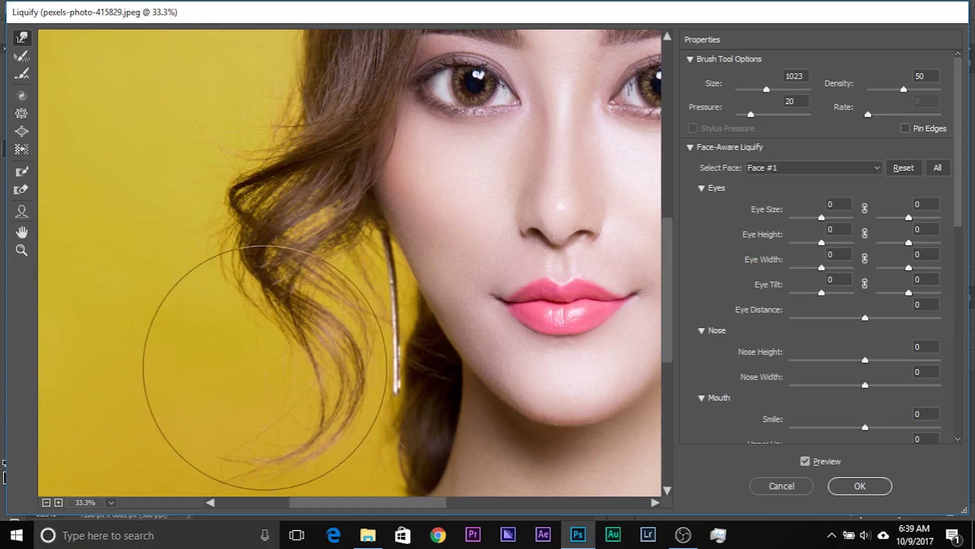
Refine the loose curls near the earring on the image's left side with Forward Warp brushes reduced from 879 to 420 and 285.
{"action": "left_click_drag", "start_coordinate": [219, 373], "coordinate": [278, 296]}
{"action": "key", "text": "bracketleft"}
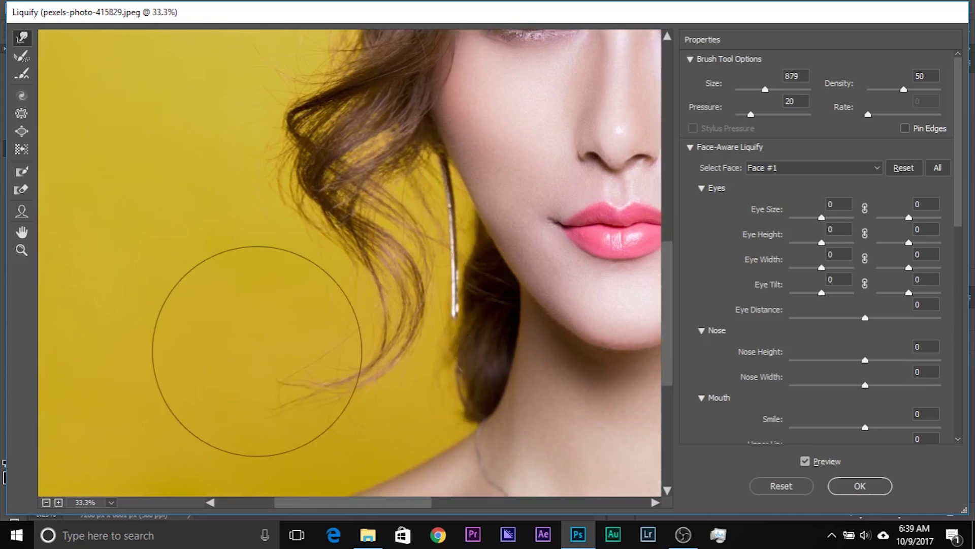
{"action": "key", "text": "ctrl+minus"}
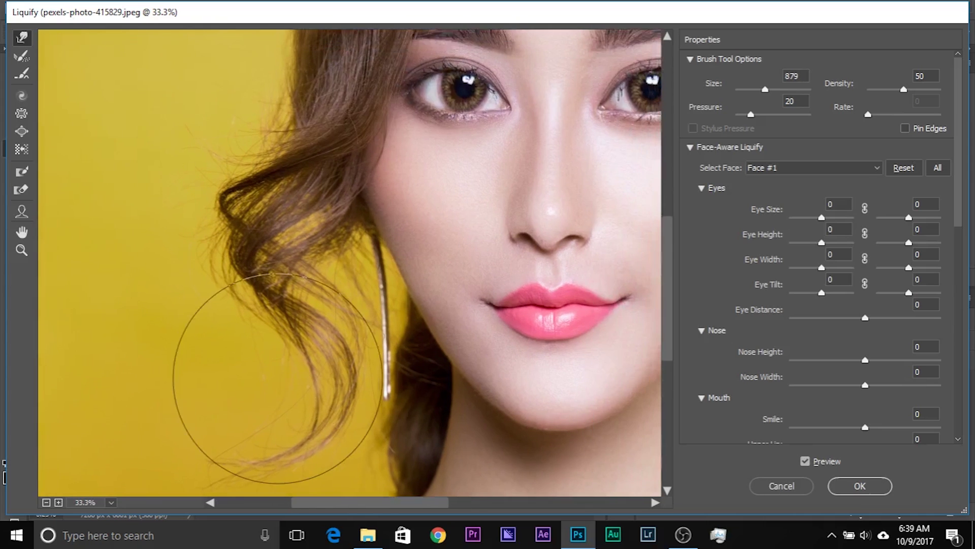
{"action": "left_click", "coordinate": [278, 379], "text": "ctrl"}
{"action": "left_click", "coordinate": [277, 378], "text": "ctrl"}
{"action": "mouse_move", "coordinate": [327, 364]}
{"action": "left_mouse_down"}
{"action": "mouse_move", "coordinate": [226, 310]}
{"action": "mouse_move", "coordinate": [204, 313]}
{"action": "left_mouse_up"}
{"action": "left_click_drag", "start_coordinate": [313, 261], "coordinate": [150, 237]}
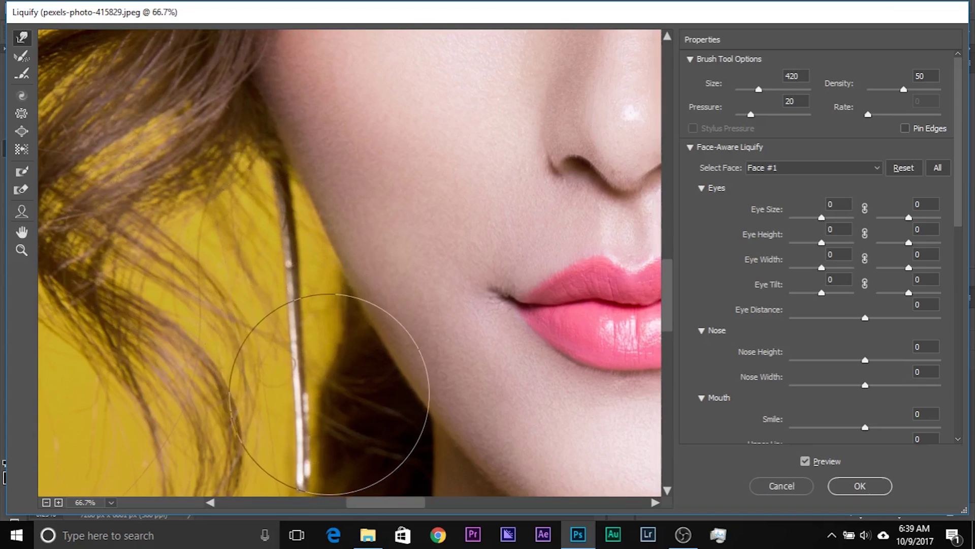
{"action": "left_click_drag", "start_coordinate": [283, 253], "coordinate": [212, 240]}
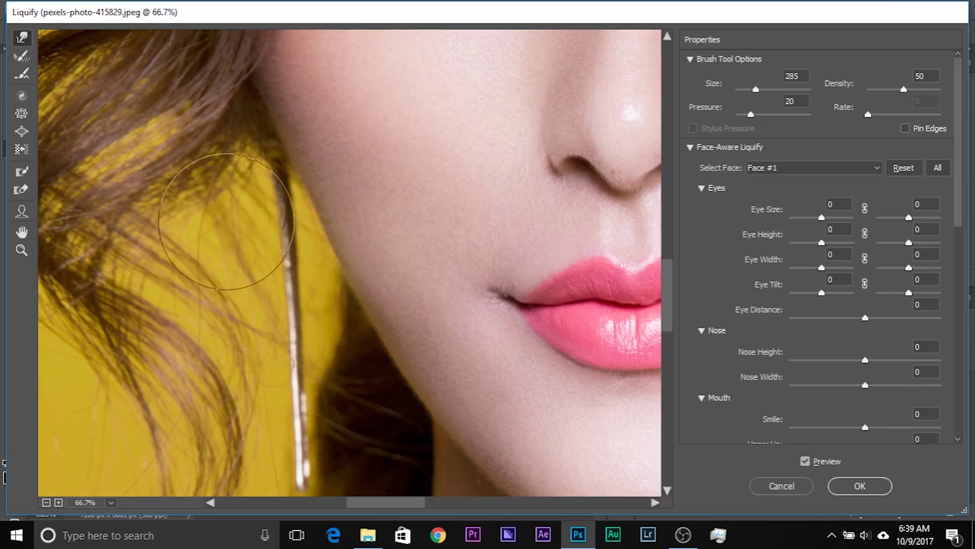
{"action": "key", "text": "ctrl+minus"}
{"action": "key", "text": "ctrl+minus"}
{"action": "key", "text": "ctrl+minus"}
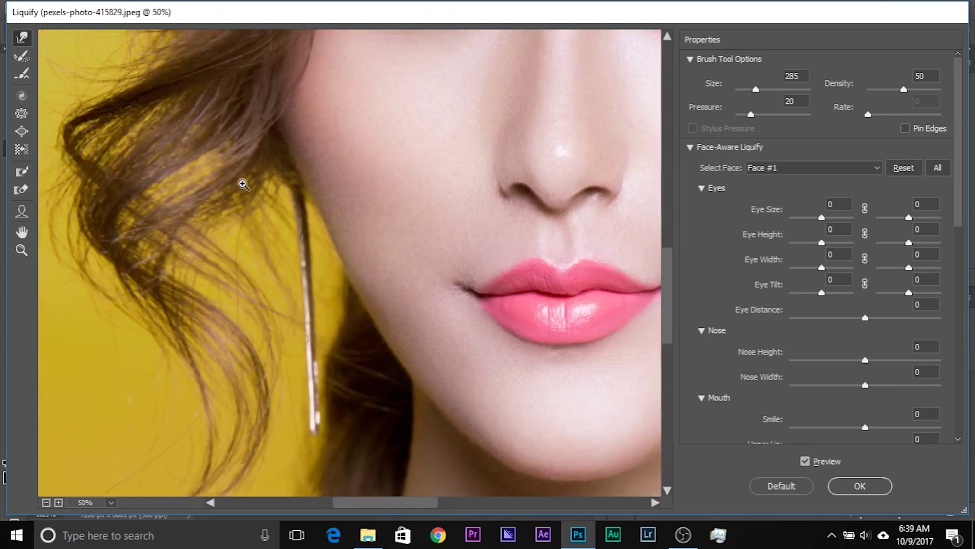
Warp the loose curl beside the earring on the image's right side with 545 and 813 brushes at pressure 21.
{"action": "left_click_drag", "start_coordinate": [315, 185], "coordinate": [213, 186]}
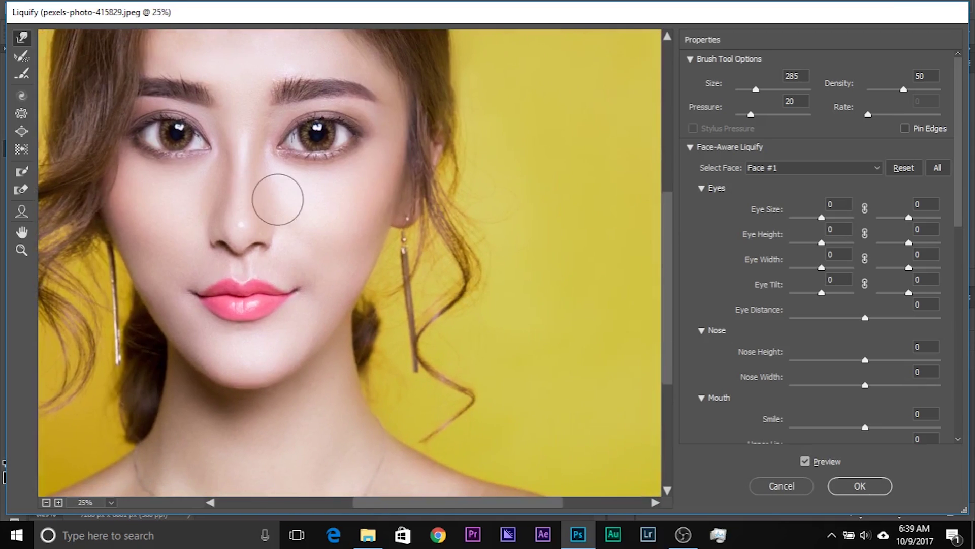
{"action": "key", "text": "ctrl+plus"}
{"action": "key", "text": "ctrl+plus"}
{"action": "left_click_drag", "start_coordinate": [285, 191], "coordinate": [153, 126]}
{"action": "left_click_drag", "start_coordinate": [401, 304], "coordinate": [478, 315]}
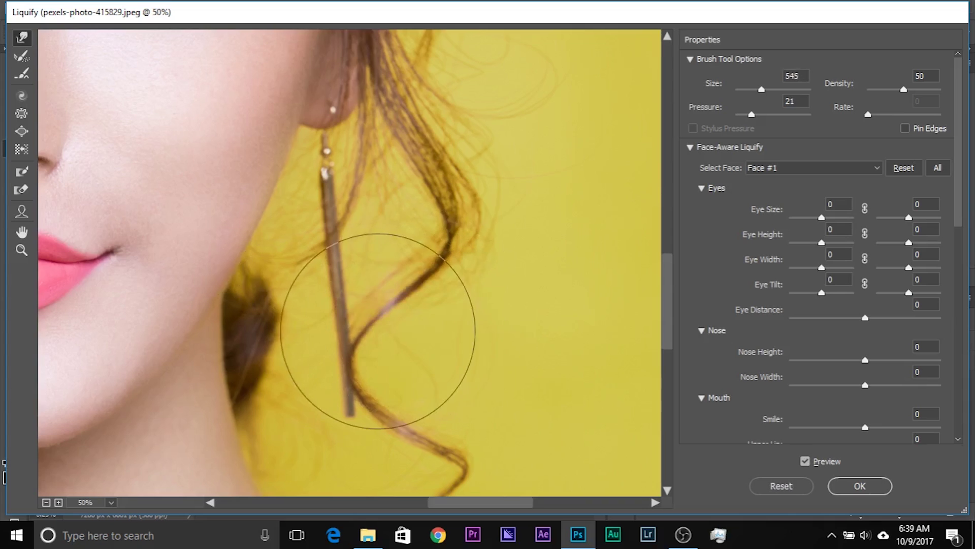
{"action": "left_click_drag", "start_coordinate": [420, 296], "coordinate": [419, 411]}
{"action": "mouse_move", "coordinate": [385, 264]}
{"action": "left_mouse_down"}
{"action": "mouse_move", "coordinate": [476, 260]}
{"action": "mouse_move", "coordinate": [435, 248]}
{"action": "mouse_move", "coordinate": [462, 257]}
{"action": "mouse_move", "coordinate": [436, 261]}
{"action": "mouse_move", "coordinate": [488, 249]}
{"action": "left_mouse_up"}
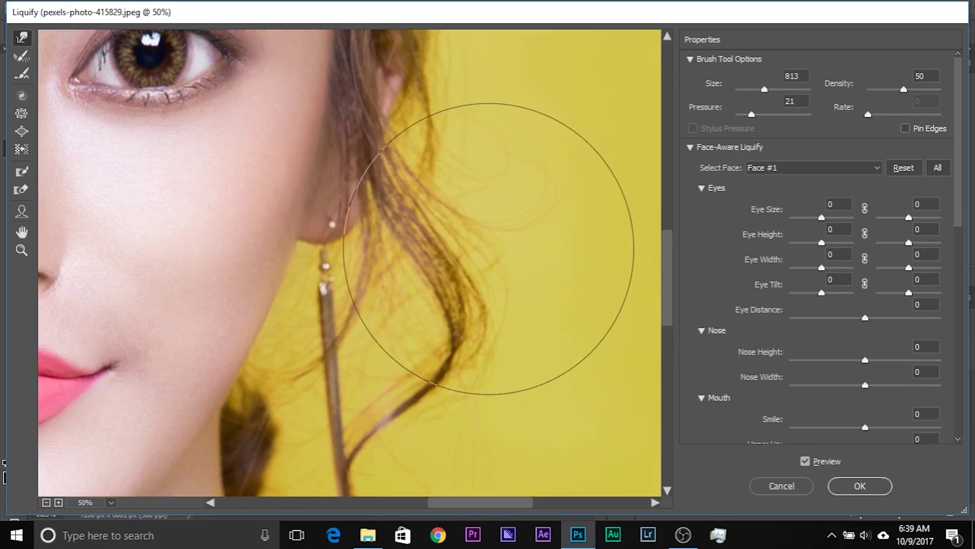
Refine the hair outline around the crown on the image's right side with a 749 Forward Warp brush at pressure 19.
{"action": "key", "text": "ctrl+minus"}
{"action": "key", "text": "ctrl+minus"}
{"action": "key", "text": "ctrl+minus"}
{"action": "key", "text": "ctrl+minus"}
{"action": "left_click_drag", "start_coordinate": [358, 189], "coordinate": [351, 241]}
{"action": "key", "text": "ctrl+plus"}
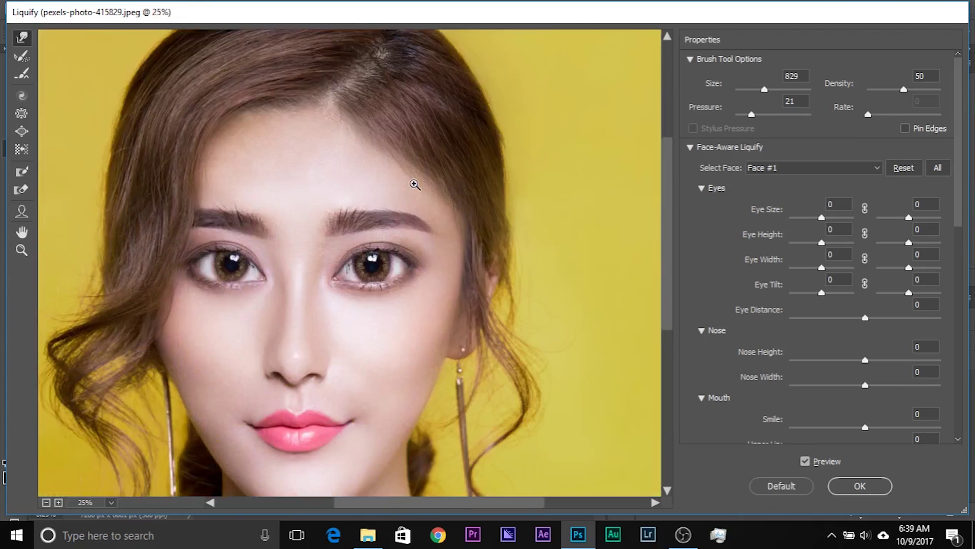
{"action": "left_click_drag", "start_coordinate": [414, 182], "coordinate": [348, 322]}
{"action": "right_click", "coordinate": [393, 281], "text": "alt"}
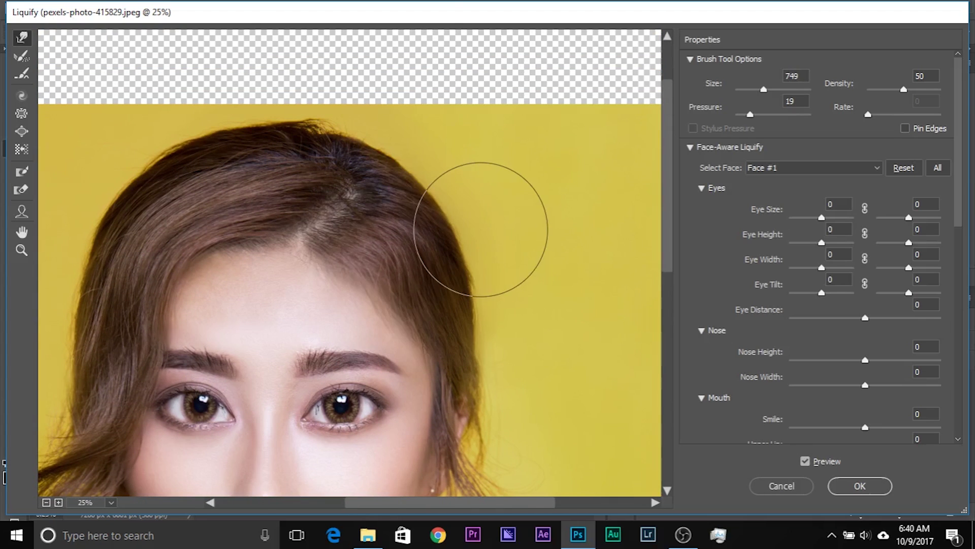
{"action": "key", "text": "ctrl+minus"}
{"action": "key", "text": "ctrl+minus"}
{"action": "key", "text": "ctrl+plus"}
{"action": "key", "text": "ctrl+plus"}
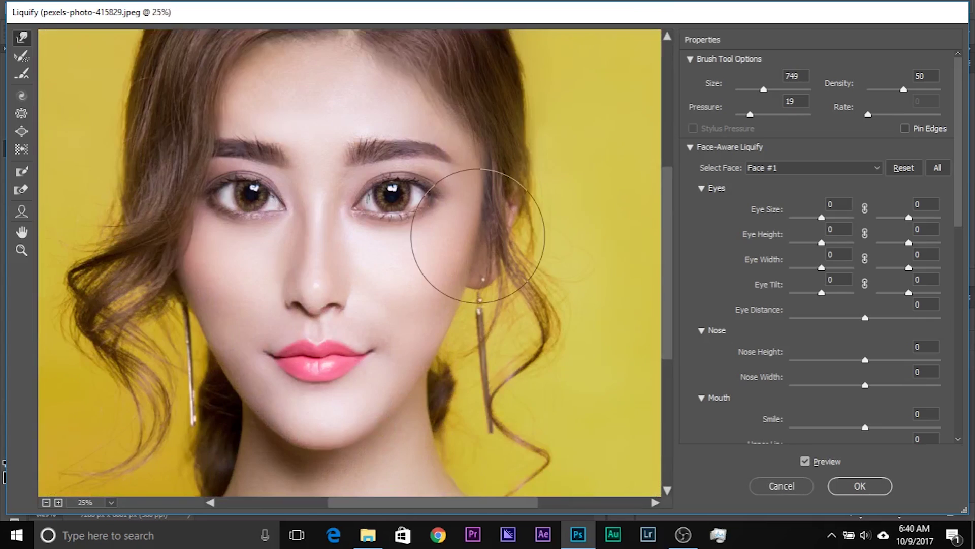
Set the face shape's forehead value to -64.
{"action": "left_click_drag", "start_coordinate": [368, 154], "coordinate": [360, 300]}
{"action": "scroll", "coordinate": [919, 267], "scroll_direction": "down", "scroll_amount": 5}
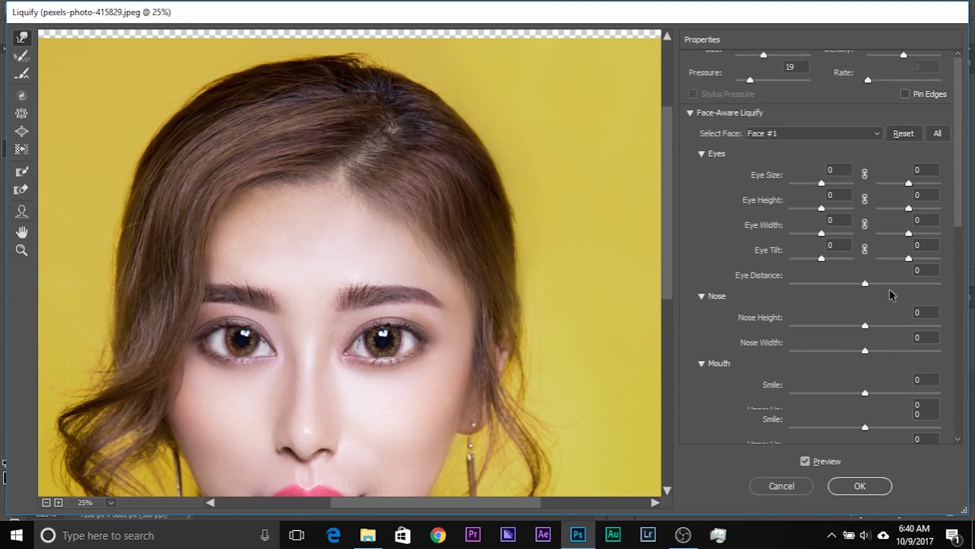
{"action": "scroll", "coordinate": [921, 267], "scroll_direction": "down", "scroll_amount": 3}
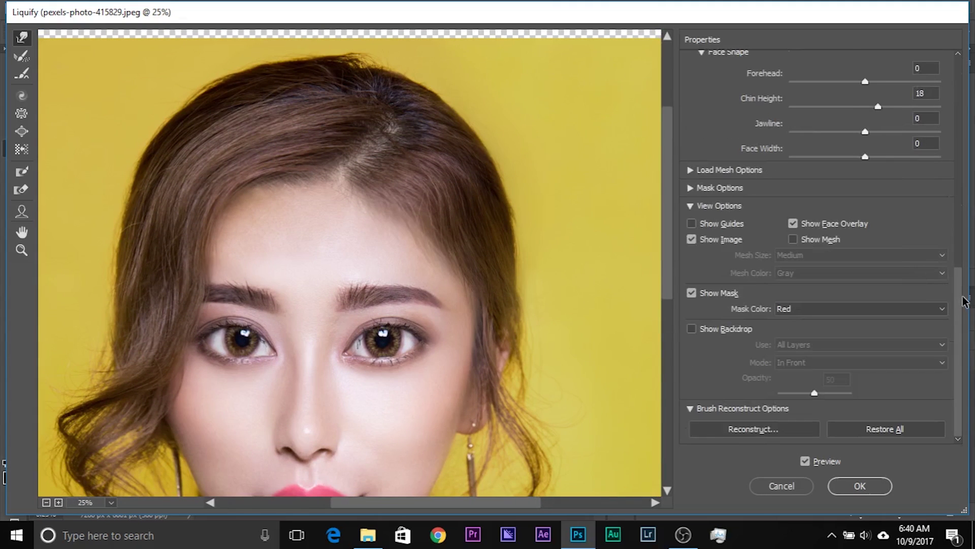
{"action": "mouse_move", "coordinate": [867, 81]}
{"action": "left_mouse_down"}
{"action": "mouse_move", "coordinate": [801, 82]}
{"action": "mouse_move", "coordinate": [818, 82]}
{"action": "left_mouse_up"}
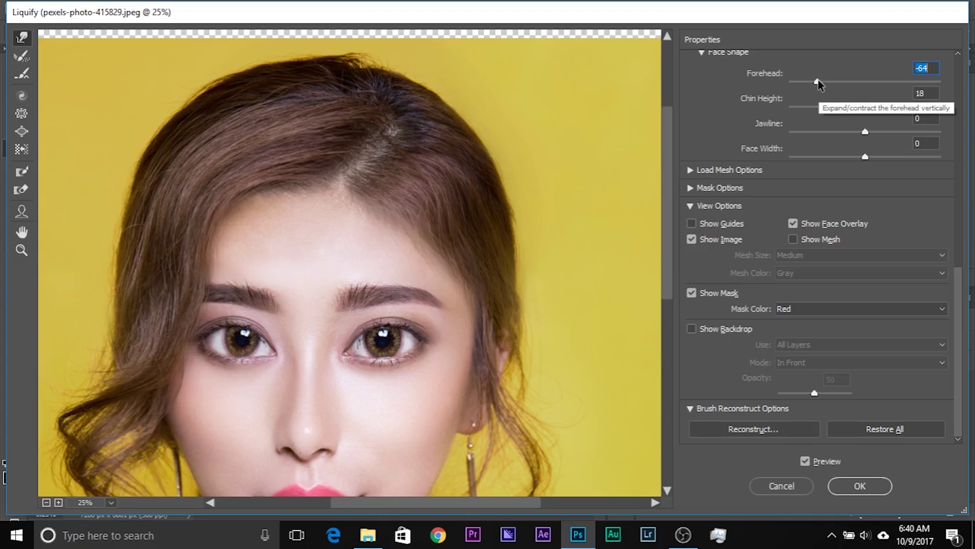
Raise the hair at the crown with a large Forward Warp brush and touch up its left-side edge with a smaller one.
{"action": "key", "text": "ctrl+minus"}
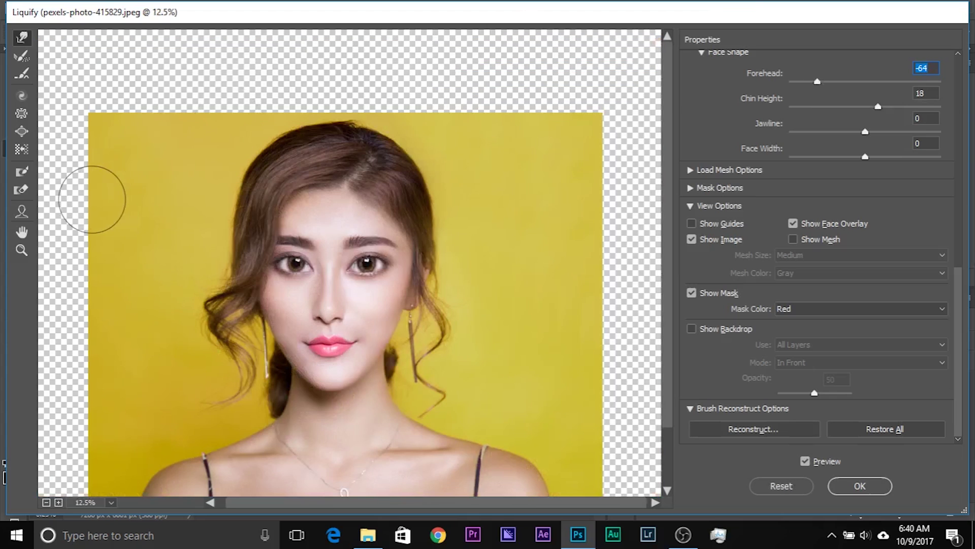
{"action": "left_click_drag", "start_coordinate": [223, 173], "coordinate": [273, 168]}
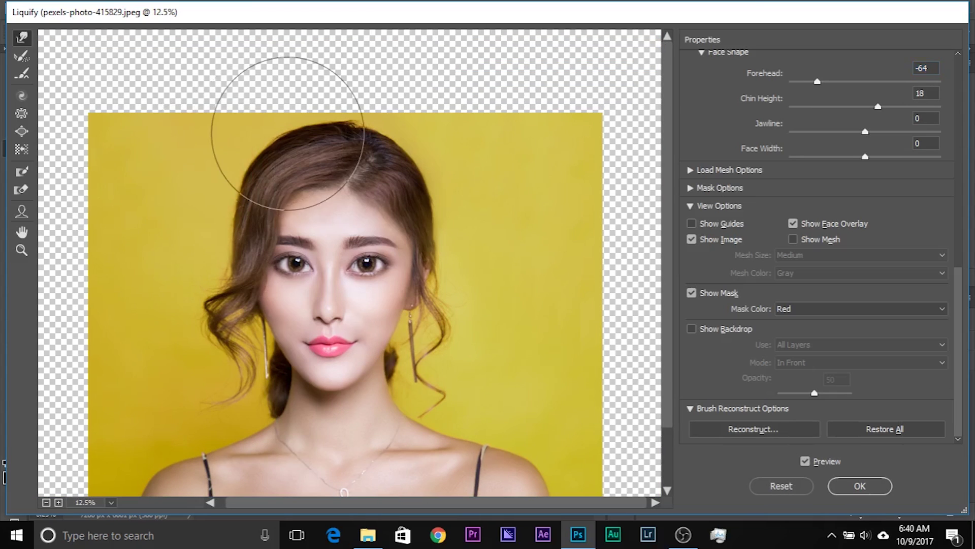
{"action": "left_click_drag", "start_coordinate": [366, 132], "coordinate": [377, 119]}
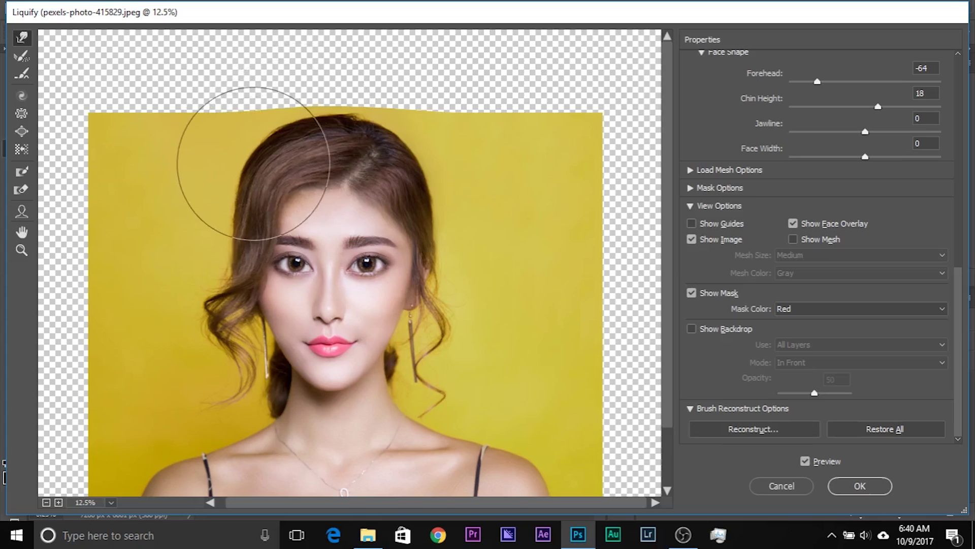
{"action": "mouse_move", "coordinate": [163, 198]}
{"action": "left_mouse_down"}
{"action": "mouse_move", "coordinate": [91, 194]}
{"action": "mouse_move", "coordinate": [112, 198]}
{"action": "left_mouse_up"}
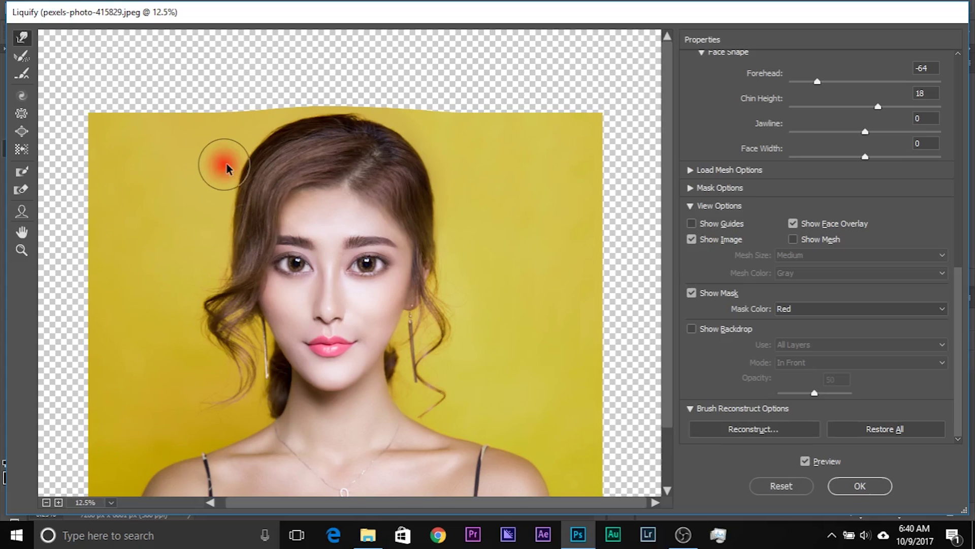
{"action": "left_click_drag", "start_coordinate": [242, 171], "coordinate": [243, 167]}
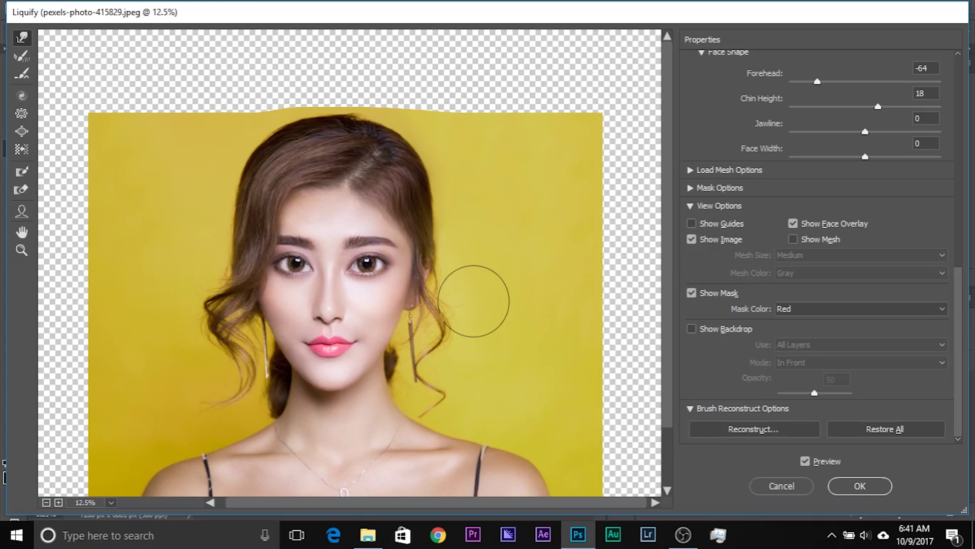
Narrow both shoulders by pushing them inwards with a very large Forward Warp brush, viewing the whole portrait.
{"action": "key", "text": "ctrl+minus"}
{"action": "key", "text": "ctrl+plus"}
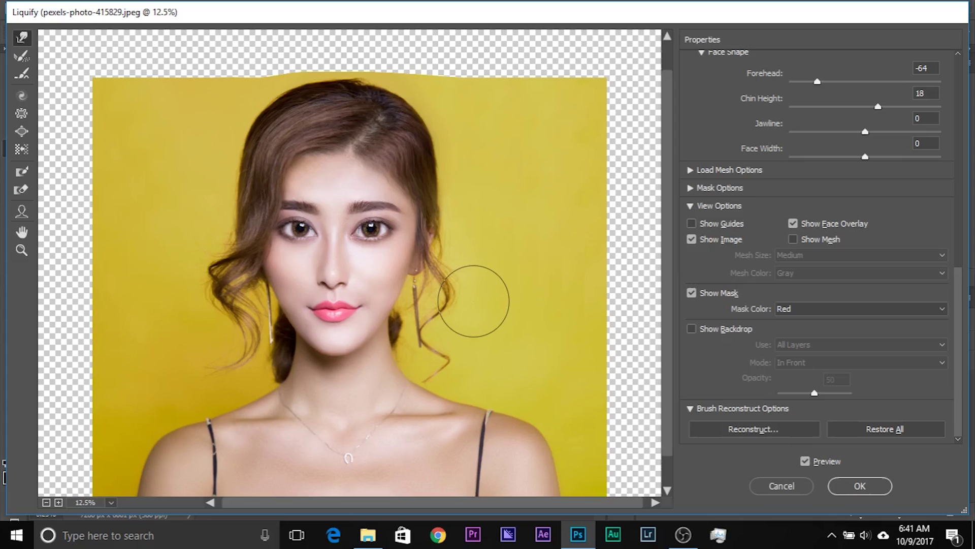
{"action": "key", "text": "ctrl+minus"}
{"action": "key", "text": "ctrl+minus"}
{"action": "key", "text": "ctrl+plus"}
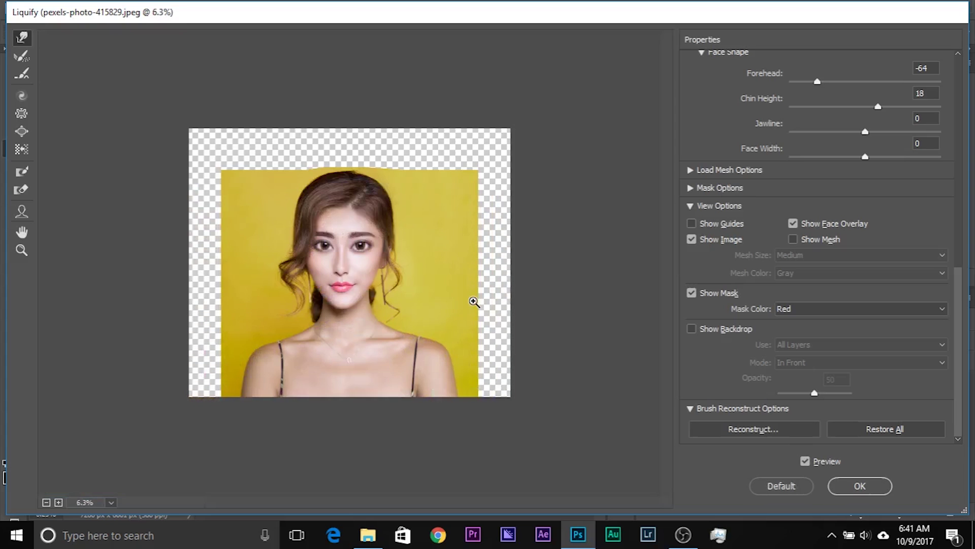
{"action": "mouse_move", "coordinate": [253, 306]}
{"action": "left_mouse_down"}
{"action": "mouse_move", "coordinate": [315, 284]}
{"action": "mouse_move", "coordinate": [378, 279]}
{"action": "left_mouse_up"}
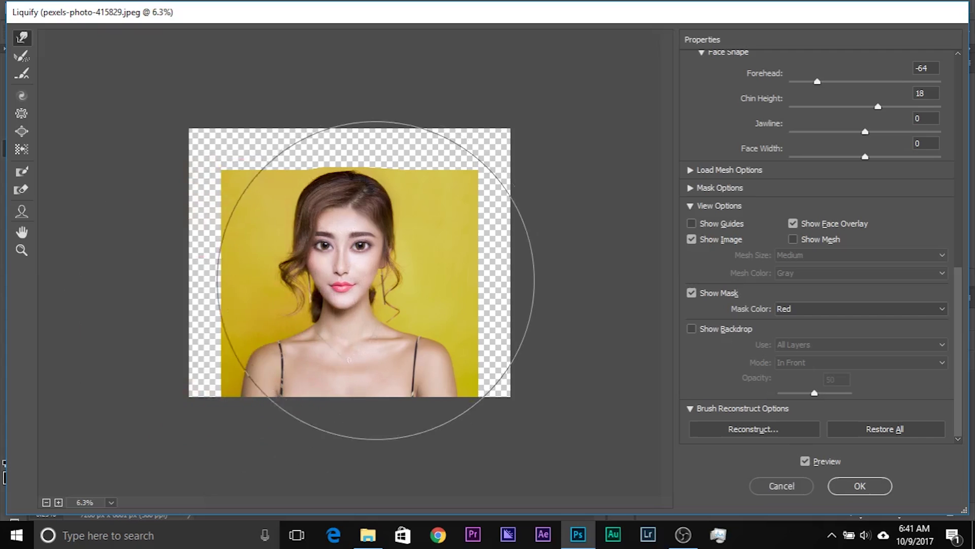
{"action": "mouse_move", "coordinate": [214, 440]}
{"action": "left_mouse_down"}
{"action": "mouse_move", "coordinate": [253, 440]}
{"action": "mouse_move", "coordinate": [214, 439]}
{"action": "mouse_move", "coordinate": [254, 444]}
{"action": "mouse_move", "coordinate": [213, 449]}
{"action": "mouse_move", "coordinate": [267, 451]}
{"action": "mouse_move", "coordinate": [230, 443]}
{"action": "left_mouse_up"}
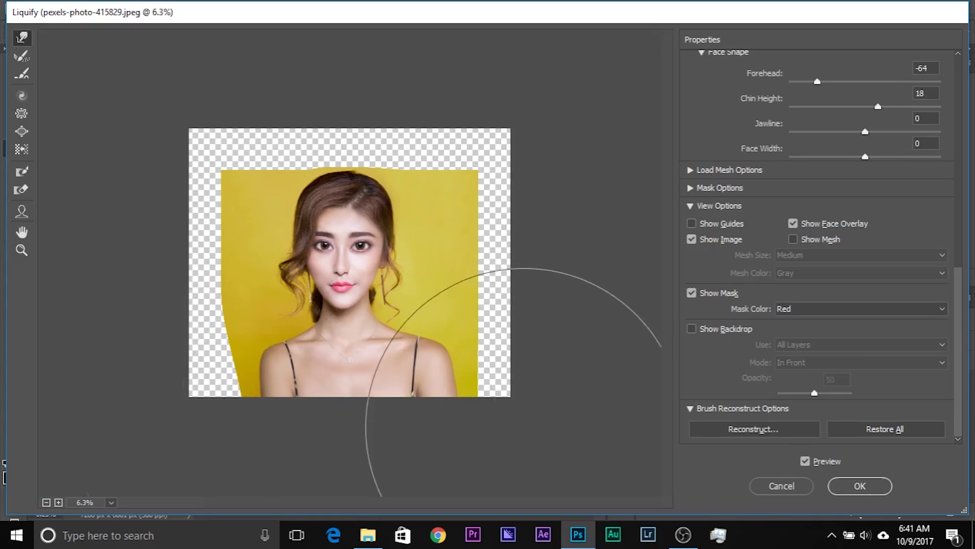
{"action": "mouse_move", "coordinate": [526, 427]}
{"action": "left_mouse_down"}
{"action": "mouse_move", "coordinate": [468, 429]}
{"action": "mouse_move", "coordinate": [515, 436]}
{"action": "mouse_move", "coordinate": [442, 435]}
{"action": "mouse_move", "coordinate": [495, 435]}
{"action": "mouse_move", "coordinate": [475, 435]}
{"action": "left_mouse_up"}
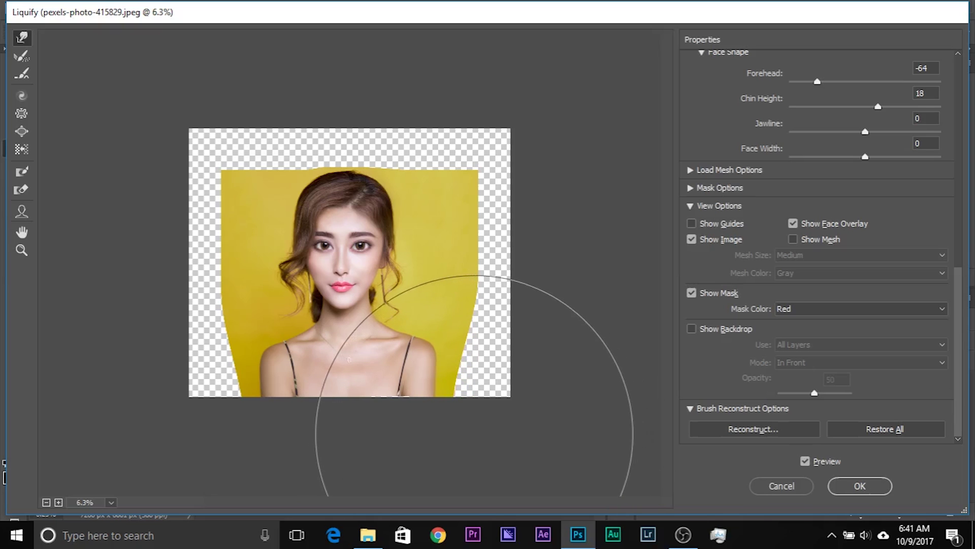
{"action": "mouse_move", "coordinate": [243, 467]}
{"action": "left_mouse_down"}
{"action": "mouse_move", "coordinate": [259, 480]}
{"action": "mouse_move", "coordinate": [269, 457]}
{"action": "mouse_move", "coordinate": [215, 442]}
{"action": "mouse_move", "coordinate": [234, 453]}
{"action": "mouse_move", "coordinate": [229, 444]}
{"action": "left_mouse_up"}
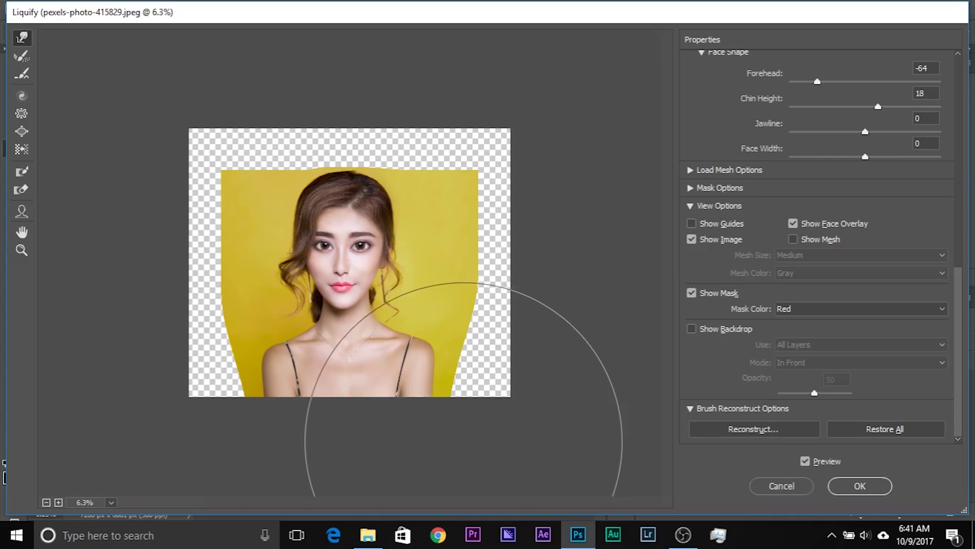
Smooth the outline of the shoulder on the image's left side with a medium Forward Warp brush.
{"action": "key", "text": "ctrl+plus"}
{"action": "key", "text": "ctrl+plus"}
{"action": "key", "text": "ctrl+plus"}
{"action": "key", "text": "ctrl+plus"}
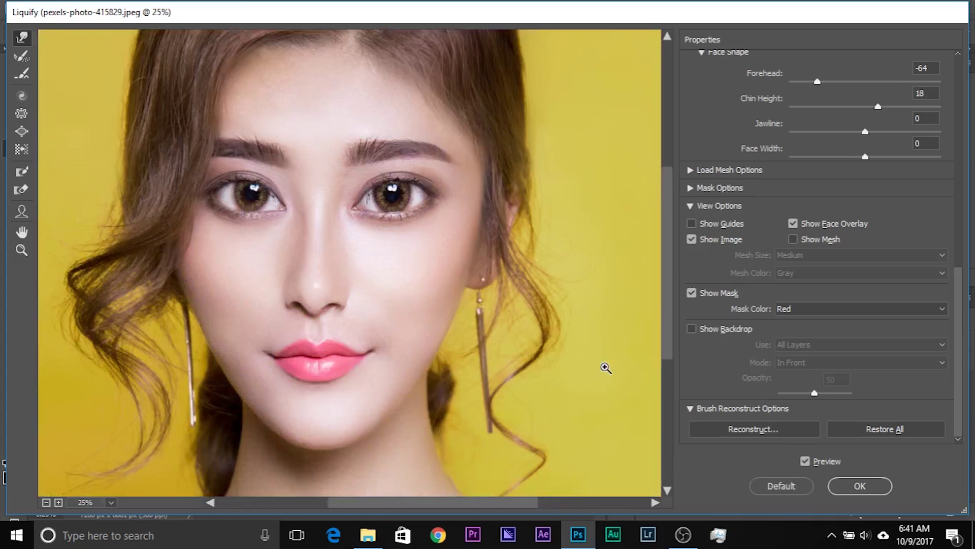
{"action": "mouse_move", "coordinate": [404, 358]}
{"action": "left_mouse_down"}
{"action": "mouse_move", "coordinate": [362, 196]}
{"action": "mouse_move", "coordinate": [466, 154]}
{"action": "mouse_move", "coordinate": [559, 162]}
{"action": "left_mouse_up"}
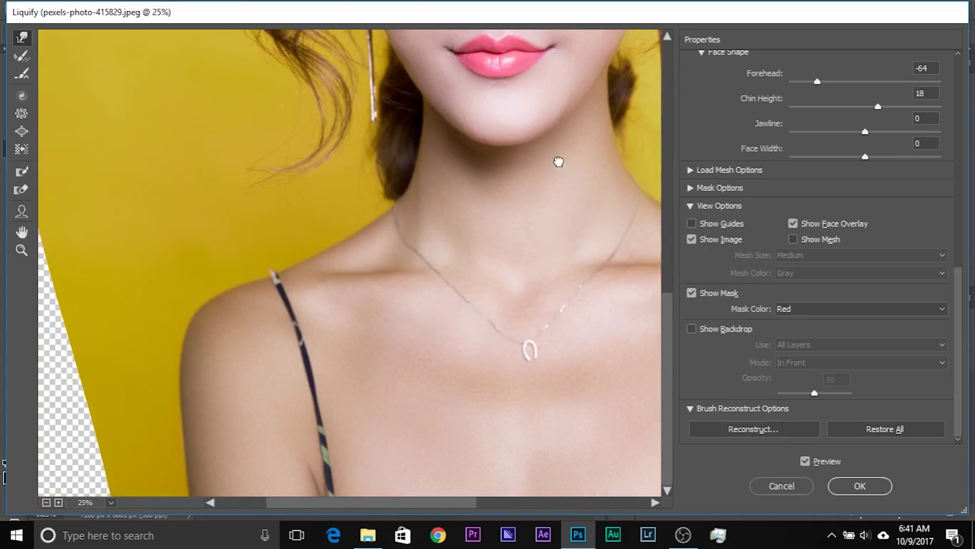
{"action": "left_click_drag", "start_coordinate": [245, 339], "coordinate": [275, 242]}
{"action": "left_click_drag", "start_coordinate": [260, 296], "coordinate": [285, 293]}
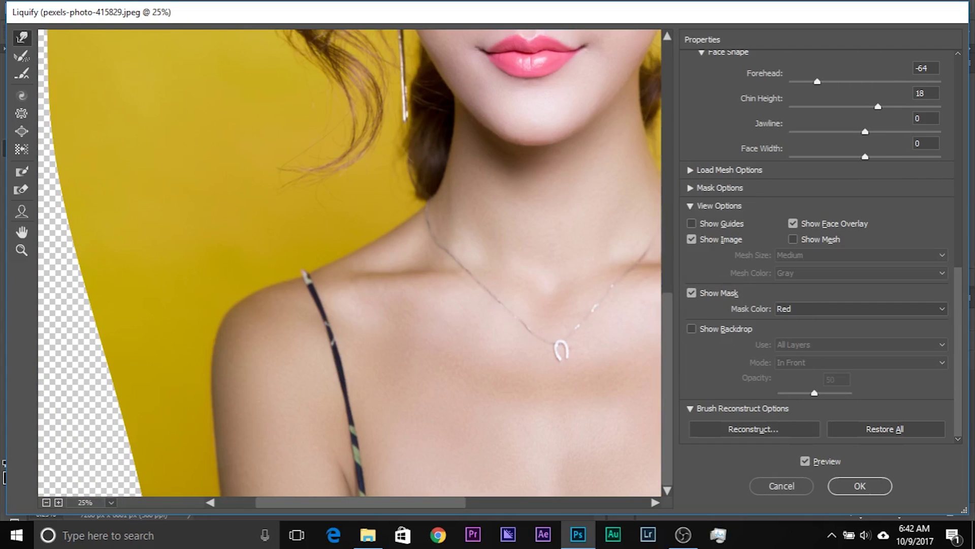
{"action": "key", "text": "alt"}
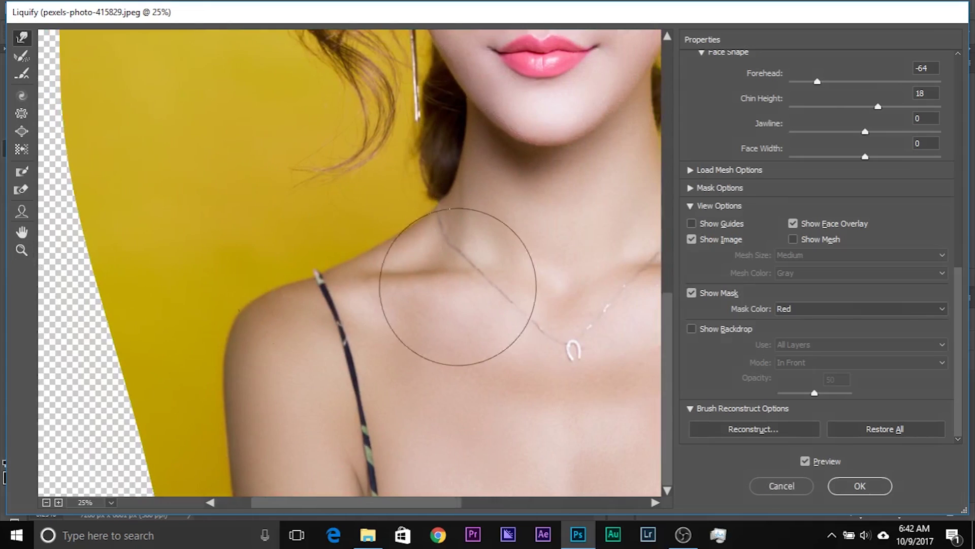
{"action": "left_click_drag", "start_coordinate": [267, 280], "coordinate": [219, 276]}
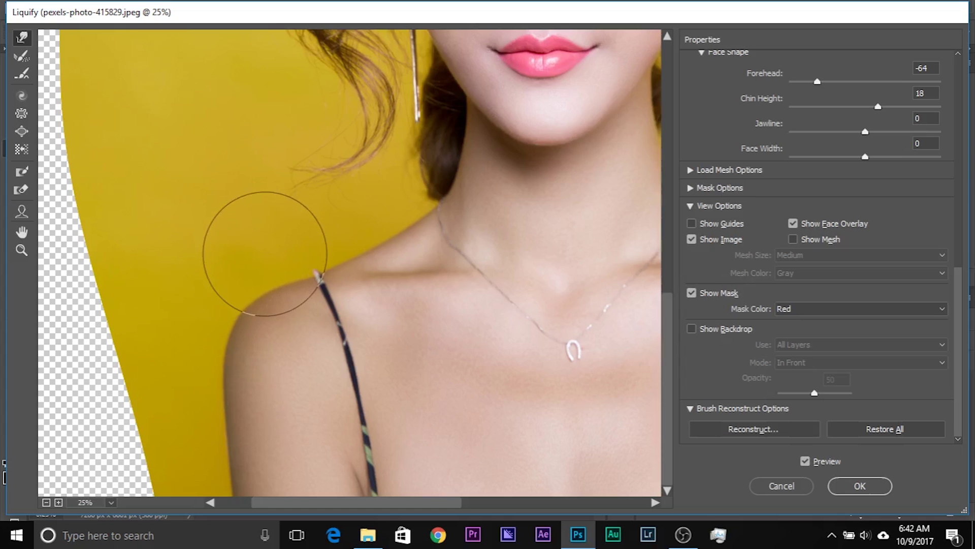
Refine the shoulder and upper-arm outline on the image's right side with a resized, smaller Forward Warp brush.
{"action": "scroll", "coordinate": [265, 254], "scroll_direction": "right", "scroll_amount": 10}
{"action": "right_click", "coordinate": [443, 246], "text": "alt"}
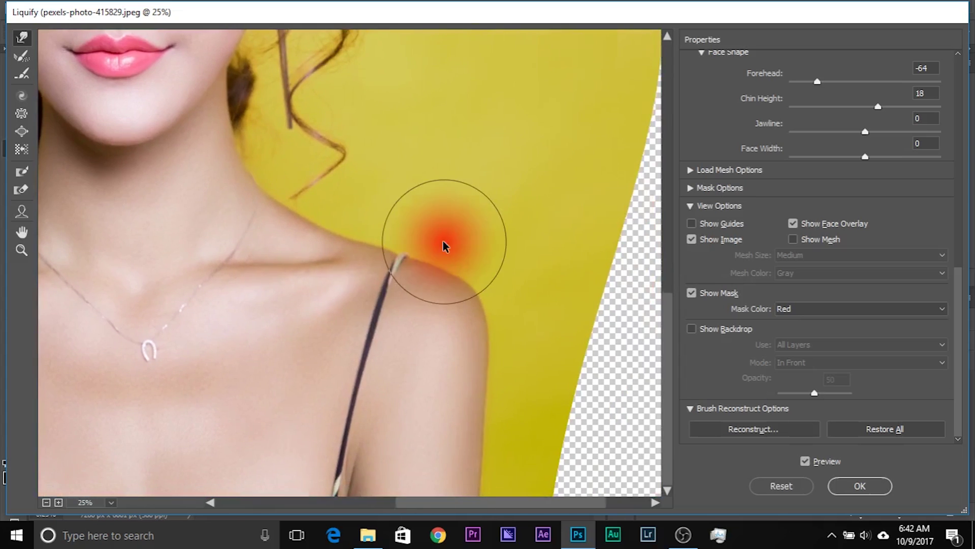
{"action": "scroll", "coordinate": [518, 303], "scroll_direction": "left", "scroll_amount": 7}
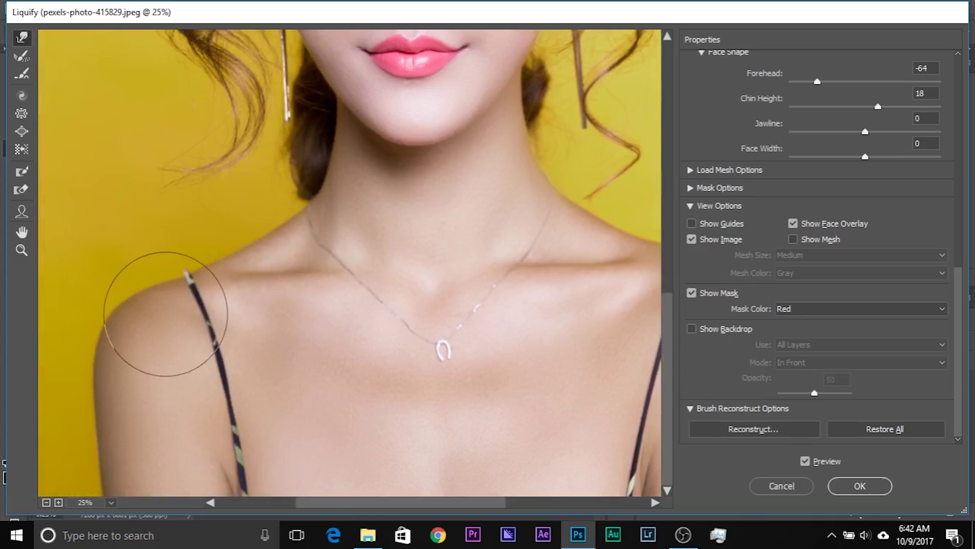
{"action": "scroll", "coordinate": [147, 321], "scroll_direction": "right", "scroll_amount": 7}
{"action": "right_click", "coordinate": [450, 292], "text": "alt"}
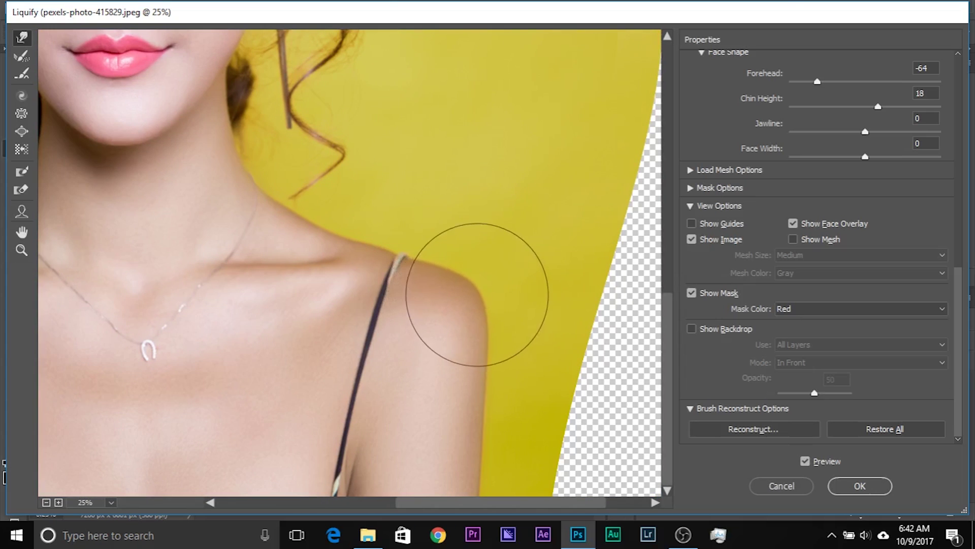
{"action": "right_click", "coordinate": [379, 220], "text": "alt"}
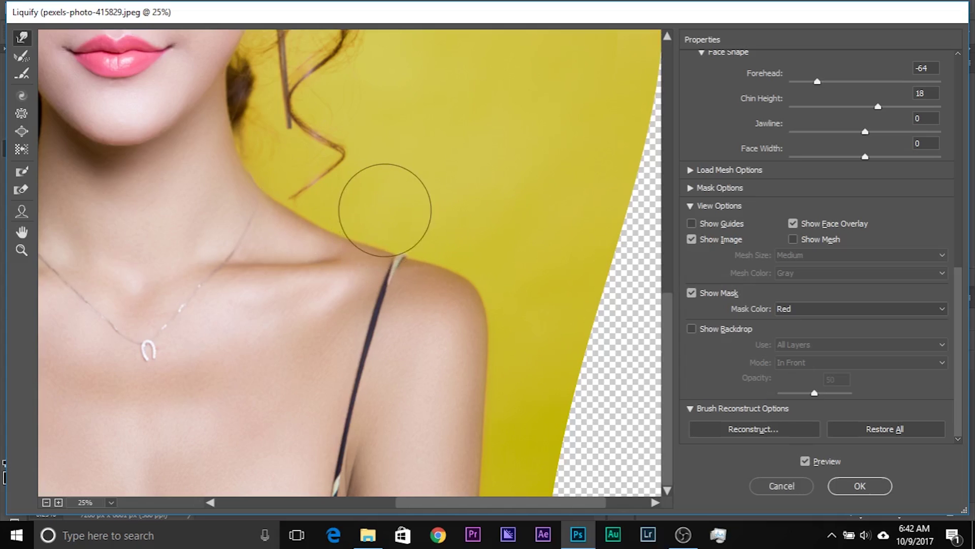
{"action": "left_click_drag", "start_coordinate": [486, 279], "coordinate": [475, 272]}
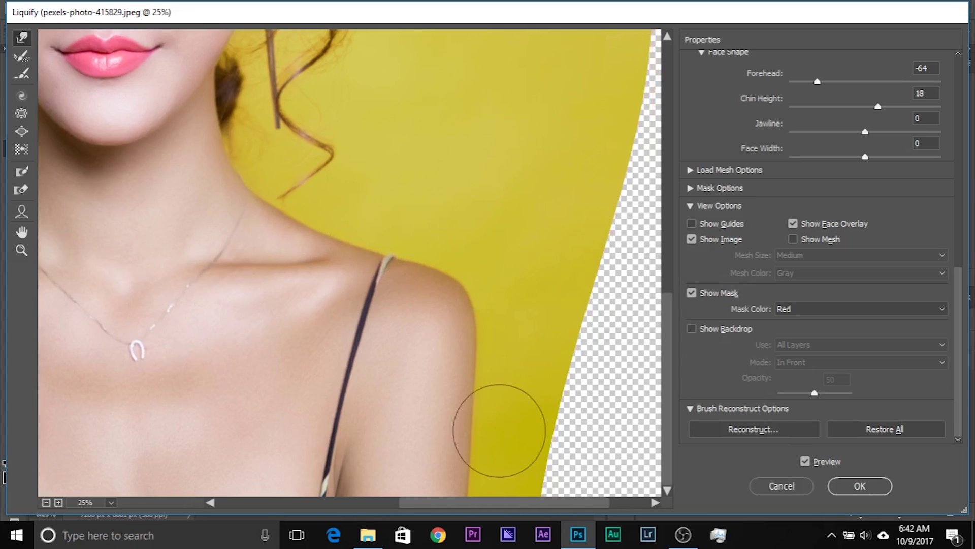
{"action": "right_click", "coordinate": [482, 347], "text": "alt"}
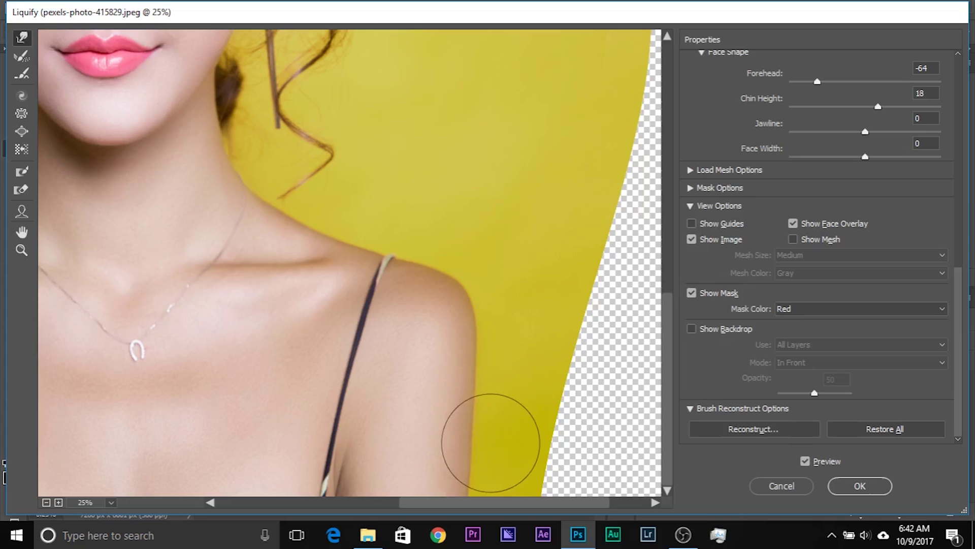
Reshape the loose curls beside the face with light Forward Warp strokes.
{"action": "key", "text": "ctrl+minus"}
{"action": "key", "text": "ctrl+minus"}
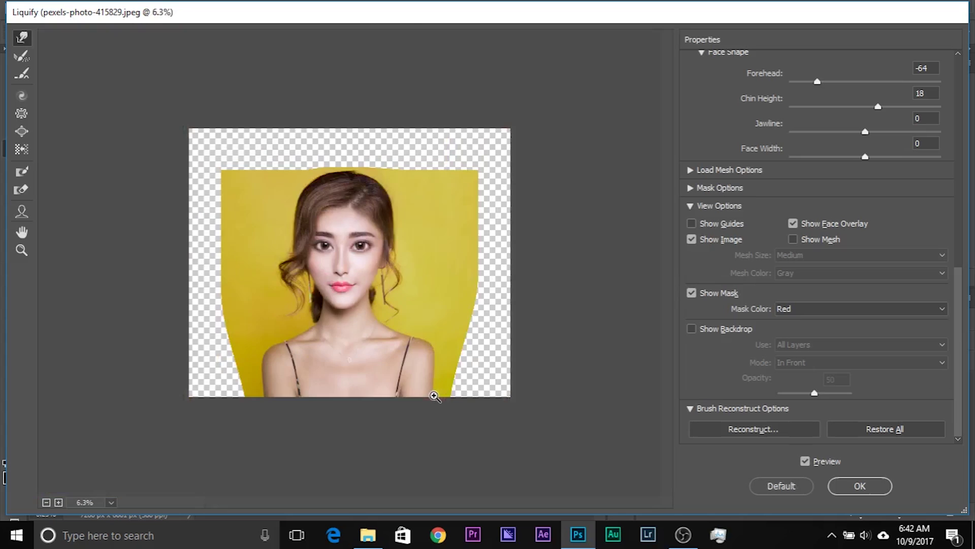
{"action": "key", "text": "ctrl+plus"}
{"action": "key", "text": "ctrl+minus"}
{"action": "key", "text": "ctrl+plus"}
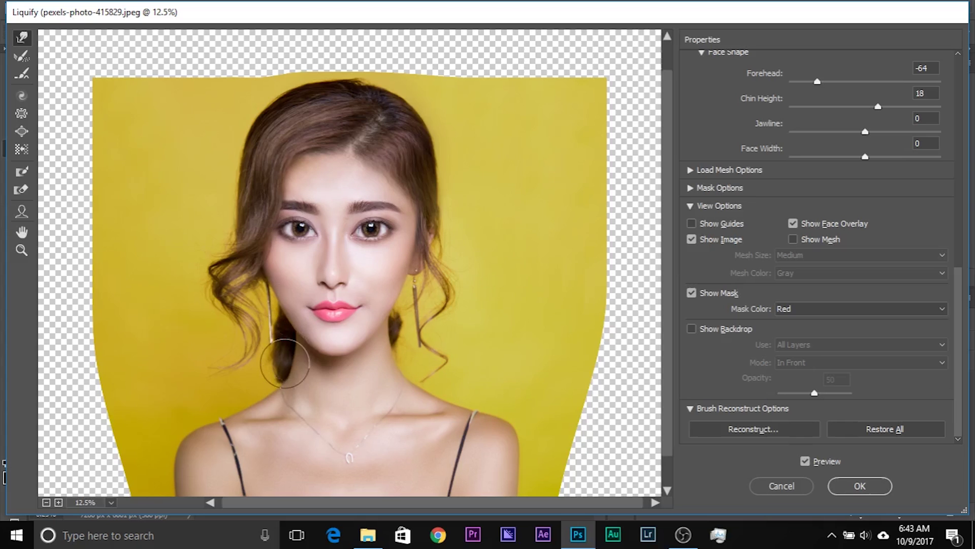
{"action": "key", "text": "ctrl+plus"}
{"action": "left_click_drag", "start_coordinate": [239, 346], "coordinate": [267, 263]}
{"action": "mouse_move", "coordinate": [285, 346]}
{"action": "left_mouse_down"}
{"action": "mouse_move", "coordinate": [316, 345]}
{"action": "mouse_move", "coordinate": [256, 304]}
{"action": "left_mouse_up"}
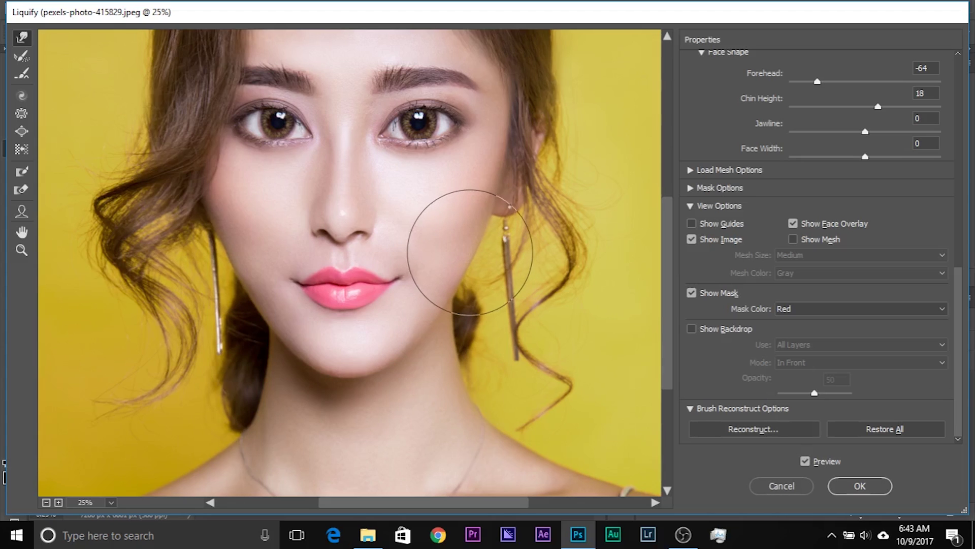
{"action": "left_click_drag", "start_coordinate": [128, 181], "coordinate": [171, 182]}
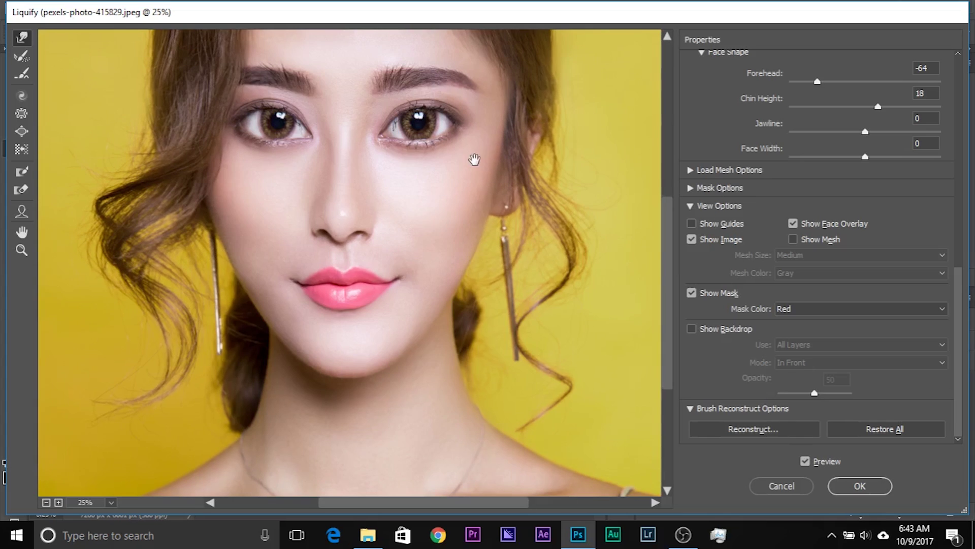
Try to narrow both sides of the neck with a large Forward Warp brush and undo the strokes.
{"action": "left_click_drag", "start_coordinate": [472, 159], "coordinate": [485, 291]}
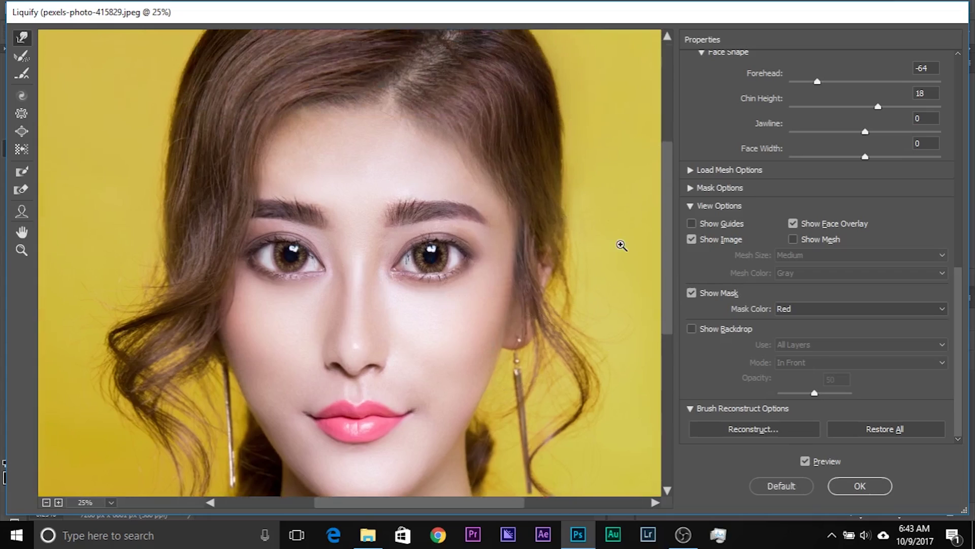
{"action": "key", "text": "ctrl+minus"}
{"action": "key", "text": "ctrl+minus"}
{"action": "key", "text": "ctrl+minus"}
{"action": "key", "text": "ctrl+equal"}
{"action": "key", "text": "ctrl+equal"}
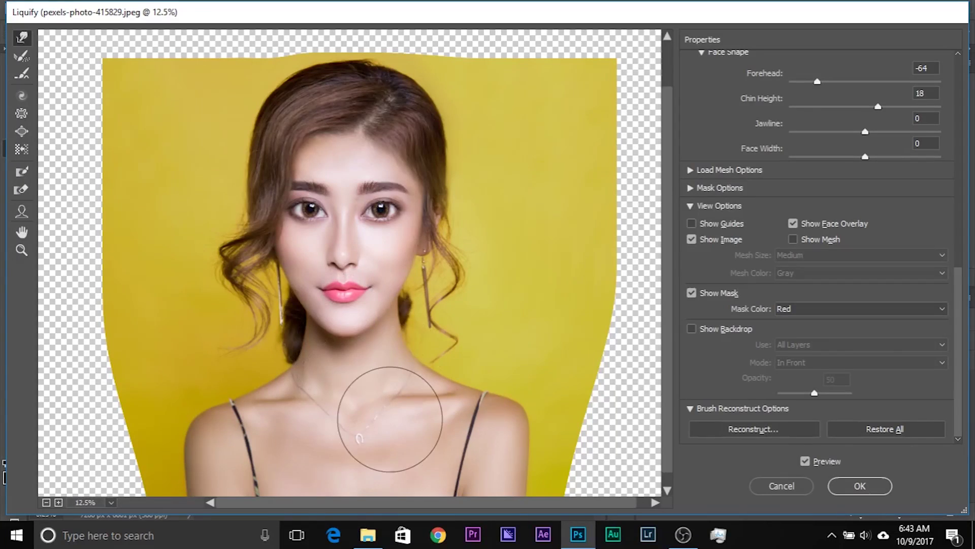
{"action": "mouse_move", "coordinate": [212, 327]}
{"action": "left_mouse_down"}
{"action": "mouse_move", "coordinate": [294, 318]}
{"action": "mouse_move", "coordinate": [242, 312]}
{"action": "left_mouse_up"}
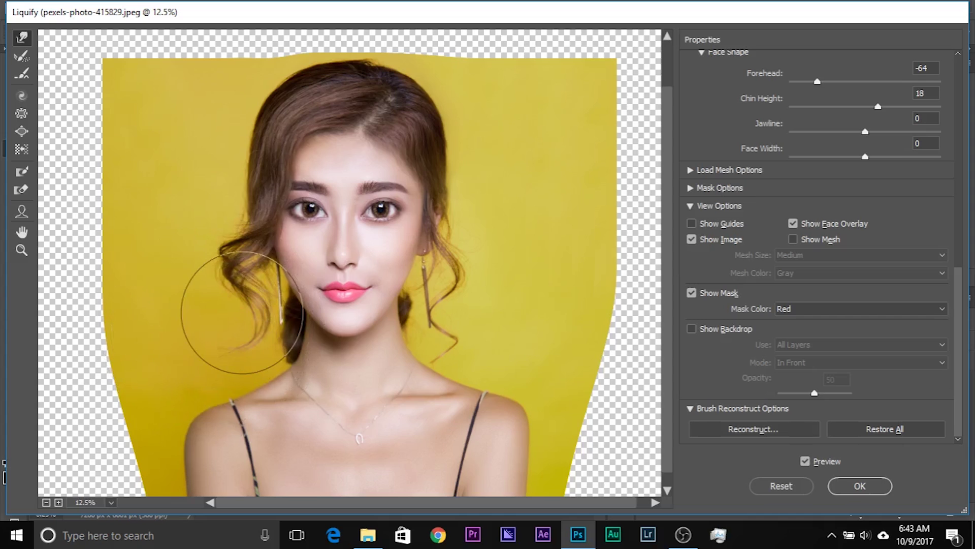
{"action": "left_click", "coordinate": [242, 314], "text": "ctrl"}
{"action": "mouse_move", "coordinate": [253, 345]}
{"action": "left_mouse_down"}
{"action": "mouse_move", "coordinate": [276, 150]}
{"action": "mouse_move", "coordinate": [318, 170]}
{"action": "left_mouse_up"}
{"action": "right_click", "coordinate": [339, 344], "text": "alt"}
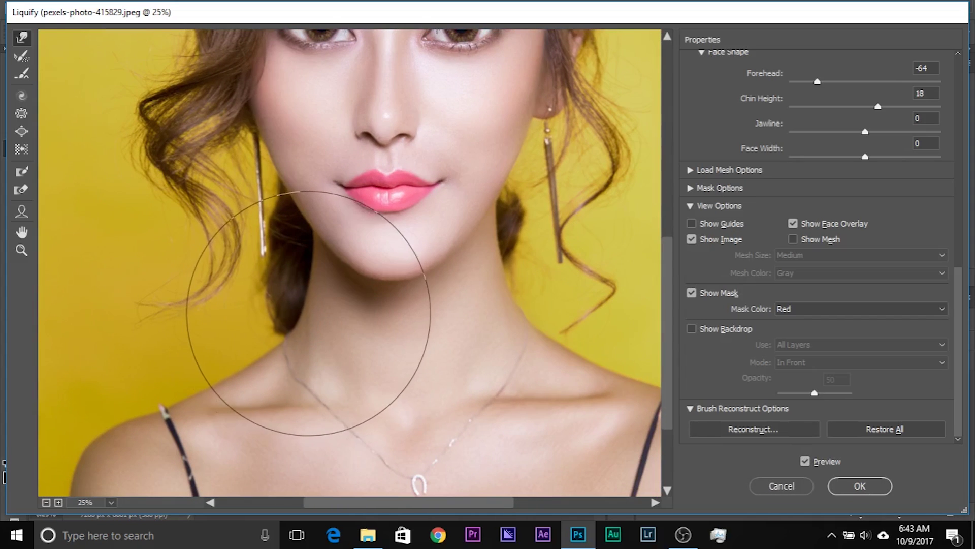
{"action": "left_click_drag", "start_coordinate": [296, 307], "coordinate": [256, 307]}
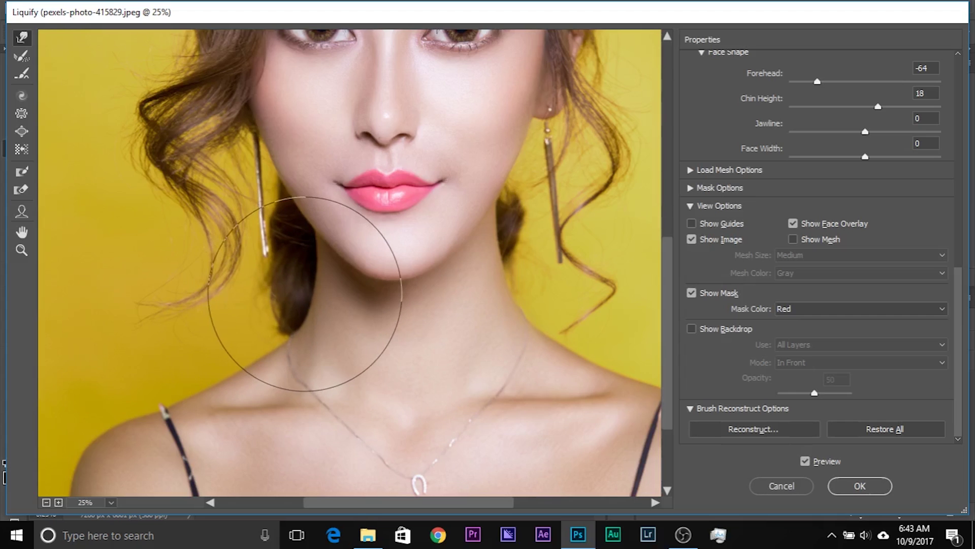
{"action": "mouse_move", "coordinate": [550, 276]}
{"action": "left_mouse_down"}
{"action": "mouse_move", "coordinate": [501, 279]}
{"action": "mouse_move", "coordinate": [513, 291]}
{"action": "mouse_move", "coordinate": [507, 284]}
{"action": "mouse_move", "coordinate": [521, 281]}
{"action": "left_mouse_up"}
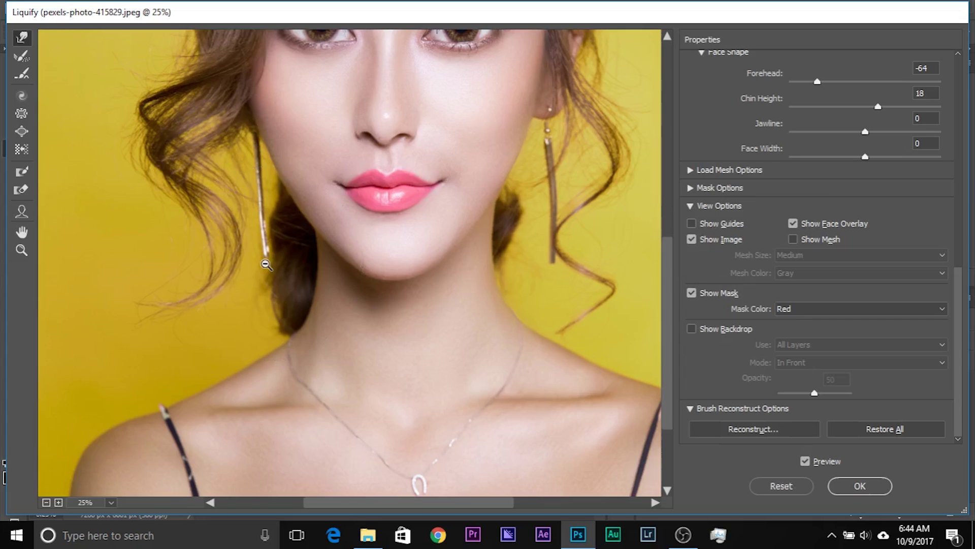
{"action": "key", "text": "ctrl+alt+z"}
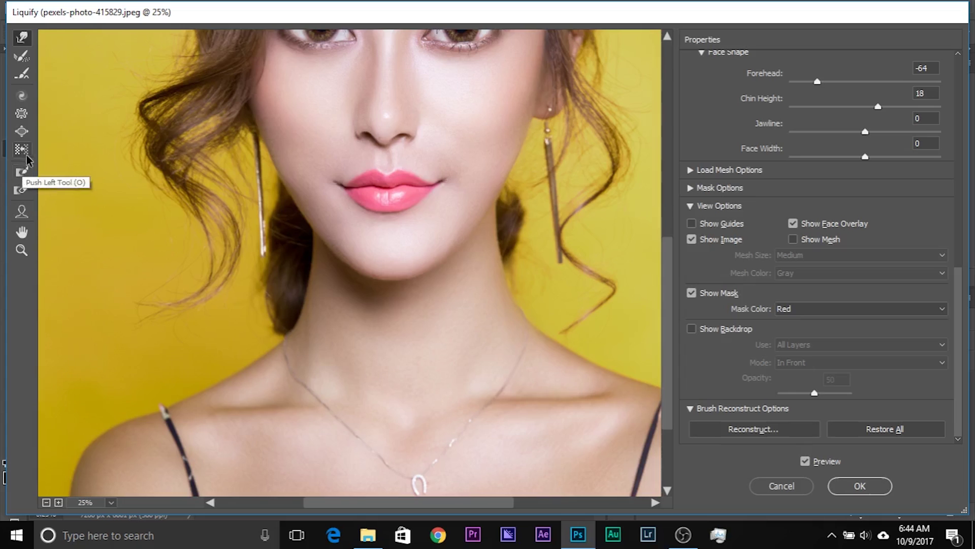
Protect both dangling earrings by painting a freeze mask over each one.
{"action": "left_click", "coordinate": [23, 179]}
{"action": "left_click_drag", "start_coordinate": [338, 221], "coordinate": [232, 219]}
{"action": "left_click_drag", "start_coordinate": [245, 137], "coordinate": [254, 250]}
{"action": "left_click_drag", "start_coordinate": [549, 133], "coordinate": [567, 256]}
Push both sides of the neck inwards with a large Forward Warp brush around the masked earrings.
{"action": "left_click", "coordinate": [21, 38]}
{"action": "left_click_drag", "start_coordinate": [271, 261], "coordinate": [313, 260]}
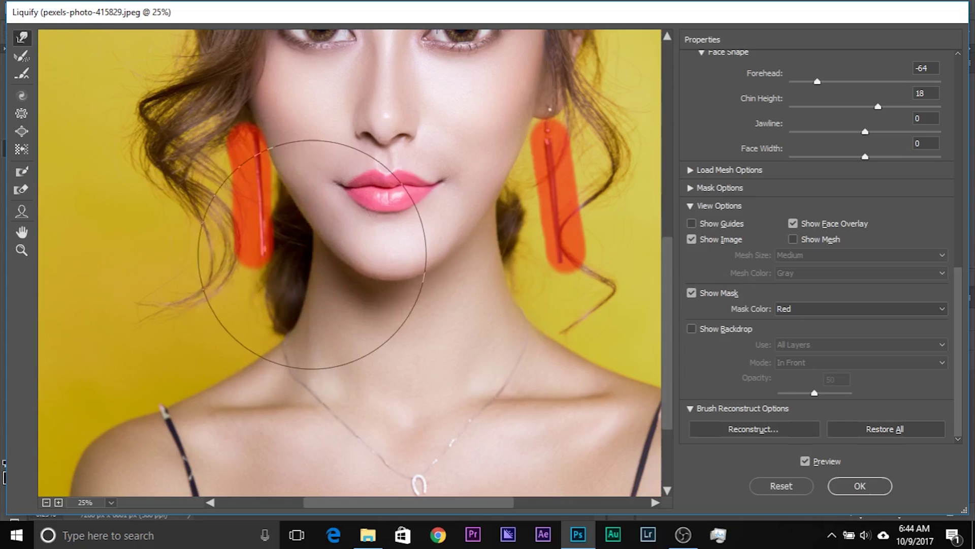
{"action": "mouse_move", "coordinate": [271, 315]}
{"action": "left_mouse_down"}
{"action": "mouse_move", "coordinate": [298, 327]}
{"action": "mouse_move", "coordinate": [283, 325]}
{"action": "mouse_move", "coordinate": [282, 308]}
{"action": "left_mouse_up"}
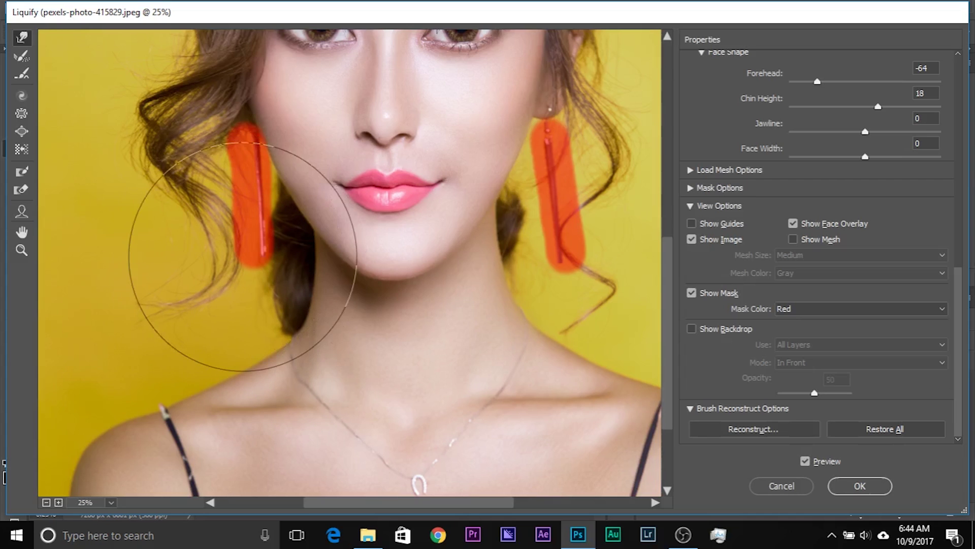
{"action": "left_click_drag", "start_coordinate": [264, 258], "coordinate": [231, 272]}
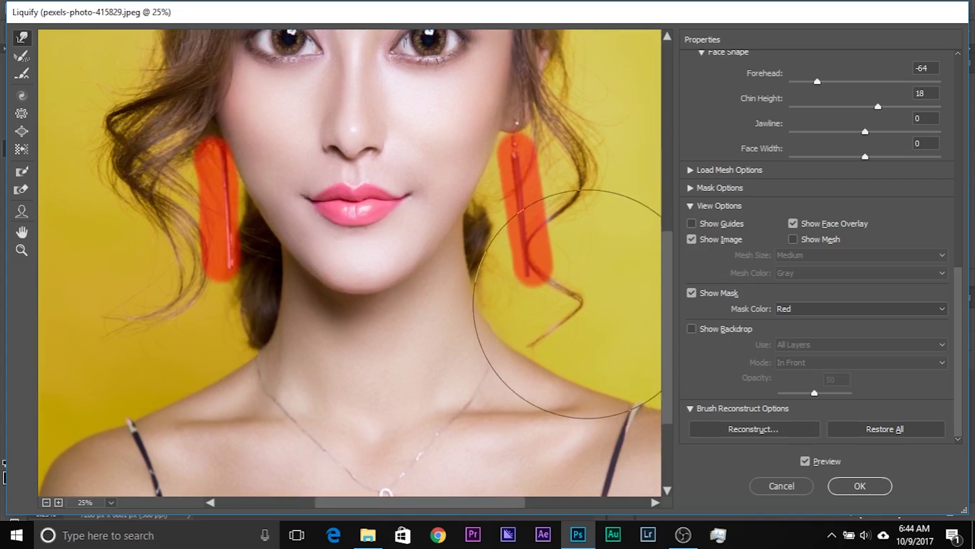
{"action": "mouse_move", "coordinate": [502, 293]}
{"action": "left_mouse_down"}
{"action": "mouse_move", "coordinate": [490, 303]}
{"action": "mouse_move", "coordinate": [501, 299]}
{"action": "left_mouse_up"}
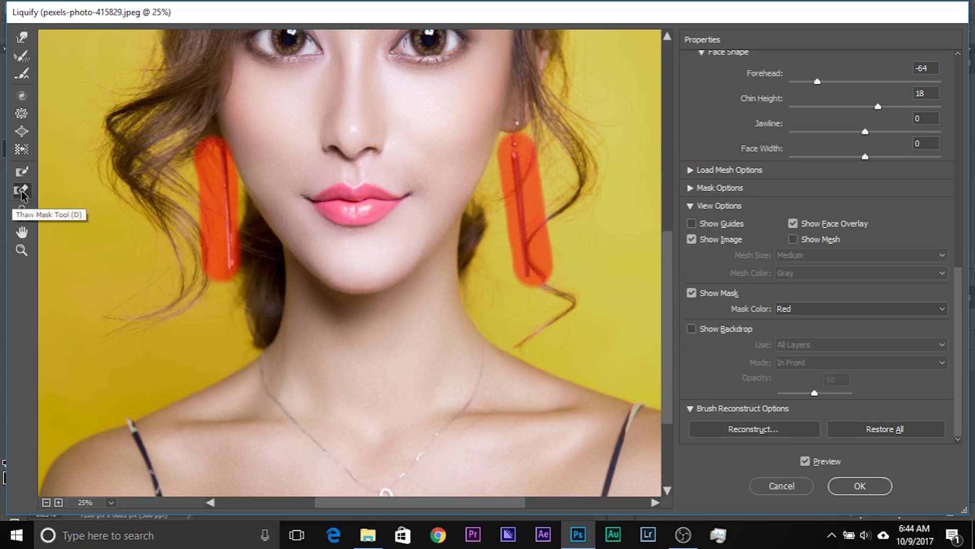
Thaw the mask over the earring on the image's left side and inspect the hair and neck around it.
{"action": "left_click", "coordinate": [22, 193]}
{"action": "mouse_move", "coordinate": [224, 283]}
{"action": "left_mouse_down"}
{"action": "mouse_move", "coordinate": [200, 240]}
{"action": "mouse_move", "coordinate": [209, 257]}
{"action": "mouse_move", "coordinate": [205, 209]}
{"action": "left_mouse_up"}
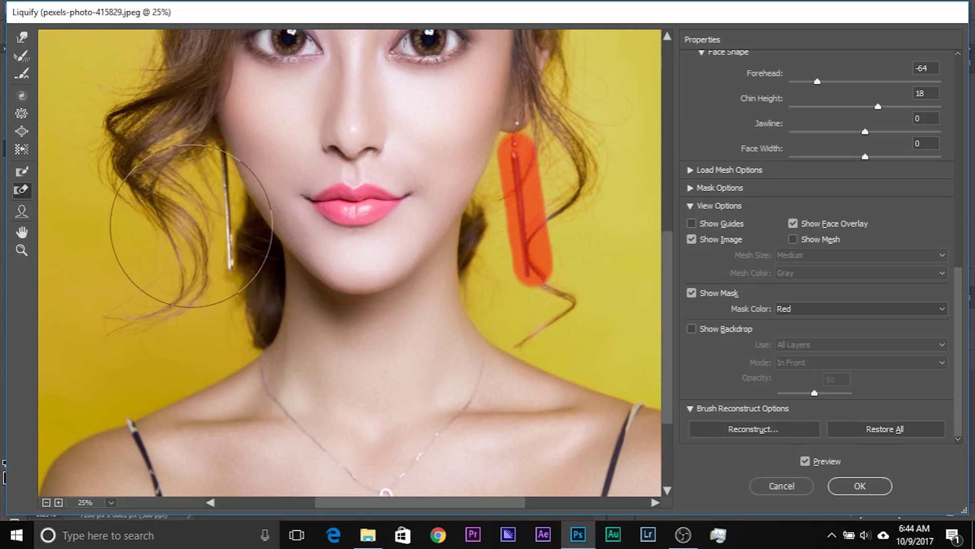
{"action": "key", "text": "ctrl+plus"}
{"action": "key", "text": "ctrl+plus"}
{"action": "left_click_drag", "start_coordinate": [197, 346], "coordinate": [303, 356]}
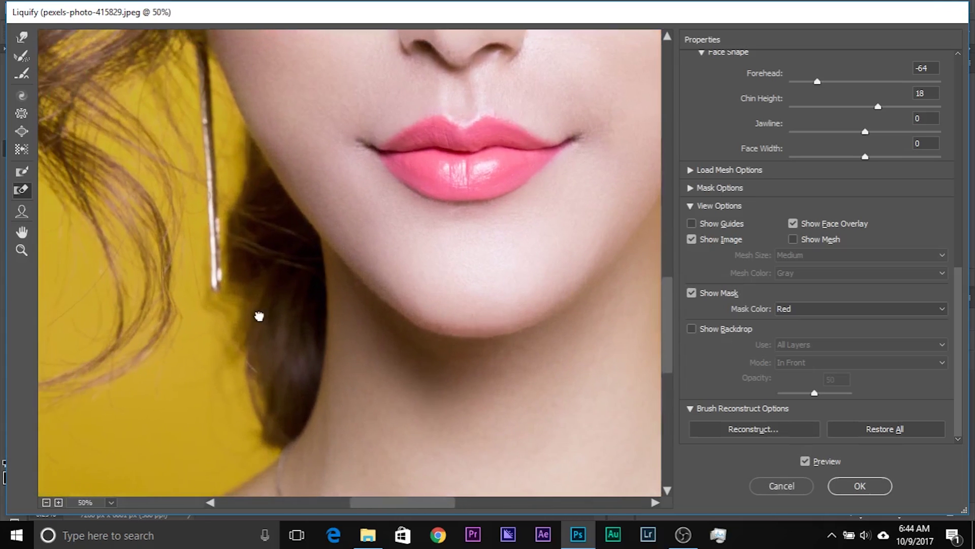
{"action": "key", "text": "ctrl+minus"}
{"action": "key", "text": "ctrl+minus"}
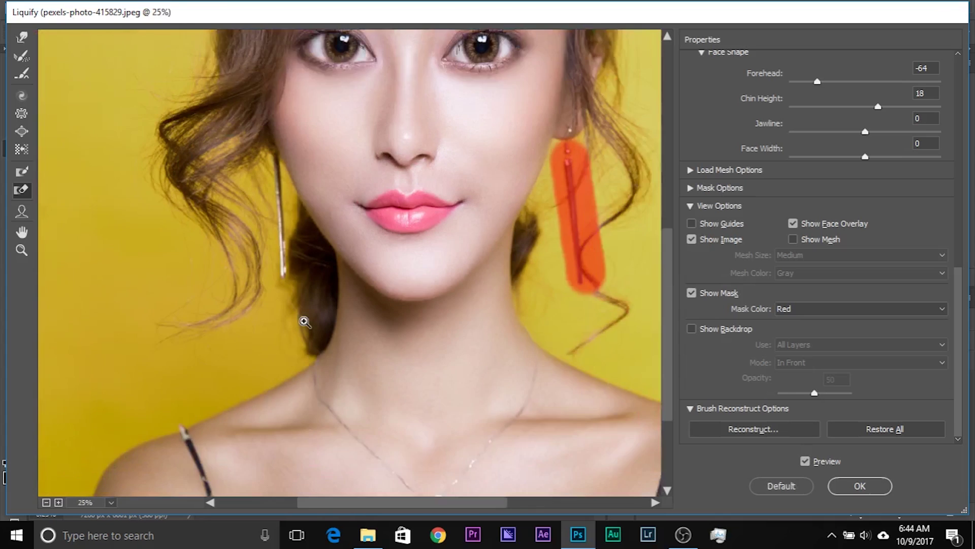
Undo the mask thawing, the neck-narrowing strokes and the freeze masks over both earrings.
{"action": "key", "text": "ctrl+plus"}
{"action": "key", "text": "ctrl+alt+z"}
{"action": "key", "text": "ctrl+alt+z"}
{"action": "key", "text": "ctrl+alt+z"}
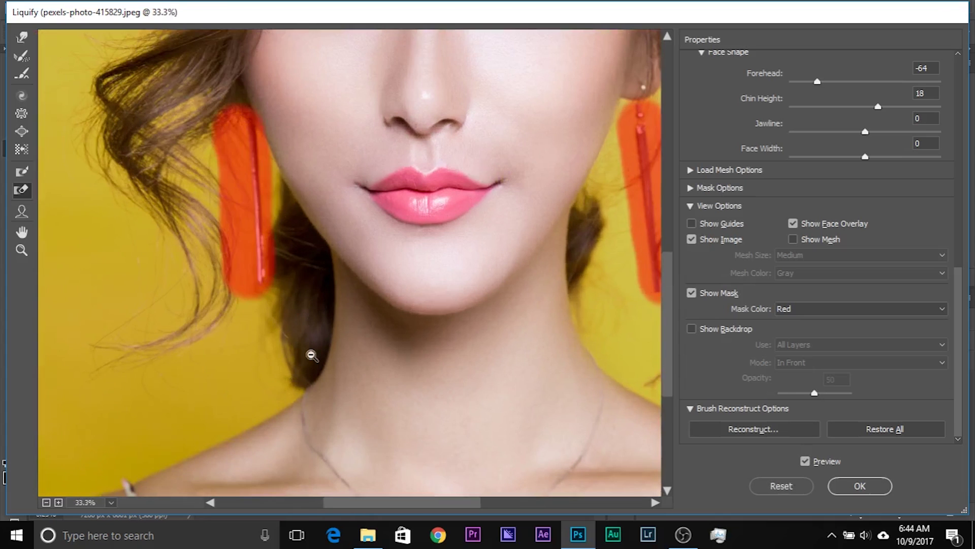
{"action": "key", "text": "ctrl+alt+z"}
{"action": "key", "text": "ctrl+alt+z"}
{"action": "key", "text": "ctrl+alt+z"}
{"action": "key", "text": "ctrl+alt+z"}
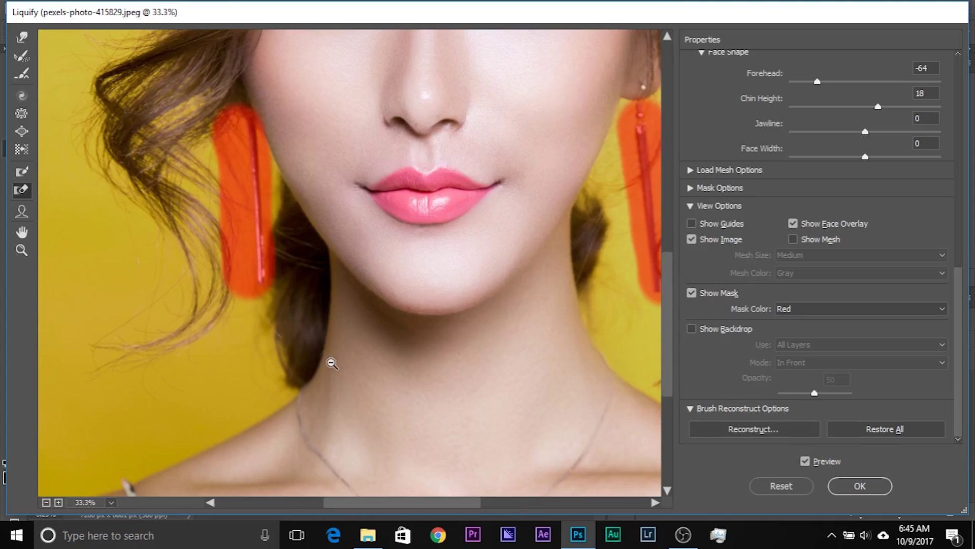
{"action": "key", "text": "ctrl+alt+z"}
{"action": "key", "text": "ctrl+alt+z"}
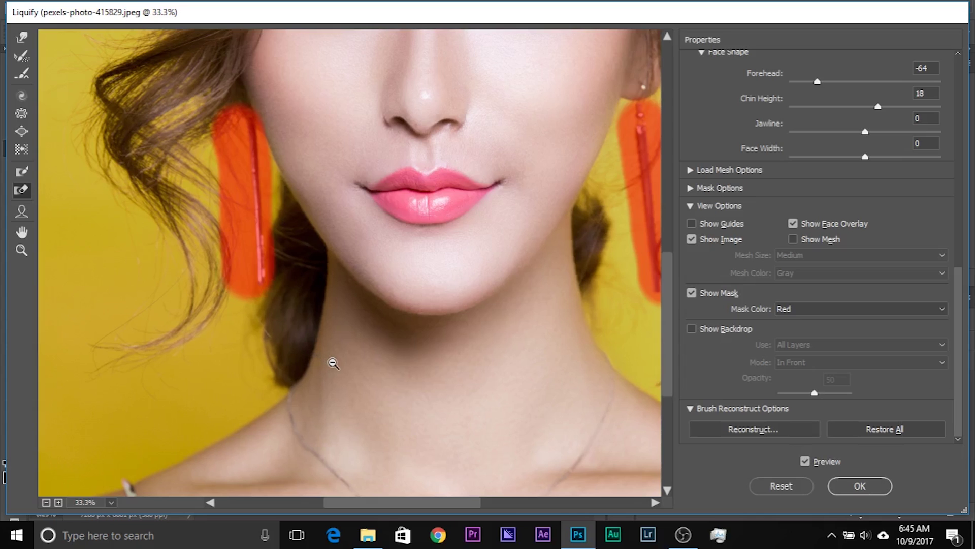
{"action": "key", "text": "ctrl+alt+z"}
{"action": "key", "text": "ctrl+alt+z"}
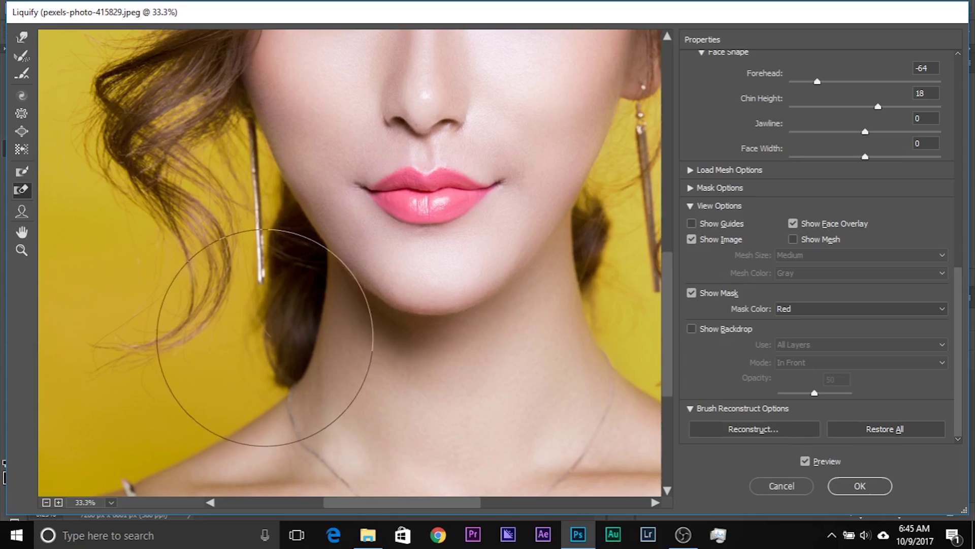
Paint a straight freeze mask with a small brush along the full length of the earring on the image's left side.
{"action": "left_click", "coordinate": [23, 173]}
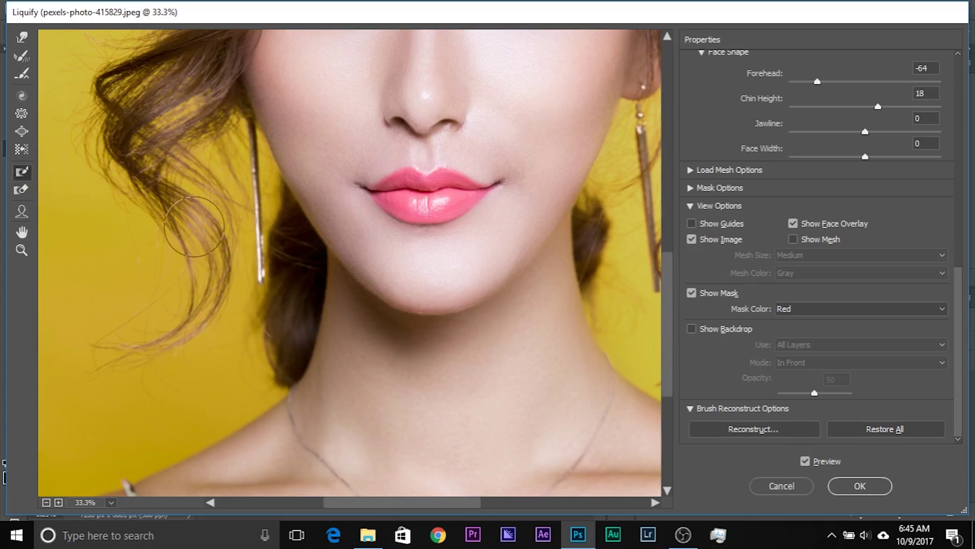
{"action": "key", "text": "ctrl+plus"}
{"action": "key", "text": "ctrl+plus"}
{"action": "mouse_move", "coordinate": [191, 225]}
{"action": "left_mouse_down"}
{"action": "mouse_move", "coordinate": [296, 331]}
{"action": "mouse_move", "coordinate": [327, 247]}
{"action": "left_mouse_up"}
{"action": "right_click", "coordinate": [264, 214], "text": "alt"}
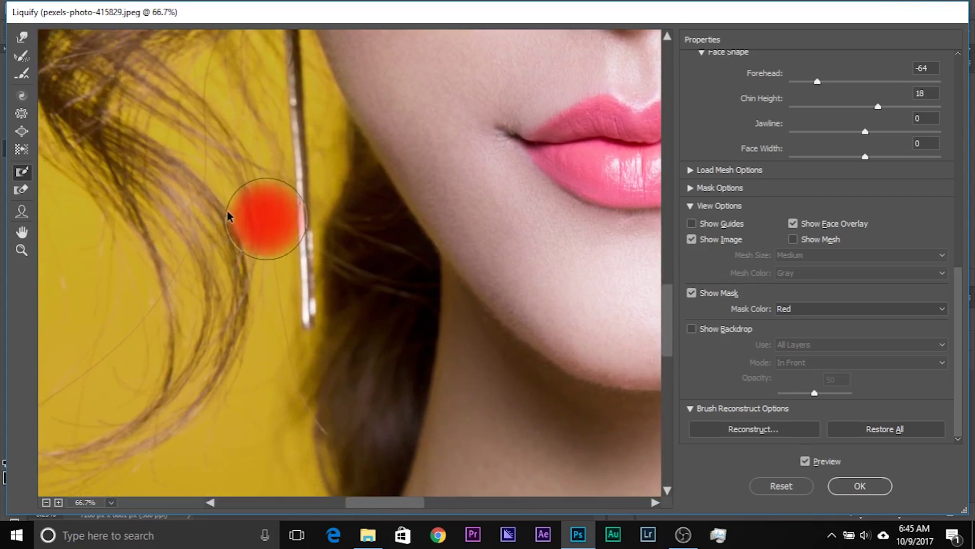
{"action": "left_click_drag", "start_coordinate": [297, 182], "coordinate": [299, 252]}
{"action": "right_click", "coordinate": [298, 227], "text": "alt"}
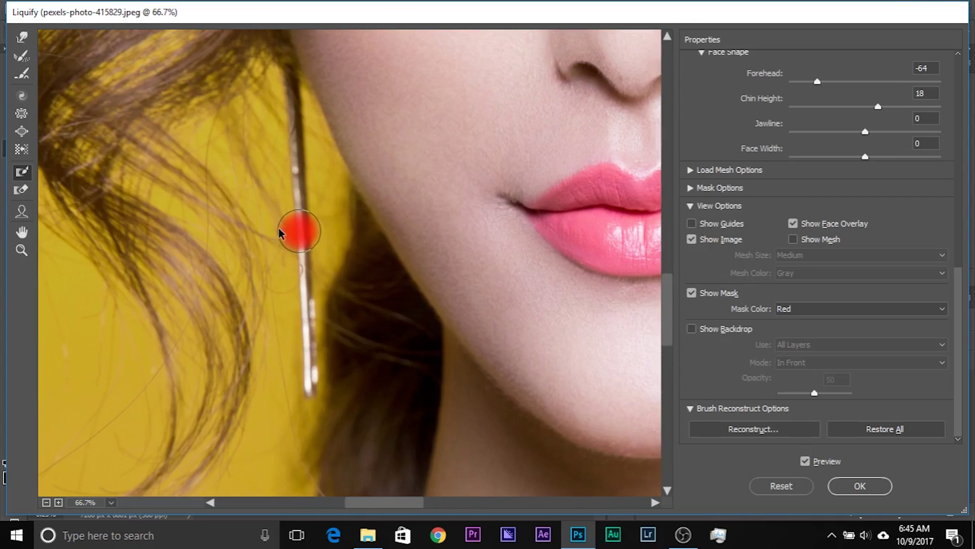
{"action": "left_click_drag", "start_coordinate": [281, 94], "coordinate": [291, 89]}
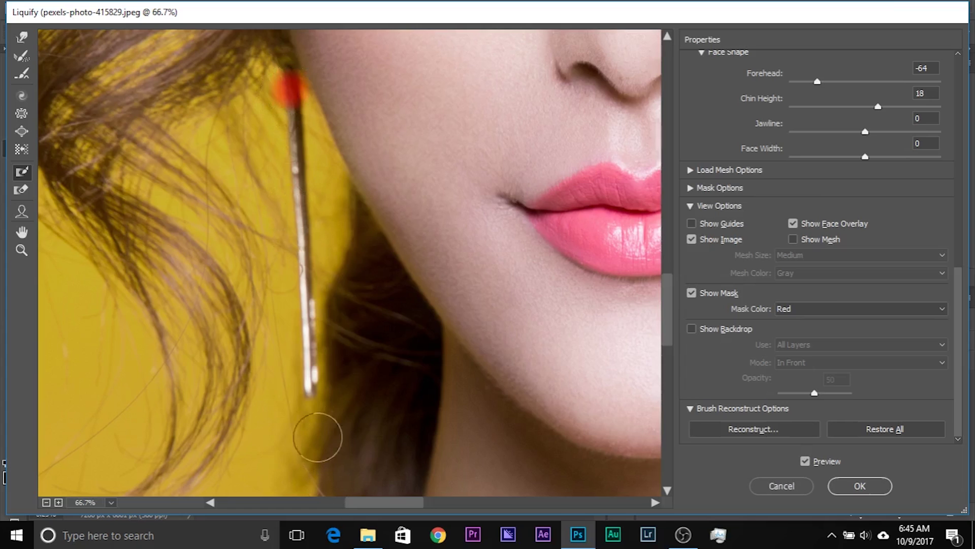
{"action": "left_click", "coordinate": [303, 378], "text": "shift"}
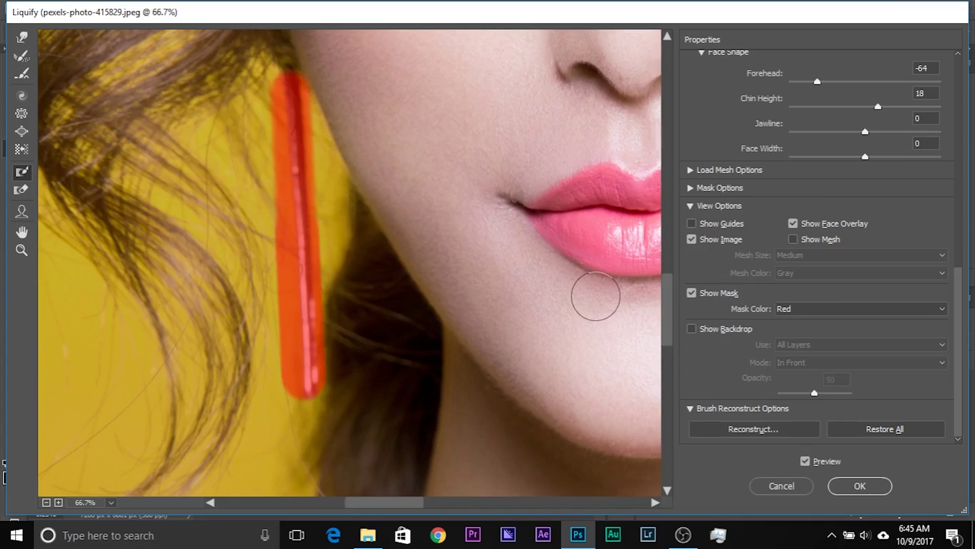
Paint a straight freeze mask along the dangling bar of the earring on the image's right side.
{"action": "scroll", "coordinate": [453, 181], "scroll_direction": "right", "scroll_amount": 8}
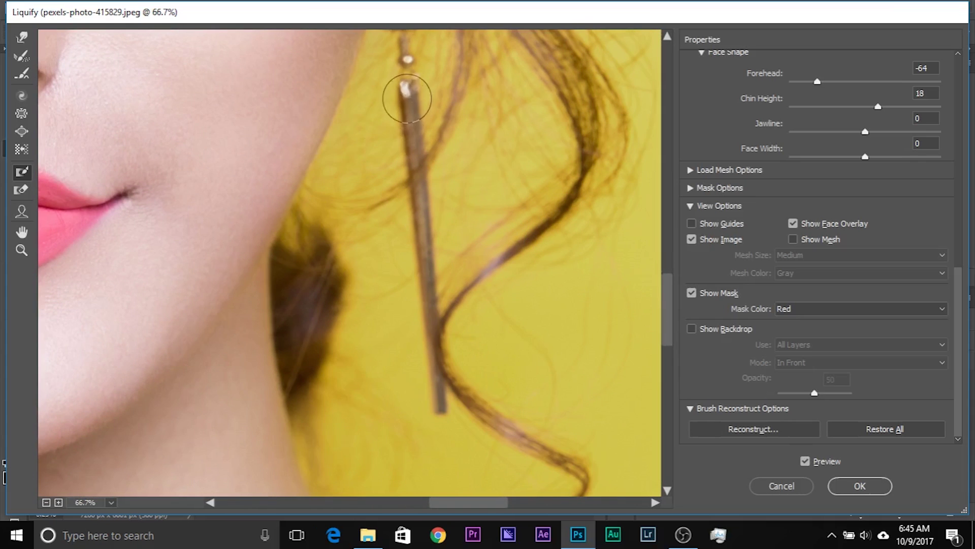
{"action": "left_click", "coordinate": [407, 94]}
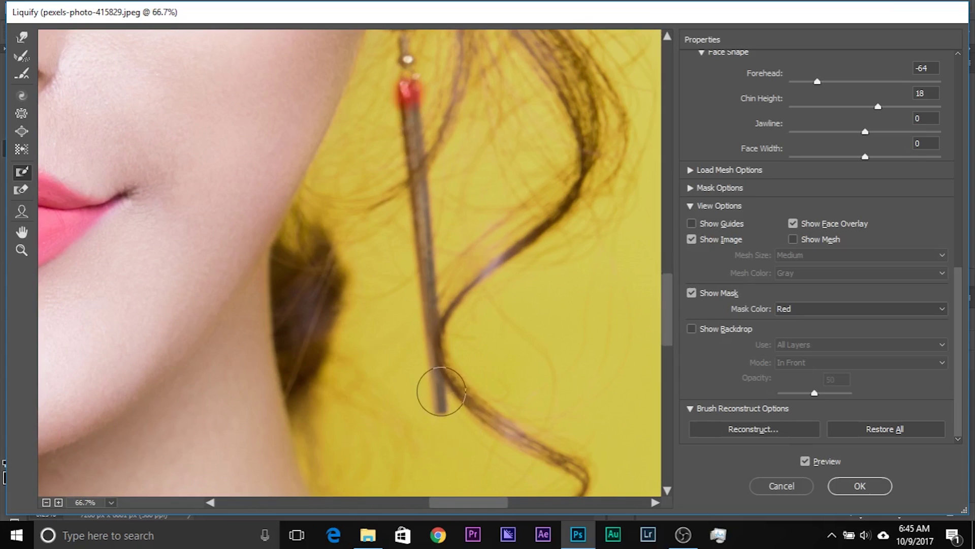
{"action": "left_click", "coordinate": [435, 413], "text": "shift"}
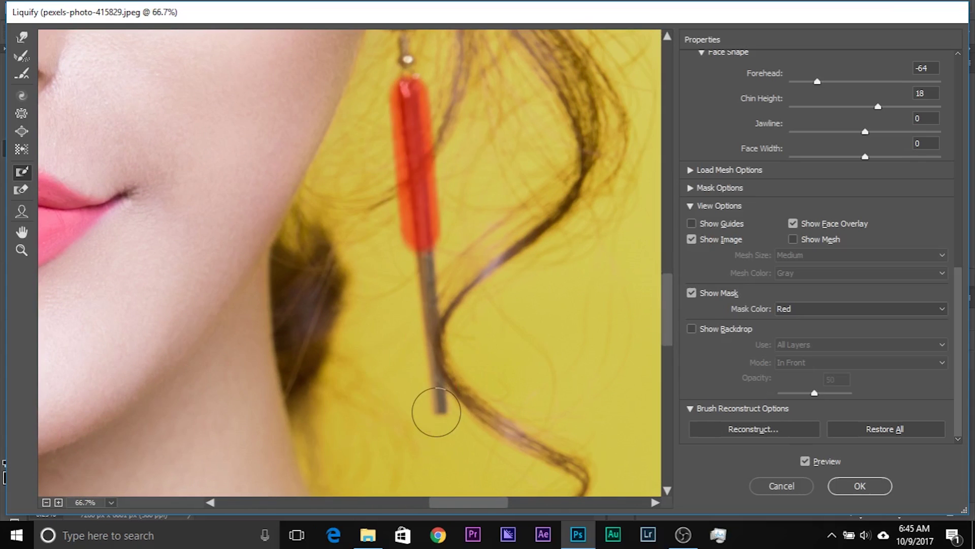
Push the neck and adjoining shoulder line into shape with a large Forward Warp brush and apply the Liquify changes.
{"action": "key", "text": "ctrl+minus"}
{"action": "key", "text": "ctrl+minus"}
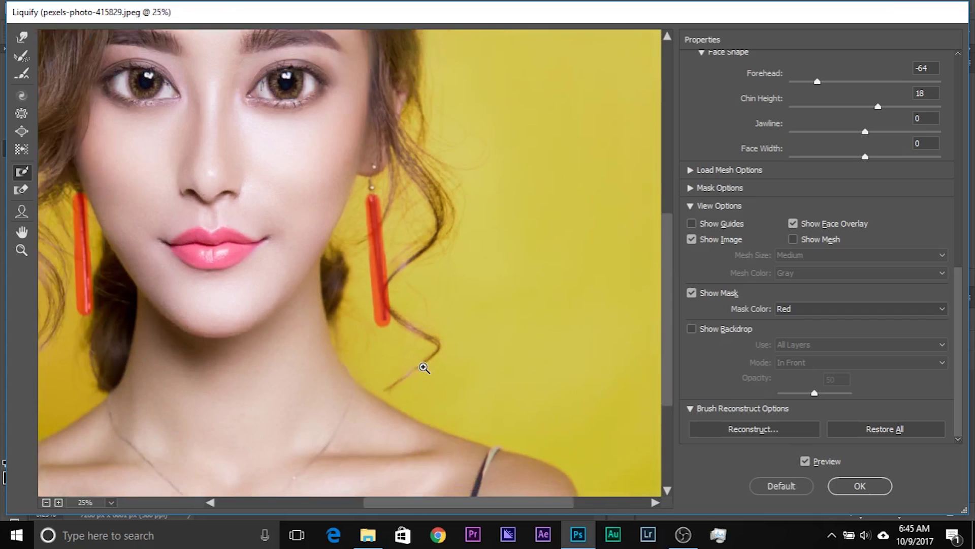
{"action": "mouse_move", "coordinate": [189, 288]}
{"action": "left_mouse_down"}
{"action": "mouse_move", "coordinate": [268, 230]}
{"action": "mouse_move", "coordinate": [289, 238]}
{"action": "left_mouse_up"}
{"action": "left_click", "coordinate": [21, 37]}
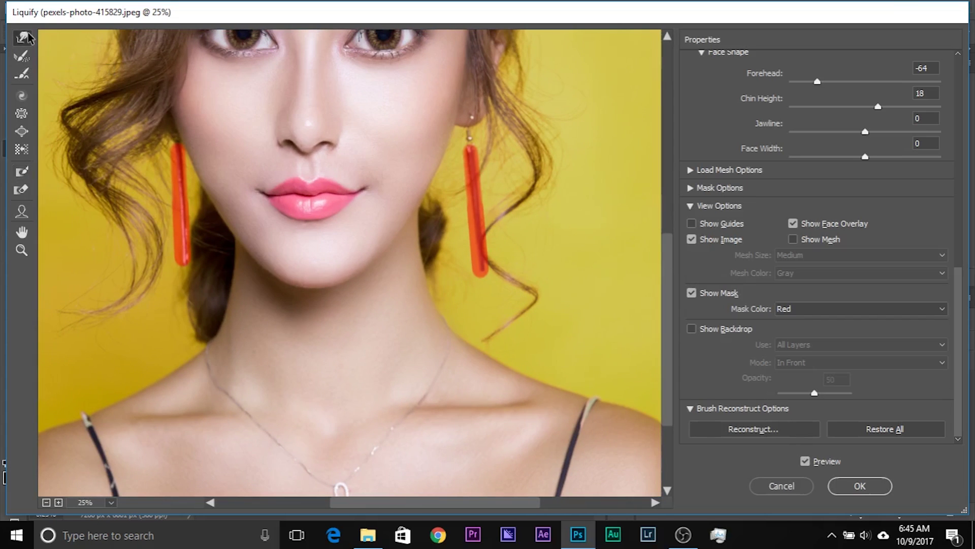
{"action": "left_click", "coordinate": [22, 55]}
{"action": "left_click", "coordinate": [209, 312]}
{"action": "left_click", "coordinate": [209, 311], "text": "alt"}
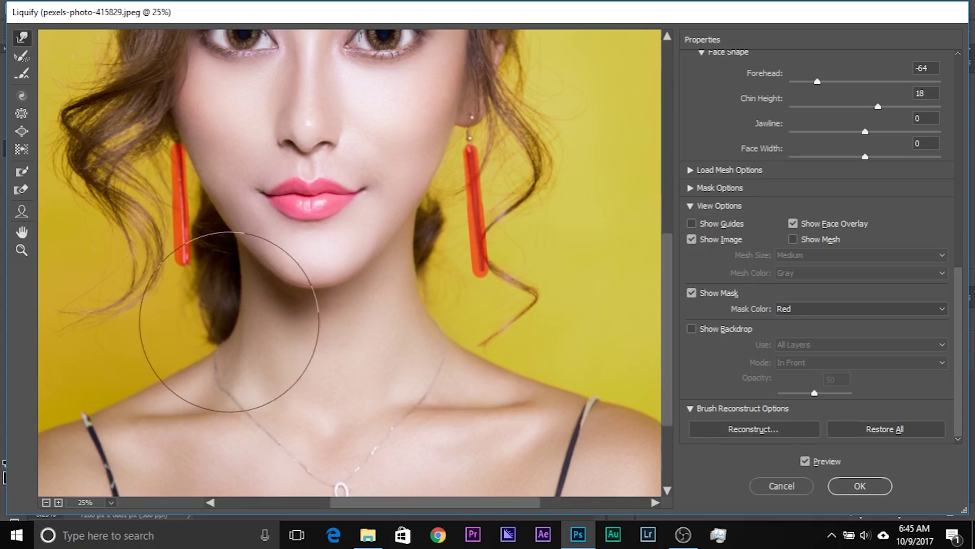
{"action": "left_click_drag", "start_coordinate": [200, 361], "coordinate": [152, 360]}
{"action": "mouse_move", "coordinate": [170, 359]}
{"action": "left_mouse_down"}
{"action": "mouse_move", "coordinate": [236, 314]}
{"action": "mouse_move", "coordinate": [140, 349]}
{"action": "left_mouse_up"}
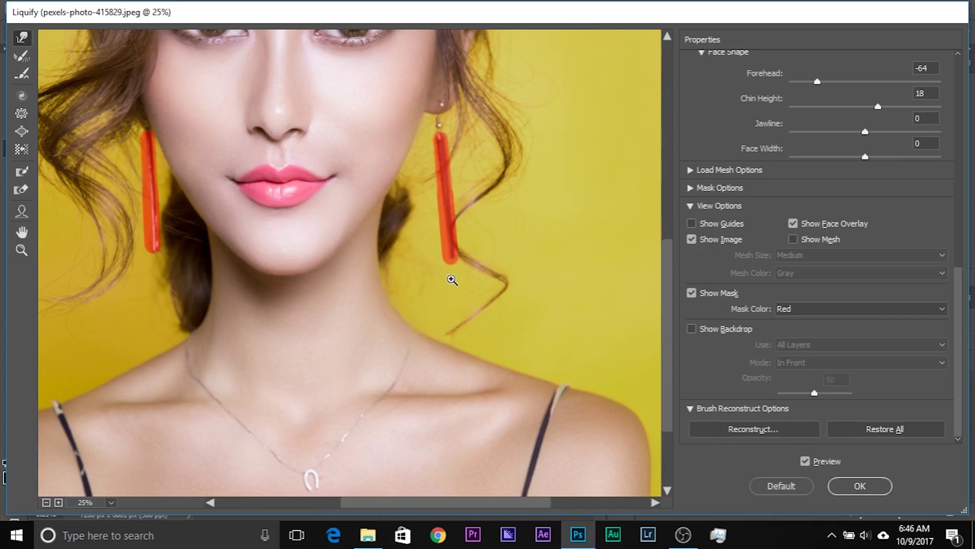
{"action": "scroll", "coordinate": [452, 278], "scroll_direction": "down", "scroll_amount": 3}
{"action": "scroll", "coordinate": [451, 278], "scroll_direction": "up", "scroll_amount": 1}
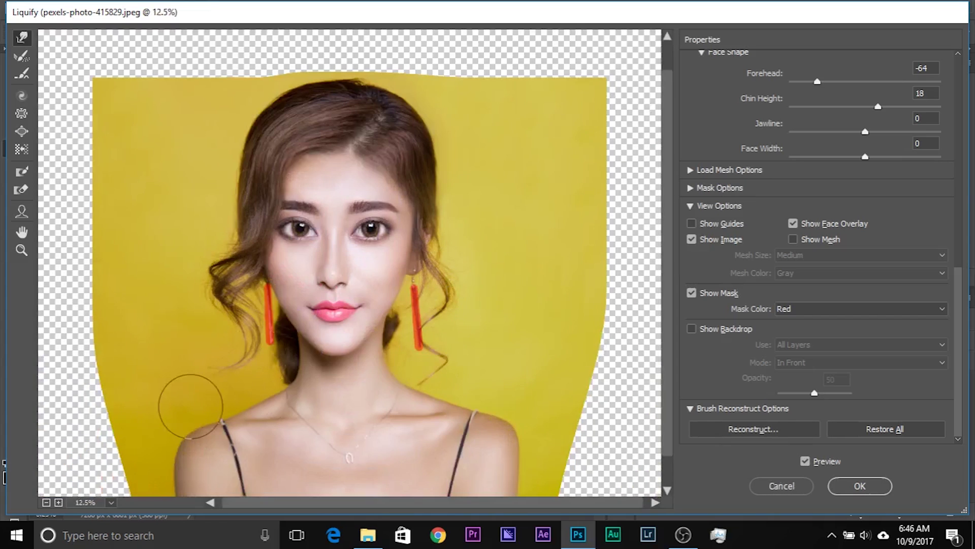
{"action": "left_click", "coordinate": [858, 491]}
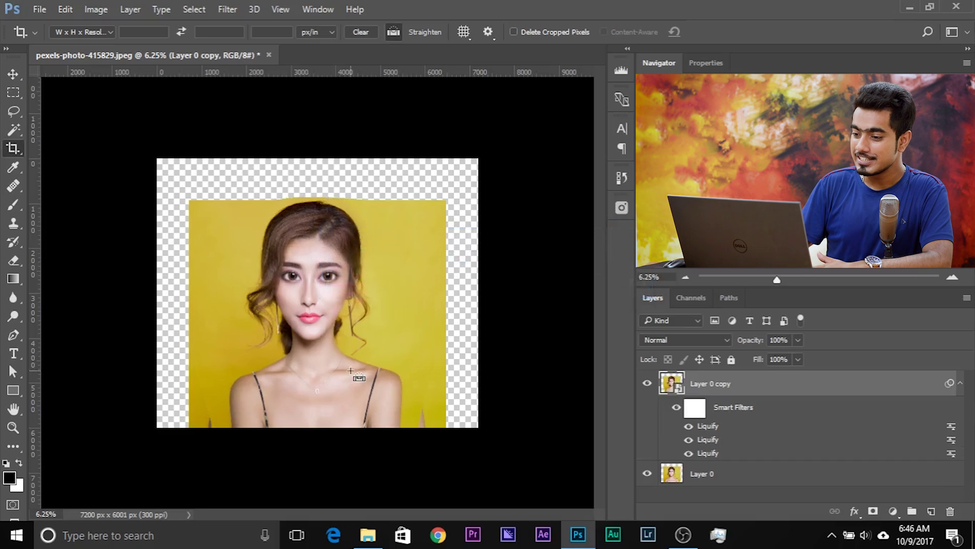
Compare the original Layer 0 alone with the liquified portrait.
{"action": "key", "text": "ctrl+plus"}
{"action": "left_click", "coordinate": [647, 474], "text": "alt"}
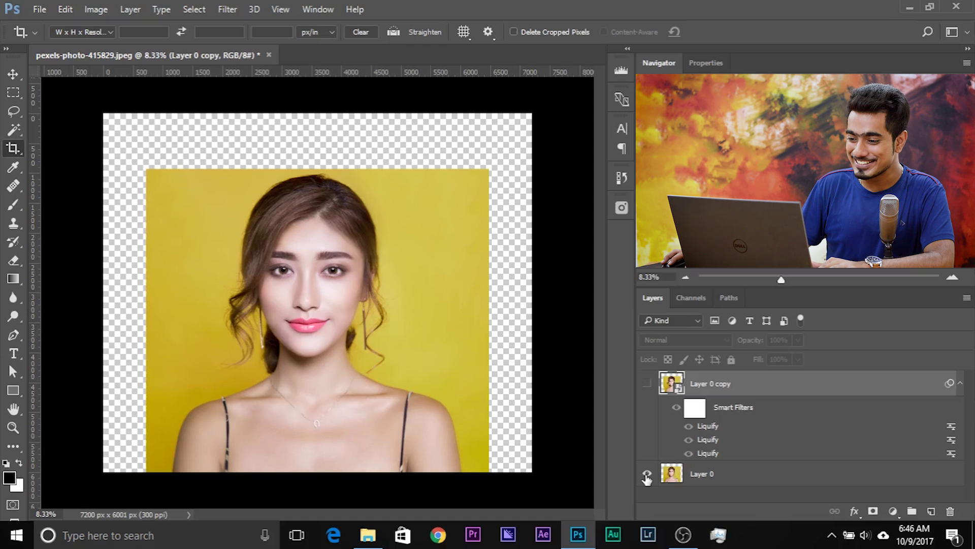
{"action": "left_click", "coordinate": [647, 474], "text": "alt"}
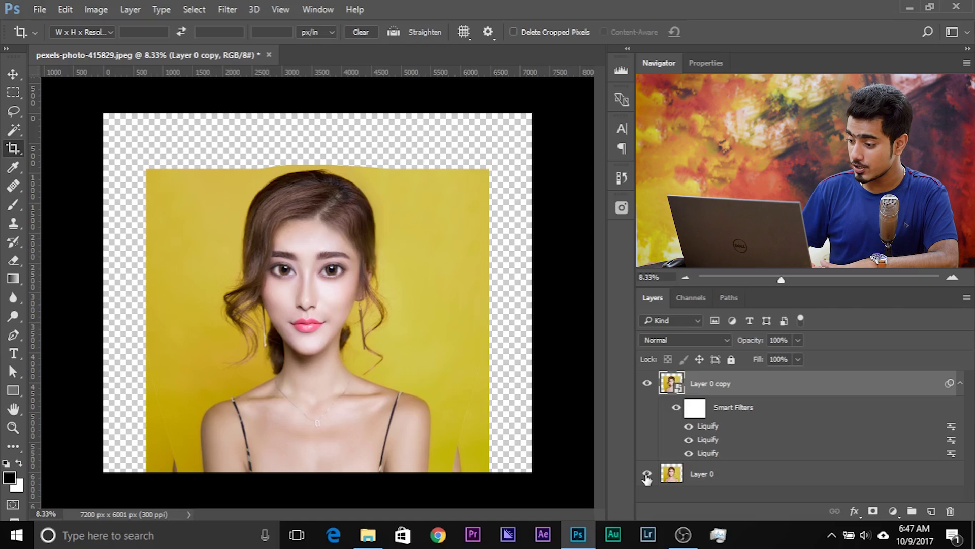
Hide Layer 0 and inspect the warped background edge beside the shoulder on Layer 0 copy.
{"action": "key", "text": "ctrl+plus"}
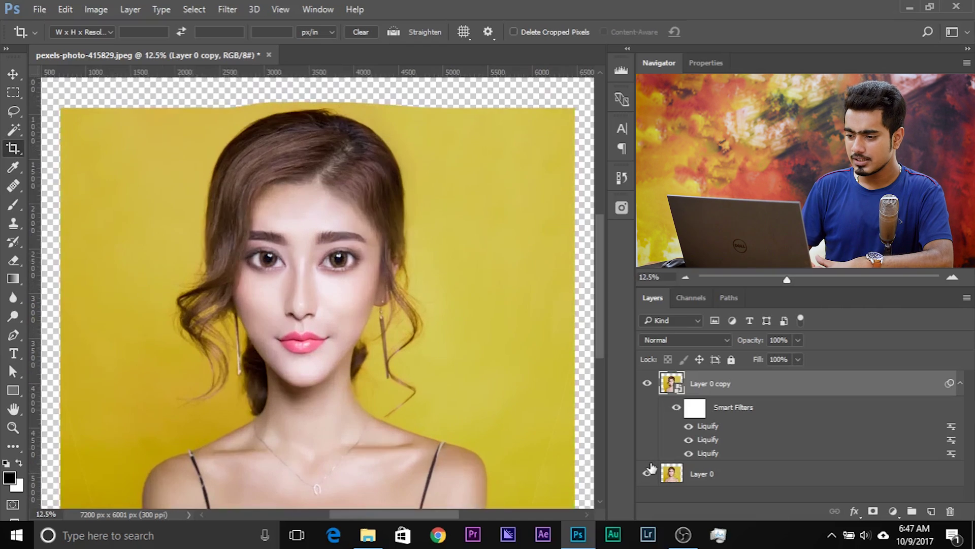
{"action": "left_click_drag", "start_coordinate": [371, 391], "coordinate": [511, 203]}
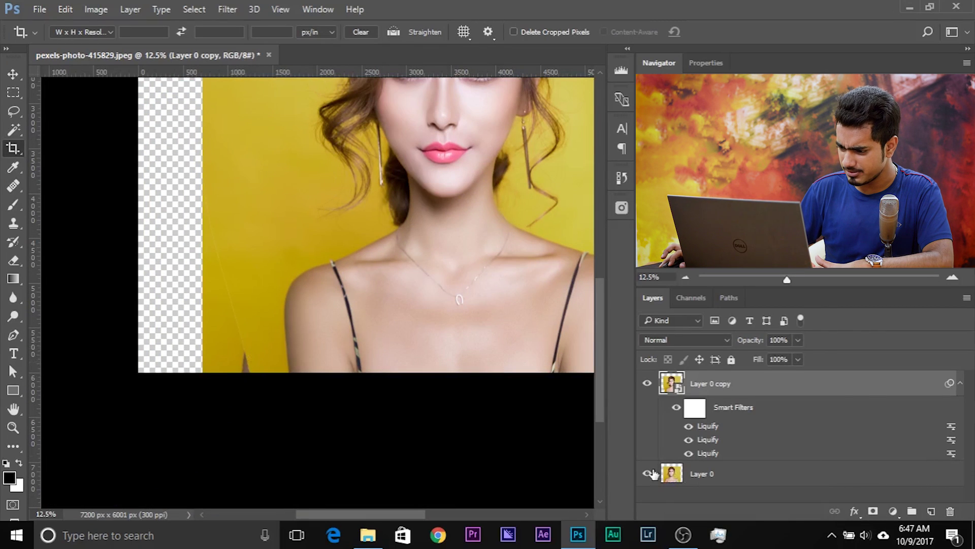
{"action": "left_click", "coordinate": [647, 475]}
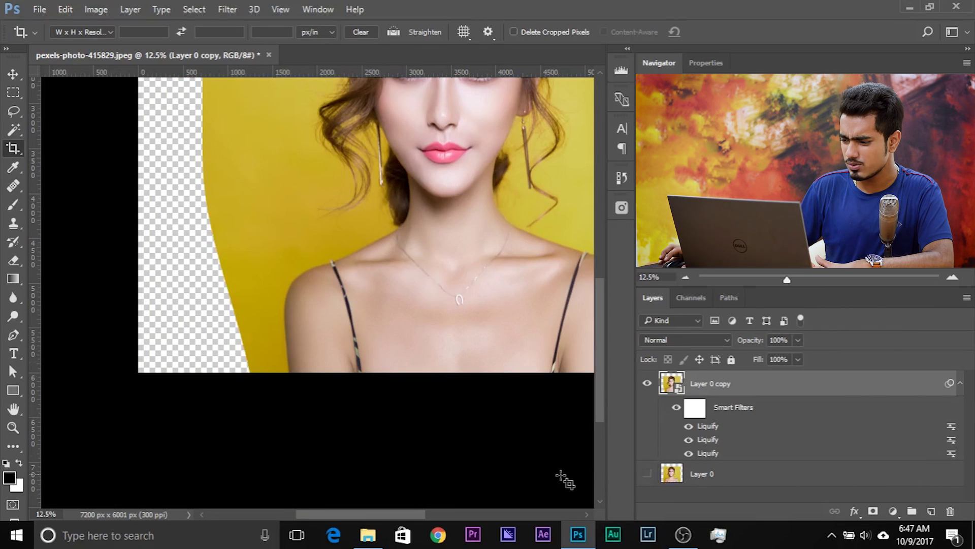
{"action": "left_click_drag", "start_coordinate": [386, 230], "coordinate": [332, 348]}
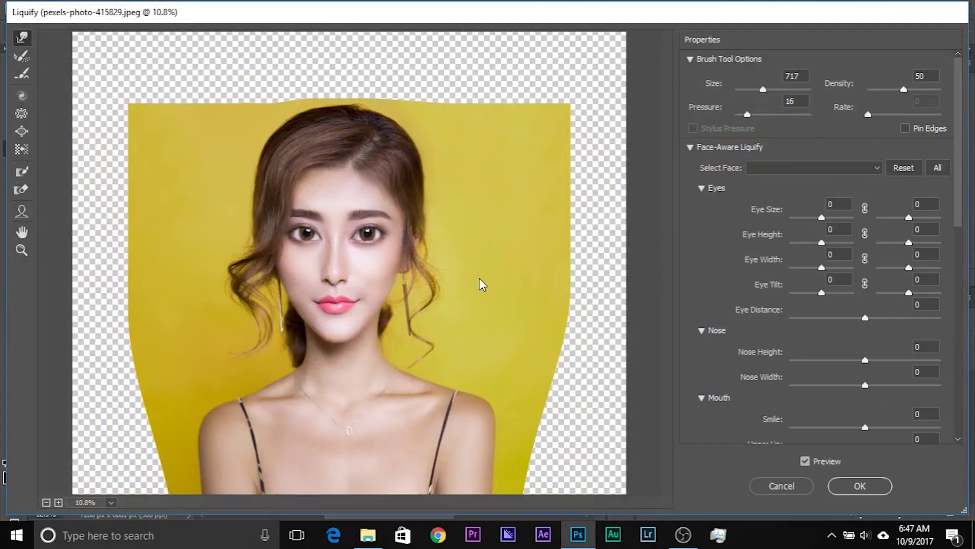
Partly restore the warped hair, earring and neck on the image's left side with Liquify's Reconstruct tool and apply it.
{"action": "scroll", "coordinate": [959, 183], "scroll_direction": "down", "scroll_amount": 2}
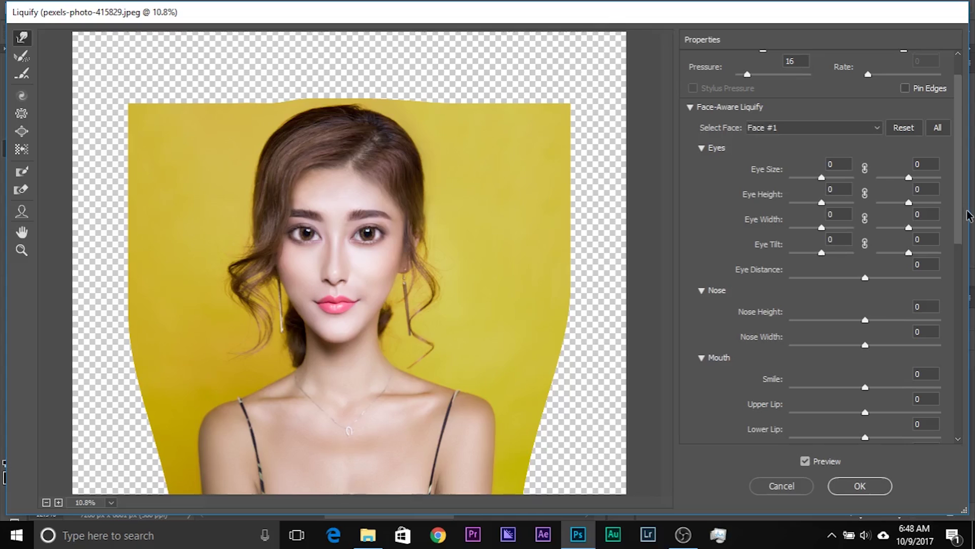
{"action": "scroll", "coordinate": [958, 185], "scroll_direction": "down", "scroll_amount": 12}
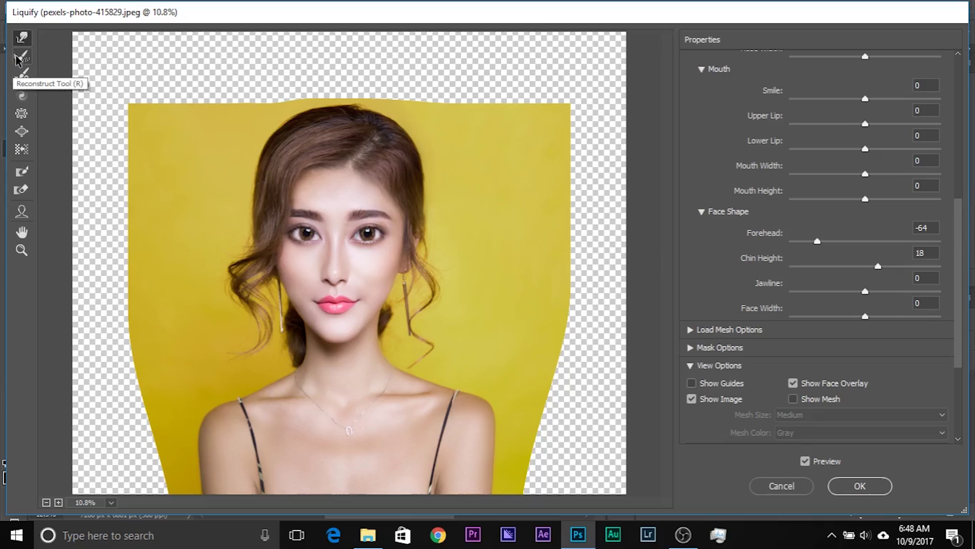
{"action": "left_click", "coordinate": [24, 60]}
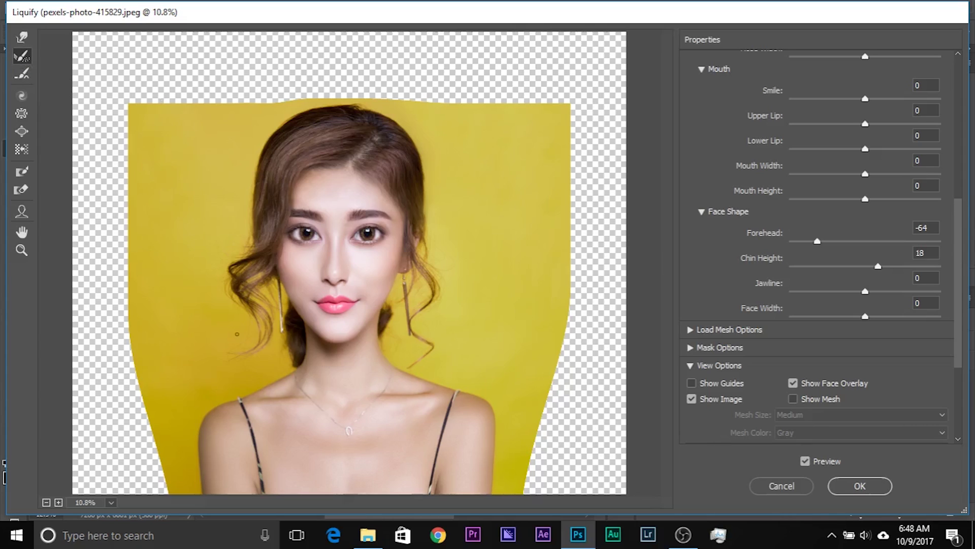
{"action": "left_click_drag", "start_coordinate": [313, 333], "coordinate": [356, 335]}
{"action": "mouse_move", "coordinate": [270, 268]}
{"action": "left_mouse_down"}
{"action": "mouse_move", "coordinate": [280, 316]}
{"action": "mouse_move", "coordinate": [295, 303]}
{"action": "mouse_move", "coordinate": [308, 339]}
{"action": "mouse_move", "coordinate": [282, 310]}
{"action": "mouse_move", "coordinate": [315, 333]}
{"action": "mouse_move", "coordinate": [298, 318]}
{"action": "mouse_move", "coordinate": [304, 341]}
{"action": "mouse_move", "coordinate": [290, 340]}
{"action": "mouse_move", "coordinate": [276, 368]}
{"action": "mouse_move", "coordinate": [202, 384]}
{"action": "left_mouse_up"}
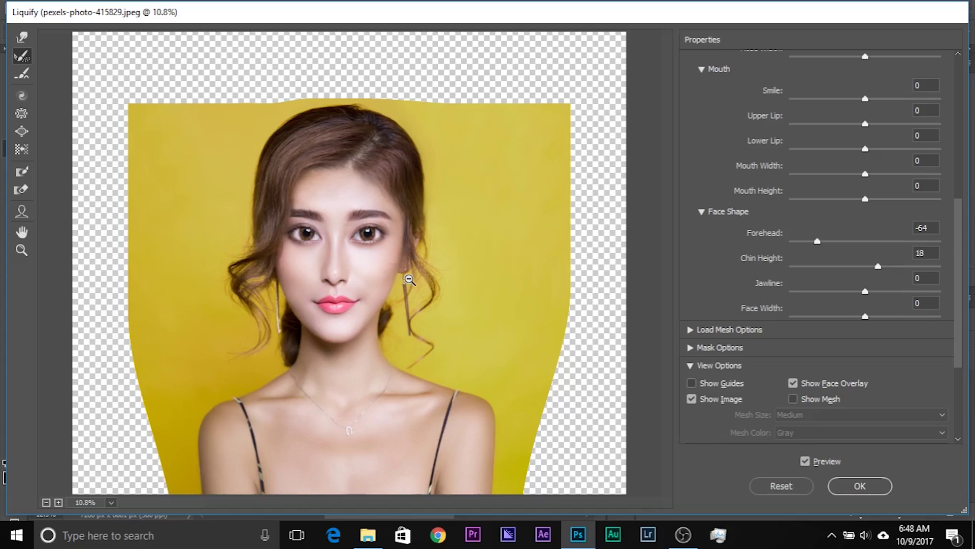
{"action": "key", "text": "Return"}
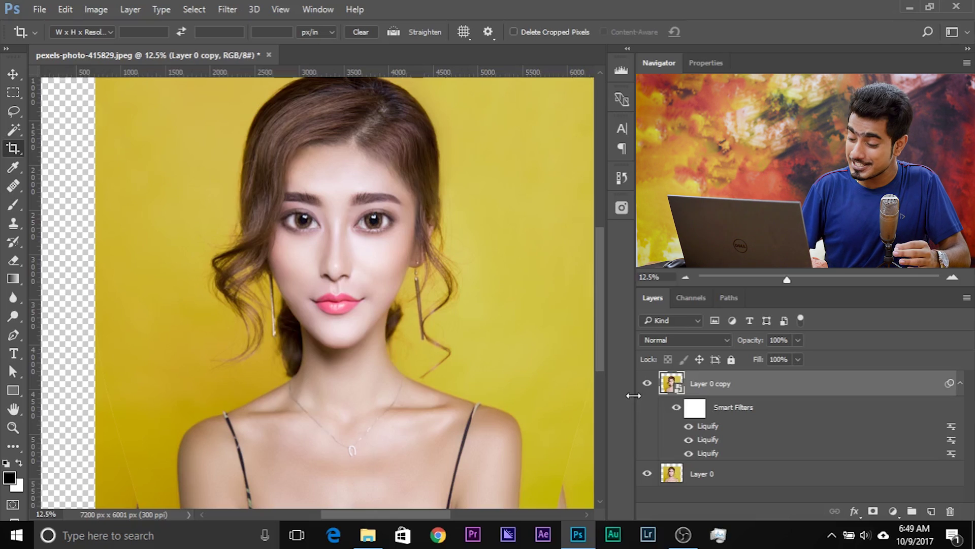
Convert Layer 0 copy with its Liquify filters to a smart object, then open its contents to check the filters and close them.
{"action": "right_click", "coordinate": [752, 384]}
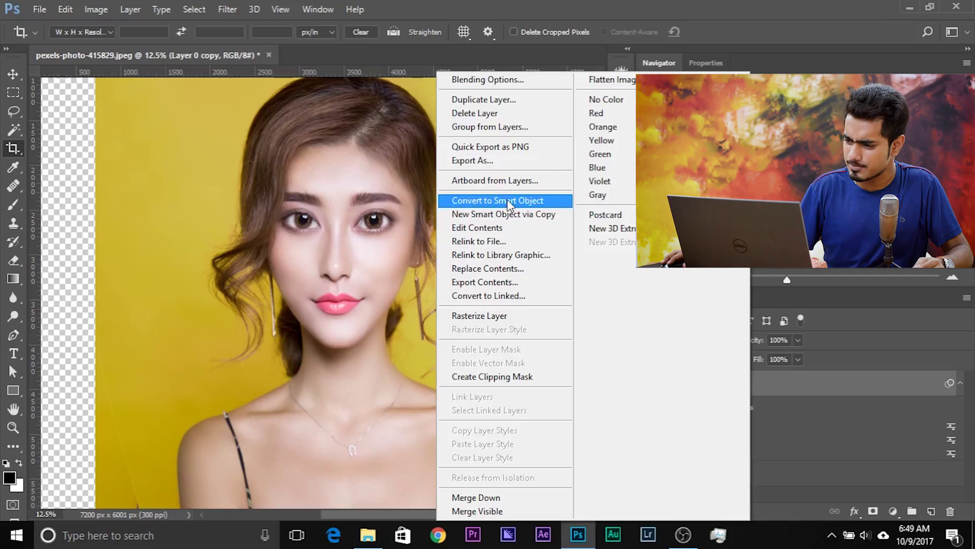
{"action": "left_click", "coordinate": [509, 203]}
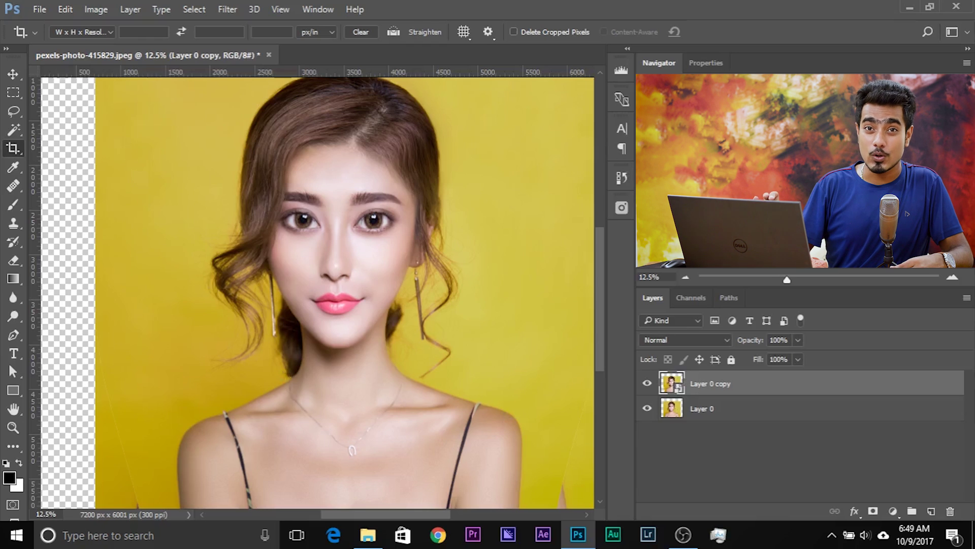
{"action": "double_click", "coordinate": [672, 383]}
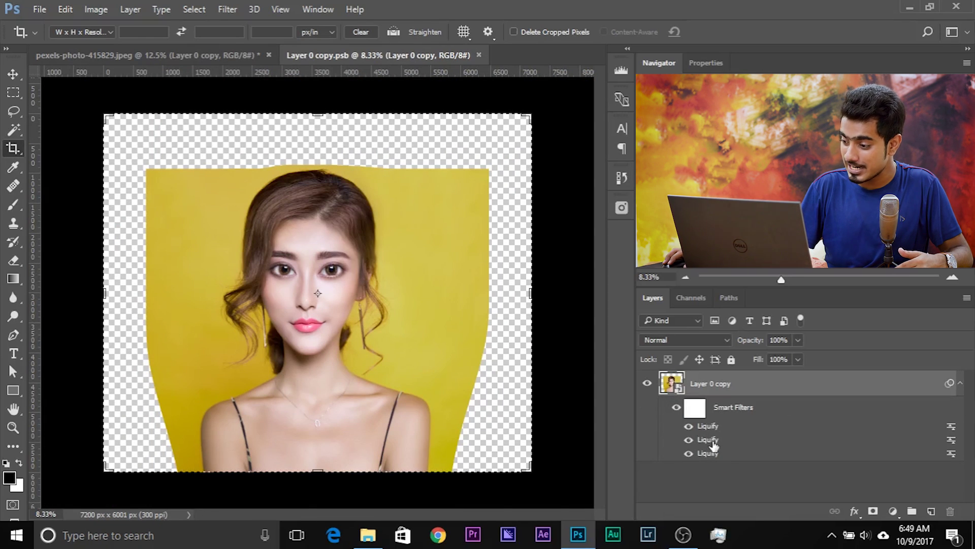
{"action": "left_click", "coordinate": [481, 54]}
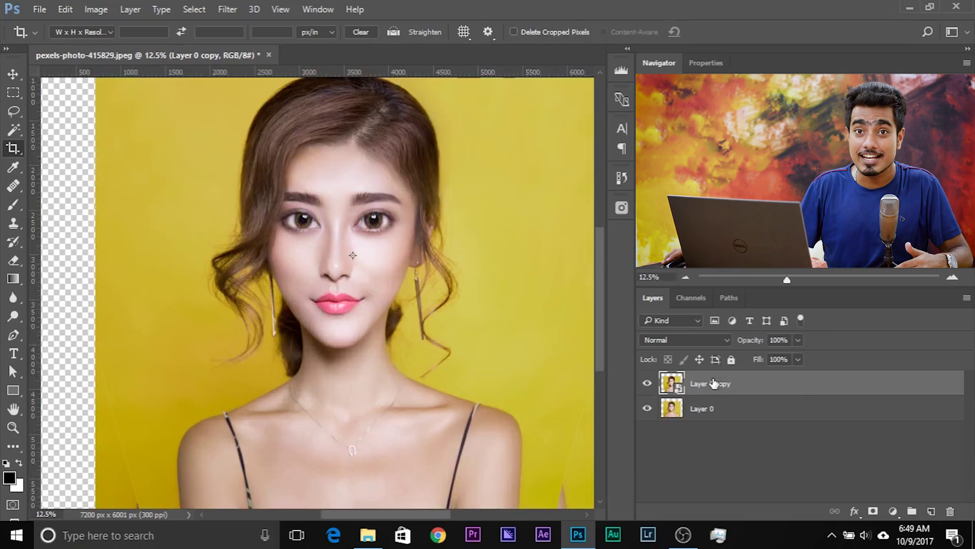
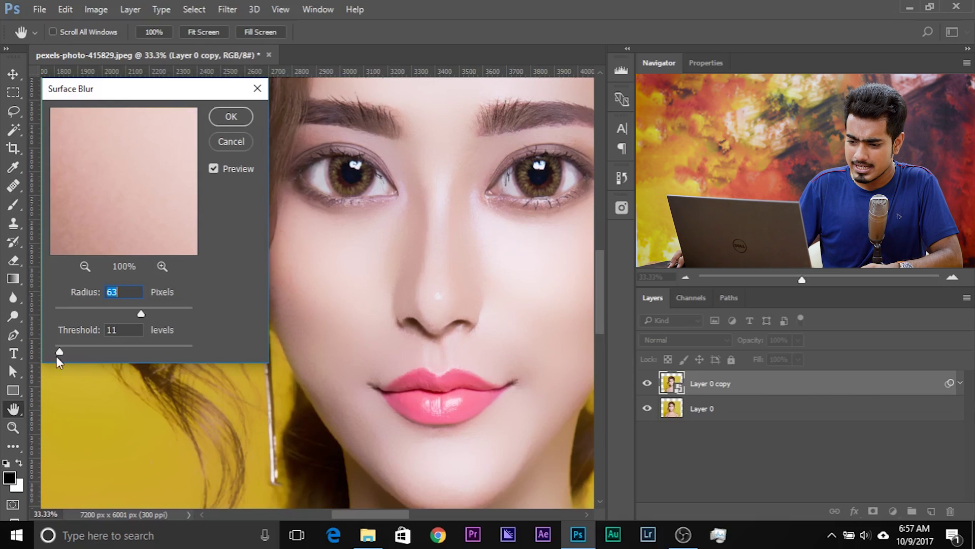
Try Surface Blur threshold levels from 183 down to 2, plus 18 and 14, at a 63-pixel radius.
{"action": "left_click_drag", "start_coordinate": [59, 350], "coordinate": [145, 349]}
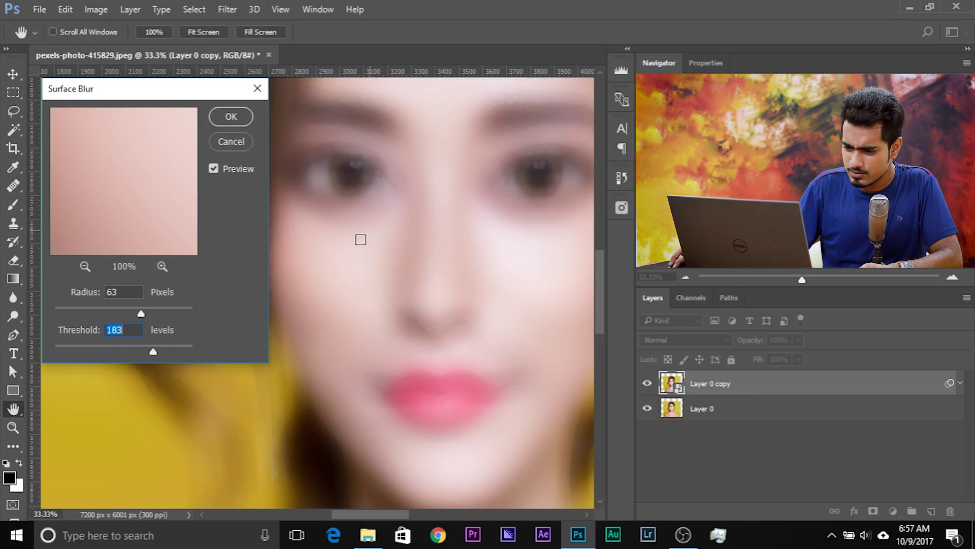
{"action": "left_click_drag", "start_coordinate": [152, 351], "coordinate": [114, 351]}
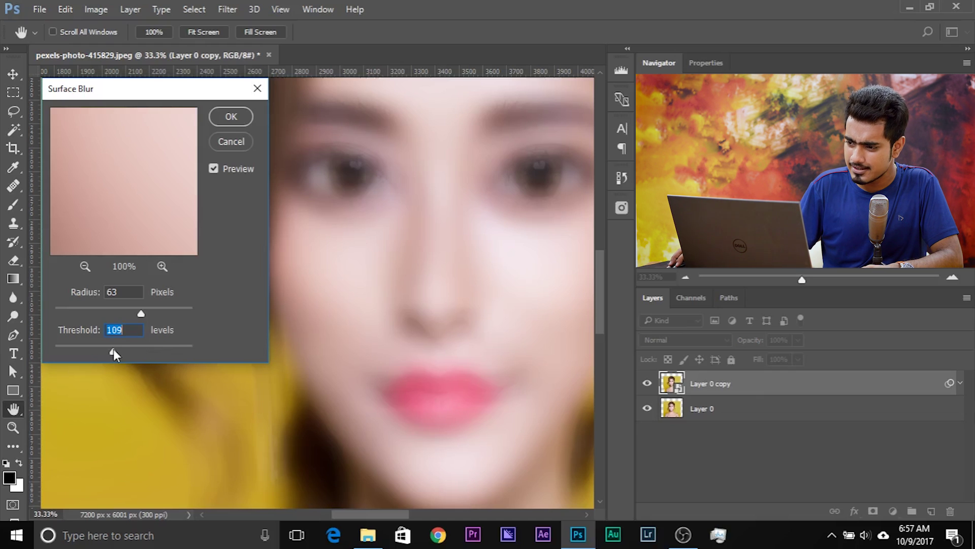
{"action": "left_click_drag", "start_coordinate": [114, 351], "coordinate": [102, 350]}
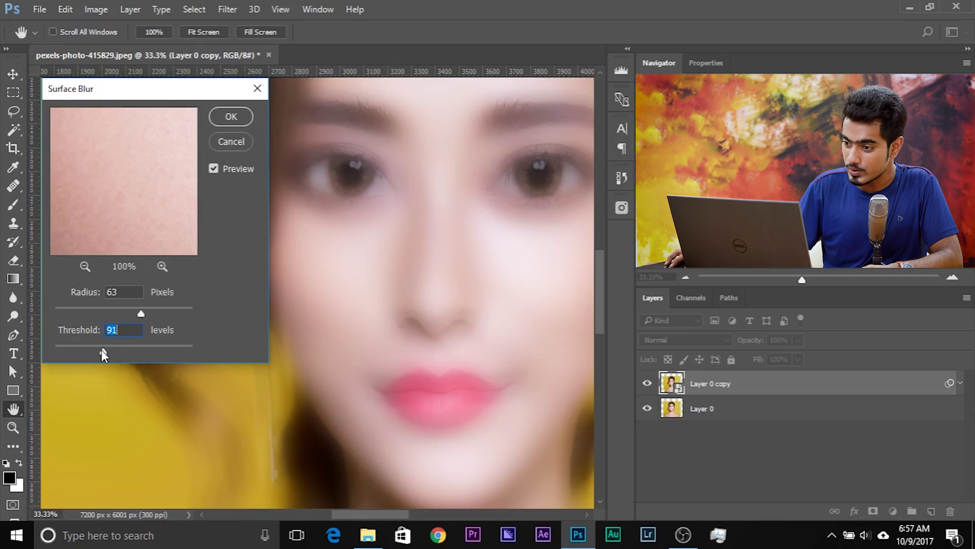
{"action": "left_click_drag", "start_coordinate": [102, 351], "coordinate": [96, 352]}
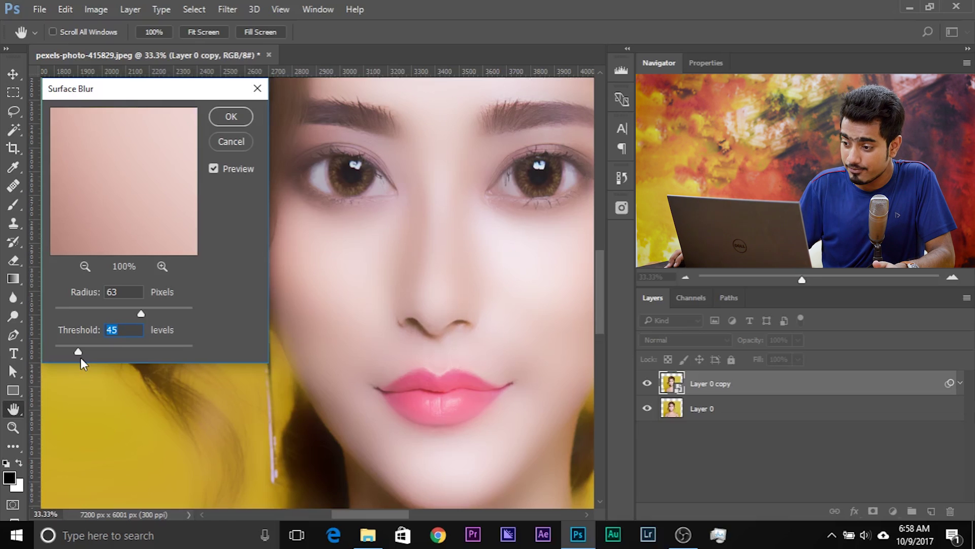
{"action": "left_click_drag", "start_coordinate": [80, 358], "coordinate": [70, 357]}
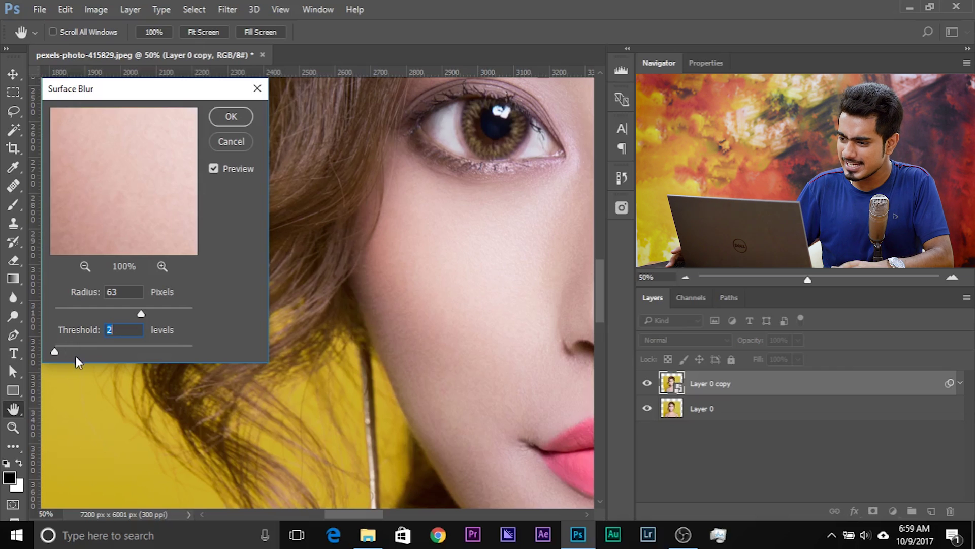
{"action": "left_click_drag", "start_coordinate": [57, 349], "coordinate": [62, 350]}
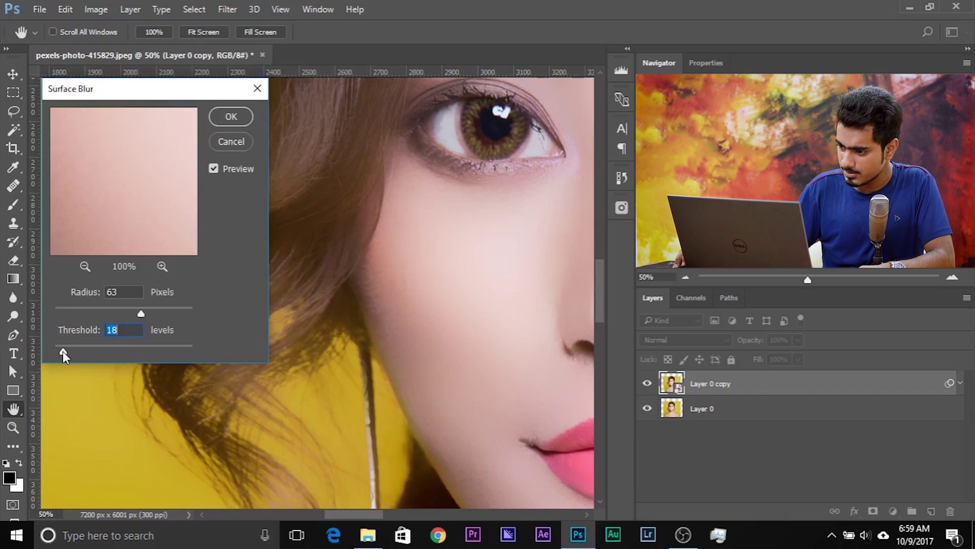
{"action": "left_click_drag", "start_coordinate": [63, 352], "coordinate": [60, 352]}
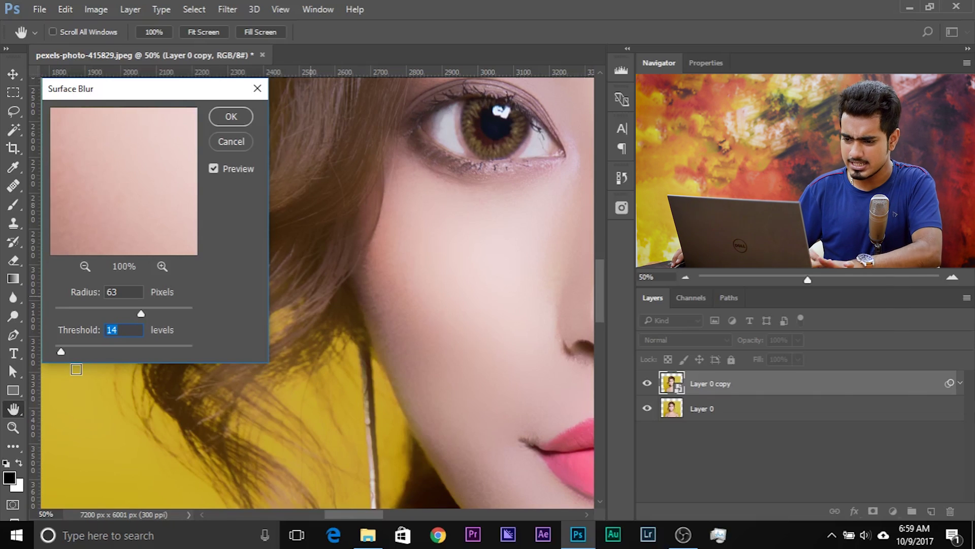
Set the Surface Blur threshold to 22 levels and radius to 11 pixels, and apply it to Layer 0 copy.
{"action": "type", "text": "22"}
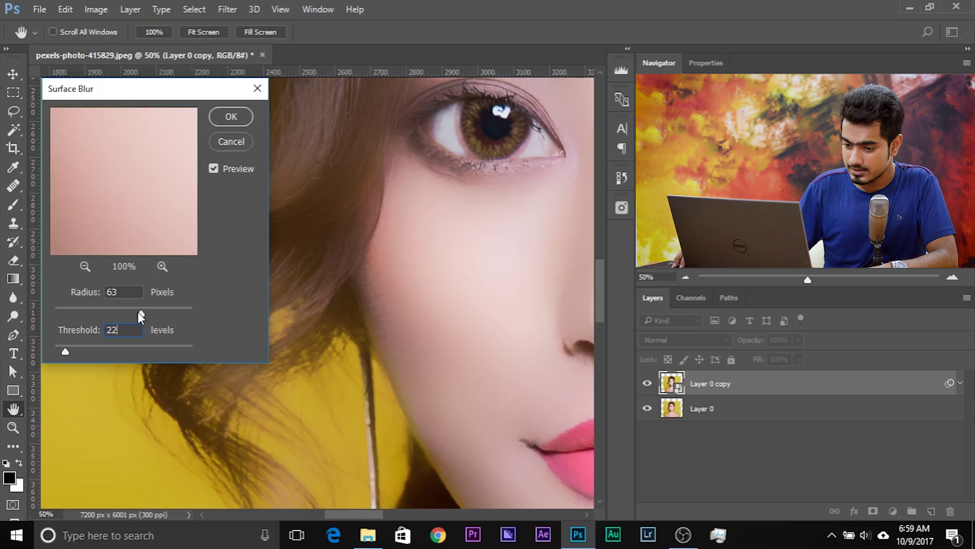
{"action": "left_click_drag", "start_coordinate": [138, 312], "coordinate": [61, 313]}
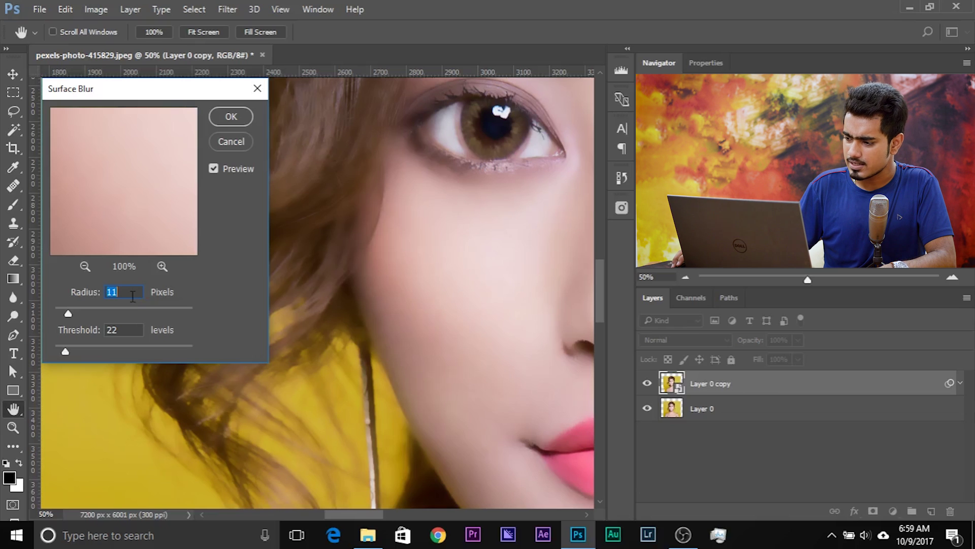
{"action": "left_click", "coordinate": [232, 116]}
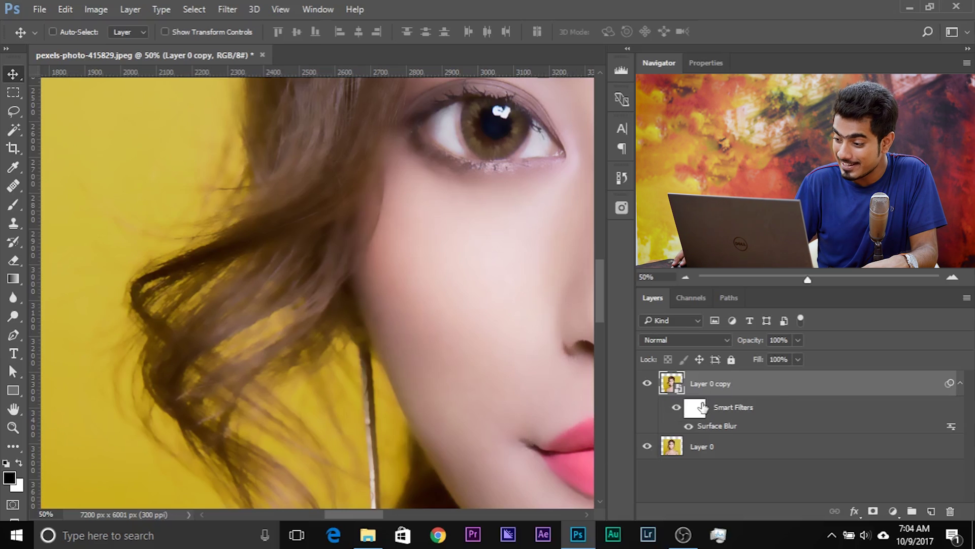
Paint the image-left eye black on the Surface Blur filter mask with a brush of about 103 px, restoring the eye's sharp detail.
{"action": "left_click", "coordinate": [696, 407]}
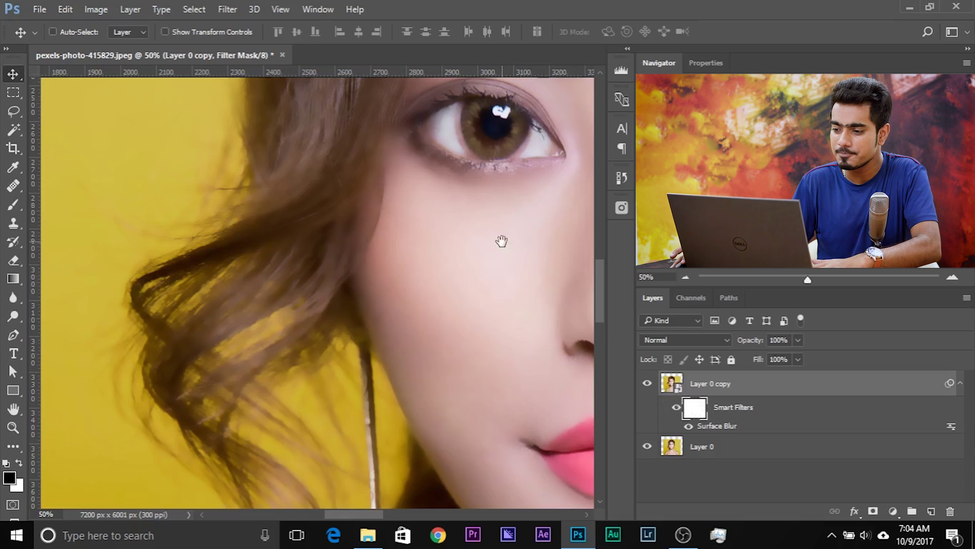
{"action": "left_click_drag", "start_coordinate": [501, 200], "coordinate": [256, 337]}
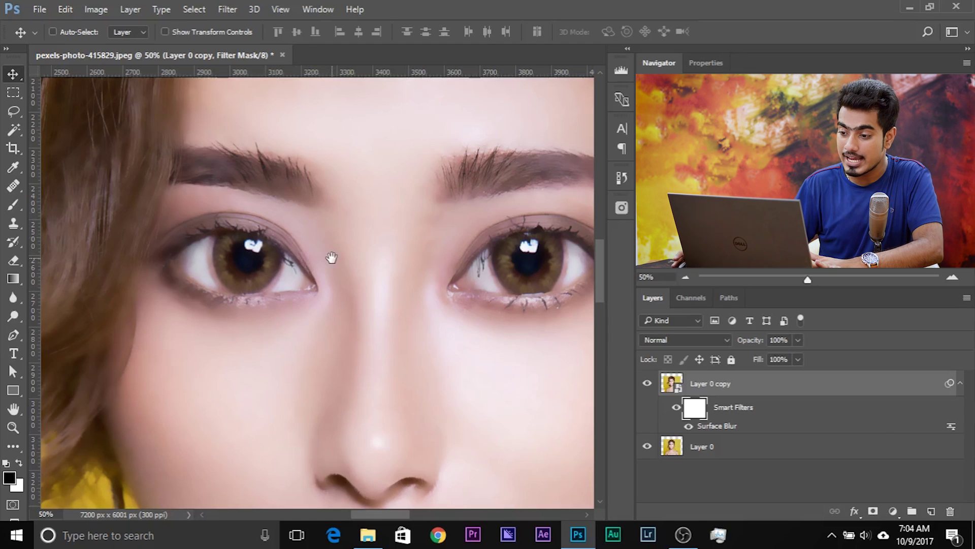
{"action": "left_click_drag", "start_coordinate": [246, 367], "coordinate": [219, 388]}
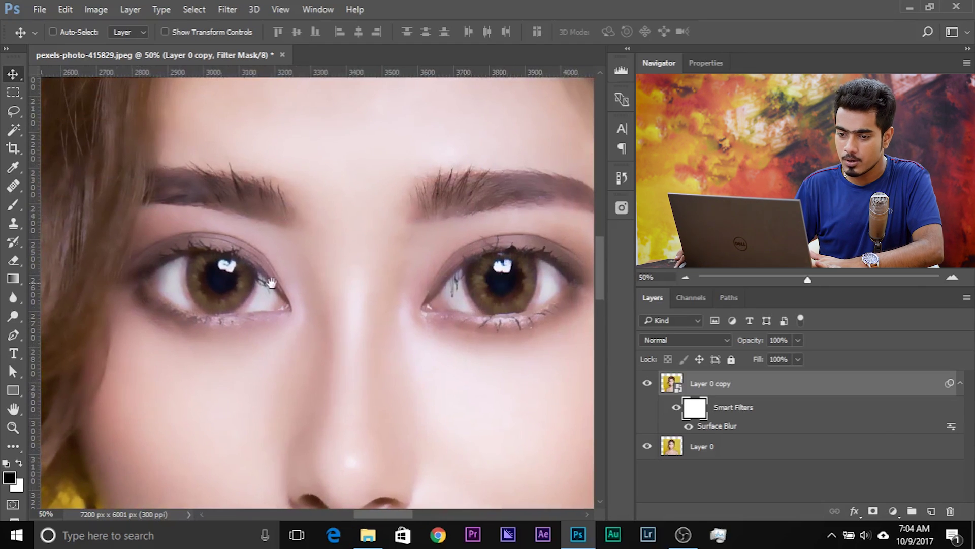
{"action": "left_click_drag", "start_coordinate": [262, 283], "coordinate": [276, 286]}
{"action": "left_click", "coordinate": [13, 205]}
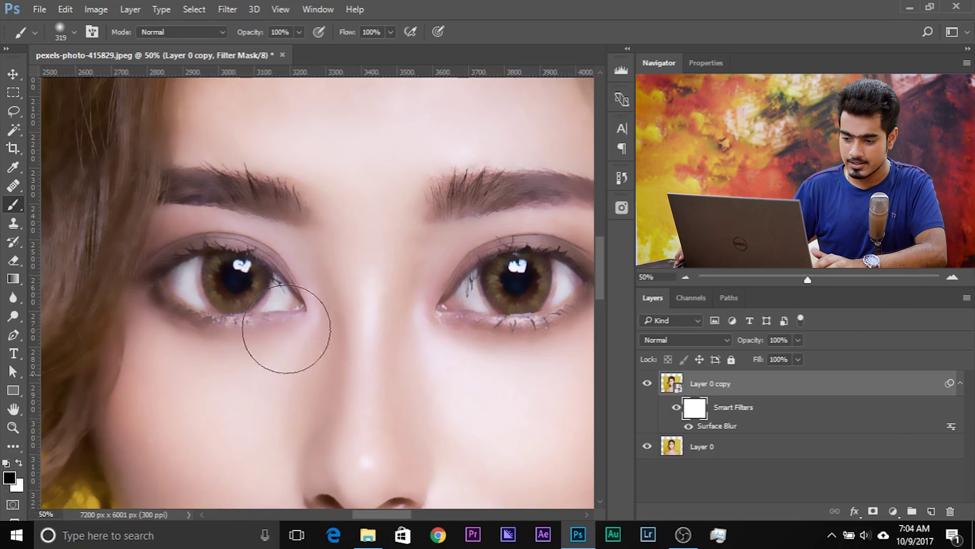
{"action": "key", "text": "x"}
{"action": "key", "text": "x"}
{"action": "key", "text": "x"}
{"action": "key", "text": "x"}
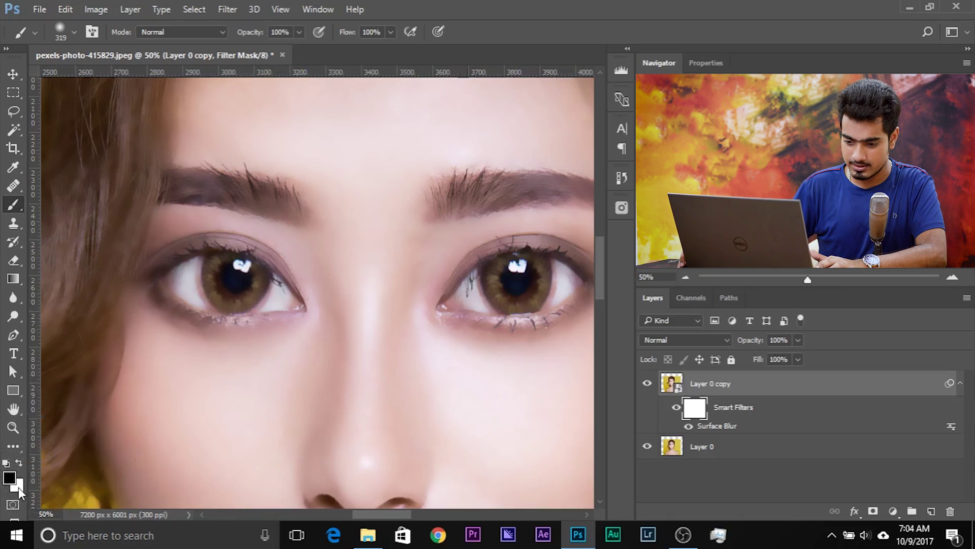
{"action": "mouse_move", "coordinate": [234, 297]}
{"action": "left_mouse_down"}
{"action": "mouse_move", "coordinate": [239, 277]}
{"action": "mouse_move", "coordinate": [224, 299]}
{"action": "mouse_move", "coordinate": [254, 282]}
{"action": "mouse_move", "coordinate": [244, 284]}
{"action": "left_mouse_up"}
{"action": "key", "text": "ctrl+plus"}
{"action": "left_click_drag", "start_coordinate": [221, 317], "coordinate": [254, 320]}
{"action": "left_click_drag", "start_coordinate": [197, 302], "coordinate": [160, 304]}
{"action": "mouse_move", "coordinate": [249, 274]}
{"action": "left_mouse_down"}
{"action": "mouse_move", "coordinate": [231, 277]}
{"action": "mouse_move", "coordinate": [255, 265]}
{"action": "mouse_move", "coordinate": [233, 279]}
{"action": "mouse_move", "coordinate": [176, 280]}
{"action": "left_mouse_up"}
{"action": "left_click_drag", "start_coordinate": [240, 269], "coordinate": [213, 267]}
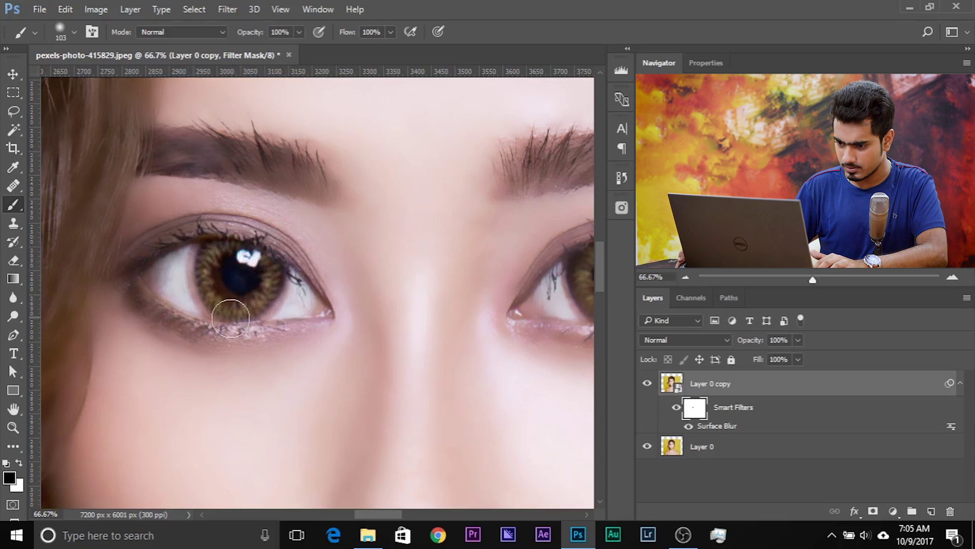
Paint the image-right eye black on the same filter mask with a 154 px brush.
{"action": "left_click_drag", "start_coordinate": [317, 299], "coordinate": [96, 281]}
{"action": "left_click_drag", "start_coordinate": [255, 272], "coordinate": [226, 290]}
{"action": "right_click", "coordinate": [354, 285], "text": "alt"}
{"action": "mouse_move", "coordinate": [357, 268]}
{"action": "left_mouse_down"}
{"action": "mouse_move", "coordinate": [374, 257]}
{"action": "mouse_move", "coordinate": [366, 290]}
{"action": "mouse_move", "coordinate": [369, 259]}
{"action": "mouse_move", "coordinate": [354, 259]}
{"action": "mouse_move", "coordinate": [363, 248]}
{"action": "mouse_move", "coordinate": [344, 269]}
{"action": "mouse_move", "coordinate": [361, 294]}
{"action": "left_mouse_up"}
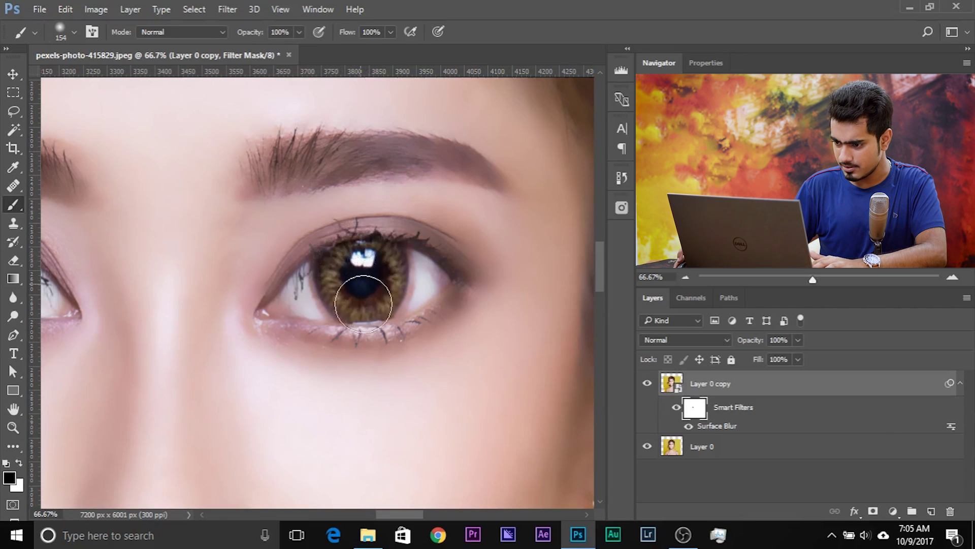
Examine the smoothed nose, lips, jawline and whole portrait for areas affected by the Surface Blur.
{"action": "left_click_drag", "start_coordinate": [285, 352], "coordinate": [392, 179]}
{"action": "left_click_drag", "start_coordinate": [330, 254], "coordinate": [337, 139]}
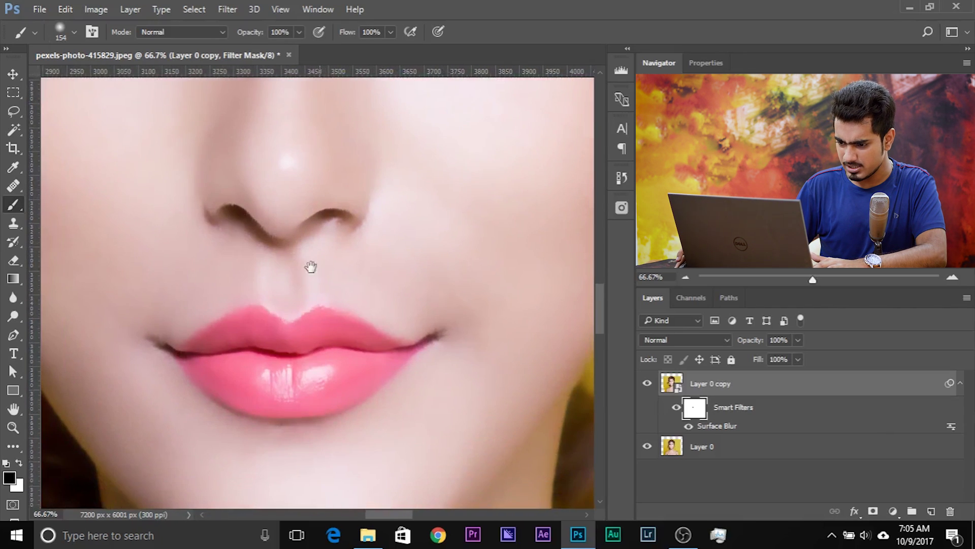
{"action": "left_click_drag", "start_coordinate": [277, 377], "coordinate": [375, 213]}
{"action": "left_click_drag", "start_coordinate": [338, 321], "coordinate": [434, 405]}
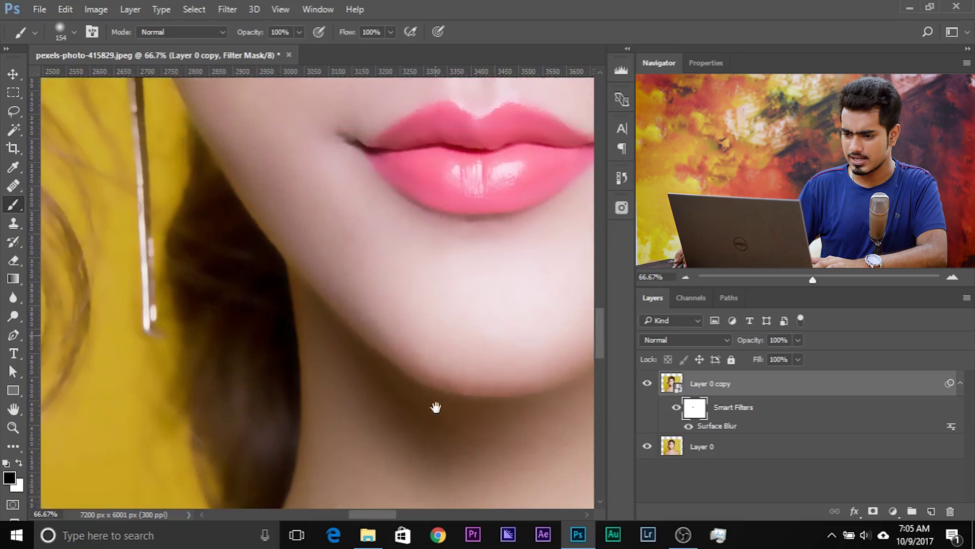
{"action": "key", "text": "ctrl+minus"}
{"action": "key", "text": "ctrl+minus"}
{"action": "key", "text": "ctrl+minus"}
{"action": "key", "text": "ctrl+minus"}
{"action": "key", "text": "ctrl+minus"}
{"action": "key", "text": "ctrl+minus"}
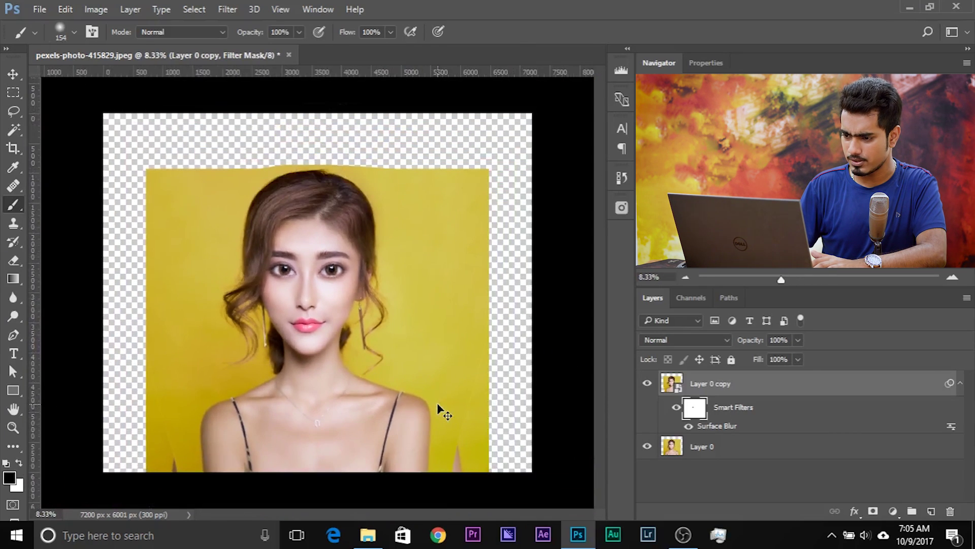
{"action": "key", "text": "ctrl+plus"}
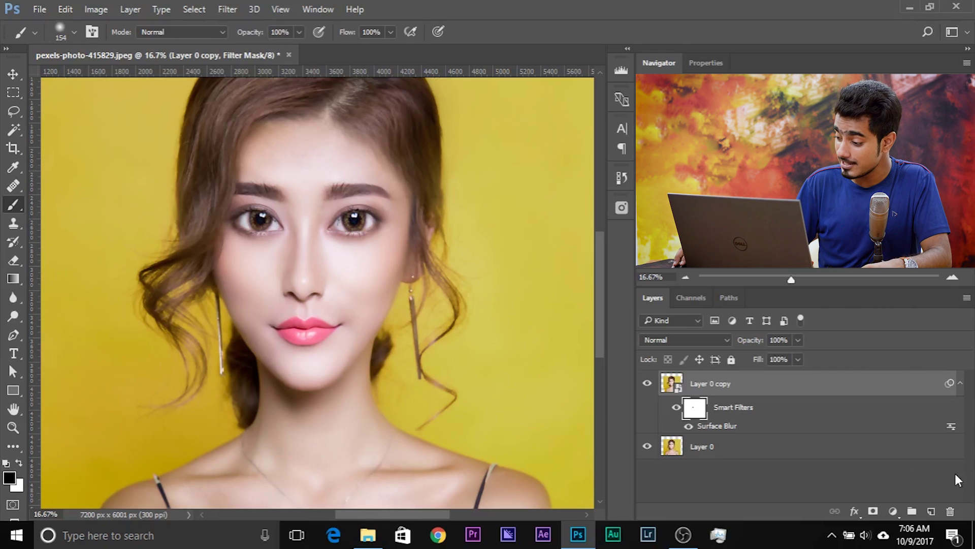
Add a Curves adjustment layer above Layer 0 copy and raise the RGB curve's midtones steeply to brighten the whole image.
{"action": "left_click", "coordinate": [893, 511]}
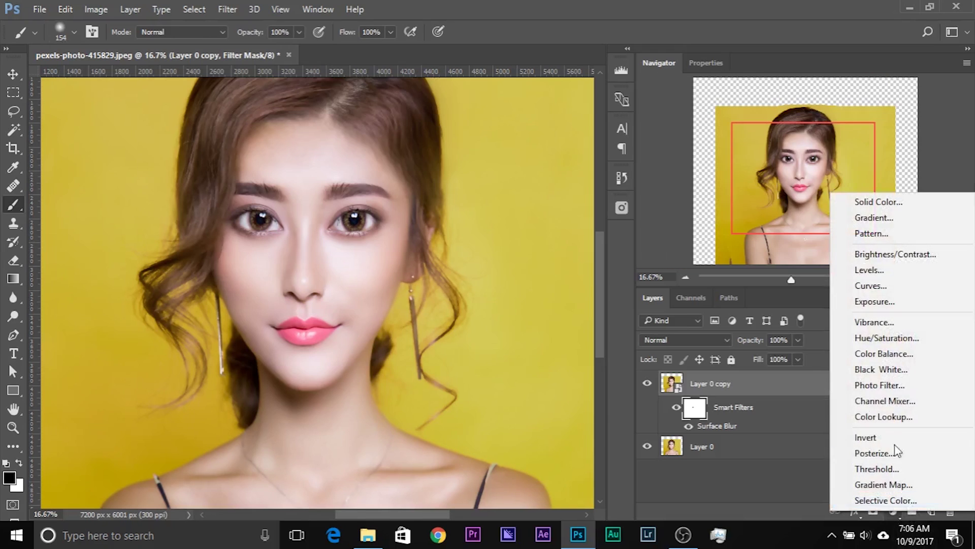
{"action": "left_click", "coordinate": [872, 286]}
{"action": "left_click_drag", "start_coordinate": [805, 189], "coordinate": [790, 138]}
{"action": "scroll", "coordinate": [823, 186], "scroll_direction": "up", "scroll_amount": 2}
{"action": "left_click_drag", "start_coordinate": [793, 181], "coordinate": [795, 185]}
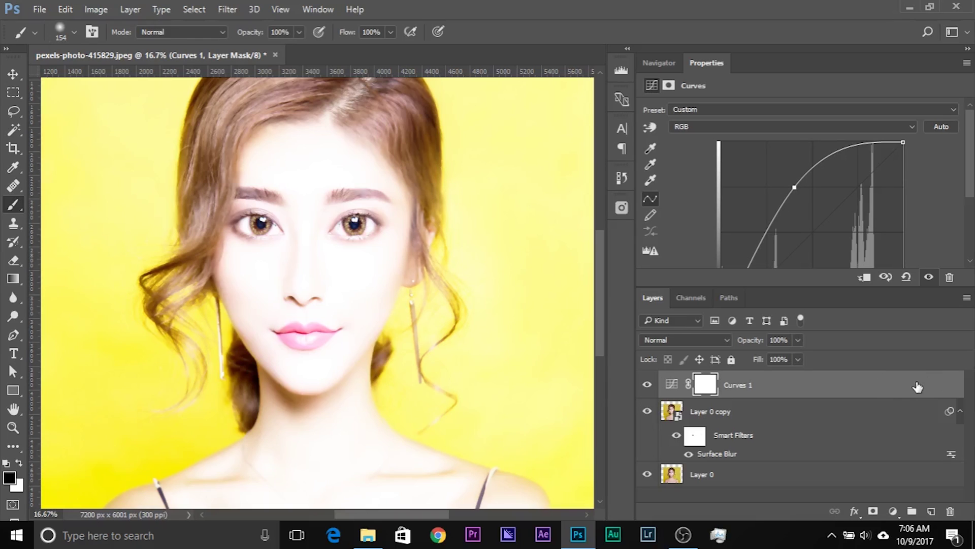
Open the blending options of the Curves 1 layer and move the dialog clear of the portrait.
{"action": "right_click", "coordinate": [882, 391]}
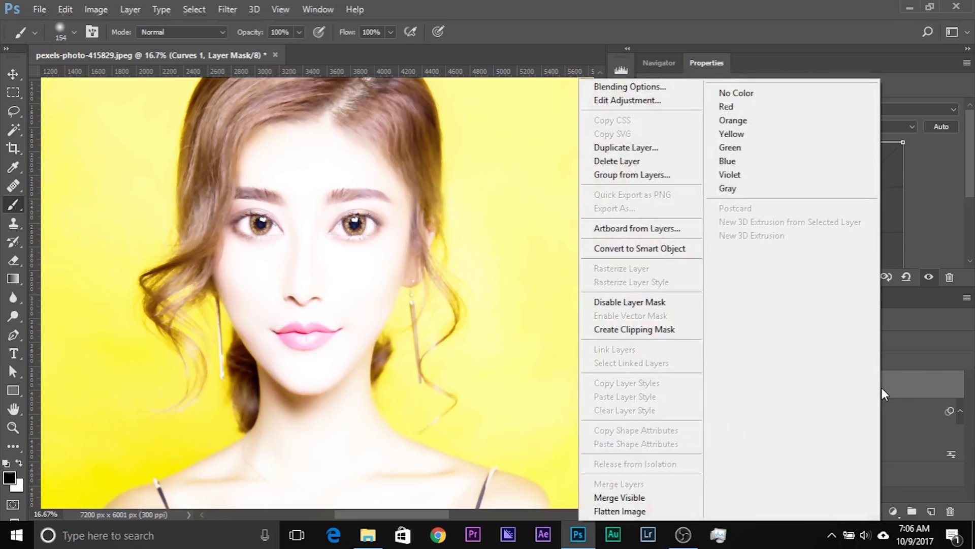
{"action": "left_click", "coordinate": [670, 91]}
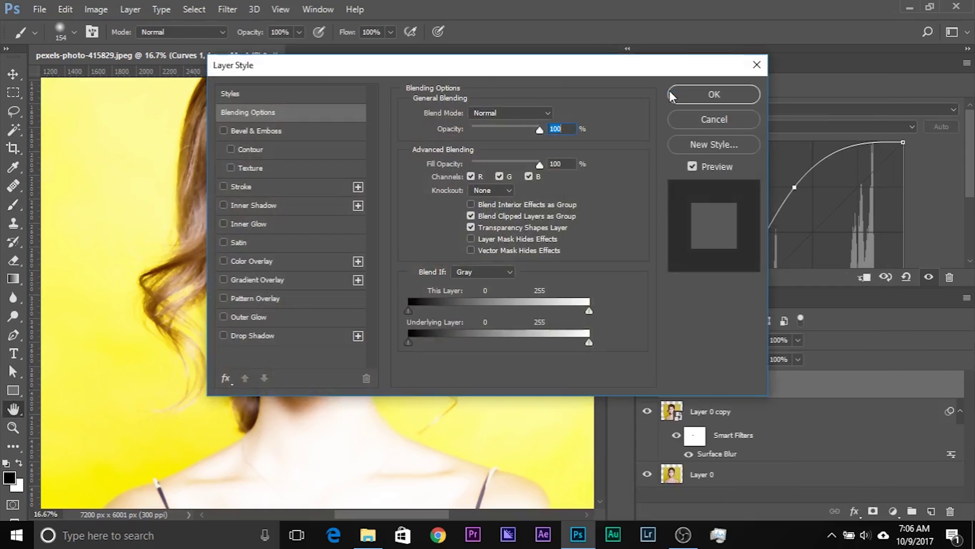
{"action": "left_click_drag", "start_coordinate": [387, 71], "coordinate": [626, 76]}
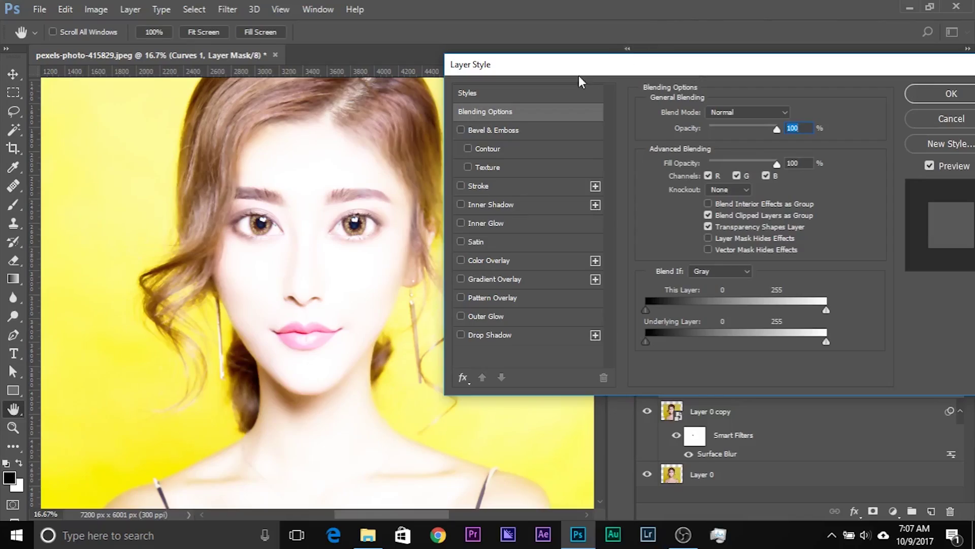
{"action": "left_click_drag", "start_coordinate": [579, 77], "coordinate": [676, 73]}
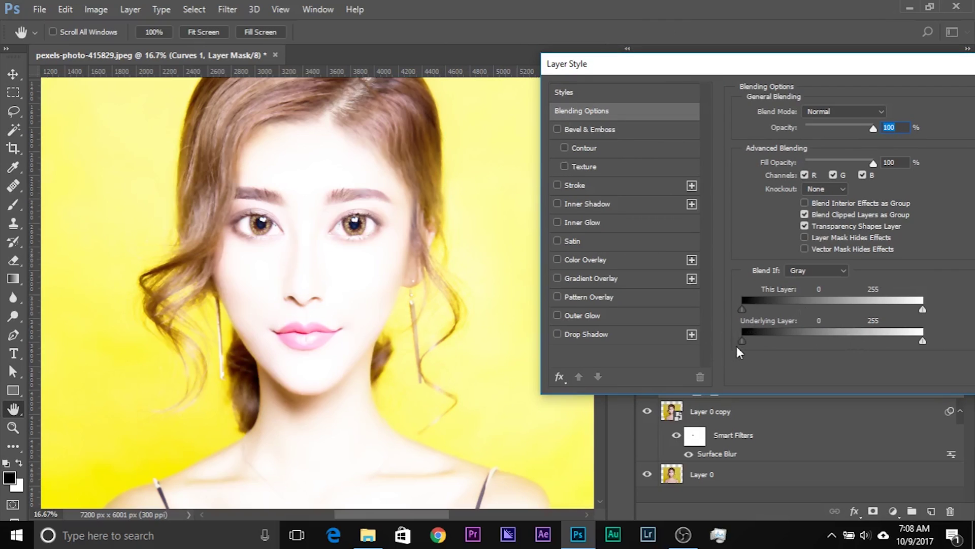
Try Blend If limits on the underlying layer, with shadows at 185 and 117 and highlights at 214.
{"action": "left_click_drag", "start_coordinate": [743, 341], "coordinate": [874, 330]}
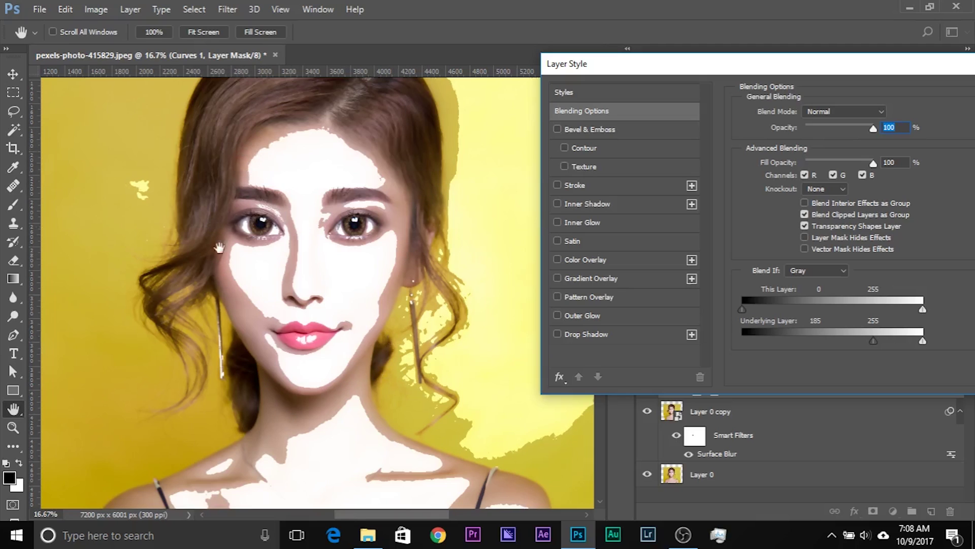
{"action": "left_click_drag", "start_coordinate": [871, 343], "coordinate": [824, 340]}
{"action": "left_click_drag", "start_coordinate": [923, 340], "coordinate": [892, 338]}
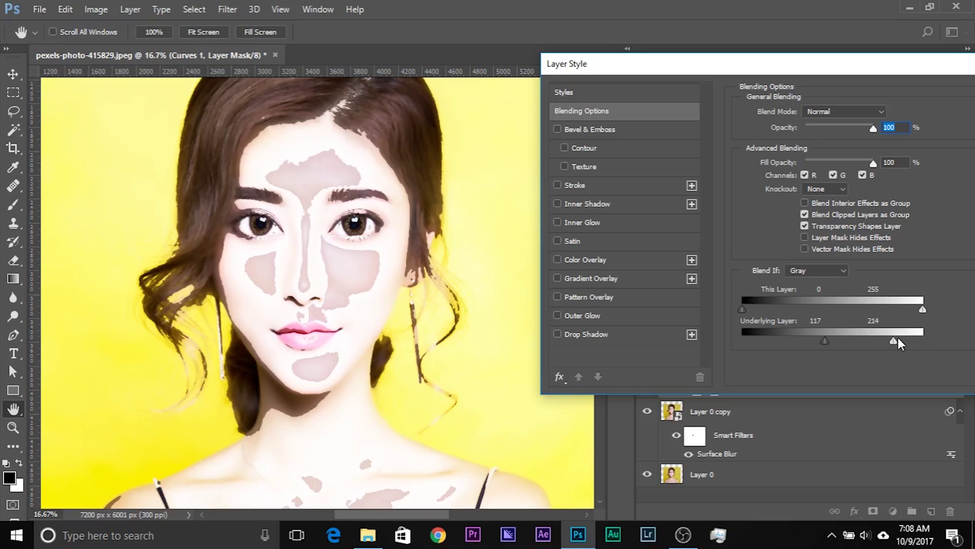
{"action": "left_click_drag", "start_coordinate": [893, 337], "coordinate": [921, 334]}
Limit Curves 1 to the skin highlights by splitting the underlying layer's Blend If shadow limit at 205 / 245, and apply.
{"action": "left_click_drag", "start_coordinate": [825, 341], "coordinate": [889, 340]}
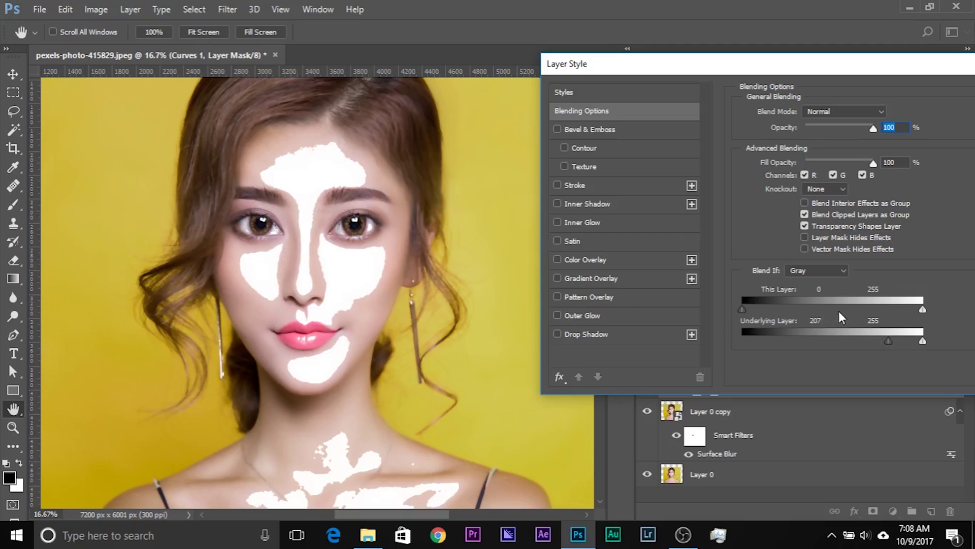
{"action": "left_click_drag", "start_coordinate": [889, 340], "coordinate": [886, 341]}
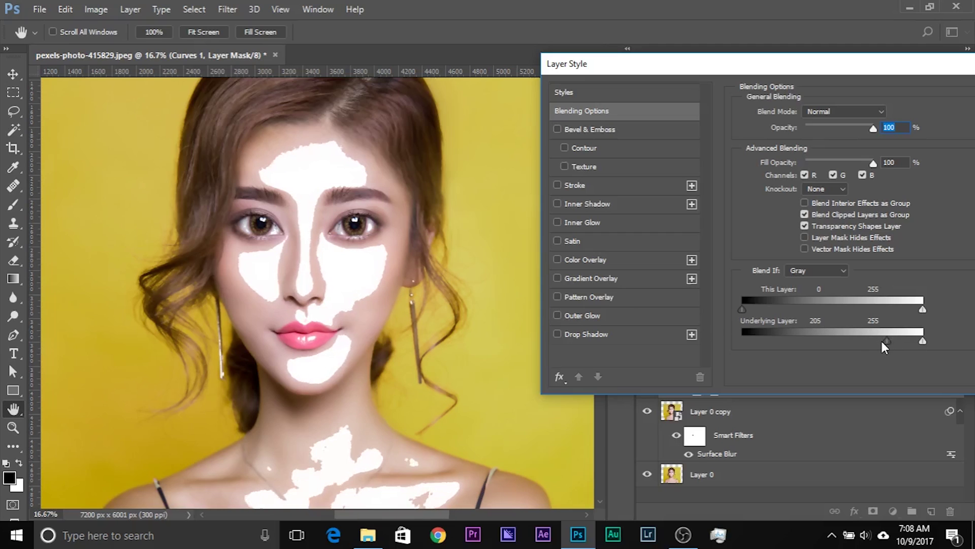
{"action": "left_click_drag", "start_coordinate": [889, 341], "coordinate": [910, 337]}
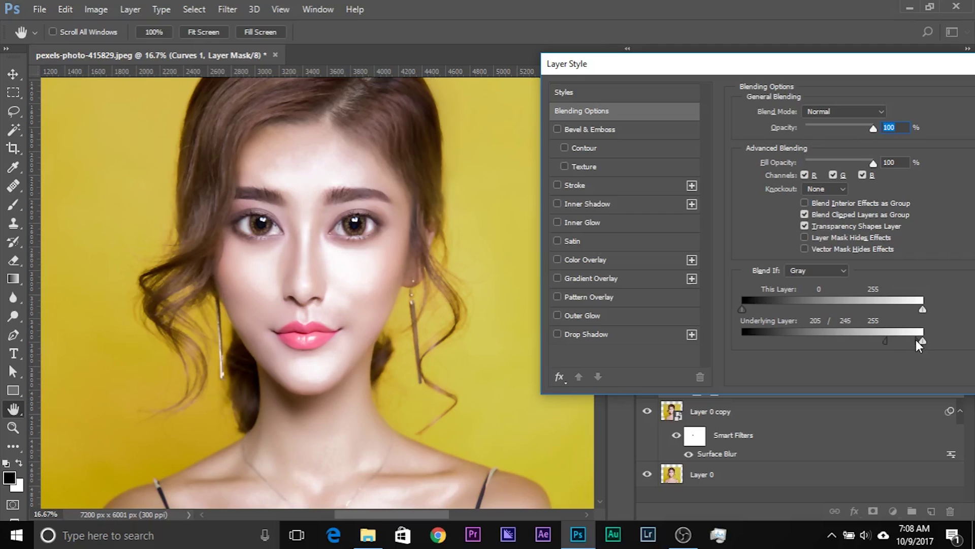
{"action": "left_click_drag", "start_coordinate": [829, 62], "coordinate": [616, 82]}
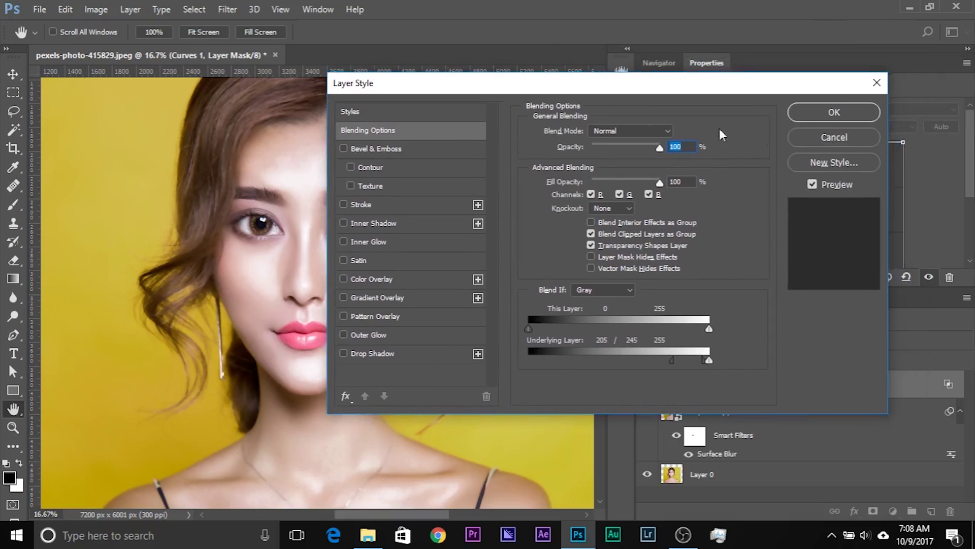
{"action": "left_click", "coordinate": [819, 117]}
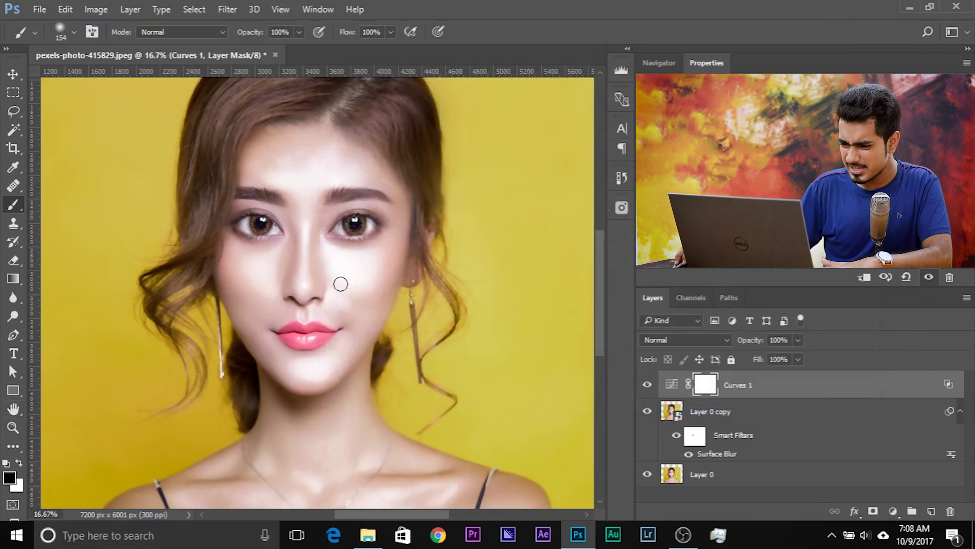
{"action": "left_click_drag", "start_coordinate": [338, 377], "coordinate": [392, 164]}
{"action": "left_click_drag", "start_coordinate": [418, 309], "coordinate": [379, 460]}
{"action": "left_click_drag", "start_coordinate": [311, 273], "coordinate": [281, 308]}
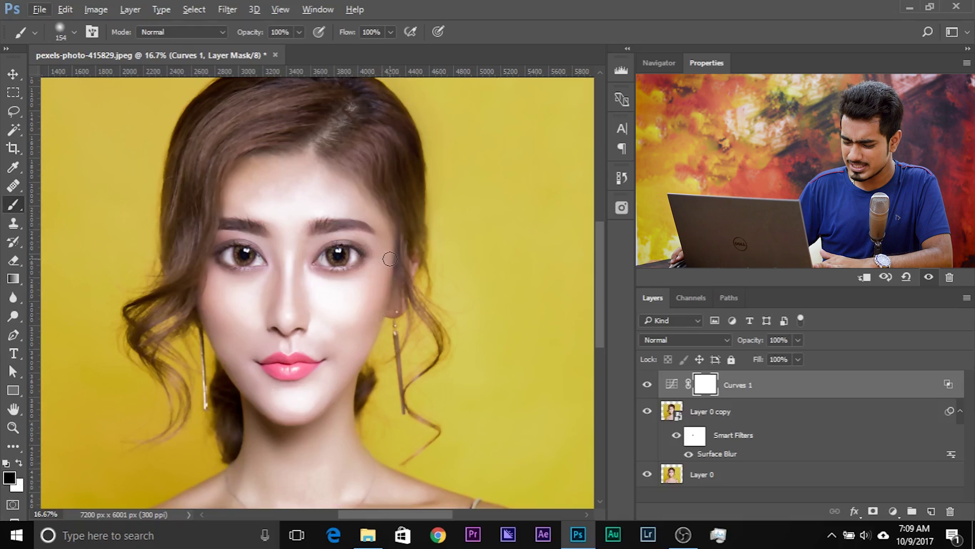
Paint black on the Curves 1 mask to reduce the face highlights at 100% flow, and soften the forehead at 21% flow.
{"action": "mouse_move", "coordinate": [336, 277]}
{"action": "left_mouse_down"}
{"action": "mouse_move", "coordinate": [367, 275]}
{"action": "mouse_move", "coordinate": [350, 313]}
{"action": "left_mouse_up"}
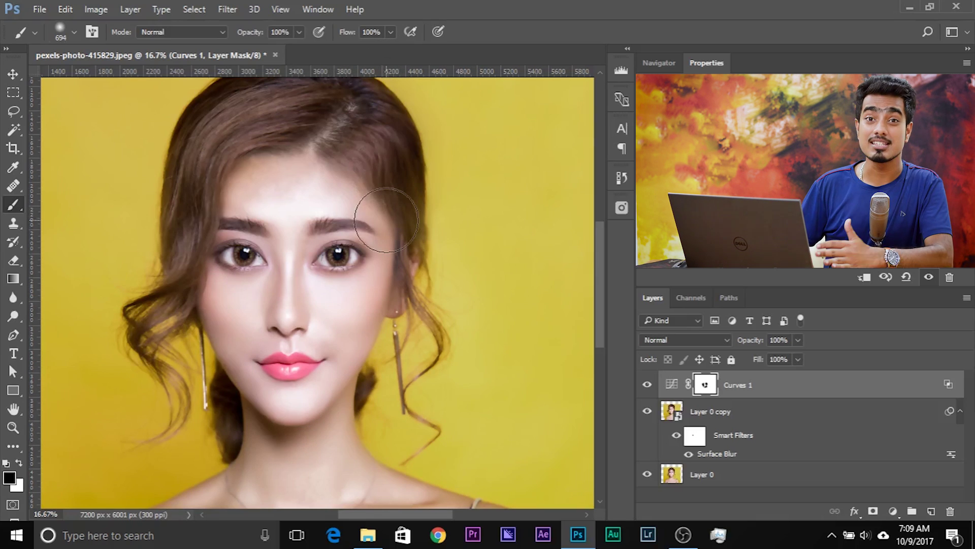
{"action": "mouse_move", "coordinate": [401, 342]}
{"action": "left_mouse_down"}
{"action": "mouse_move", "coordinate": [402, 270]}
{"action": "mouse_move", "coordinate": [414, 344]}
{"action": "left_mouse_up"}
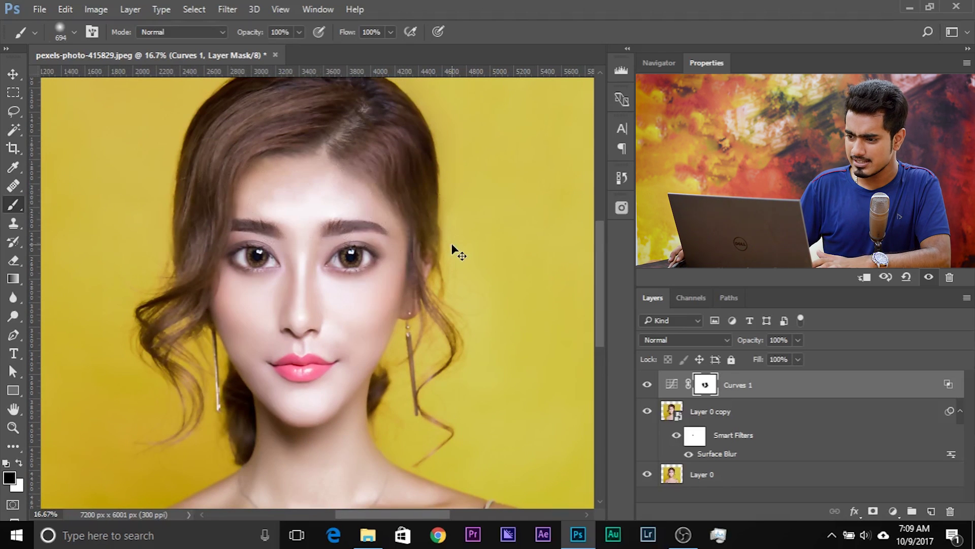
{"action": "left_click_drag", "start_coordinate": [334, 49], "coordinate": [339, 48]}
{"action": "left_click_drag", "start_coordinate": [252, 202], "coordinate": [319, 216]}
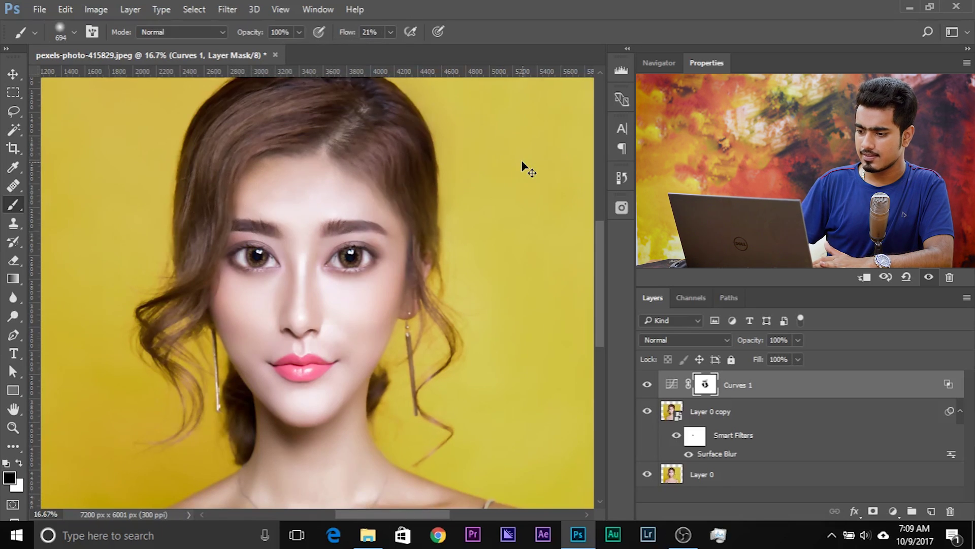
{"action": "key", "text": "ctrl+minus"}
{"action": "key", "text": "ctrl+minus"}
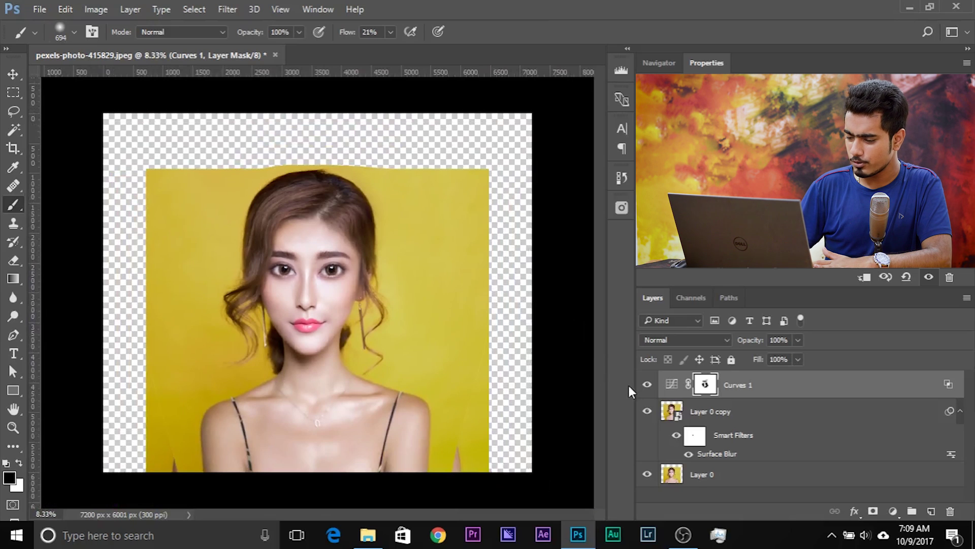
{"action": "key", "text": "ctrl+plus"}
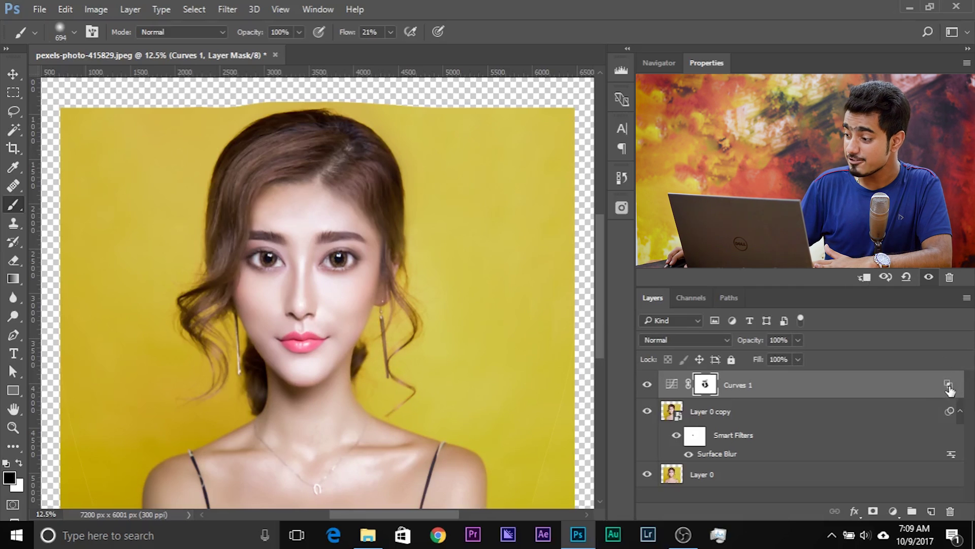
Slightly lower the upper half of the underlying layer's split Blend If shadow limit on Curves 1, apply it and return to the Brush tool.
{"action": "key", "text": "space"}
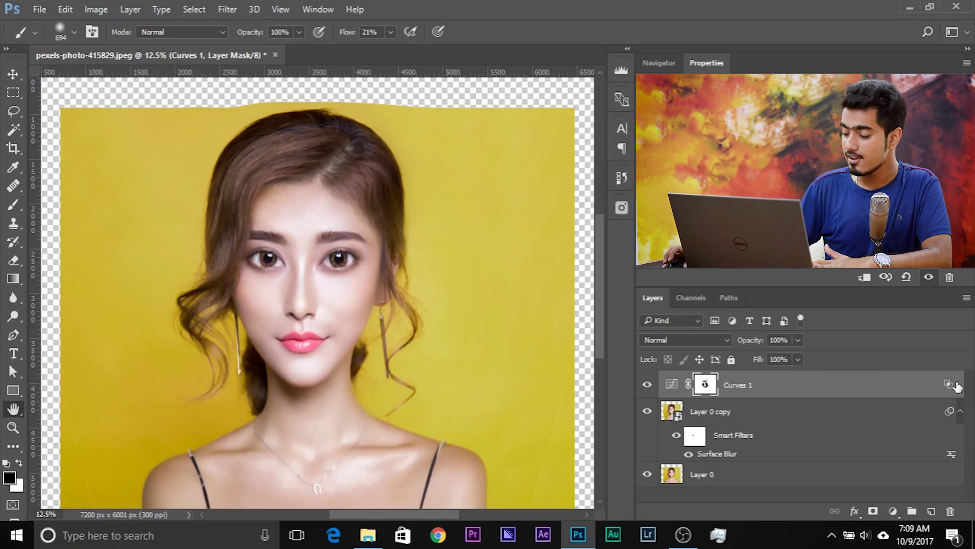
{"action": "double_click", "coordinate": [957, 386]}
{"action": "left_click_drag", "start_coordinate": [531, 93], "coordinate": [669, 148]}
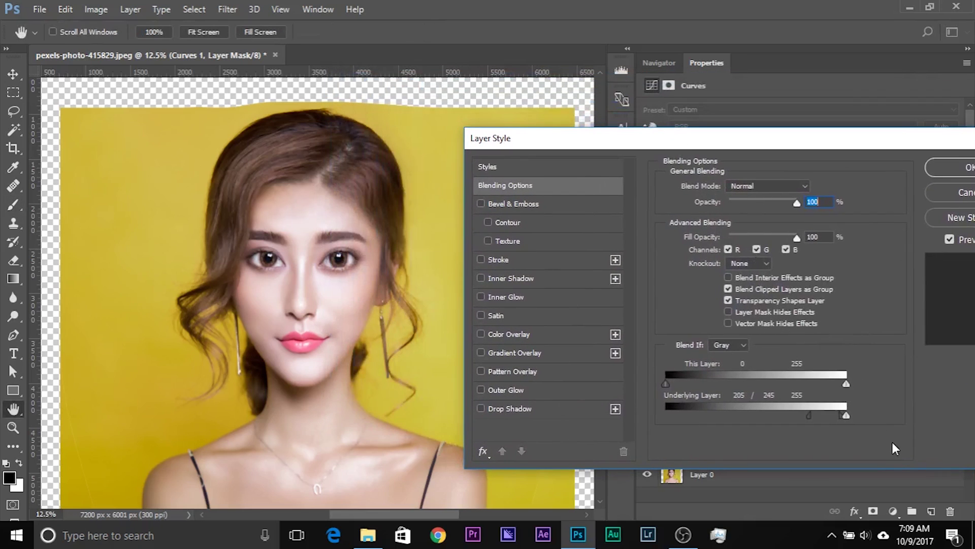
{"action": "left_click_drag", "start_coordinate": [839, 414], "coordinate": [829, 413]}
{"action": "left_click", "coordinate": [926, 169]}
{"action": "key", "text": "b"}
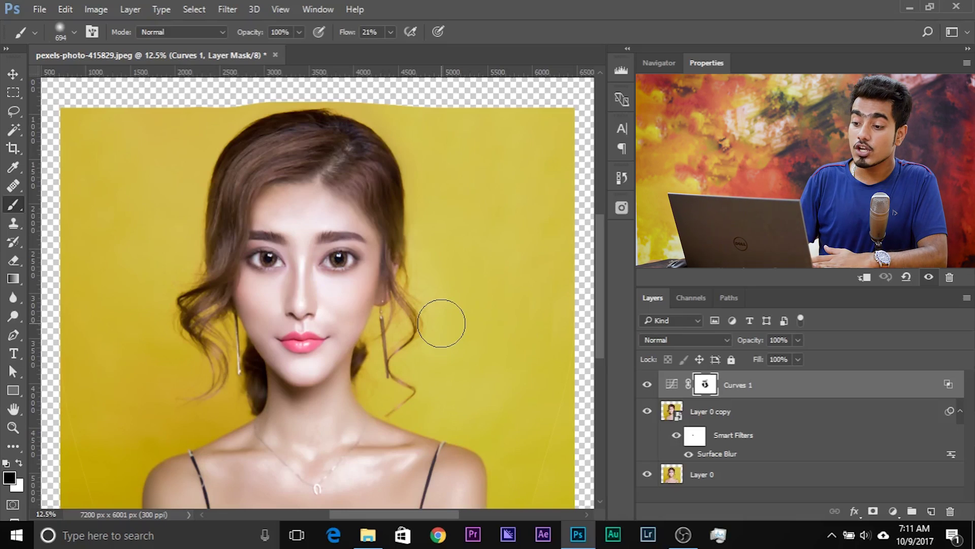
Add a second Curves adjustment above Curves 1, raise its RGB midtones to brighten strongly, and invert its mask to black.
{"action": "key", "text": "ctrl+plus"}
{"action": "key", "text": "ctrl+plus"}
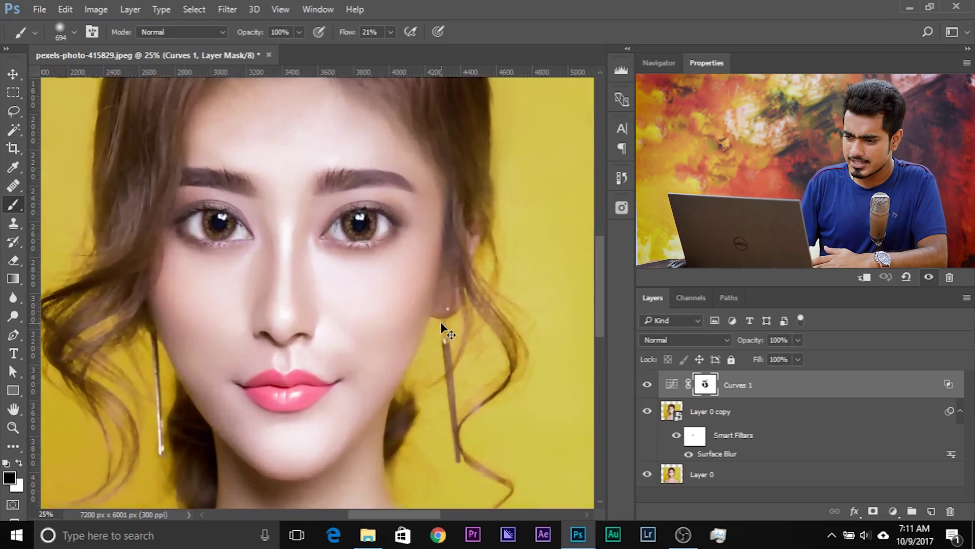
{"action": "mouse_move", "coordinate": [350, 257]}
{"action": "left_mouse_down"}
{"action": "mouse_move", "coordinate": [385, 279]}
{"action": "mouse_move", "coordinate": [380, 269]}
{"action": "left_mouse_up"}
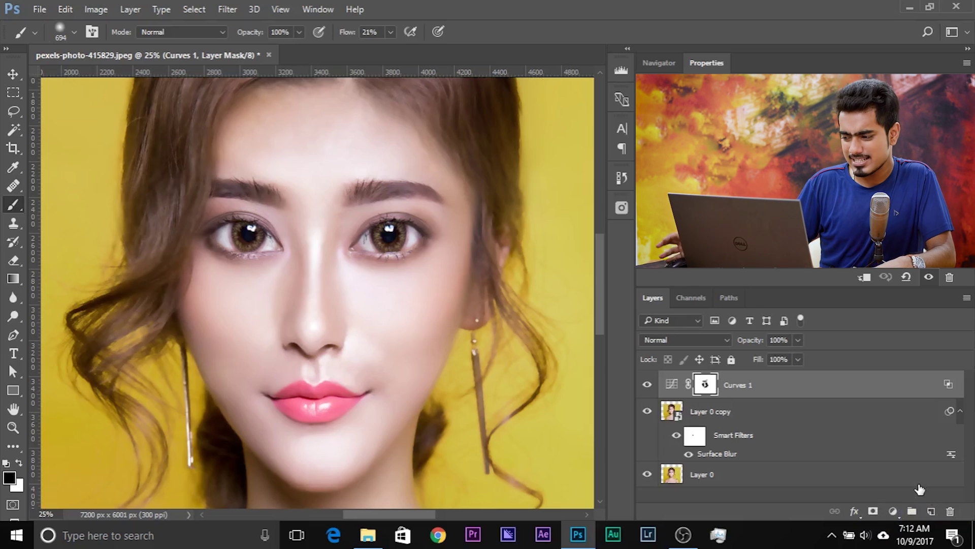
{"action": "left_click", "coordinate": [895, 510]}
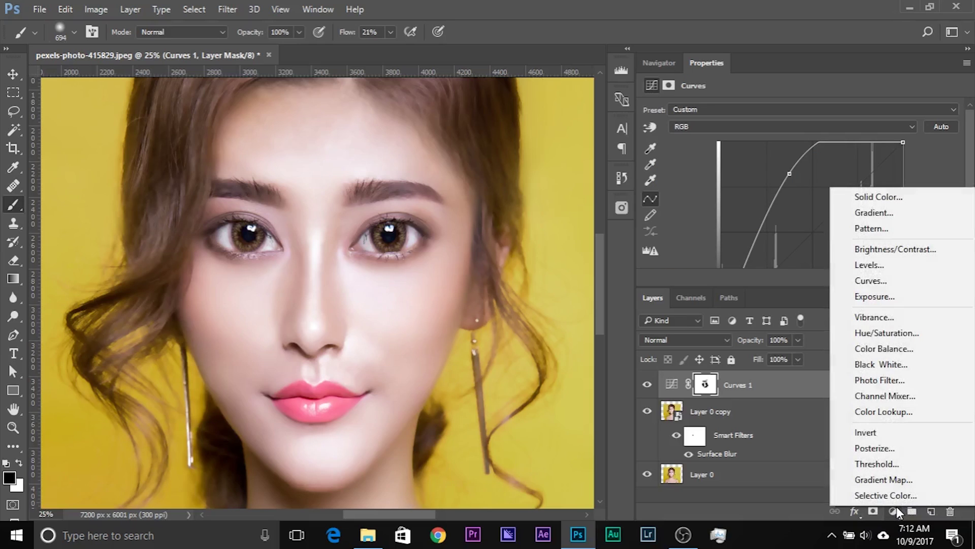
{"action": "left_click", "coordinate": [876, 282]}
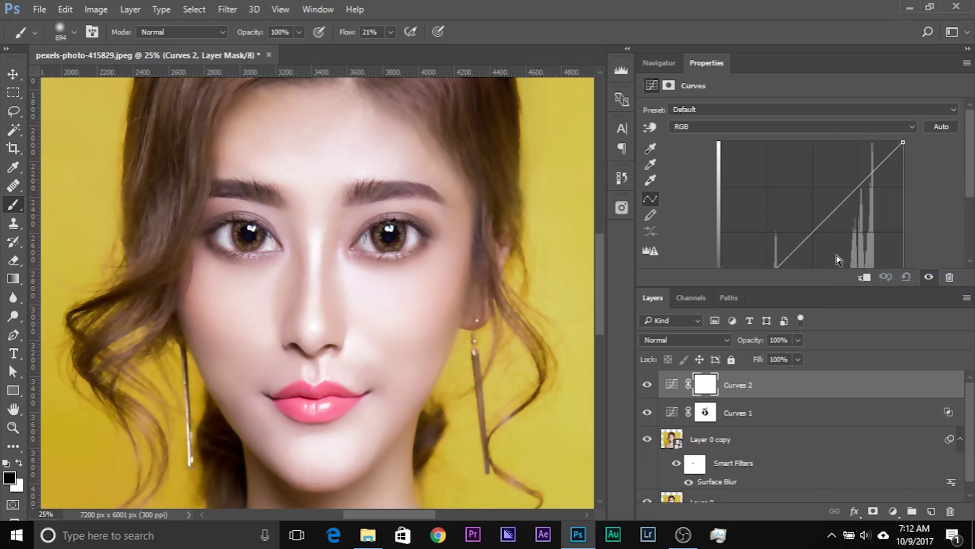
{"action": "left_click_drag", "start_coordinate": [805, 213], "coordinate": [782, 193]}
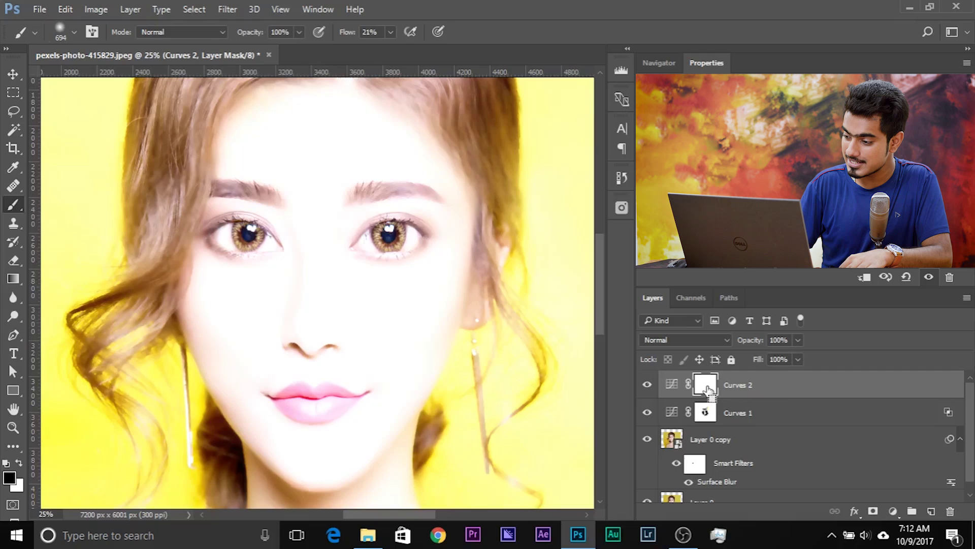
{"action": "key", "text": "ctrl+i"}
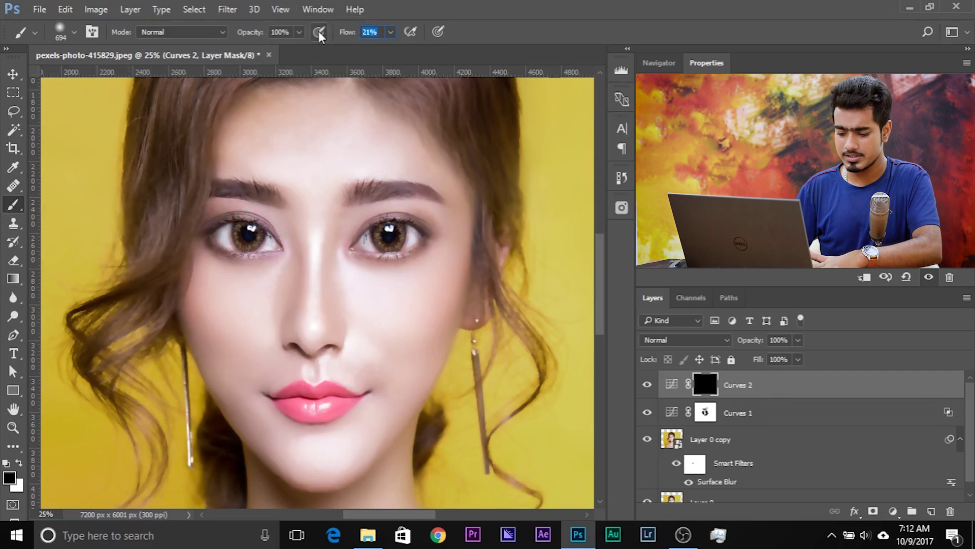
Set the brush flow to 1% and try large soft strokes over the forehead and cheek on the Curves 2 mask.
{"action": "type", "text": "1"}
{"action": "left_click_drag", "start_coordinate": [295, 184], "coordinate": [281, 113]}
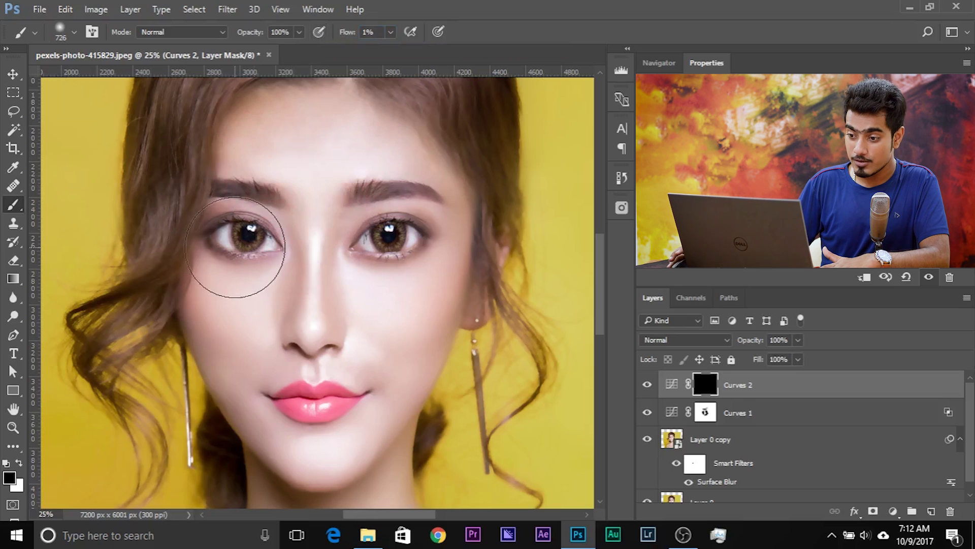
{"action": "mouse_move", "coordinate": [220, 291]}
{"action": "left_mouse_down"}
{"action": "mouse_move", "coordinate": [257, 286]}
{"action": "mouse_move", "coordinate": [234, 292]}
{"action": "left_mouse_up"}
{"action": "left_click_drag", "start_coordinate": [257, 334], "coordinate": [258, 335]}
{"action": "mouse_move", "coordinate": [255, 232]}
{"action": "left_mouse_down"}
{"action": "mouse_move", "coordinate": [254, 306]}
{"action": "mouse_move", "coordinate": [267, 320]}
{"action": "left_mouse_up"}
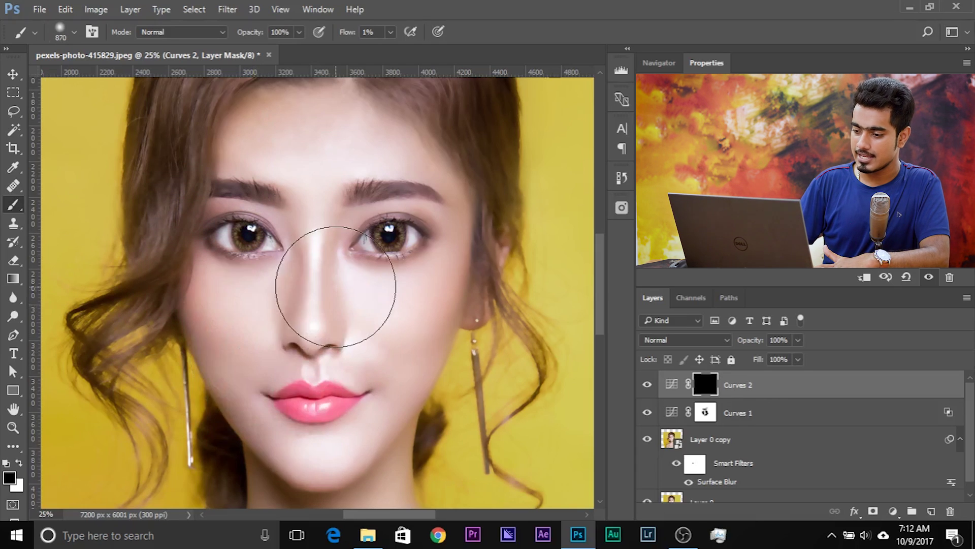
Reduce the brush to 242 px and paint with white on the Curves 2 mask to brighten the forehead.
{"action": "key", "text": "ctrl+plus"}
{"action": "key", "text": "ctrl+plus"}
{"action": "key", "text": "ctrl+minus"}
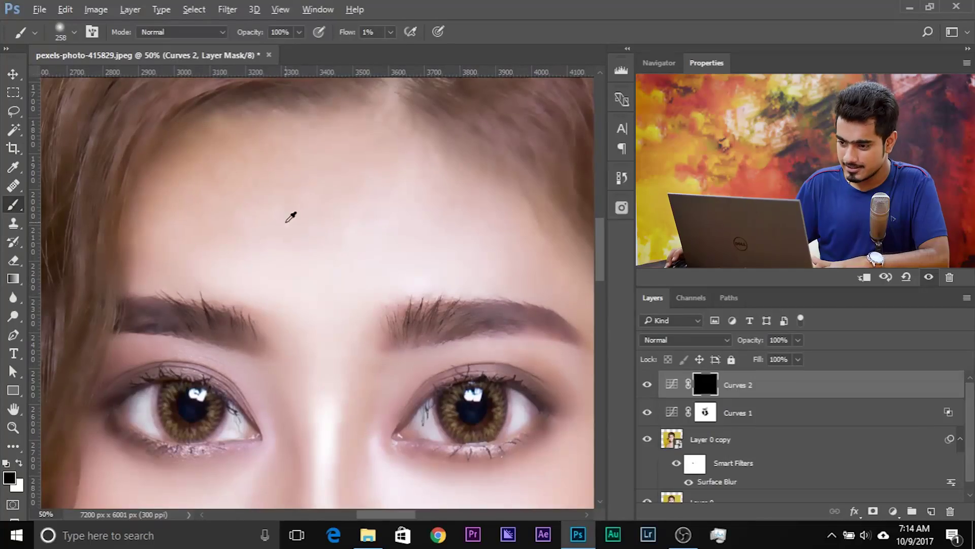
{"action": "right_click", "coordinate": [287, 220], "text": "alt"}
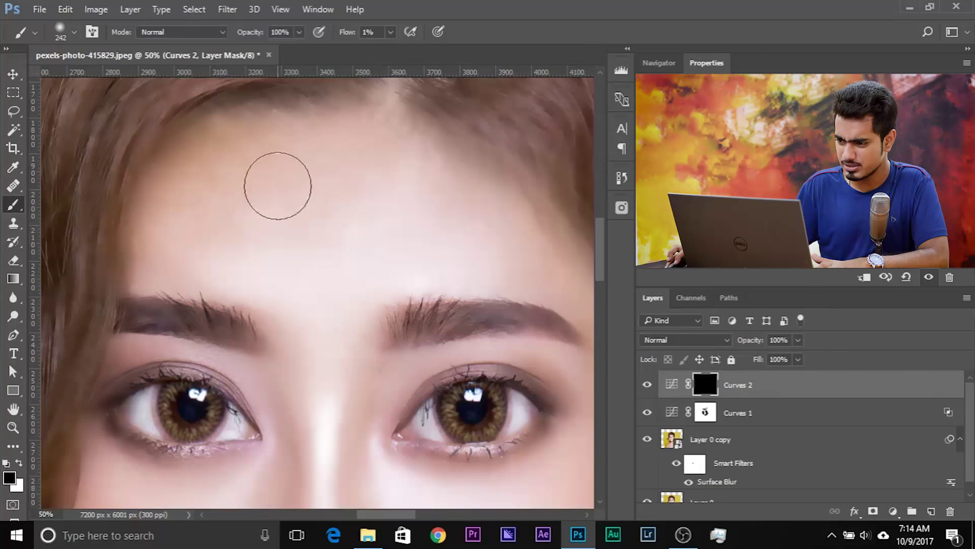
{"action": "key", "text": "x"}
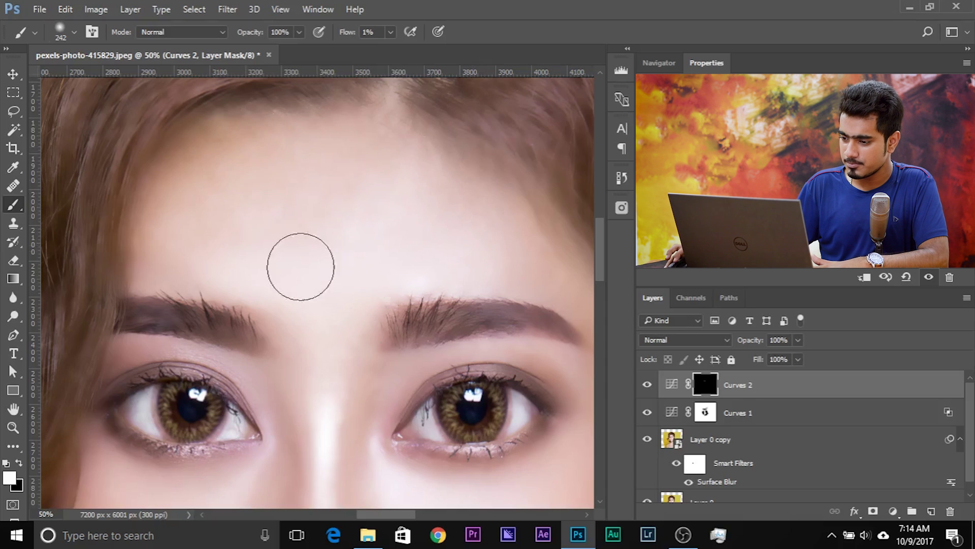
Continue dodging highlights down the face to the neck on the Curves 2 mask, with the brush reduced to 166 px.
{"action": "scroll", "coordinate": [361, 272], "scroll_direction": "down", "scroll_amount": 5}
{"action": "mouse_move", "coordinate": [361, 272]}
{"action": "left_mouse_down"}
{"action": "mouse_move", "coordinate": [352, 370]}
{"action": "mouse_move", "coordinate": [426, 445]}
{"action": "mouse_move", "coordinate": [475, 287]}
{"action": "mouse_move", "coordinate": [424, 180]}
{"action": "left_mouse_up"}
{"action": "left_click_drag", "start_coordinate": [304, 427], "coordinate": [305, 253]}
{"action": "mouse_move", "coordinate": [458, 396]}
{"action": "left_mouse_down"}
{"action": "mouse_move", "coordinate": [328, 314]}
{"action": "mouse_move", "coordinate": [345, 332]}
{"action": "mouse_move", "coordinate": [340, 325]}
{"action": "left_mouse_up"}
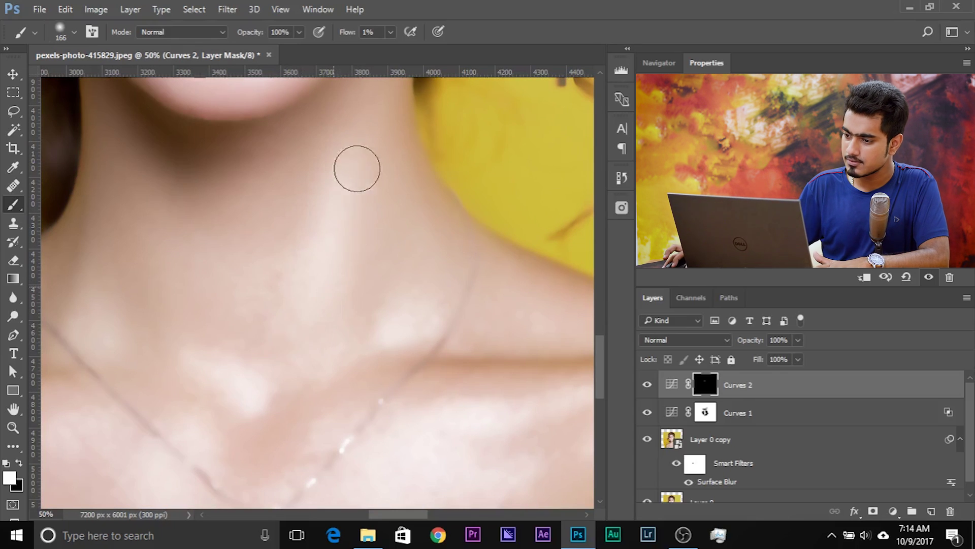
Paint soft highlights on the Curves 2 mask along the neck and above the collarbones with a white 166 px brush at 1% flow.
{"action": "left_click_drag", "start_coordinate": [285, 188], "coordinate": [174, 185]}
{"action": "left_click_drag", "start_coordinate": [369, 285], "coordinate": [240, 275]}
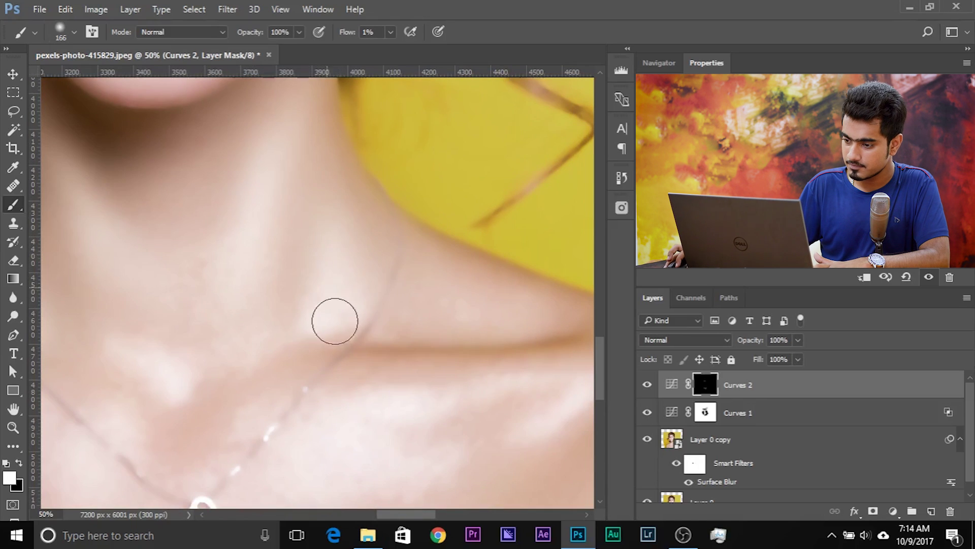
{"action": "left_click_drag", "start_coordinate": [312, 227], "coordinate": [432, 117]}
{"action": "left_click_drag", "start_coordinate": [230, 227], "coordinate": [217, 234]}
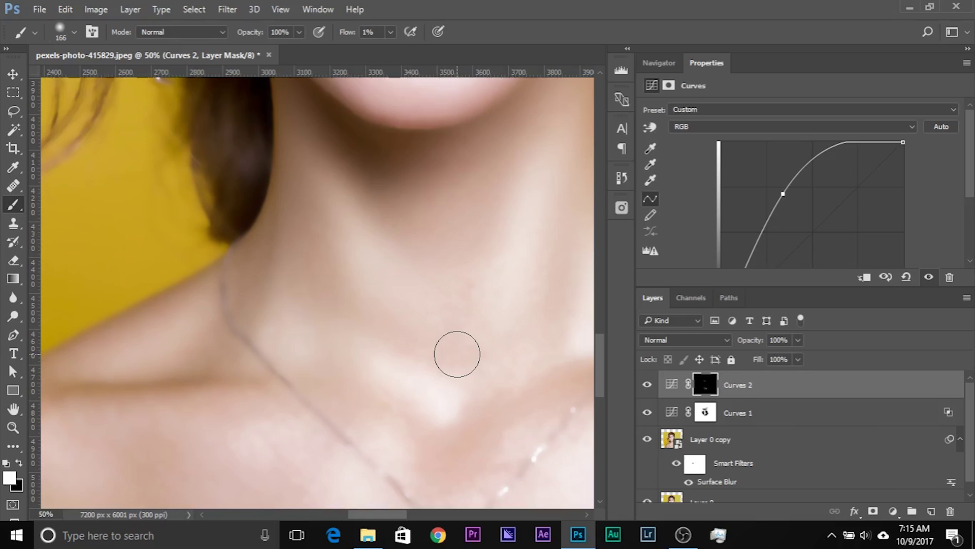
{"action": "left_click_drag", "start_coordinate": [120, 356], "coordinate": [229, 285]}
{"action": "left_click_drag", "start_coordinate": [442, 409], "coordinate": [307, 335]}
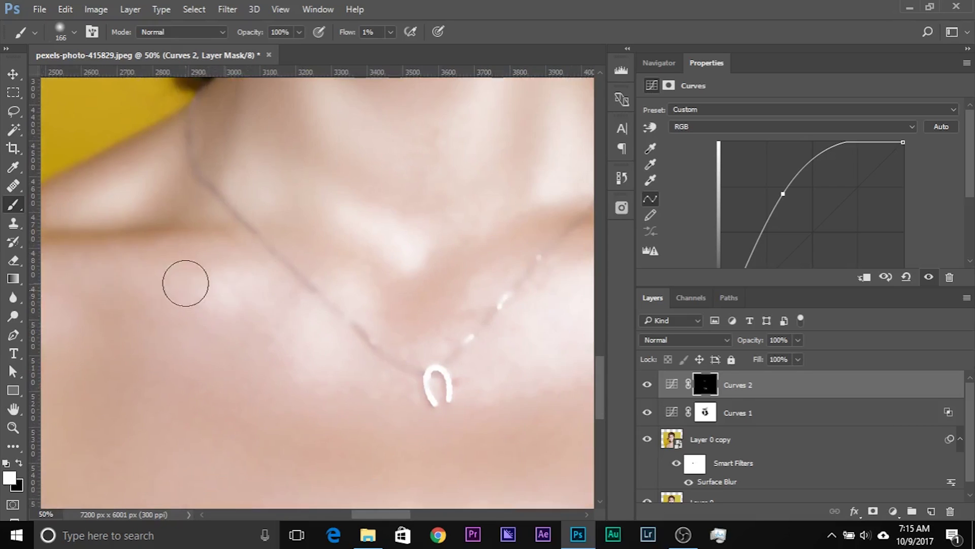
Paint highlights on the Curves 2 mask along the collarbones and down the upper arm beside the strap, enlarging the brush to 186 px.
{"action": "left_click_drag", "start_coordinate": [549, 213], "coordinate": [130, 244]}
{"action": "left_click_drag", "start_coordinate": [344, 220], "coordinate": [260, 214]}
{"action": "left_click_drag", "start_coordinate": [391, 325], "coordinate": [209, 113]}
{"action": "left_click_drag", "start_coordinate": [388, 451], "coordinate": [427, 159]}
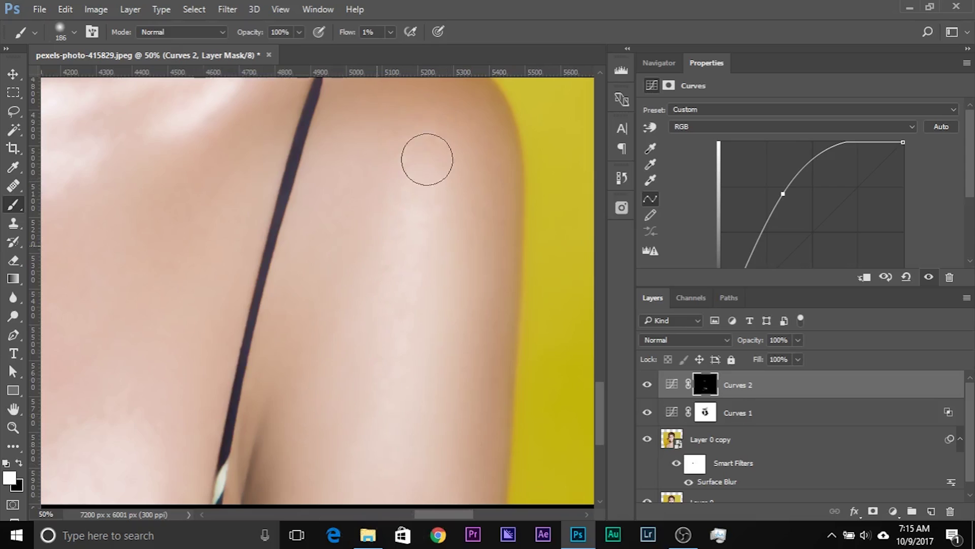
Brighten the upper chest around and below the necklace pendant on the Curves 2 mask with the 186 px brush.
{"action": "left_click_drag", "start_coordinate": [81, 284], "coordinate": [574, 262]}
{"action": "left_click_drag", "start_coordinate": [81, 285], "coordinate": [574, 262]}
{"action": "mouse_move", "coordinate": [224, 196]}
{"action": "left_mouse_down"}
{"action": "mouse_move", "coordinate": [276, 295]}
{"action": "mouse_move", "coordinate": [276, 381]}
{"action": "left_mouse_up"}
{"action": "left_click_drag", "start_coordinate": [211, 216], "coordinate": [223, 414]}
{"action": "mouse_move", "coordinate": [549, 267]}
{"action": "left_mouse_down"}
{"action": "mouse_move", "coordinate": [198, 242]}
{"action": "mouse_move", "coordinate": [134, 273]}
{"action": "left_mouse_up"}
{"action": "mouse_move", "coordinate": [251, 252]}
{"action": "left_mouse_down"}
{"action": "mouse_move", "coordinate": [320, 306]}
{"action": "mouse_move", "coordinate": [251, 341]}
{"action": "left_mouse_up"}
{"action": "mouse_move", "coordinate": [488, 315]}
{"action": "left_mouse_down"}
{"action": "mouse_move", "coordinate": [310, 321]}
{"action": "mouse_move", "coordinate": [406, 253]}
{"action": "left_mouse_up"}
{"action": "left_click_drag", "start_coordinate": [457, 238], "coordinate": [335, 262]}
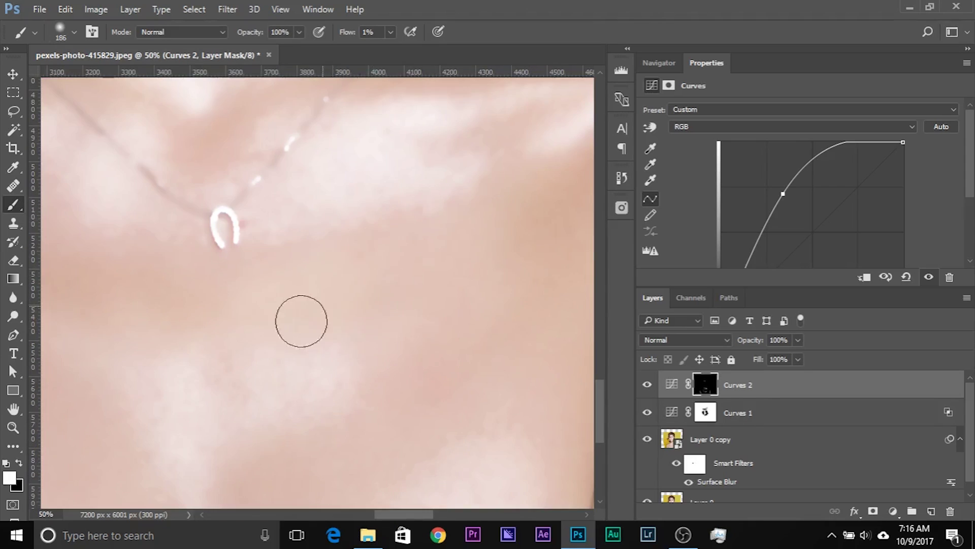
{"action": "left_click_drag", "start_coordinate": [225, 416], "coordinate": [240, 307]}
Blend broad highlights over the chest and shoulders on the Curves 2 mask with a soft brush enlarged to 246 and 350 px.
{"action": "key", "text": "ctrl+minus"}
{"action": "key", "text": "ctrl+minus"}
{"action": "key", "text": "ctrl+minus"}
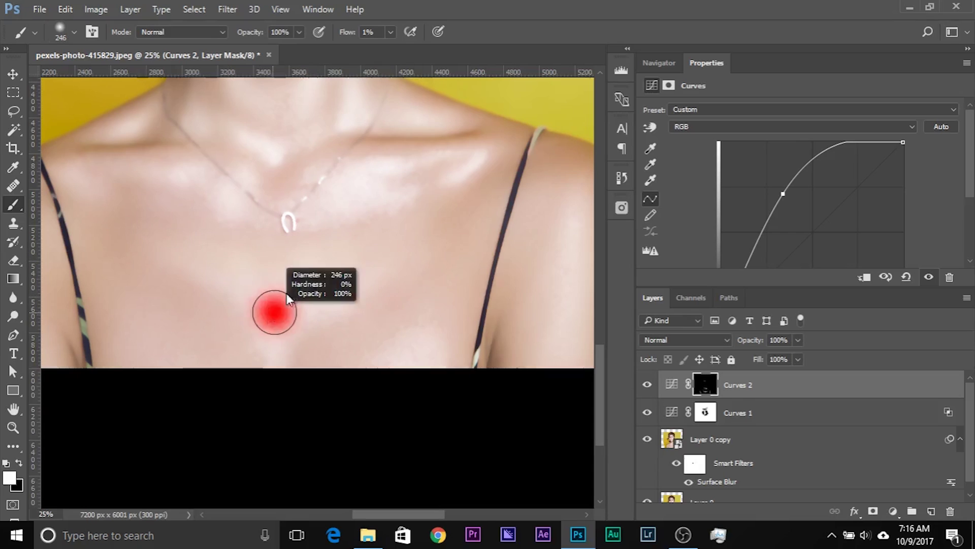
{"action": "left_click_drag", "start_coordinate": [212, 386], "coordinate": [414, 392]}
{"action": "left_click_drag", "start_coordinate": [368, 344], "coordinate": [398, 345]}
{"action": "key", "text": "ctrl+minus"}
{"action": "mouse_move", "coordinate": [382, 398]}
{"action": "left_mouse_down"}
{"action": "mouse_move", "coordinate": [362, 407]}
{"action": "mouse_move", "coordinate": [297, 481]}
{"action": "left_mouse_up"}
{"action": "left_click_drag", "start_coordinate": [466, 331], "coordinate": [476, 260]}
{"action": "key", "text": "ctrl+plus"}
{"action": "left_click_drag", "start_coordinate": [351, 355], "coordinate": [355, 396]}
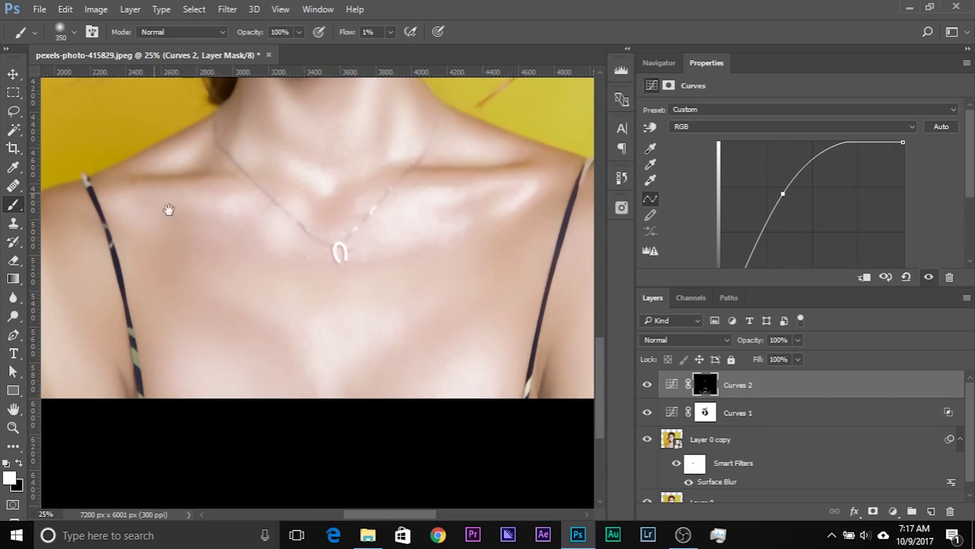
{"action": "left_click_drag", "start_coordinate": [135, 223], "coordinate": [199, 278]}
{"action": "left_click_drag", "start_coordinate": [510, 93], "coordinate": [429, 404]}
Restrict Curves 2 to brighter tones by splitting the Underlying Layer shadow value of Blend If to 82 / 184.
{"action": "key", "text": "ctrl+minus"}
{"action": "key", "text": "ctrl+minus"}
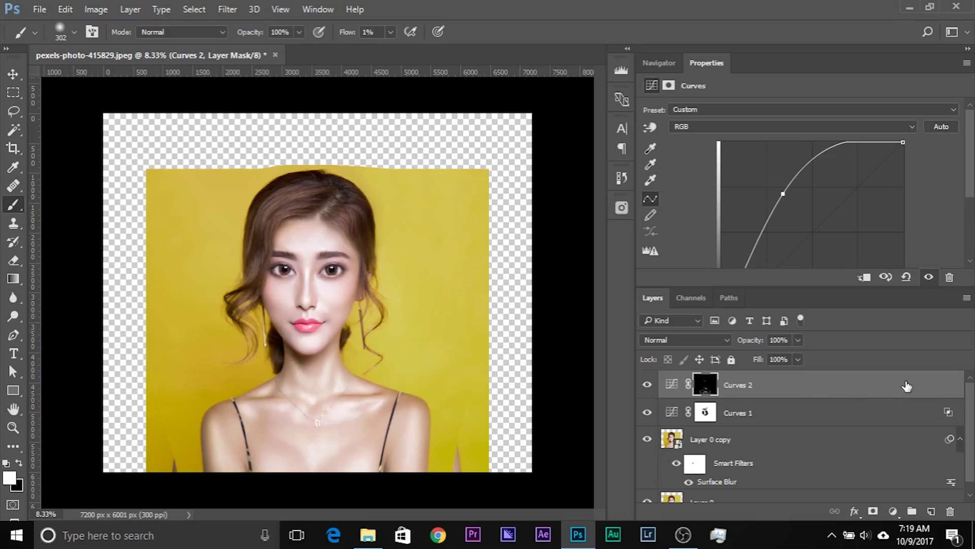
{"action": "double_click", "coordinate": [907, 386]}
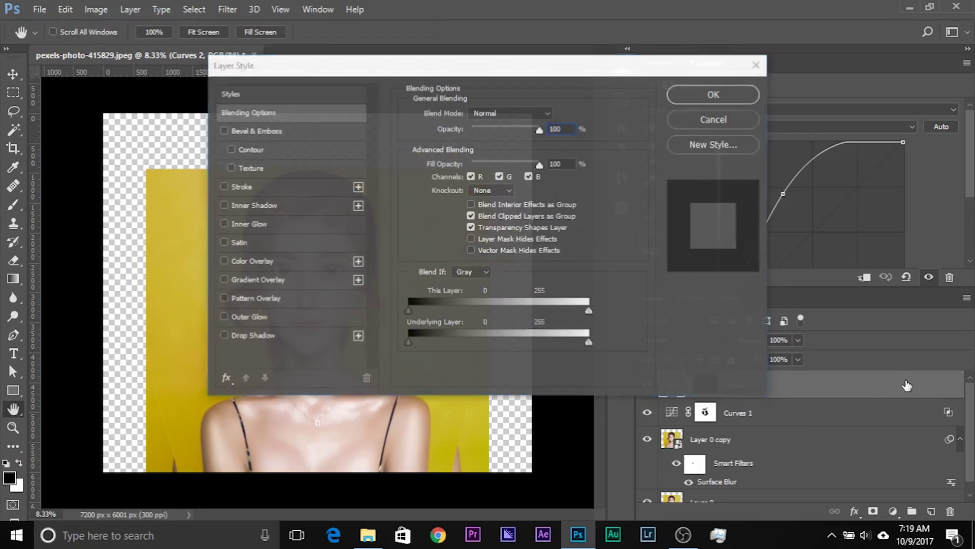
{"action": "left_click_drag", "start_coordinate": [260, 71], "coordinate": [496, 96]}
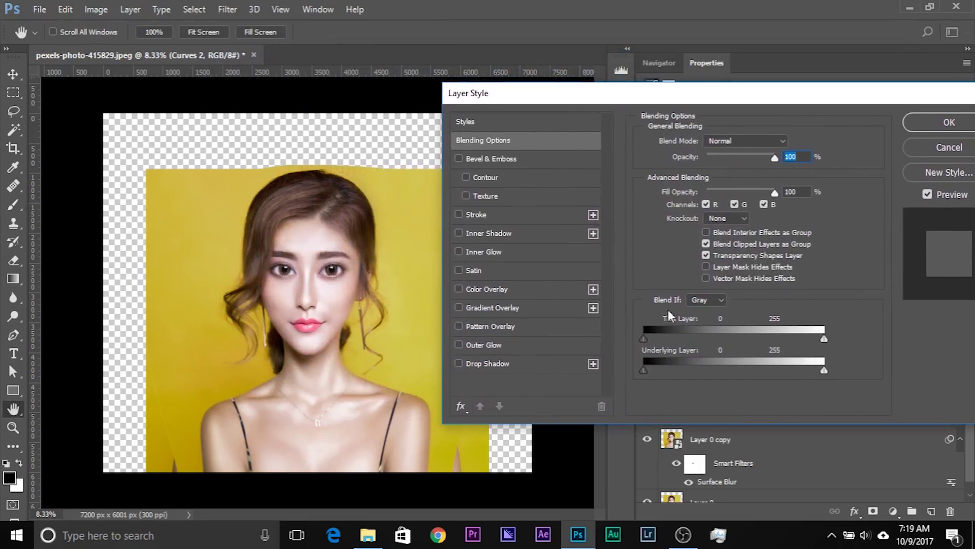
{"action": "left_click_drag", "start_coordinate": [645, 371], "coordinate": [775, 368]}
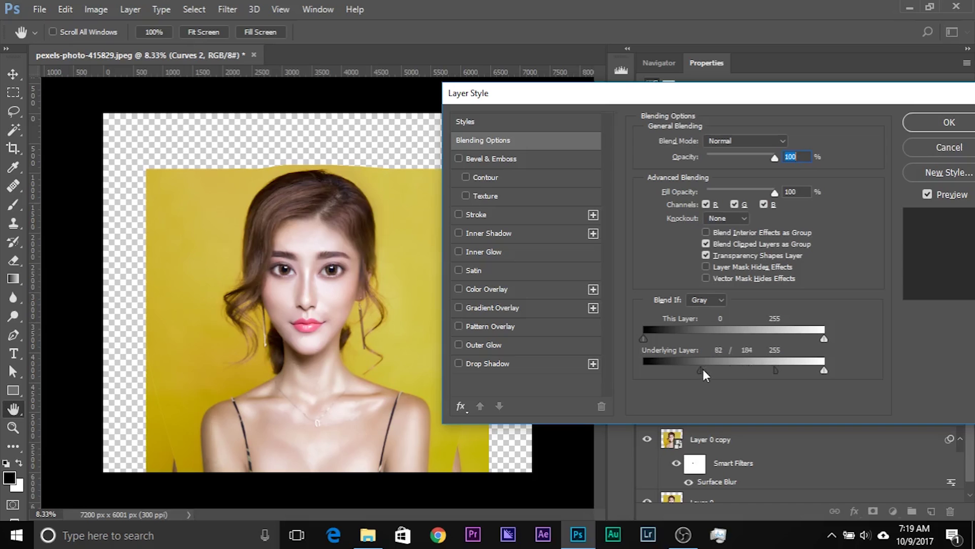
{"action": "left_click", "coordinate": [916, 125]}
{"action": "key", "text": "b"}
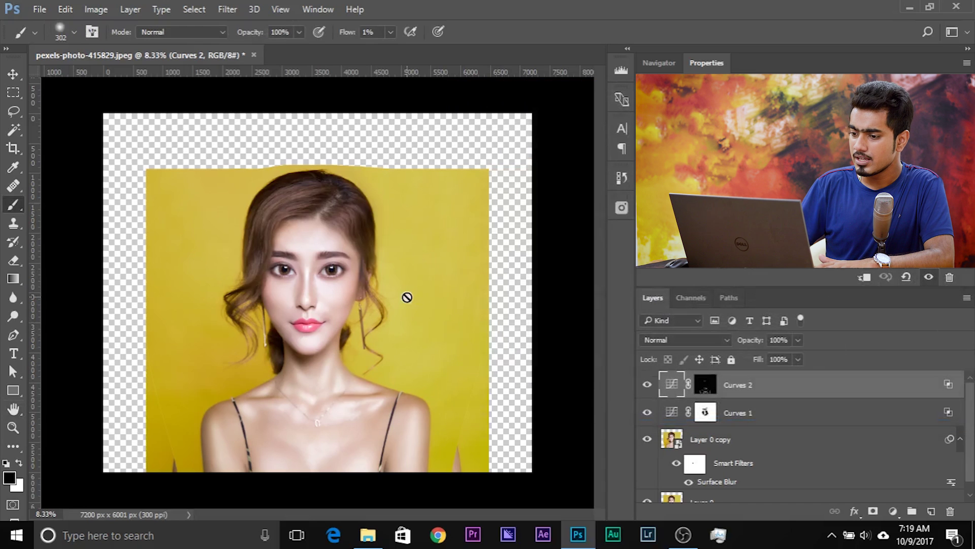
Lower the opacity of the Curves 2 layer to 90%.
{"action": "key", "text": "ctrl+plus"}
{"action": "left_click_drag", "start_coordinate": [370, 387], "coordinate": [381, 331]}
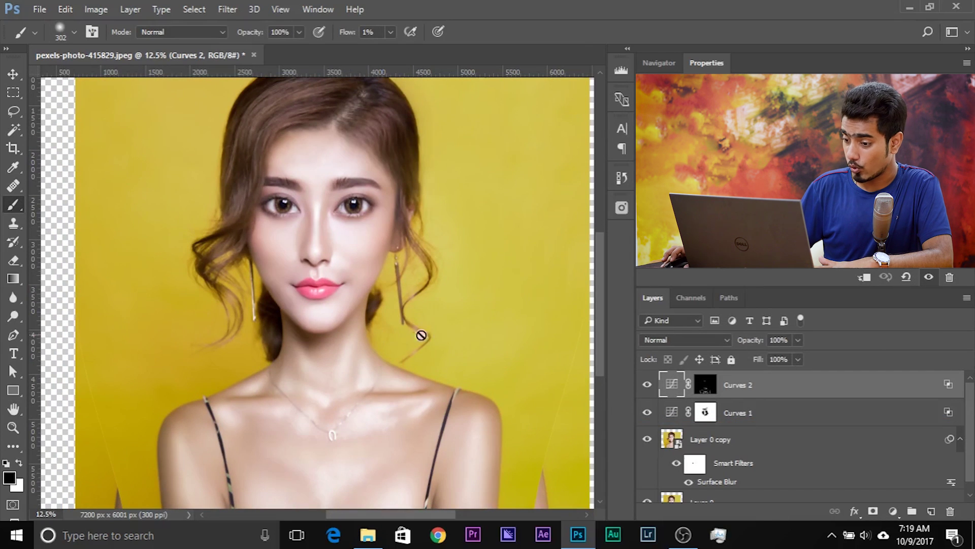
{"action": "left_click", "coordinate": [799, 339]}
{"action": "left_click_drag", "start_coordinate": [773, 355], "coordinate": [661, 337]}
{"action": "type", "text": "90"}
{"action": "key", "text": "Return"}
{"action": "scroll", "coordinate": [498, 153], "scroll_direction": "down", "scroll_amount": 3}
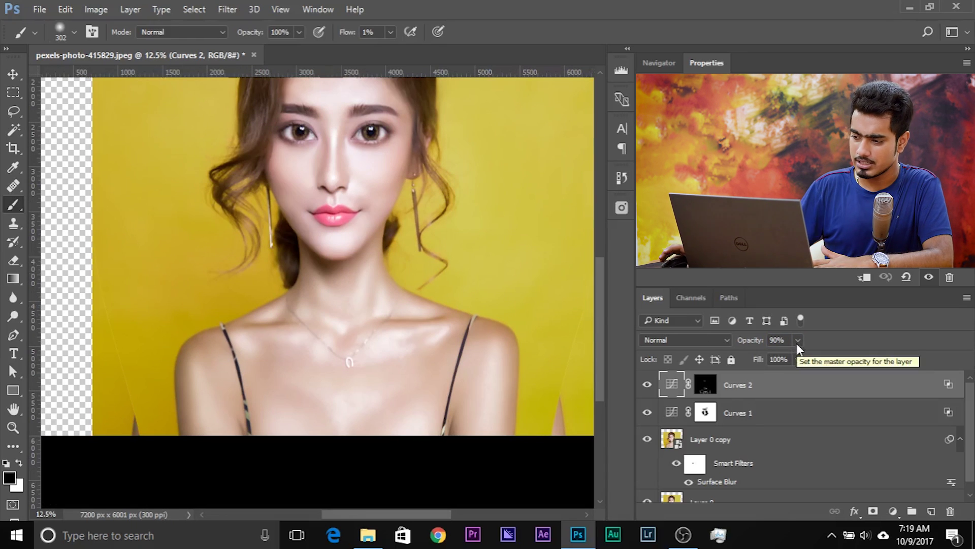
Group the Curves 1 and Curves 2 layers into a group named Skin.
{"action": "left_click_drag", "start_coordinate": [484, 288], "coordinate": [478, 381]}
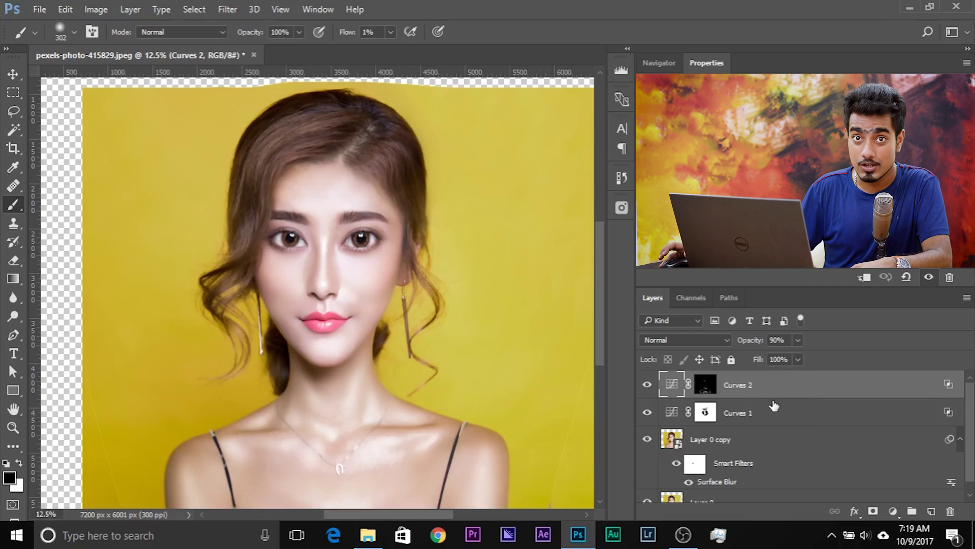
{"action": "left_click", "coordinate": [790, 414], "text": "ctrl"}
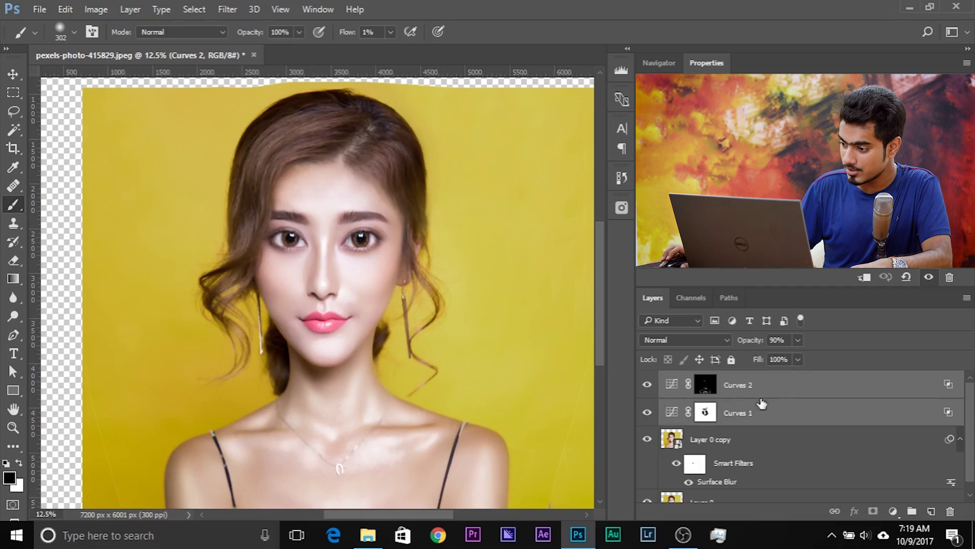
{"action": "key", "text": "ctrl+g"}
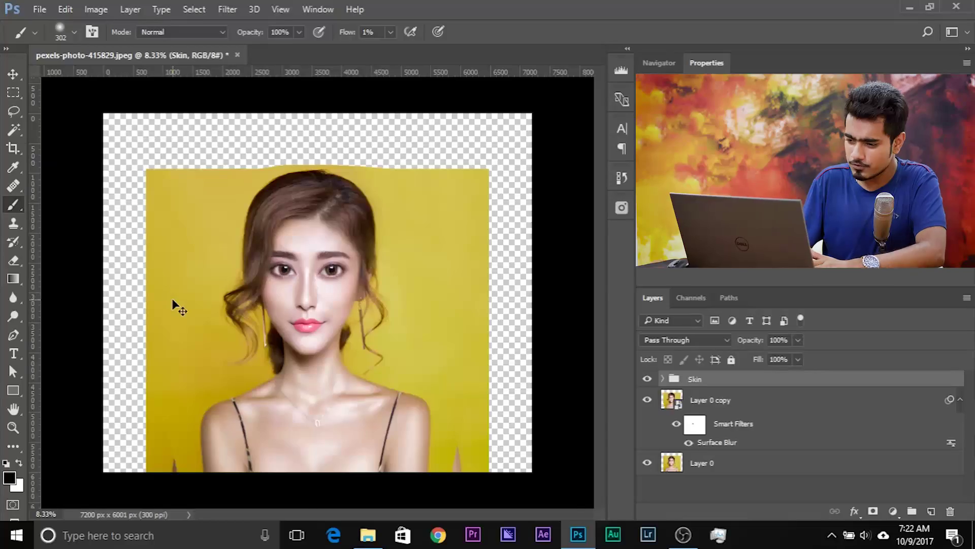
Add a Curves adjustment above the Skin group, raising the midtones and adding a second point in the shadows to brighten the eyes.
{"action": "scroll", "coordinate": [174, 305], "scroll_direction": "up", "scroll_amount": 5}
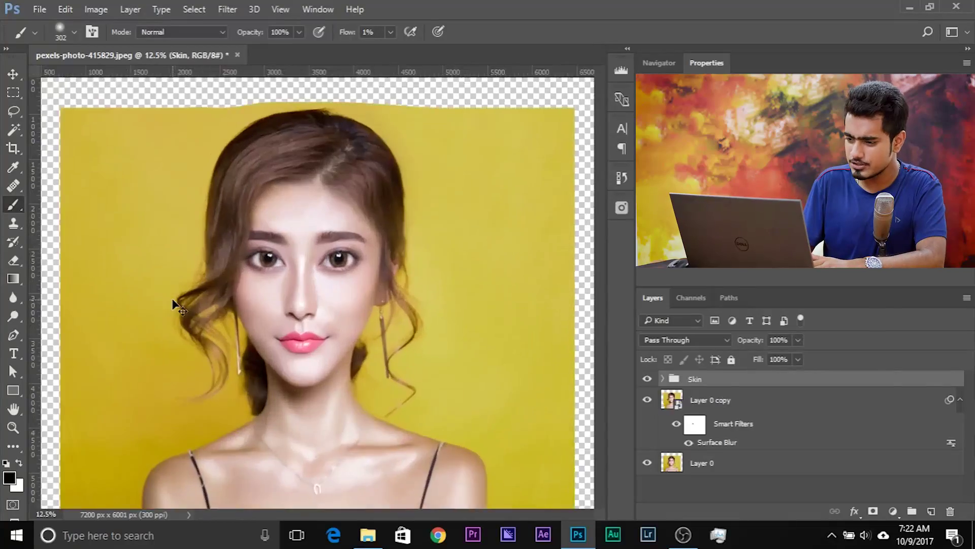
{"action": "scroll", "coordinate": [174, 305], "scroll_direction": "down", "scroll_amount": 1}
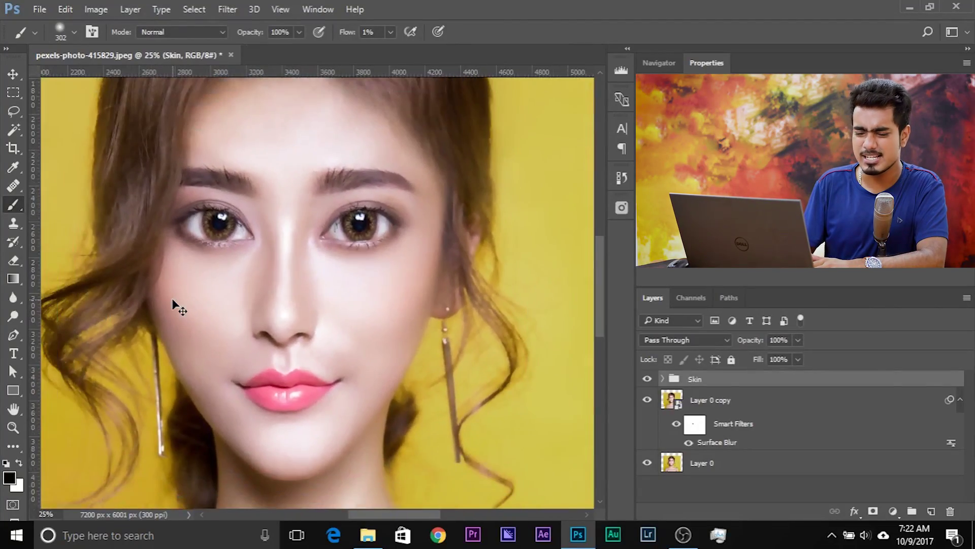
{"action": "key", "text": "ctrl+plus"}
{"action": "key", "text": "ctrl+plus"}
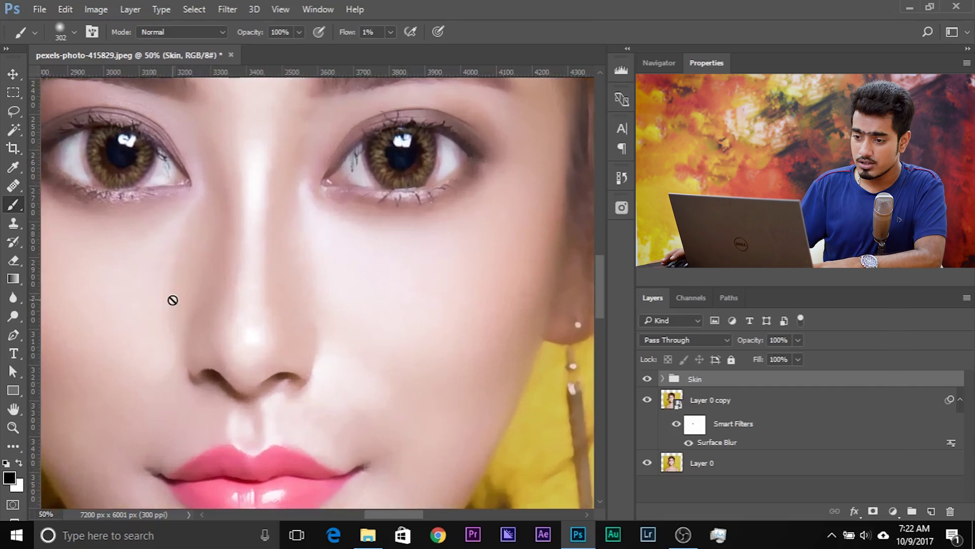
{"action": "left_click_drag", "start_coordinate": [145, 189], "coordinate": [375, 345]}
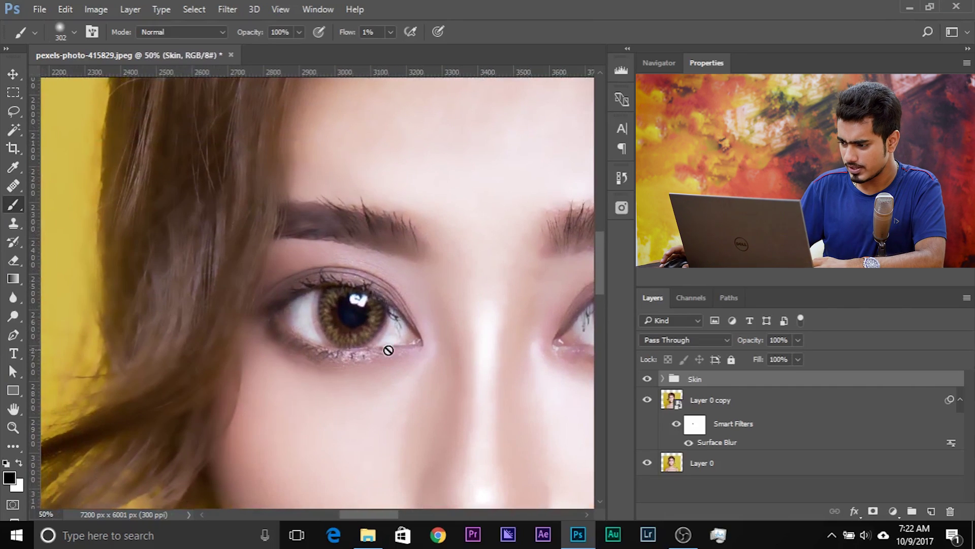
{"action": "left_click", "coordinate": [895, 513]}
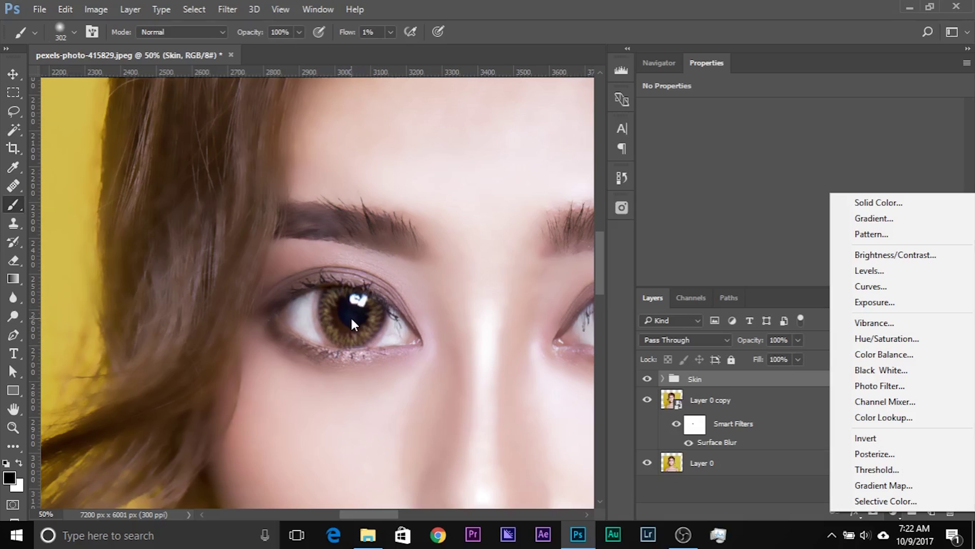
{"action": "left_click", "coordinate": [840, 286]}
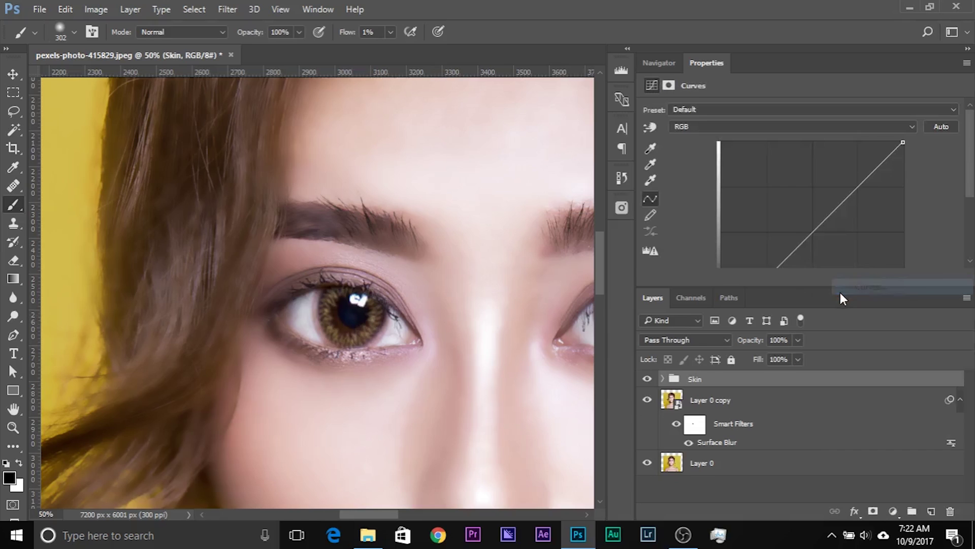
{"action": "left_click_drag", "start_coordinate": [817, 228], "coordinate": [805, 218]}
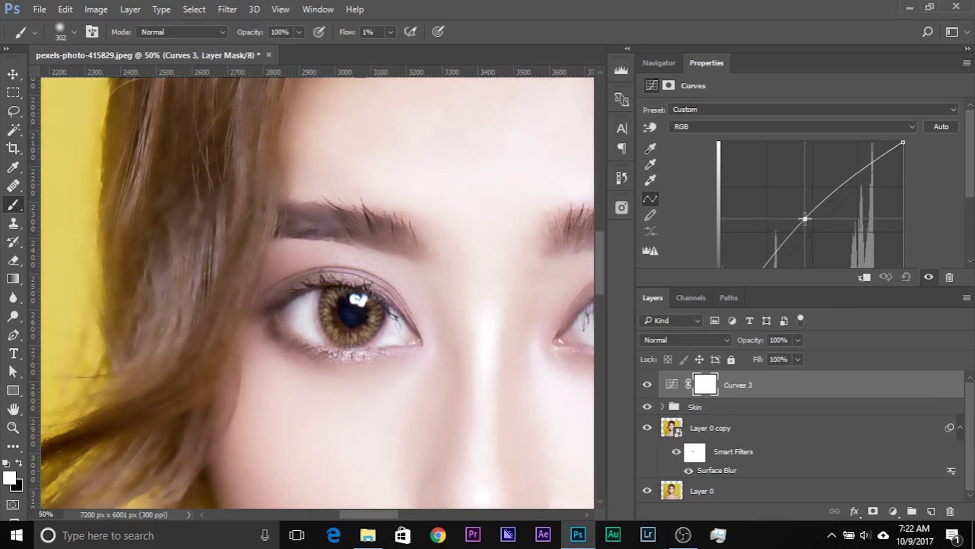
{"action": "scroll", "coordinate": [781, 233], "scroll_direction": "down", "scroll_amount": 3}
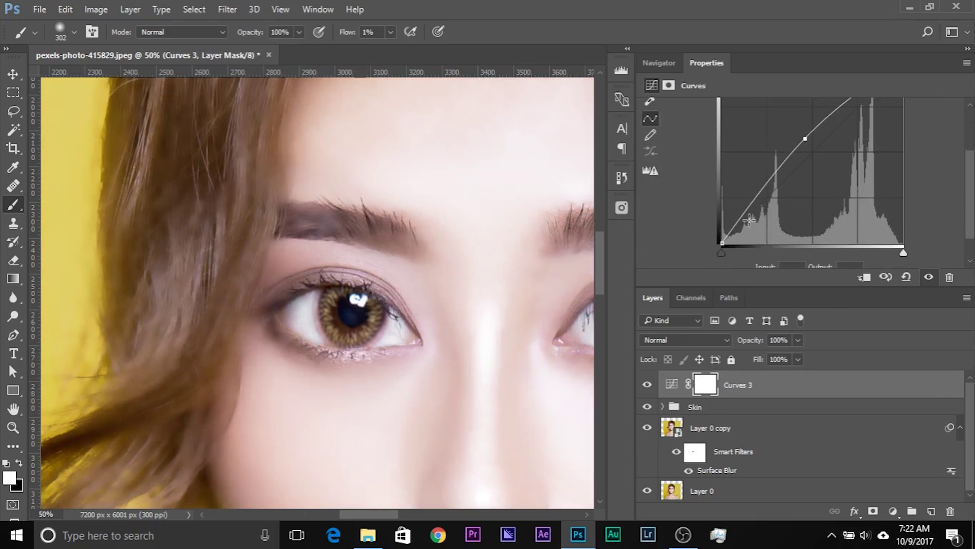
{"action": "left_click_drag", "start_coordinate": [738, 223], "coordinate": [741, 222]}
Invert the Curves 3 mask to black and paint the first iris in white with a 102 px brush at 100% flow.
{"action": "left_click", "coordinate": [712, 389]}
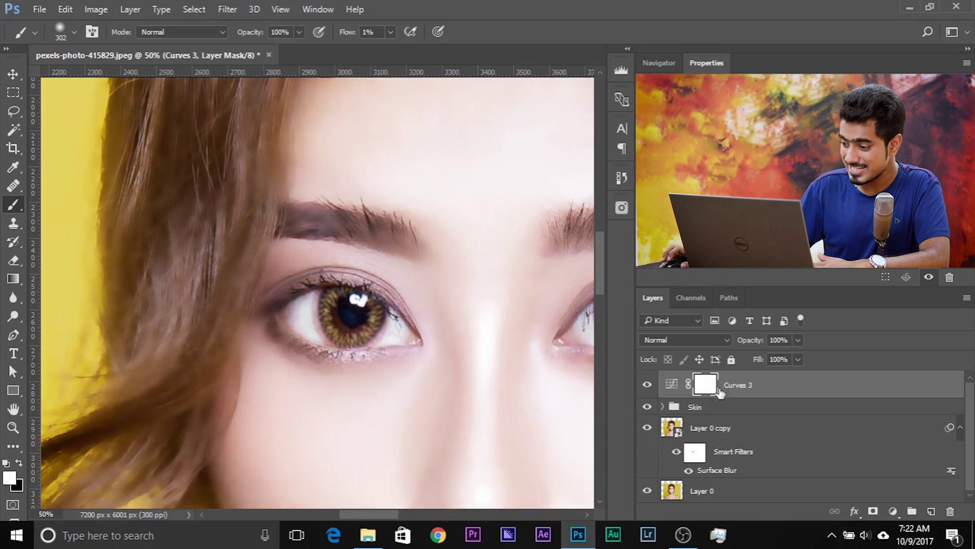
{"action": "key", "text": "ctrl+i"}
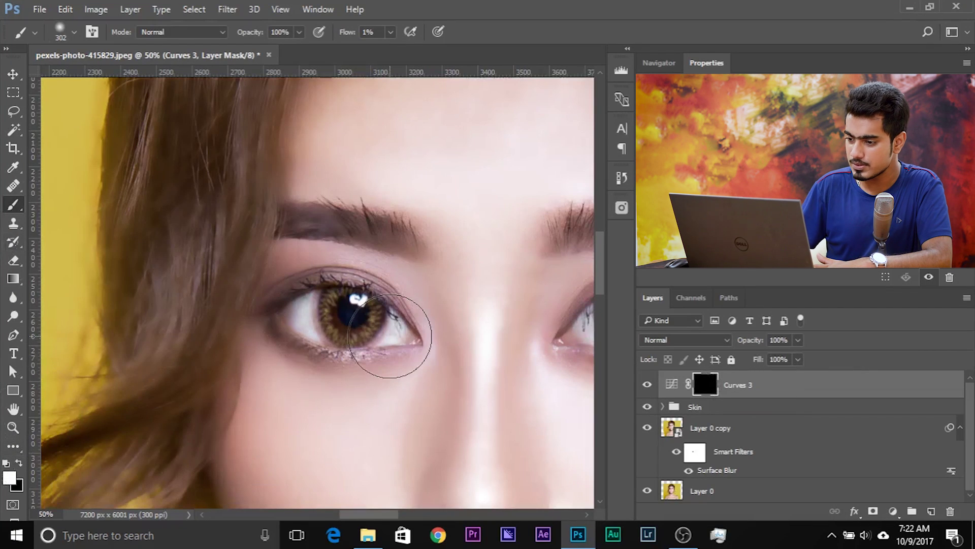
{"action": "key", "text": "ctrl+plus"}
{"action": "key", "text": "ctrl+plus"}
{"action": "left_click_drag", "start_coordinate": [384, 336], "coordinate": [370, 337]}
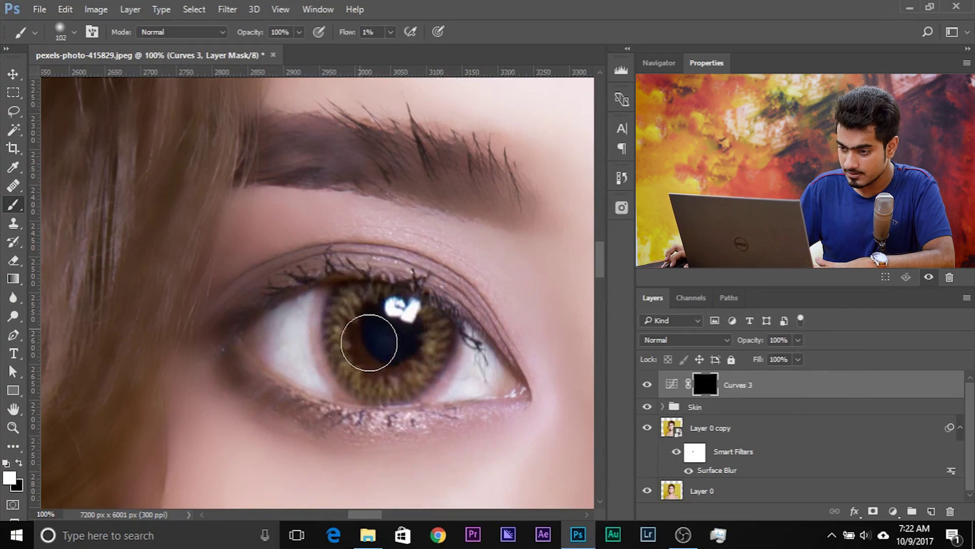
{"action": "left_click", "coordinate": [391, 32]}
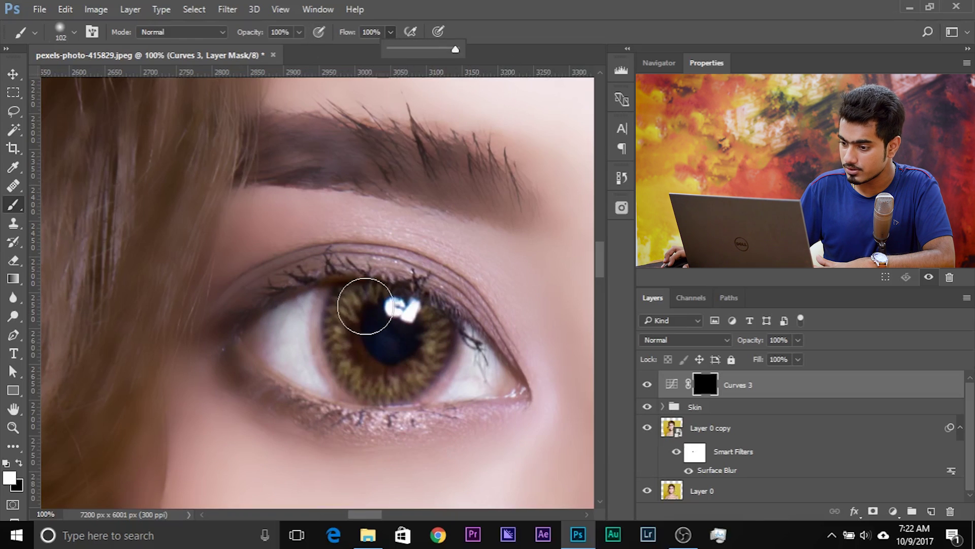
{"action": "left_click", "coordinate": [364, 306]}
{"action": "mouse_move", "coordinate": [371, 327]}
{"action": "left_mouse_down"}
{"action": "mouse_move", "coordinate": [376, 359]}
{"action": "mouse_move", "coordinate": [425, 342]}
{"action": "mouse_move", "coordinate": [389, 312]}
{"action": "mouse_move", "coordinate": [364, 338]}
{"action": "mouse_move", "coordinate": [374, 374]}
{"action": "mouse_move", "coordinate": [398, 374]}
{"action": "mouse_move", "coordinate": [413, 331]}
{"action": "mouse_move", "coordinate": [414, 312]}
{"action": "mouse_move", "coordinate": [398, 300]}
{"action": "left_mouse_up"}
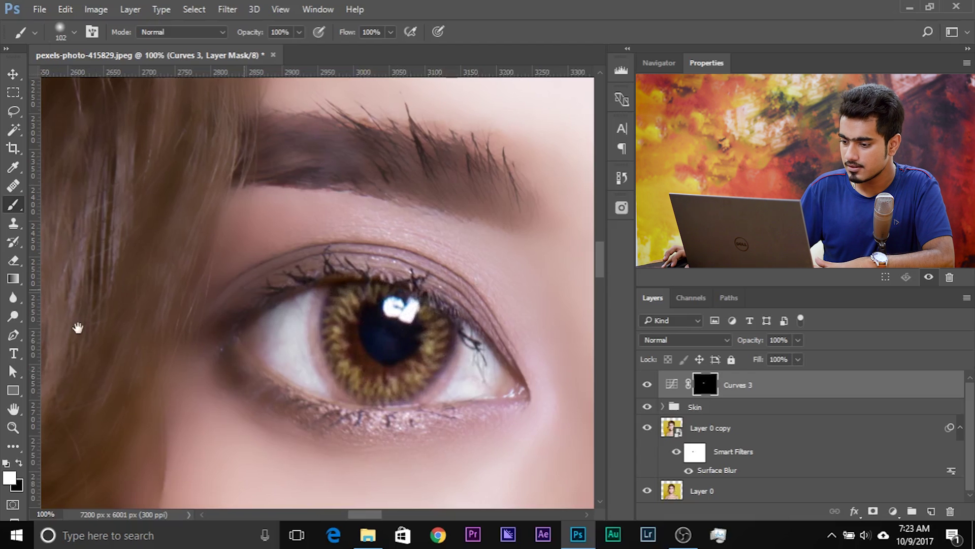
Brighten the iris of the other eye on the Curves 3 mask with the same white brush.
{"action": "left_click_drag", "start_coordinate": [245, 290], "coordinate": [77, 327]}
{"action": "left_click_drag", "start_coordinate": [242, 309], "coordinate": [518, 222]}
{"action": "mouse_move", "coordinate": [174, 329]}
{"action": "left_mouse_down"}
{"action": "mouse_move", "coordinate": [196, 375]}
{"action": "mouse_move", "coordinate": [235, 388]}
{"action": "mouse_move", "coordinate": [250, 337]}
{"action": "mouse_move", "coordinate": [217, 314]}
{"action": "mouse_move", "coordinate": [174, 329]}
{"action": "mouse_move", "coordinate": [257, 377]}
{"action": "left_mouse_up"}
{"action": "left_click_drag", "start_coordinate": [101, 340], "coordinate": [555, 268]}
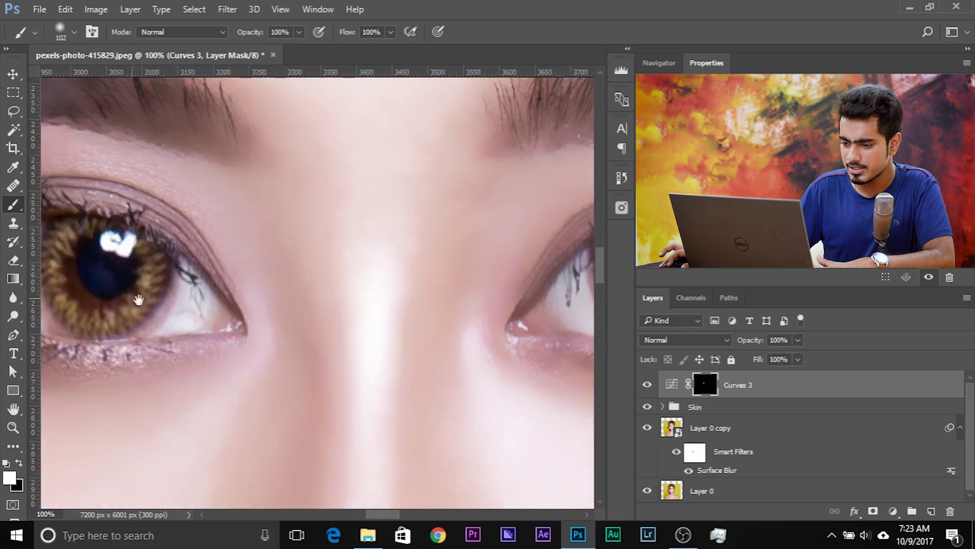
{"action": "left_click_drag", "start_coordinate": [131, 297], "coordinate": [328, 345]}
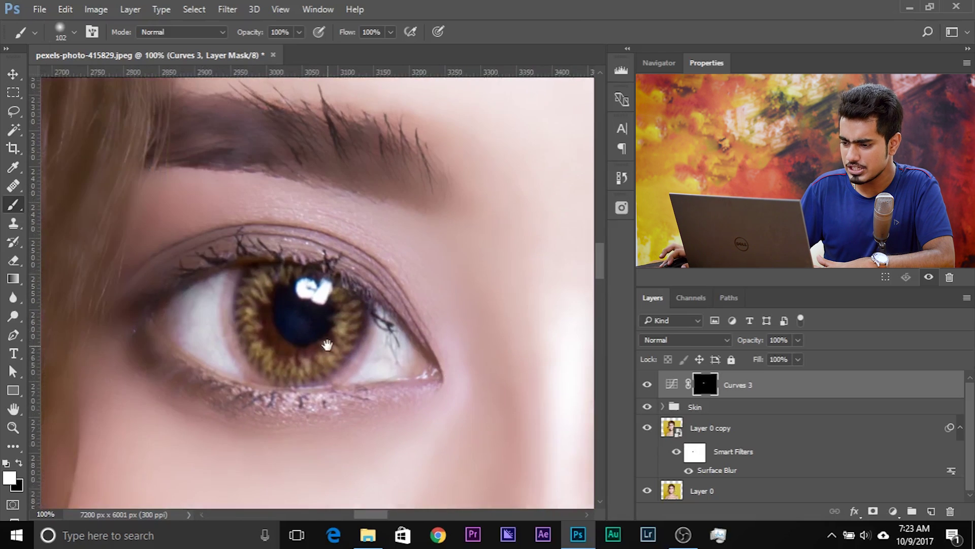
Add a Hue/Saturation adjustment above Curves 3 and set its Hue to +35 to turn the iris green.
{"action": "left_click", "coordinate": [895, 515]}
{"action": "left_click", "coordinate": [869, 337]}
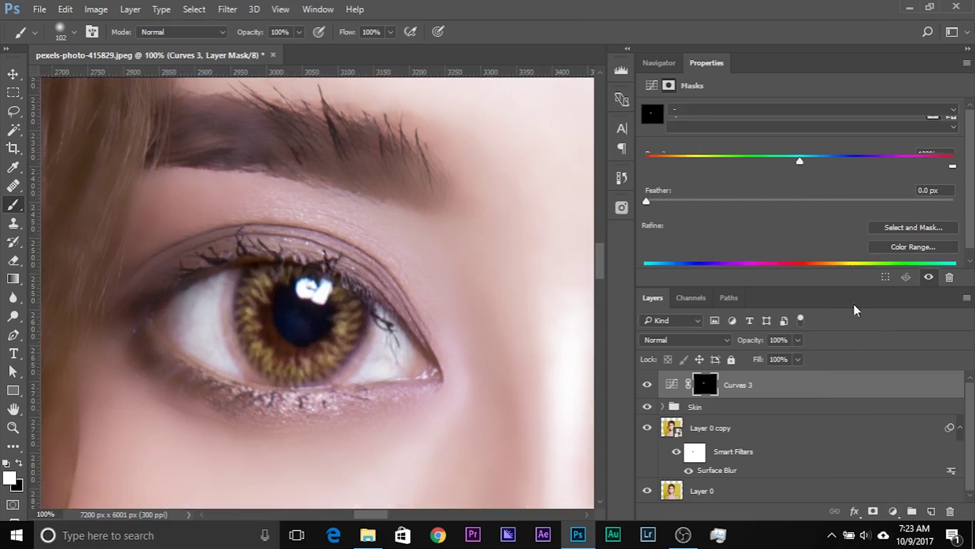
{"action": "left_click_drag", "start_coordinate": [800, 132], "coordinate": [854, 116]}
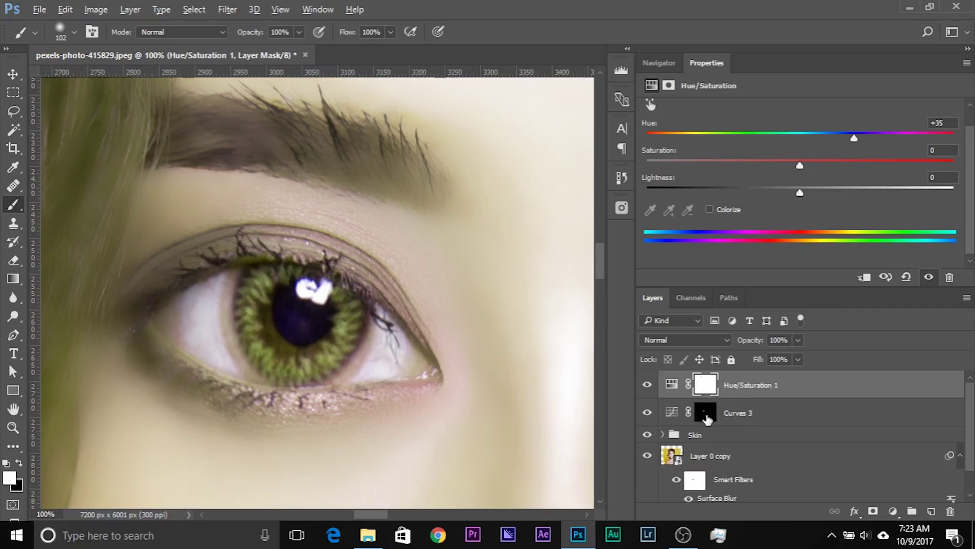
Replace the Hue/Saturation 1 mask with a copy of the Curves 3 mask and set Hue to +45 and Saturation to +10.
{"action": "left_click_drag", "start_coordinate": [707, 418], "coordinate": [705, 386]}
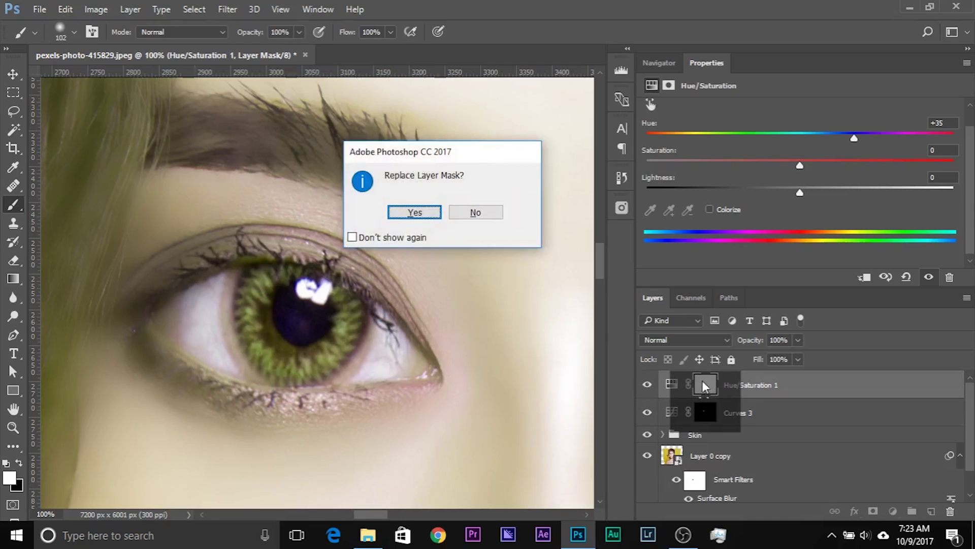
{"action": "left_click", "coordinate": [426, 208]}
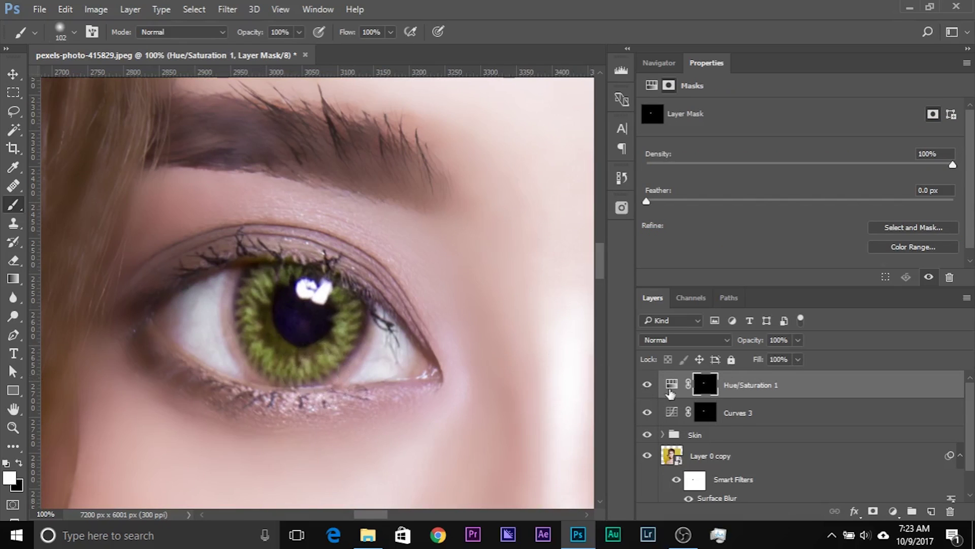
{"action": "left_click", "coordinate": [671, 387]}
{"action": "mouse_move", "coordinate": [865, 160]}
{"action": "left_mouse_down"}
{"action": "mouse_move", "coordinate": [892, 161]}
{"action": "mouse_move", "coordinate": [869, 163]}
{"action": "left_mouse_up"}
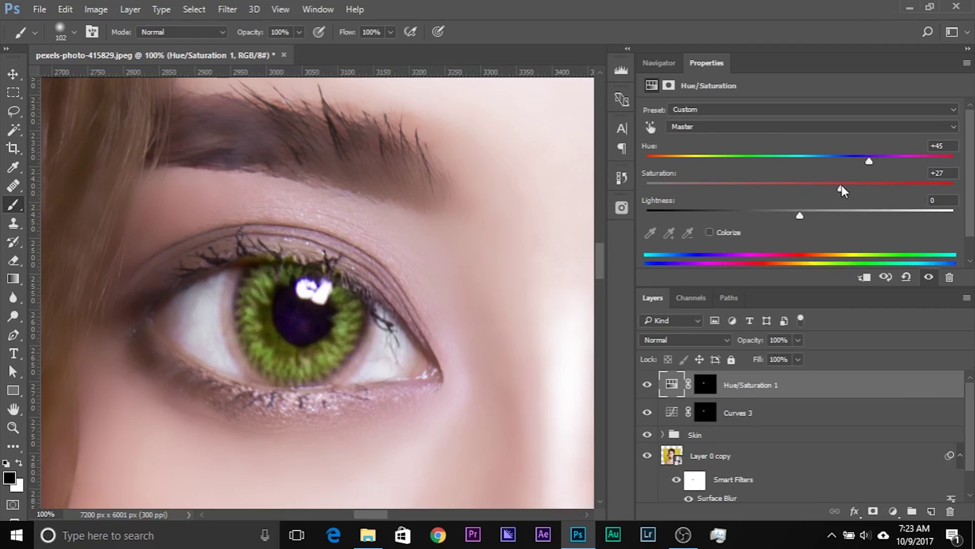
{"action": "left_click_drag", "start_coordinate": [333, 348], "coordinate": [634, 241]}
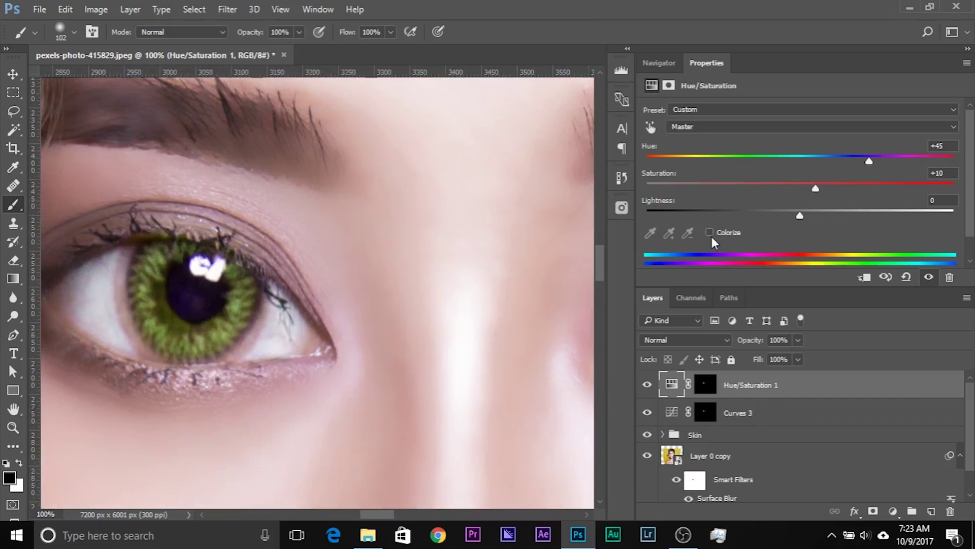
Colorize the irises with the Hue/Saturation adjustment, using Hue 90 and Saturation 40.
{"action": "left_click", "coordinate": [710, 233]}
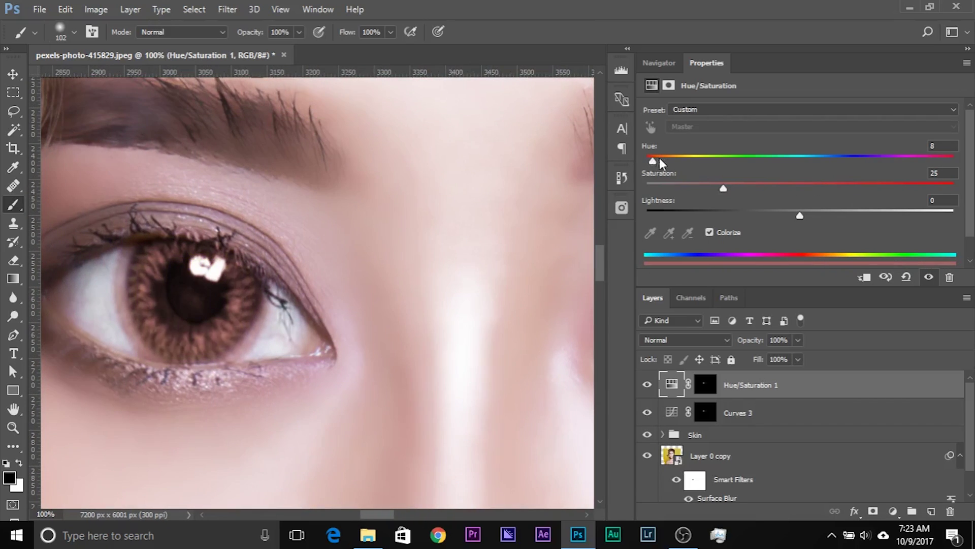
{"action": "left_click_drag", "start_coordinate": [657, 160], "coordinate": [688, 159]}
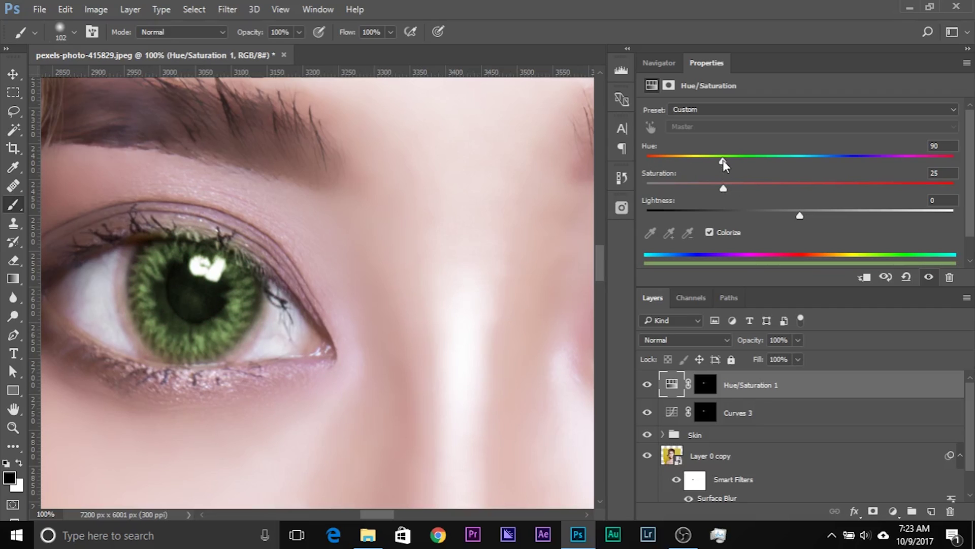
{"action": "left_click_drag", "start_coordinate": [723, 187], "coordinate": [806, 188]}
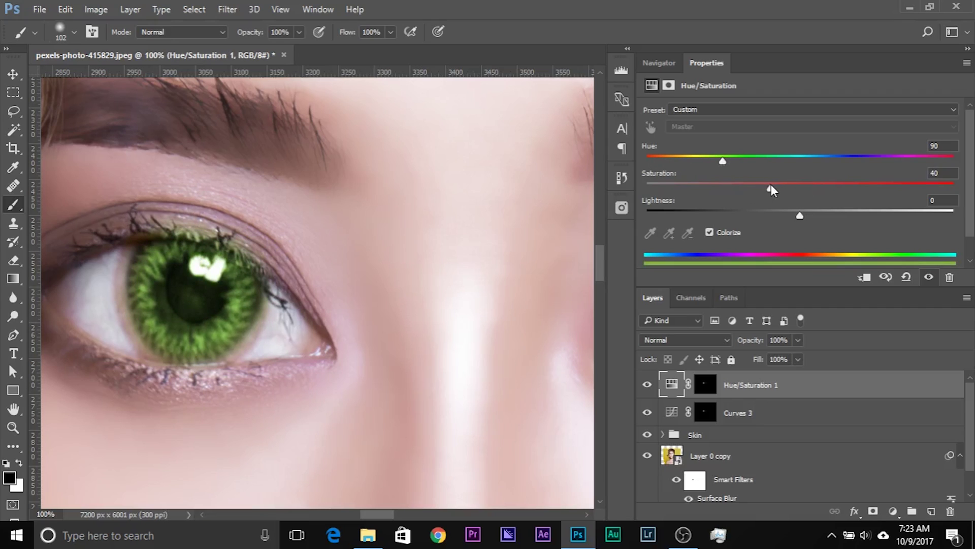
{"action": "scroll", "coordinate": [332, 419], "scroll_direction": "down", "scroll_amount": 5}
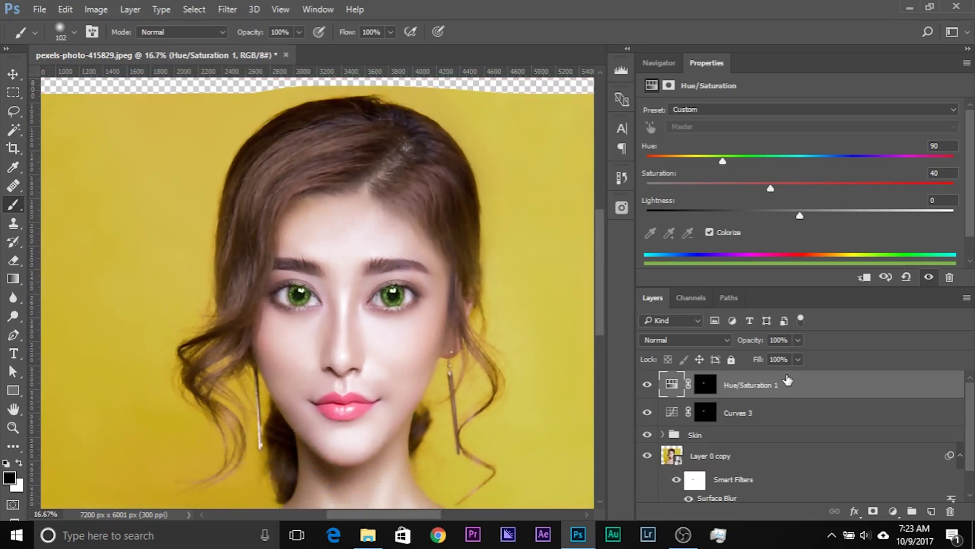
Delete the Hue/Saturation 1 layer and slightly lower the midtone point on the Curves 3 curve.
{"action": "left_click_drag", "start_coordinate": [825, 384], "coordinate": [949, 511]}
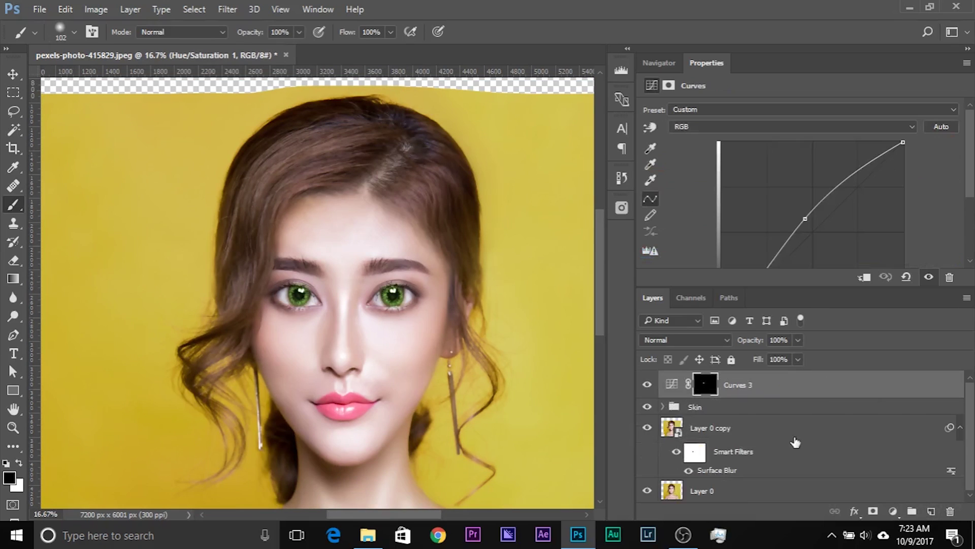
{"action": "key", "text": "ctrl+plus"}
{"action": "key", "text": "ctrl+plus"}
{"action": "key", "text": "ctrl+plus"}
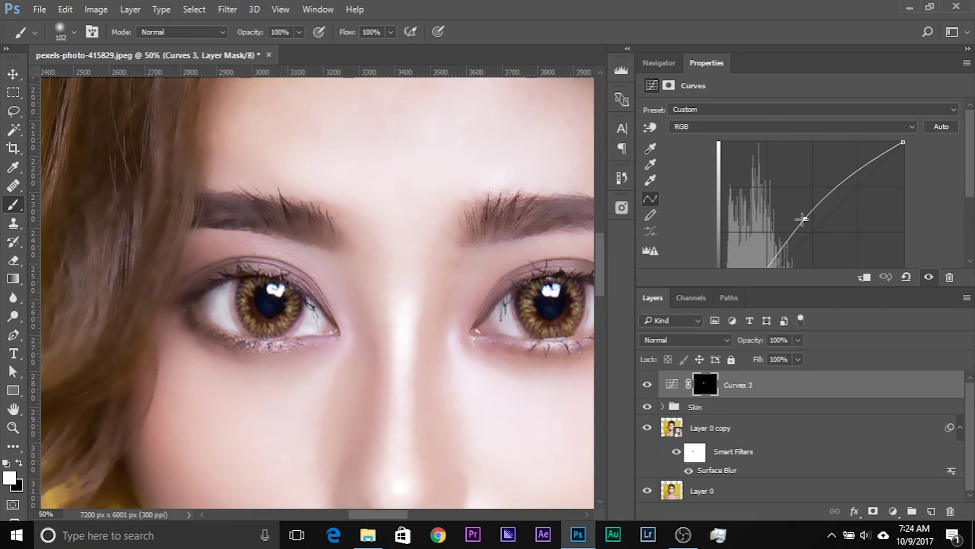
{"action": "left_click_drag", "start_coordinate": [802, 219], "coordinate": [806, 221]}
{"action": "left_click_drag", "start_coordinate": [434, 316], "coordinate": [360, 330]}
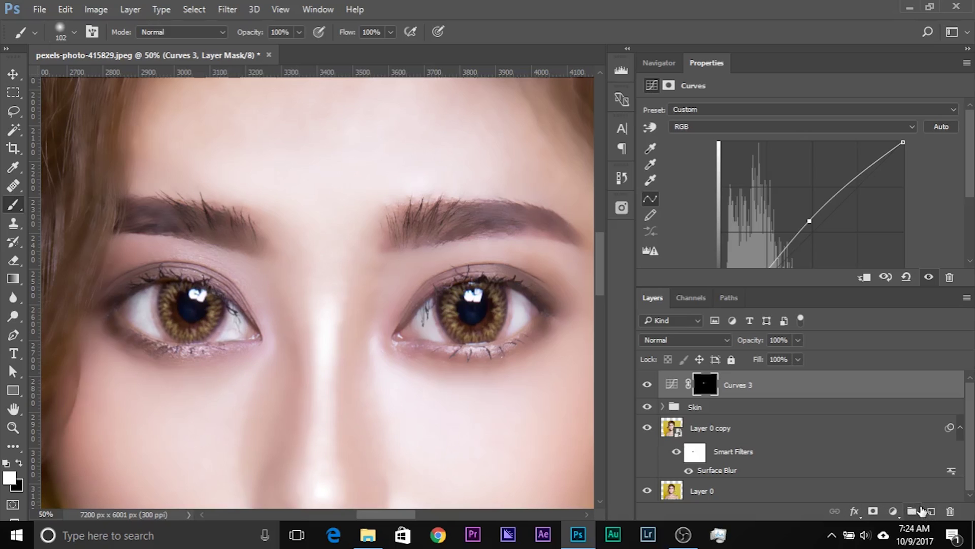
Add a Solid Color fill layer above Curves 3 in 50% gray, hex 808080.
{"action": "left_click", "coordinate": [893, 512]}
{"action": "left_click", "coordinate": [894, 514]}
{"action": "left_click", "coordinate": [892, 510]}
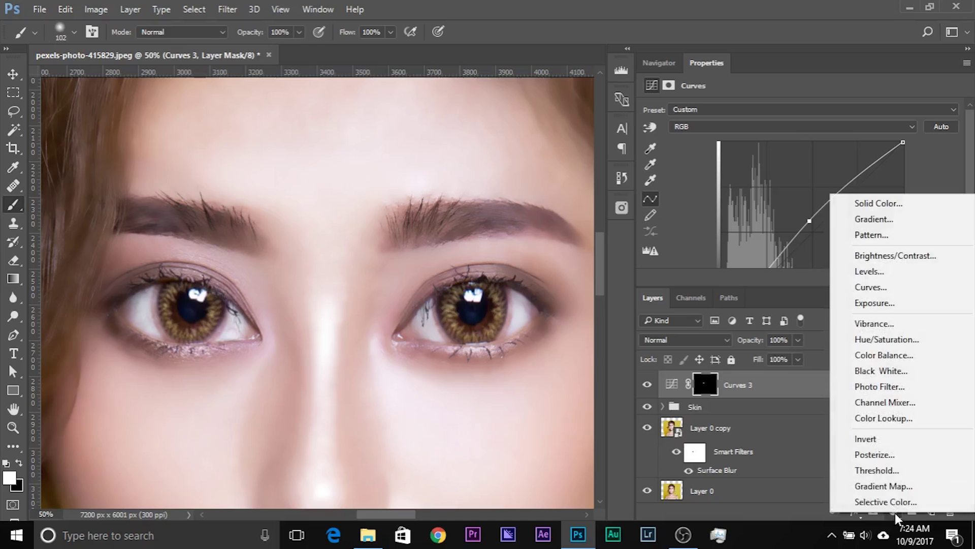
{"action": "left_click", "coordinate": [887, 203]}
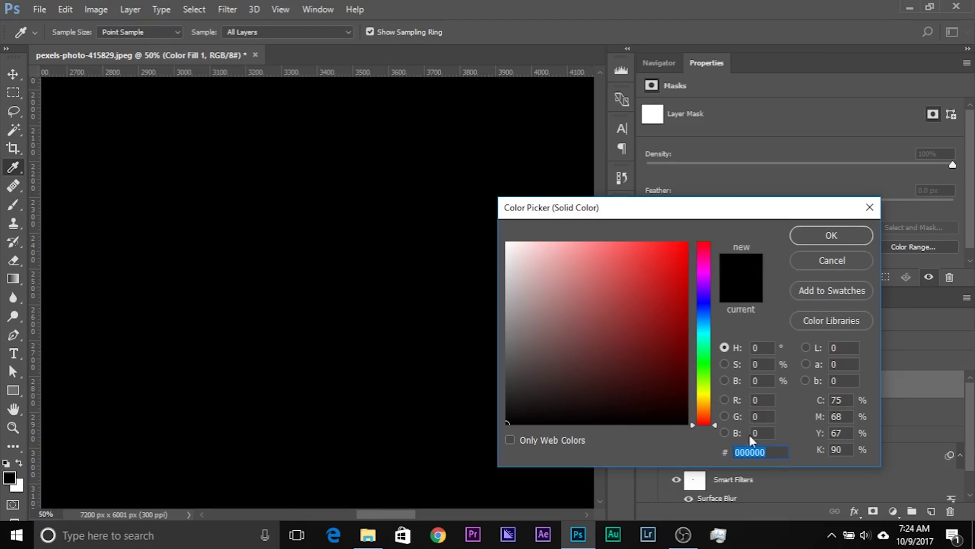
{"action": "type", "text": "808080"}
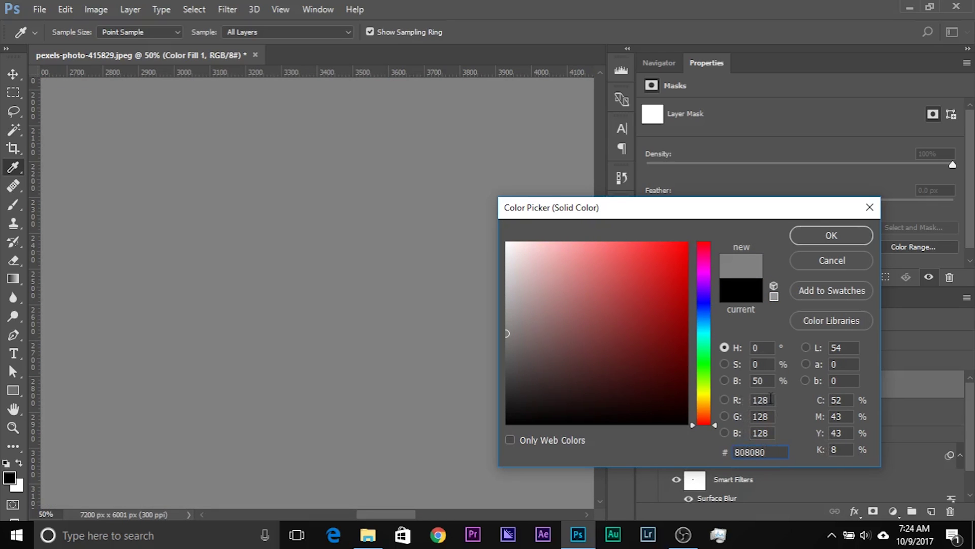
{"action": "left_click", "coordinate": [830, 243]}
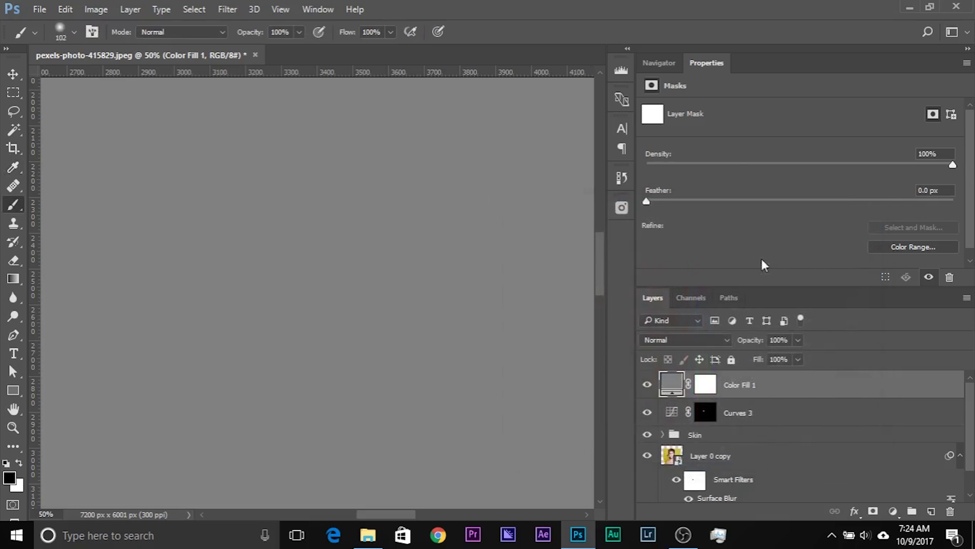
Set the gray fill layer's blend mode to Color Dodge and invert its mask to black.
{"action": "left_click", "coordinate": [703, 339]}
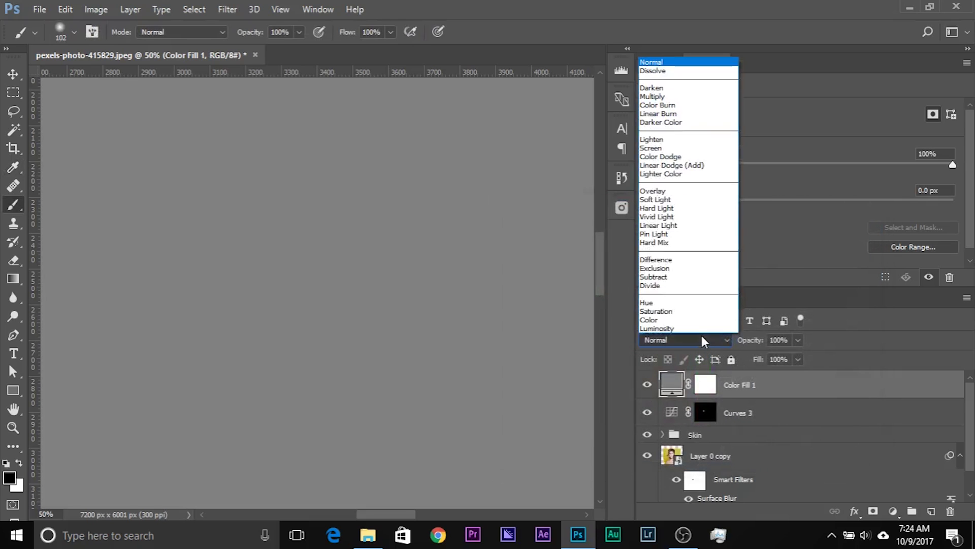
{"action": "left_click", "coordinate": [690, 158]}
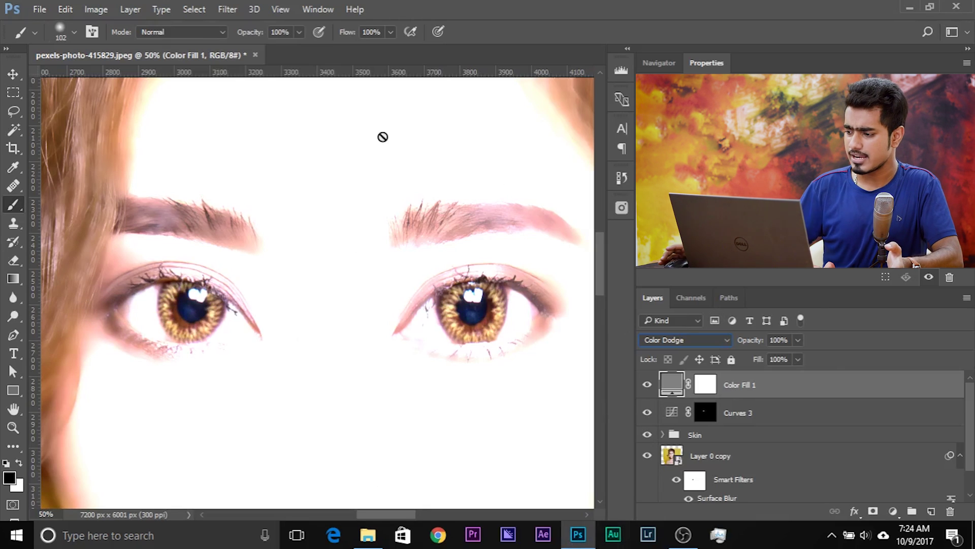
{"action": "left_click", "coordinate": [708, 385]}
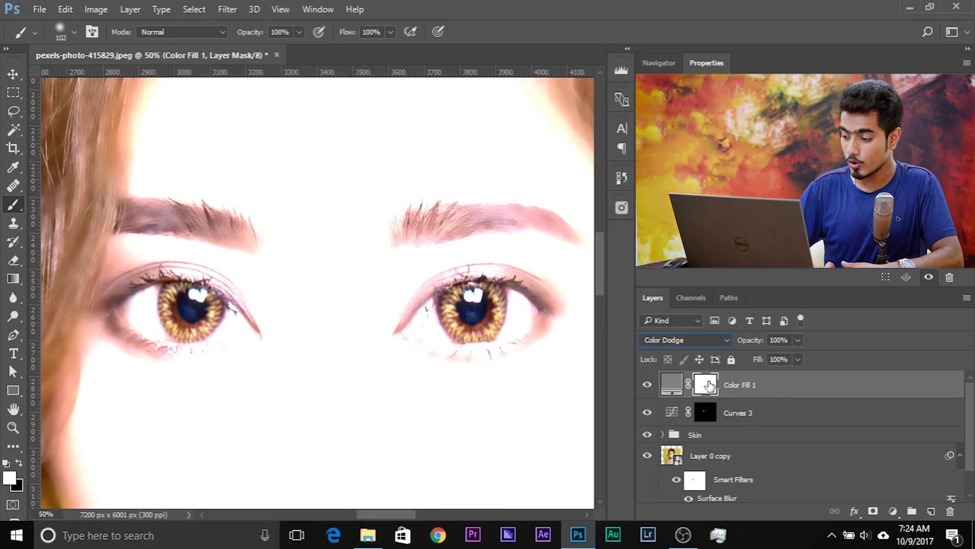
{"action": "key", "text": "ctrl+i"}
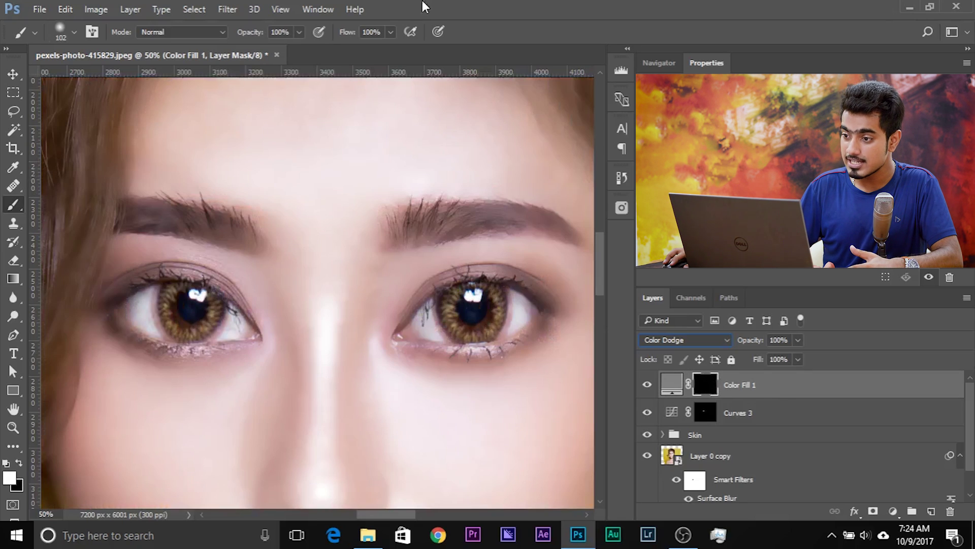
Set the brush flow to 20% and paint the first iris in white on the Color Fill 1 mask with a 70 px brush.
{"action": "left_click_drag", "start_coordinate": [385, 33], "coordinate": [283, 41]}
{"action": "type", "text": "20"}
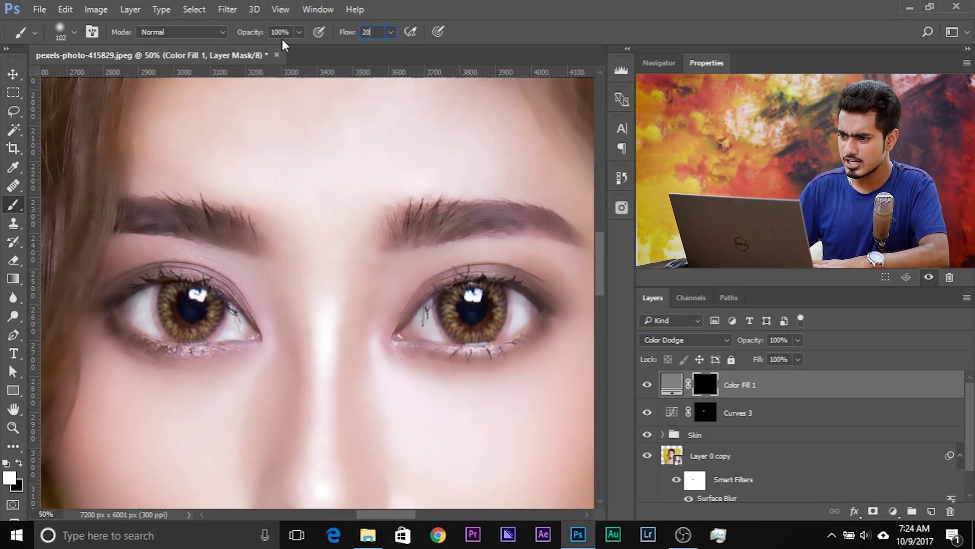
{"action": "key", "text": "Return"}
{"action": "key", "text": "ctrl+1"}
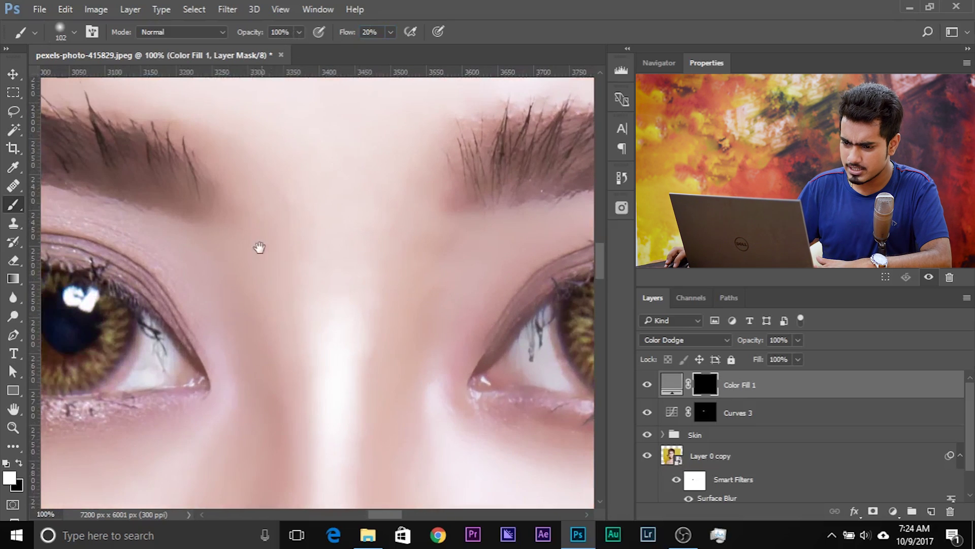
{"action": "left_click_drag", "start_coordinate": [257, 245], "coordinate": [358, 234]}
{"action": "left_click_drag", "start_coordinate": [198, 283], "coordinate": [184, 283]}
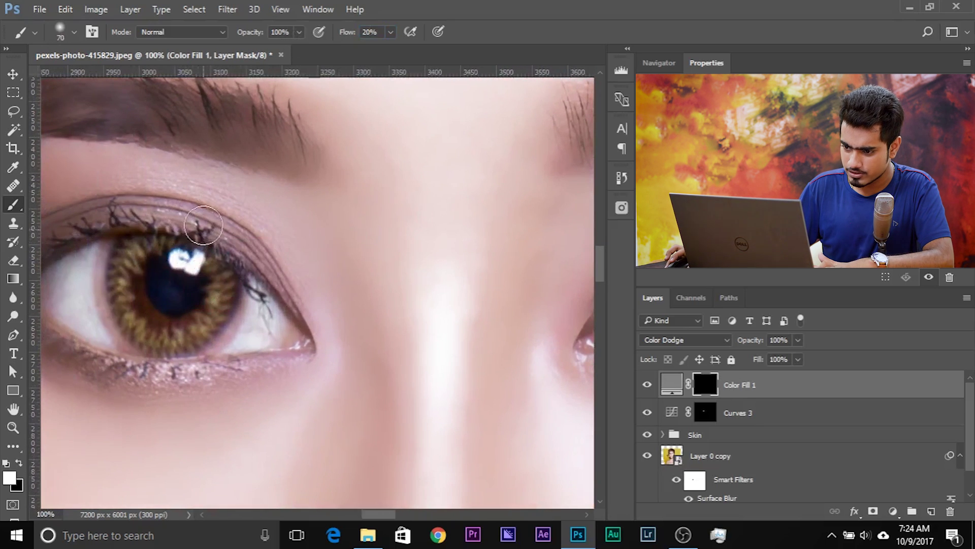
{"action": "mouse_move", "coordinate": [110, 330]}
{"action": "left_mouse_down"}
{"action": "mouse_move", "coordinate": [140, 312]}
{"action": "mouse_move", "coordinate": [154, 324]}
{"action": "mouse_move", "coordinate": [168, 323]}
{"action": "mouse_move", "coordinate": [149, 313]}
{"action": "mouse_move", "coordinate": [179, 317]}
{"action": "mouse_move", "coordinate": [145, 304]}
{"action": "mouse_move", "coordinate": [141, 290]}
{"action": "mouse_move", "coordinate": [178, 320]}
{"action": "mouse_move", "coordinate": [224, 294]}
{"action": "left_mouse_up"}
Paint the other iris on the Color Fill 1 mask with a 92 px white brush and touch up the first iris.
{"action": "mouse_move", "coordinate": [340, 318]}
{"action": "left_mouse_down"}
{"action": "mouse_move", "coordinate": [174, 376]}
{"action": "mouse_move", "coordinate": [66, 367]}
{"action": "left_mouse_up"}
{"action": "mouse_move", "coordinate": [458, 382]}
{"action": "left_mouse_down"}
{"action": "mouse_move", "coordinate": [479, 369]}
{"action": "mouse_move", "coordinate": [459, 376]}
{"action": "mouse_move", "coordinate": [500, 341]}
{"action": "mouse_move", "coordinate": [473, 372]}
{"action": "mouse_move", "coordinate": [413, 339]}
{"action": "mouse_move", "coordinate": [454, 370]}
{"action": "mouse_move", "coordinate": [481, 360]}
{"action": "left_mouse_up"}
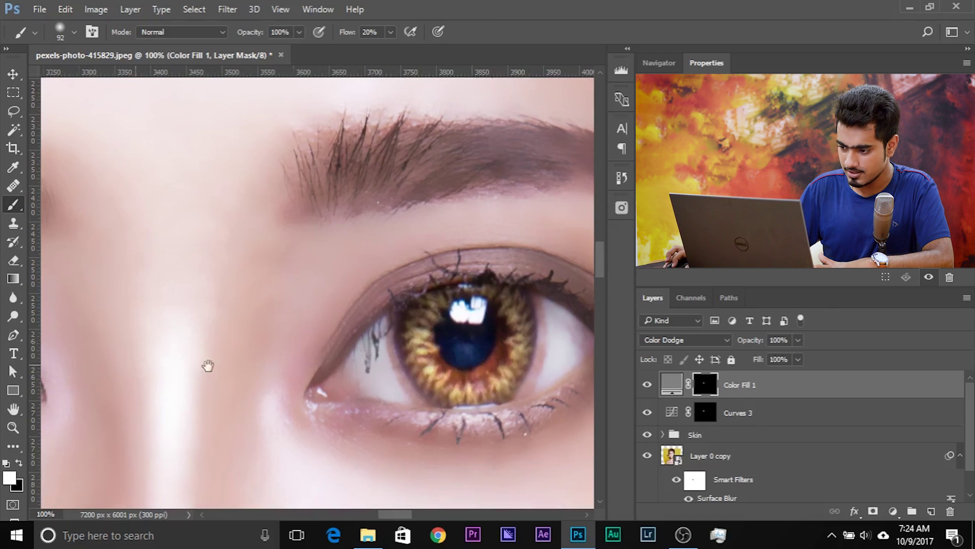
{"action": "left_click_drag", "start_coordinate": [150, 364], "coordinate": [484, 353]}
{"action": "mouse_move", "coordinate": [206, 316]}
{"action": "left_mouse_down"}
{"action": "mouse_move", "coordinate": [209, 336]}
{"action": "mouse_move", "coordinate": [252, 358]}
{"action": "mouse_move", "coordinate": [261, 327]}
{"action": "left_mouse_up"}
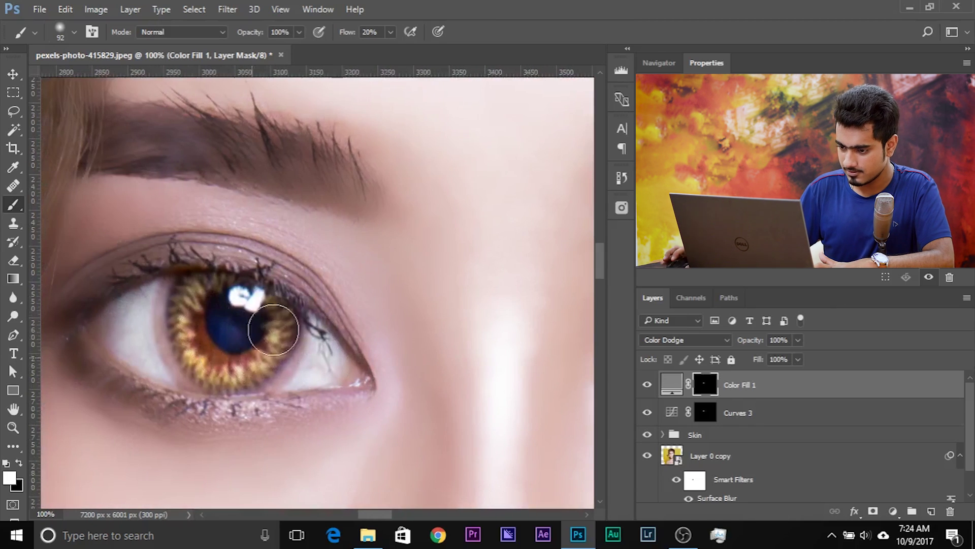
Reduce the opacity of the Color Fill 1 layer to 70%.
{"action": "key", "text": "ctrl+minus"}
{"action": "key", "text": "ctrl+minus"}
{"action": "key", "text": "ctrl+minus"}
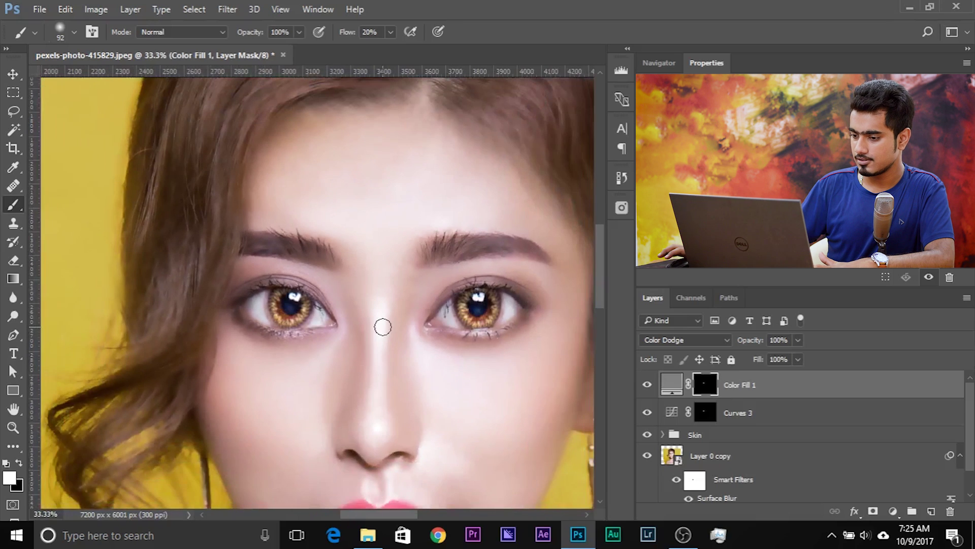
{"action": "left_click_drag", "start_coordinate": [355, 325], "coordinate": [306, 327]}
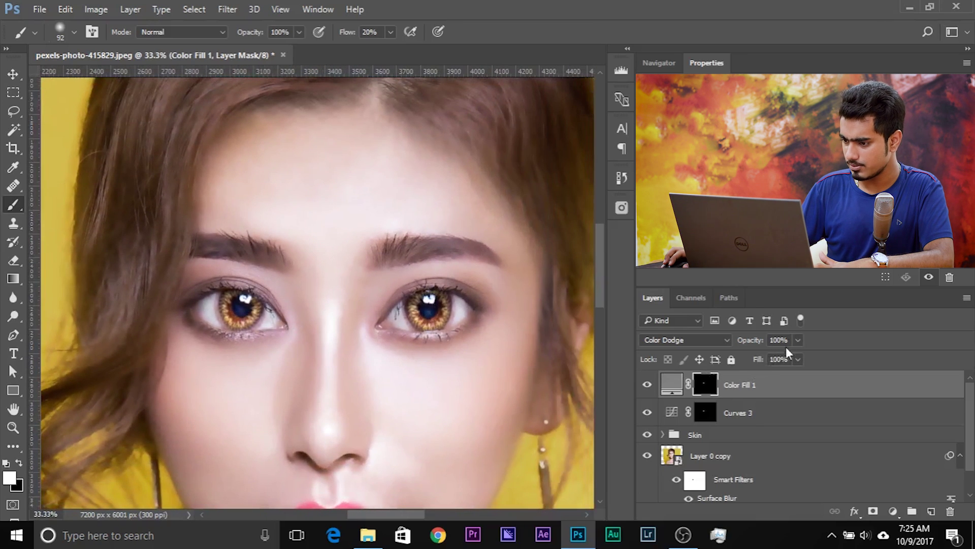
{"action": "left_click_drag", "start_coordinate": [783, 354], "coordinate": [778, 357]}
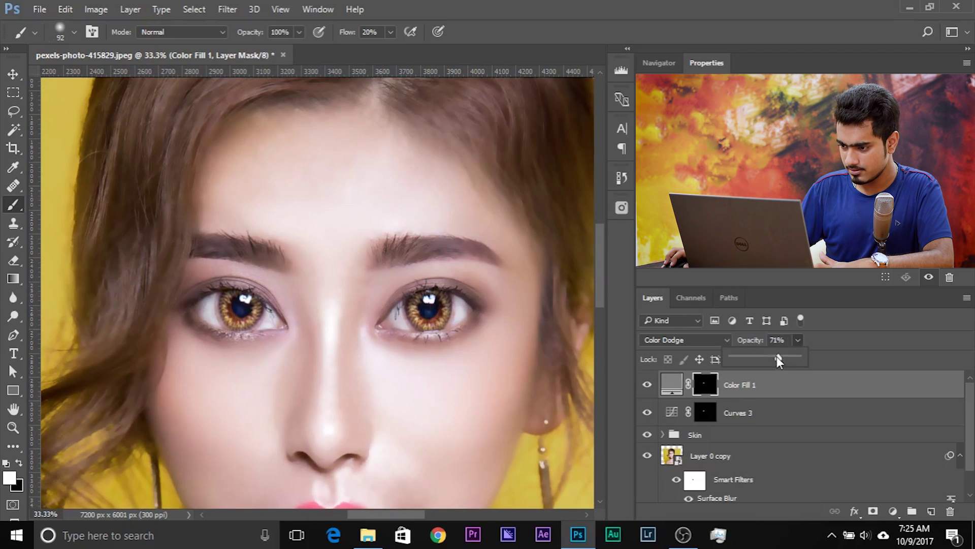
{"action": "left_click", "coordinate": [796, 340]}
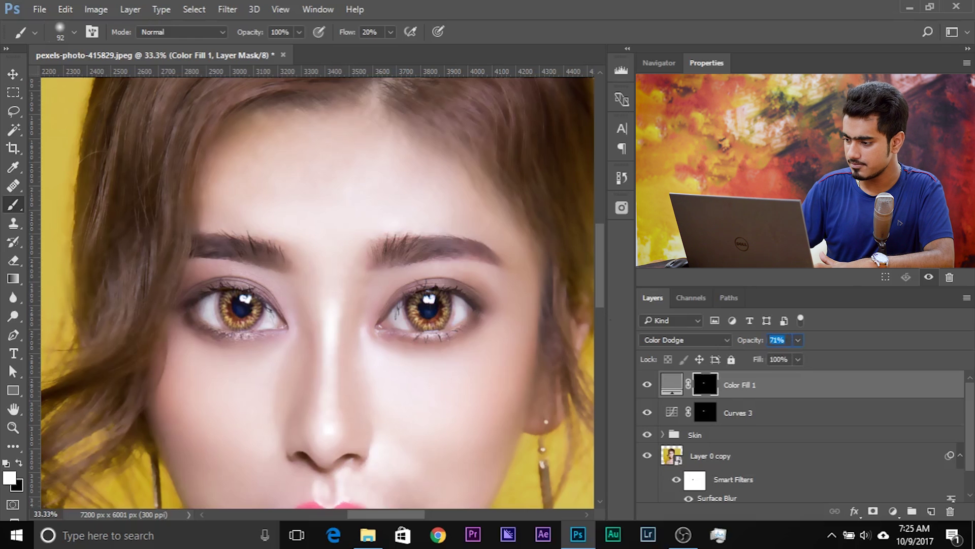
{"action": "key", "text": "ctrl+minus"}
{"action": "key", "text": "ctrl+minus"}
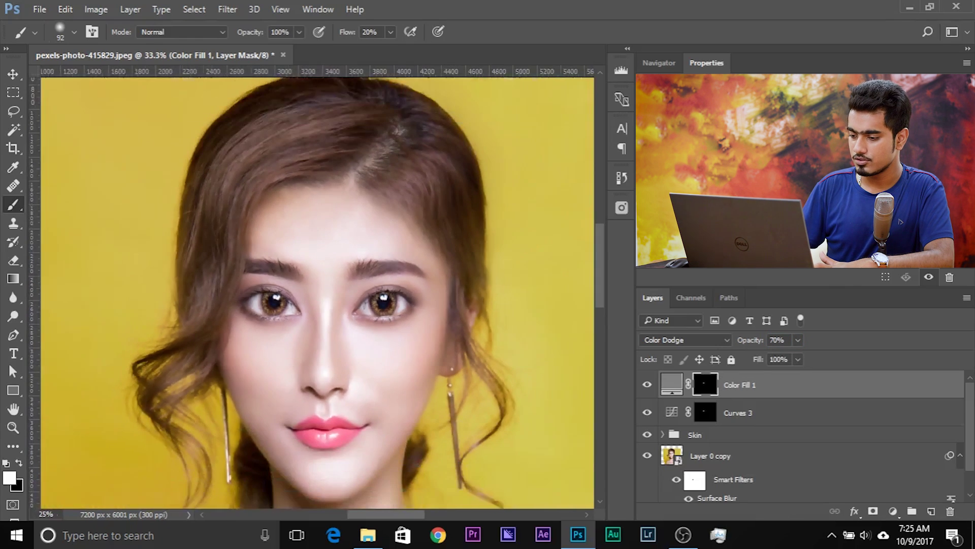
{"action": "left_click_drag", "start_coordinate": [429, 329], "coordinate": [409, 309]}
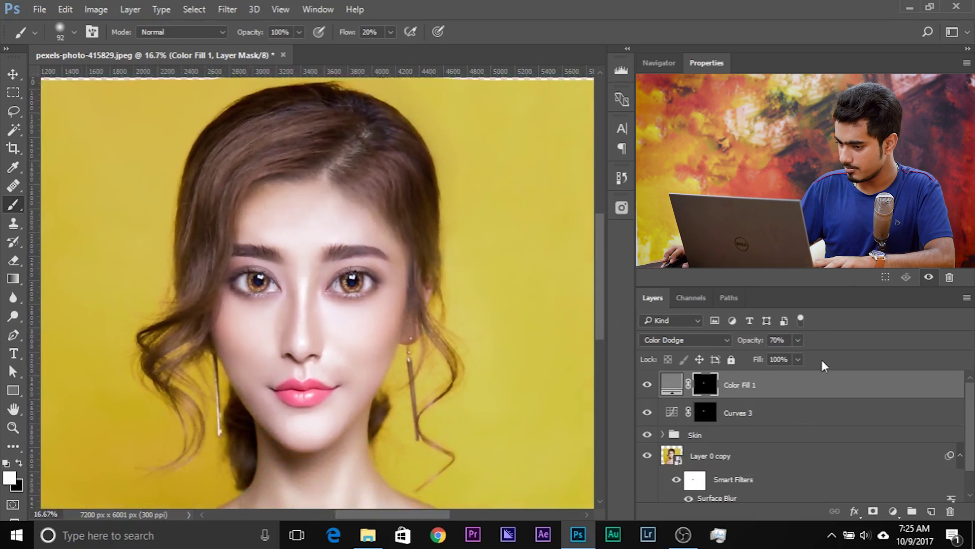
Group the Color Fill 1 and Curves 3 layers and toggle the group's visibility to compare the eyes before and after.
{"action": "left_click", "coordinate": [770, 416], "text": "shift"}
{"action": "key", "text": "ctrl+g"}
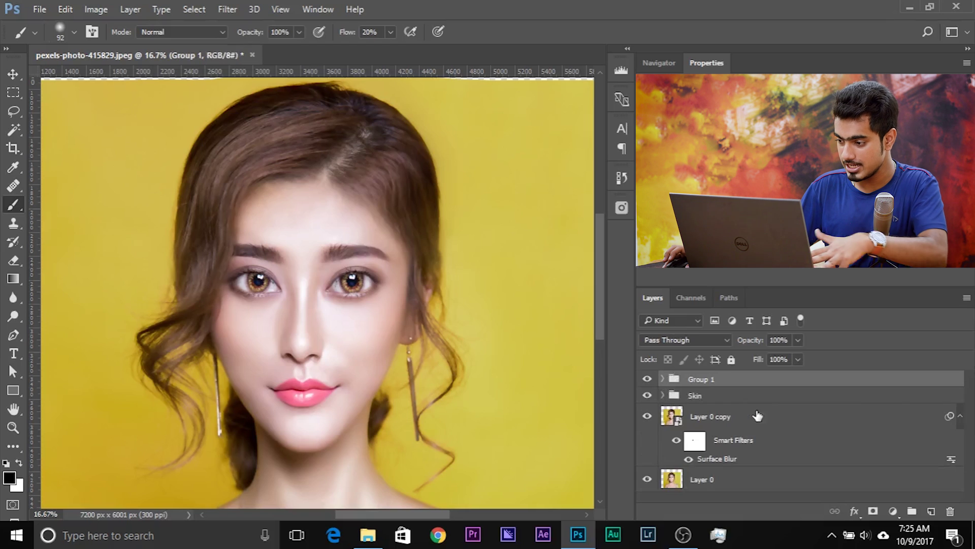
{"action": "left_click", "coordinate": [648, 379]}
{"action": "left_click", "coordinate": [648, 380]}
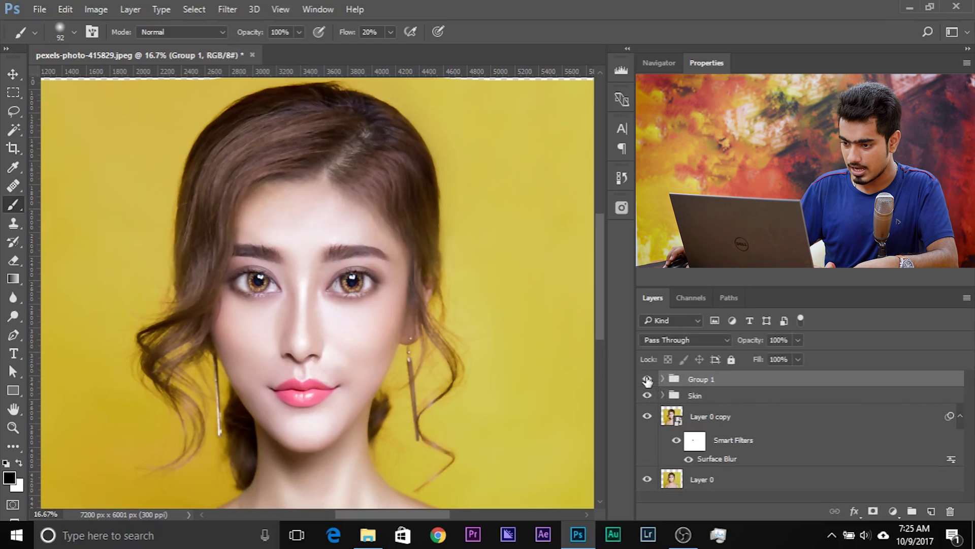
Add a Curves adjustment layer above Color Fill 1 in Group 1, pull its curve down to darken, and invert its mask to black.
{"action": "left_click", "coordinate": [663, 379]}
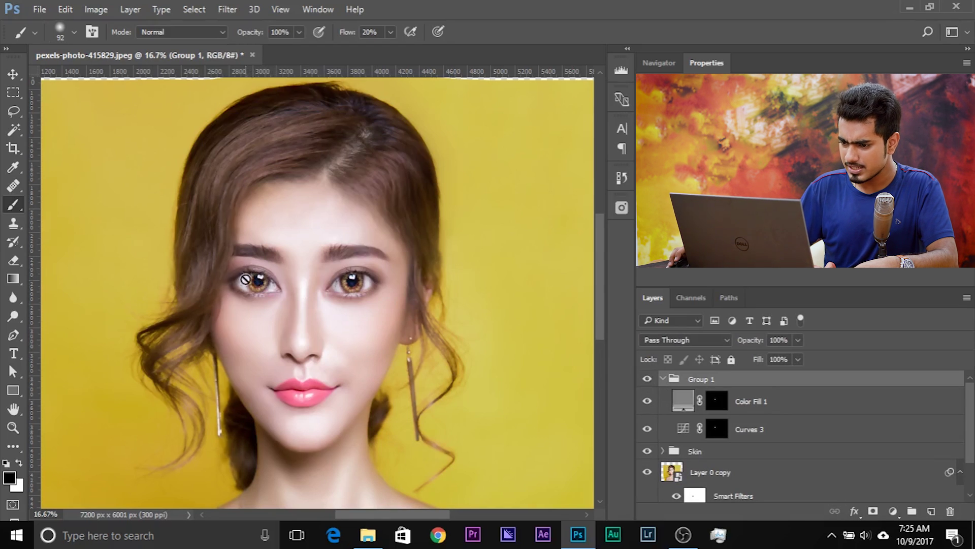
{"action": "key", "text": "ctrl+plus"}
{"action": "key", "text": "ctrl+plus"}
{"action": "key", "text": "ctrl+plus"}
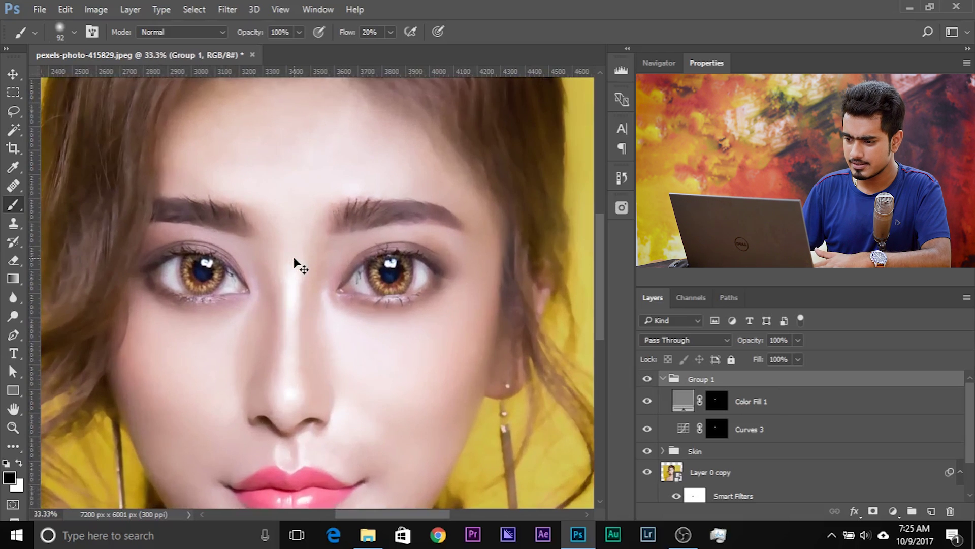
{"action": "key", "text": "ctrl+plus"}
{"action": "key", "text": "ctrl+plus"}
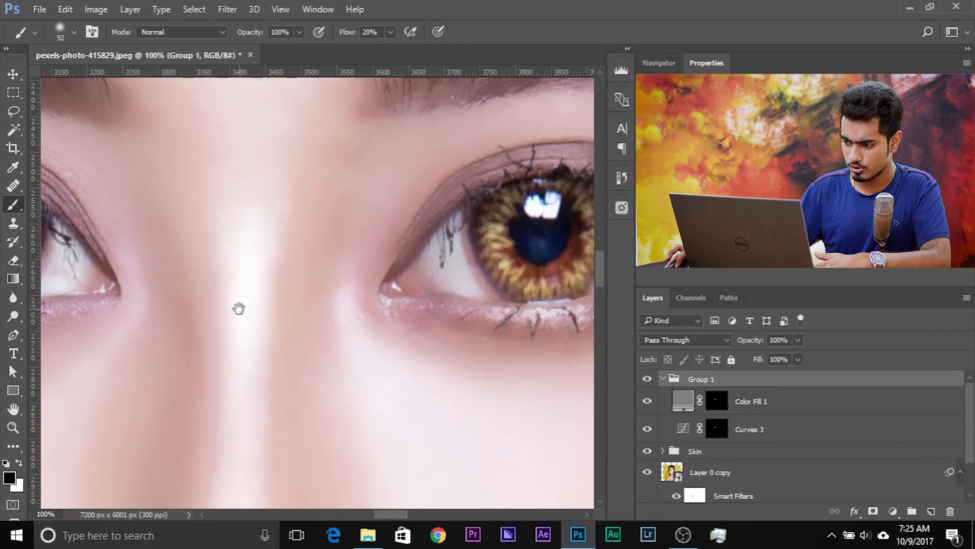
{"action": "left_click_drag", "start_coordinate": [239, 306], "coordinate": [372, 318]}
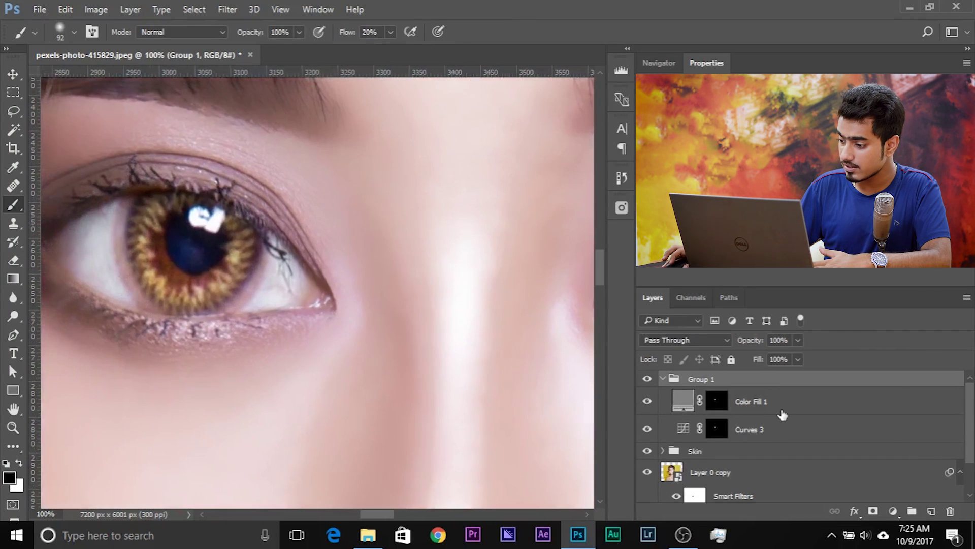
{"action": "left_click", "coordinate": [785, 412]}
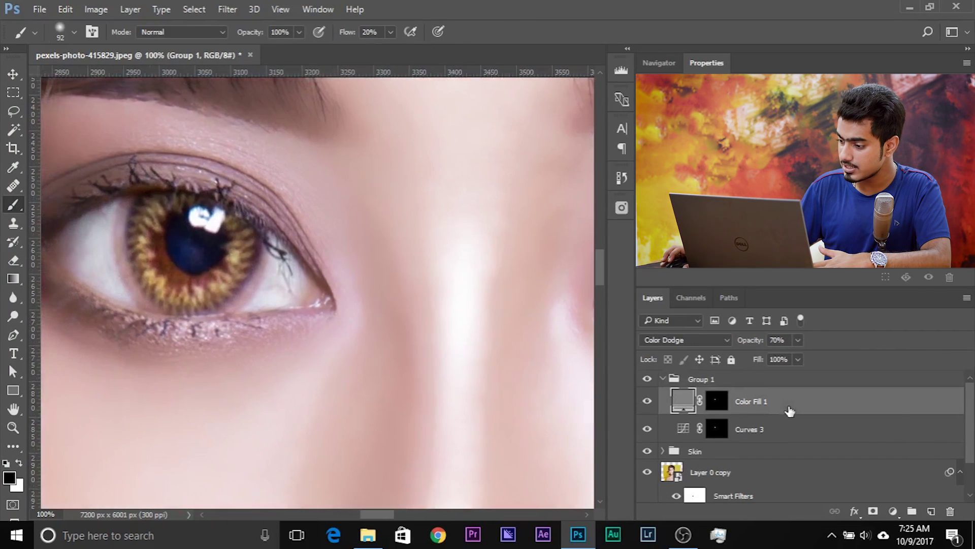
{"action": "left_click", "coordinate": [891, 511]}
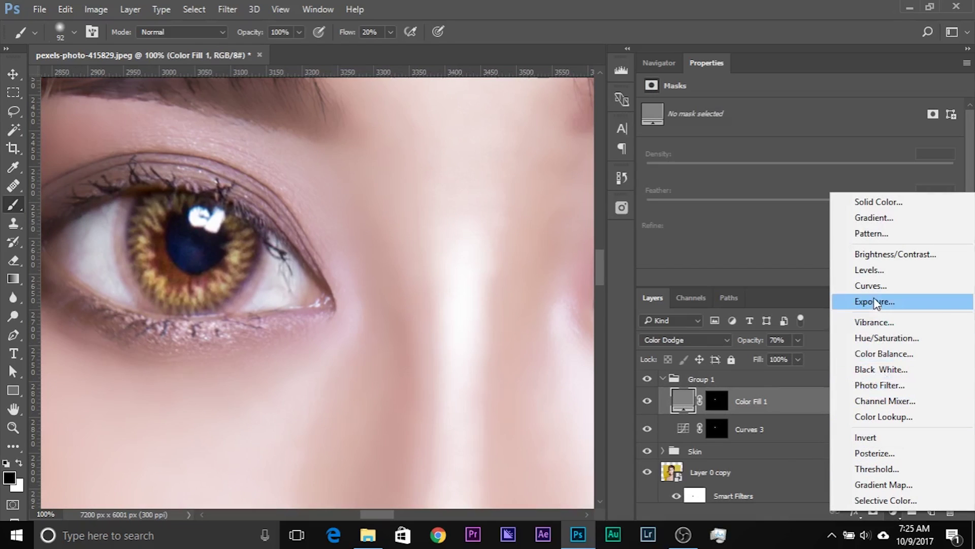
{"action": "left_click", "coordinate": [873, 287]}
{"action": "left_click_drag", "start_coordinate": [817, 225], "coordinate": [833, 241]}
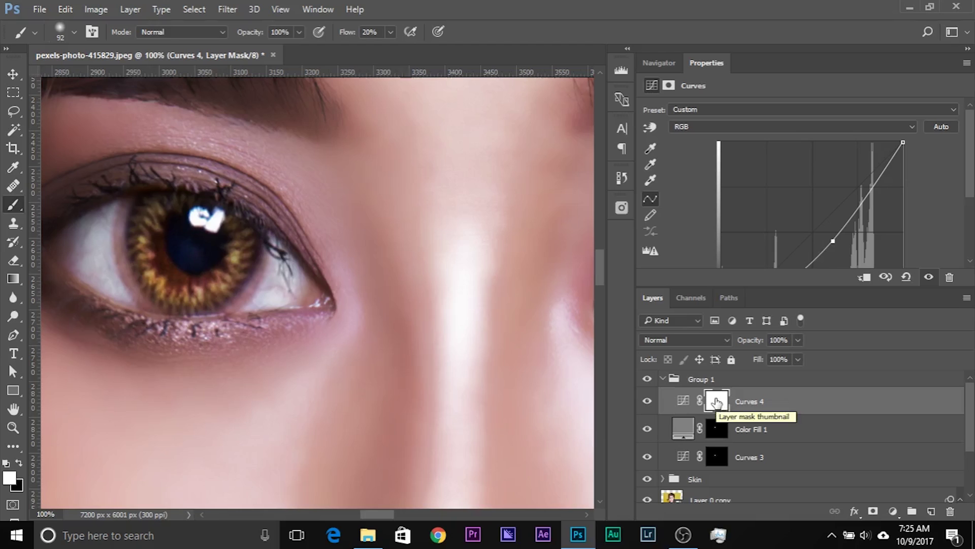
{"action": "key", "text": "ctrl+i"}
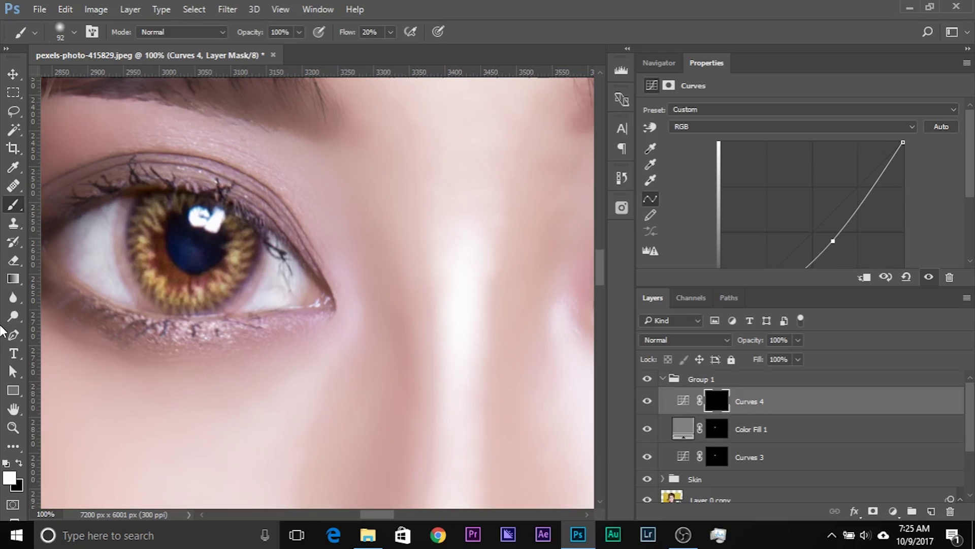
Set the brush flow to 100% and paint the outer edges of both irises in white on the Curves 4 mask with a 68 px brush.
{"action": "left_click_drag", "start_coordinate": [154, 326], "coordinate": [241, 407]}
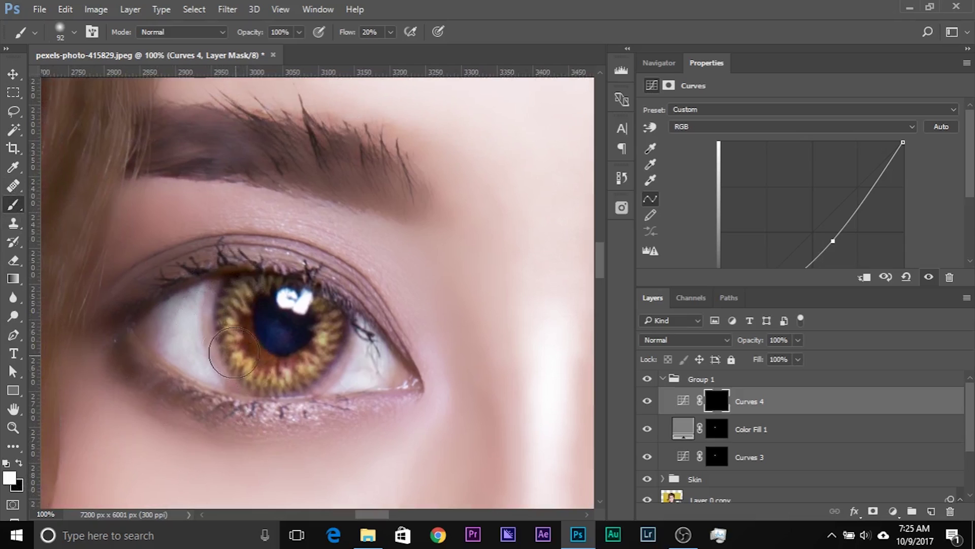
{"action": "left_click_drag", "start_coordinate": [239, 337], "coordinate": [227, 338]}
{"action": "mouse_move", "coordinate": [224, 288]}
{"action": "left_mouse_down"}
{"action": "mouse_move", "coordinate": [218, 314]}
{"action": "mouse_move", "coordinate": [243, 372]}
{"action": "mouse_move", "coordinate": [275, 387]}
{"action": "left_mouse_up"}
{"action": "left_click_drag", "start_coordinate": [335, 354], "coordinate": [344, 328]}
{"action": "mouse_move", "coordinate": [293, 309]}
{"action": "left_mouse_down"}
{"action": "mouse_move", "coordinate": [283, 329]}
{"action": "mouse_move", "coordinate": [275, 314]}
{"action": "left_mouse_up"}
{"action": "left_click_drag", "start_coordinate": [426, 309], "coordinate": [343, 304]}
{"action": "left_click", "coordinate": [390, 32]}
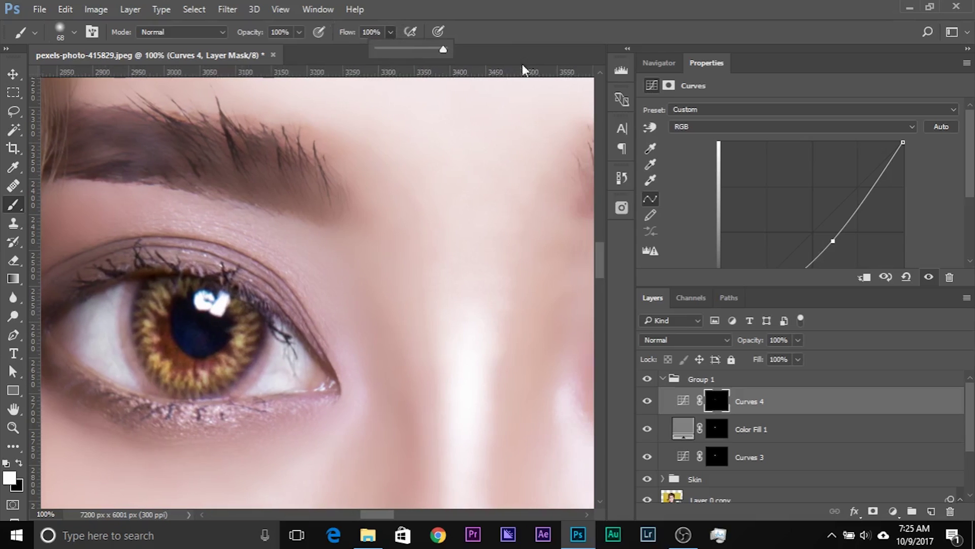
{"action": "mouse_move", "coordinate": [127, 277]}
{"action": "left_mouse_down"}
{"action": "mouse_move", "coordinate": [198, 391]}
{"action": "mouse_move", "coordinate": [254, 365]}
{"action": "left_mouse_up"}
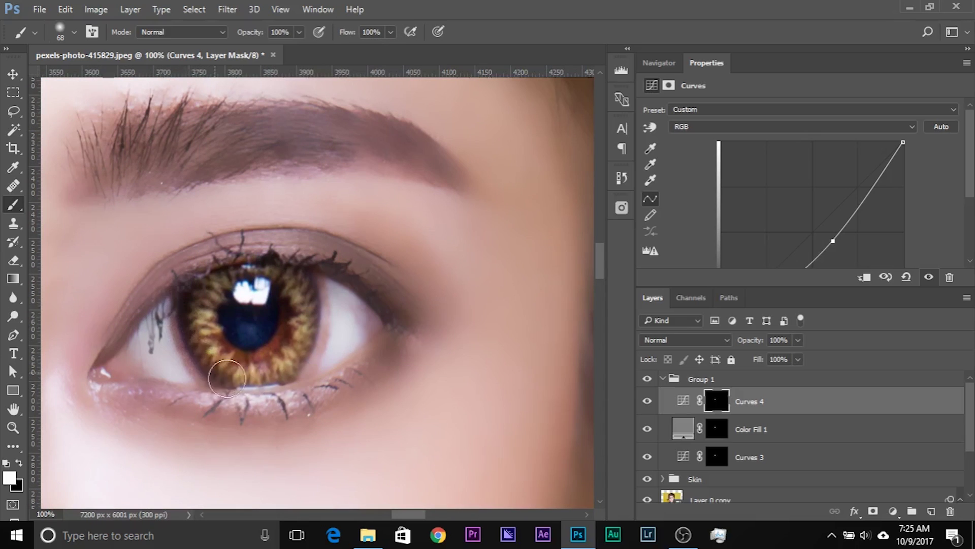
{"action": "mouse_move", "coordinate": [228, 392]}
{"action": "left_mouse_down"}
{"action": "mouse_move", "coordinate": [307, 364]}
{"action": "mouse_move", "coordinate": [319, 293]}
{"action": "mouse_move", "coordinate": [307, 271]}
{"action": "left_mouse_up"}
{"action": "left_click_drag", "start_coordinate": [80, 354], "coordinate": [457, 315]}
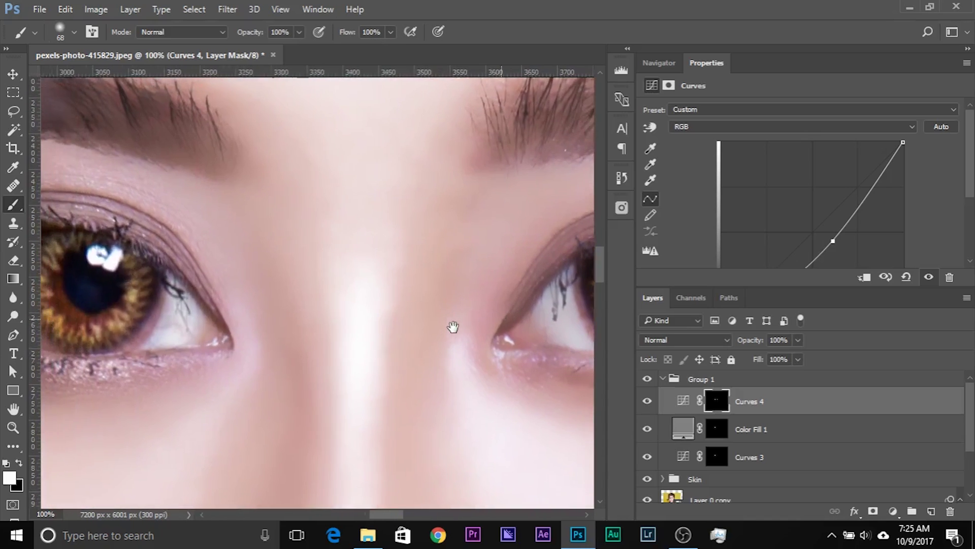
Fine-tune the darkening curve of Curves 4 and toggle Group 1's visibility to compare the eyes before and after.
{"action": "key", "text": "ctrl+minus"}
{"action": "key", "text": "ctrl+minus"}
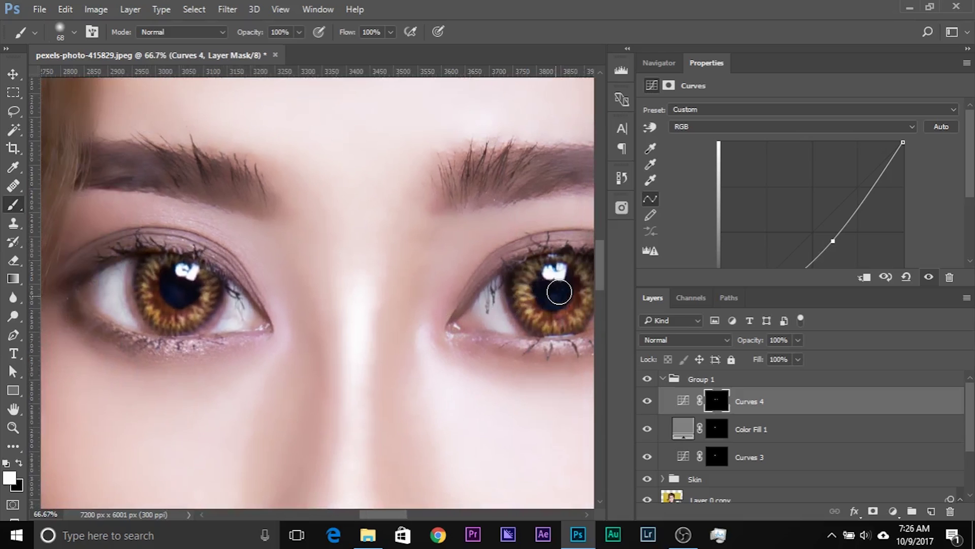
{"action": "key", "text": "ctrl+minus"}
{"action": "key", "text": "ctrl+minus"}
{"action": "key", "text": "ctrl+minus"}
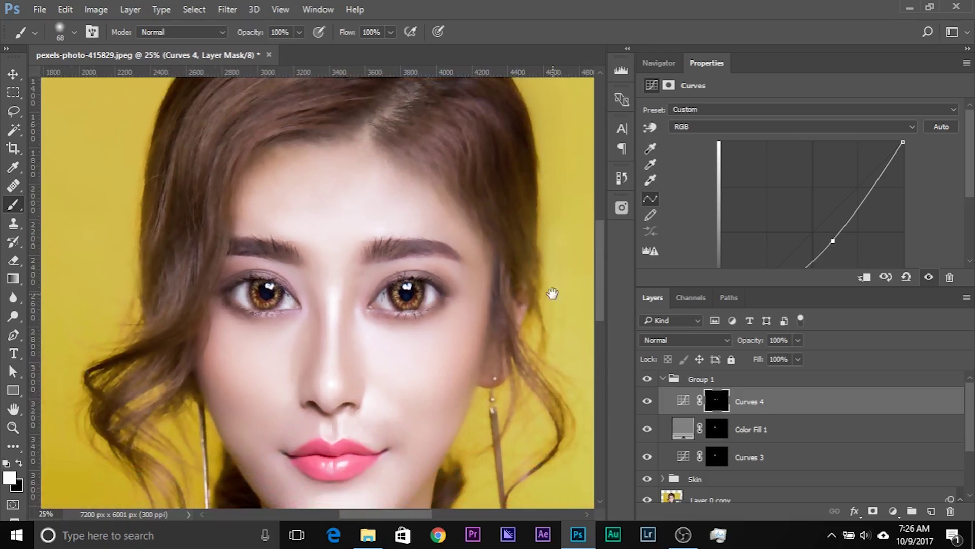
{"action": "left_click_drag", "start_coordinate": [582, 299], "coordinate": [537, 291]}
{"action": "scroll", "coordinate": [806, 195], "scroll_direction": "down", "scroll_amount": 2}
{"action": "mouse_move", "coordinate": [833, 197]}
{"action": "left_mouse_down"}
{"action": "mouse_move", "coordinate": [822, 184]}
{"action": "mouse_move", "coordinate": [837, 186]}
{"action": "left_mouse_up"}
{"action": "key", "text": "ctrl+minus"}
{"action": "key", "text": "ctrl+plus"}
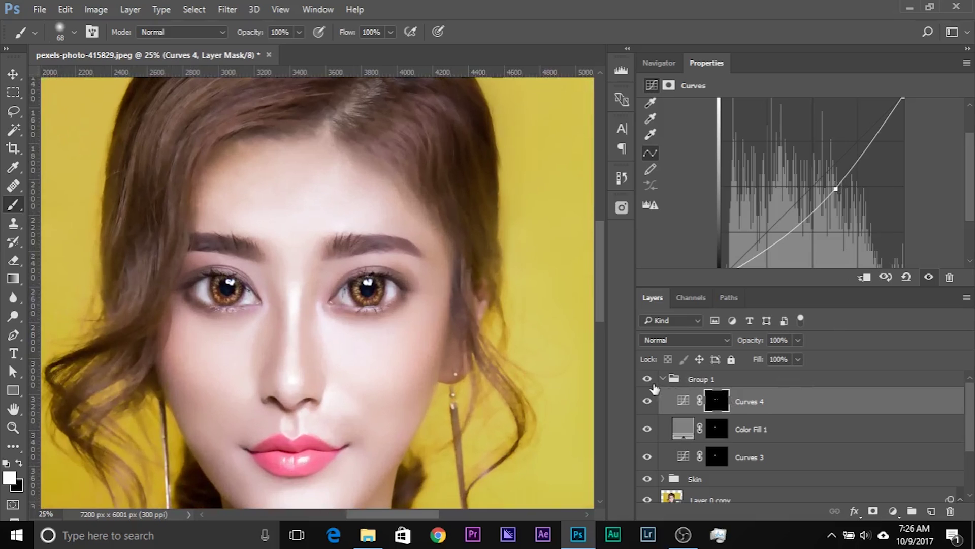
{"action": "left_click", "coordinate": [648, 380]}
{"action": "left_click", "coordinate": [648, 380]}
Add another Curves adjustment layer above Curves 4, raise its midtones to brighten, and invert its mask to black.
{"action": "key", "text": "ctrl+plus"}
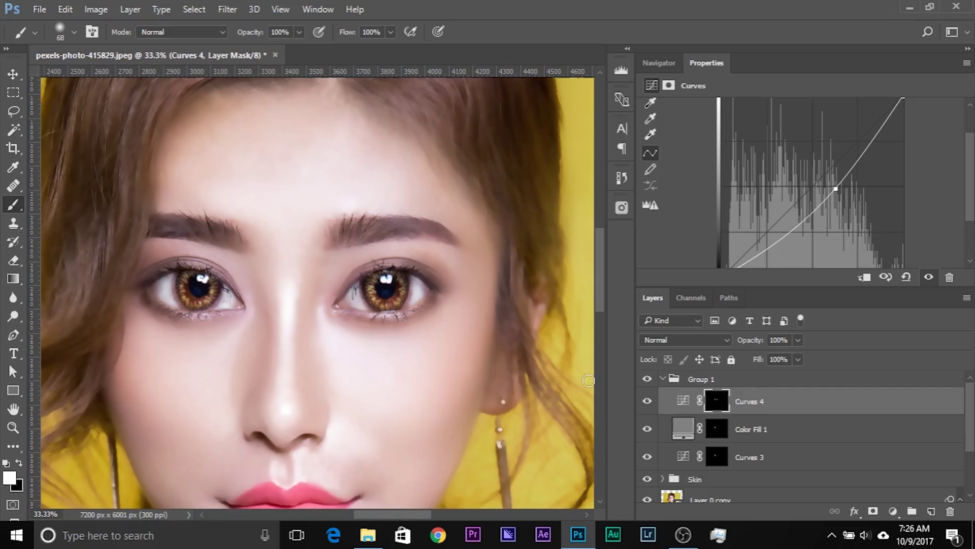
{"action": "left_click", "coordinate": [893, 511]}
{"action": "left_click", "coordinate": [864, 286]}
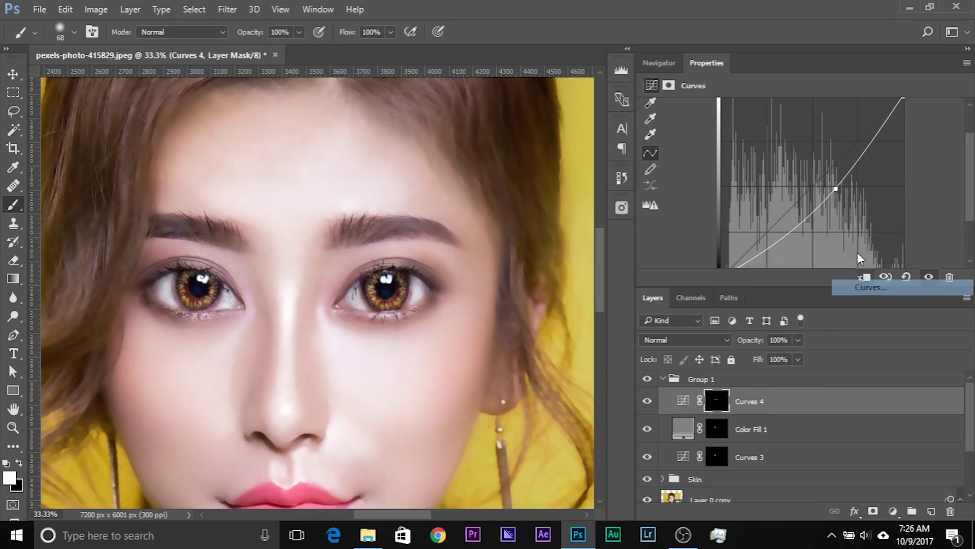
{"action": "left_click_drag", "start_coordinate": [813, 184], "coordinate": [793, 166]}
{"action": "key", "text": "ctrl+i"}
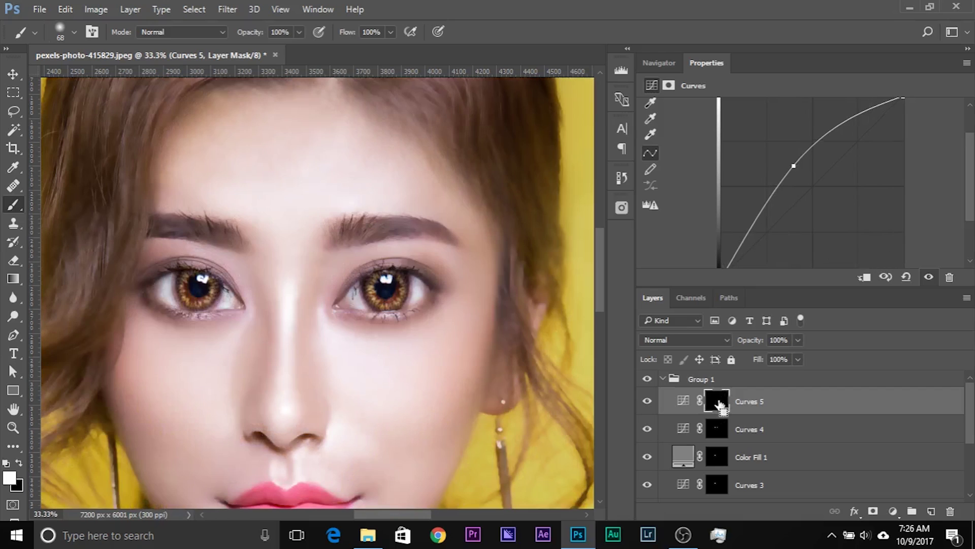
Paint both irises in white on the Curves 5 mask with a 95 px brush.
{"action": "key", "text": "bracketright"}
{"action": "key", "text": "bracketright"}
{"action": "key", "text": "bracketright"}
{"action": "key", "text": "bracketright"}
{"action": "key", "text": "ctrl+plus"}
{"action": "key", "text": "ctrl+plus"}
{"action": "left_click_drag", "start_coordinate": [142, 302], "coordinate": [229, 298]}
{"action": "key", "text": "bracketleft"}
{"action": "key", "text": "bracketleft"}
{"action": "key", "text": "bracketleft"}
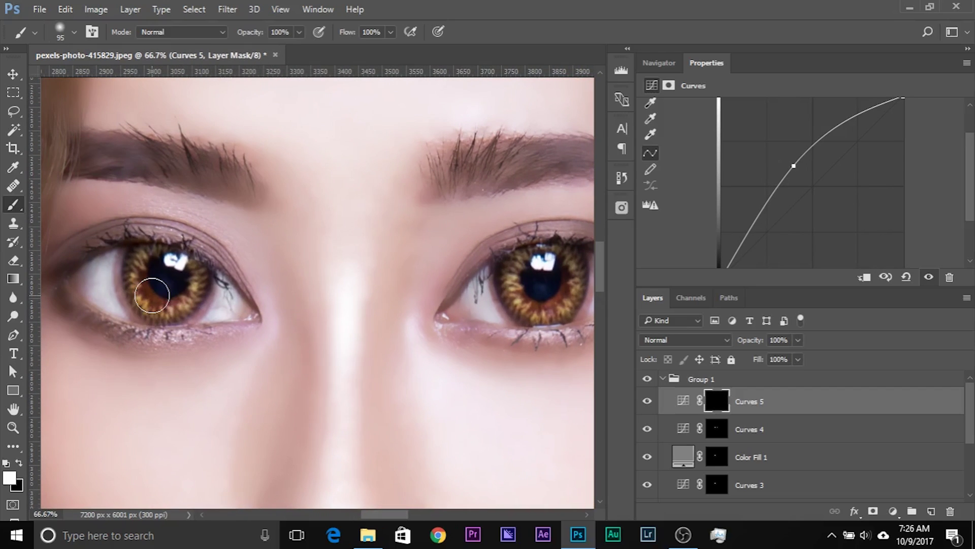
{"action": "scroll", "coordinate": [337, 333], "scroll_direction": "right", "scroll_amount": 3}
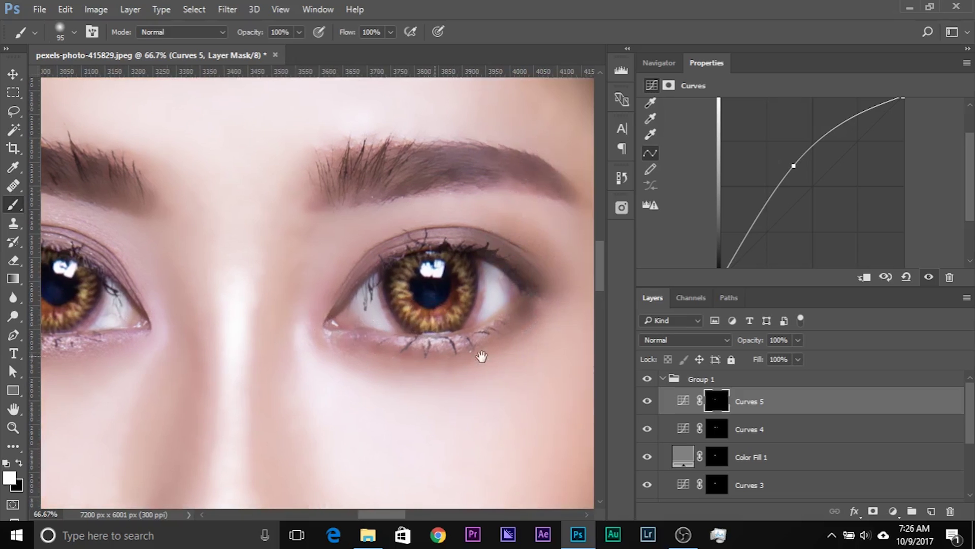
Fine-tune the Curves 5 curve to brighten the irises further and check the eyes in the full portrait.
{"action": "scroll", "coordinate": [484, 357], "scroll_direction": "left", "scroll_amount": 5}
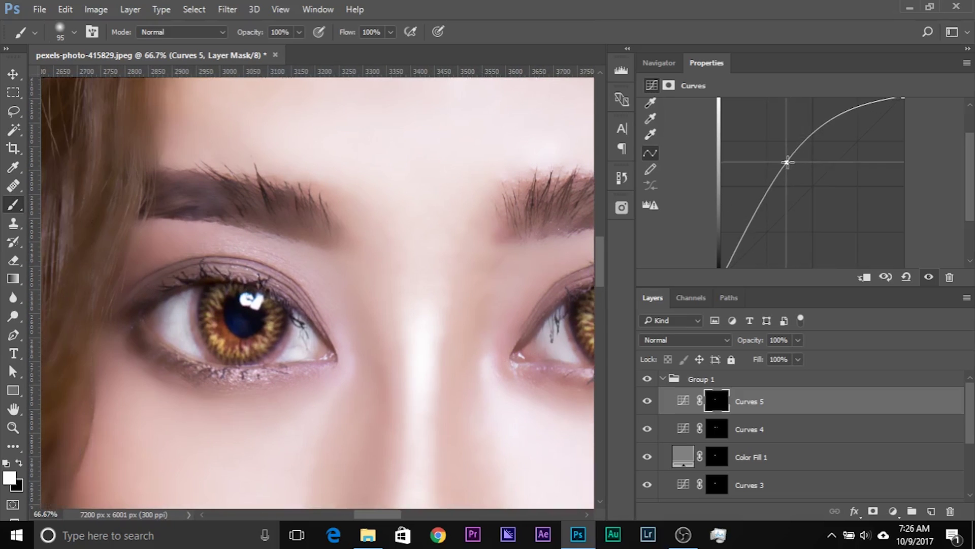
{"action": "scroll", "coordinate": [751, 220], "scroll_direction": "down", "scroll_amount": 2}
{"action": "left_click_drag", "start_coordinate": [737, 215], "coordinate": [741, 216]}
{"action": "key", "text": "ctrl+minus"}
{"action": "key", "text": "ctrl+minus"}
{"action": "key", "text": "ctrl+minus"}
{"action": "key", "text": "ctrl+minus"}
{"action": "key", "text": "ctrl+minus"}
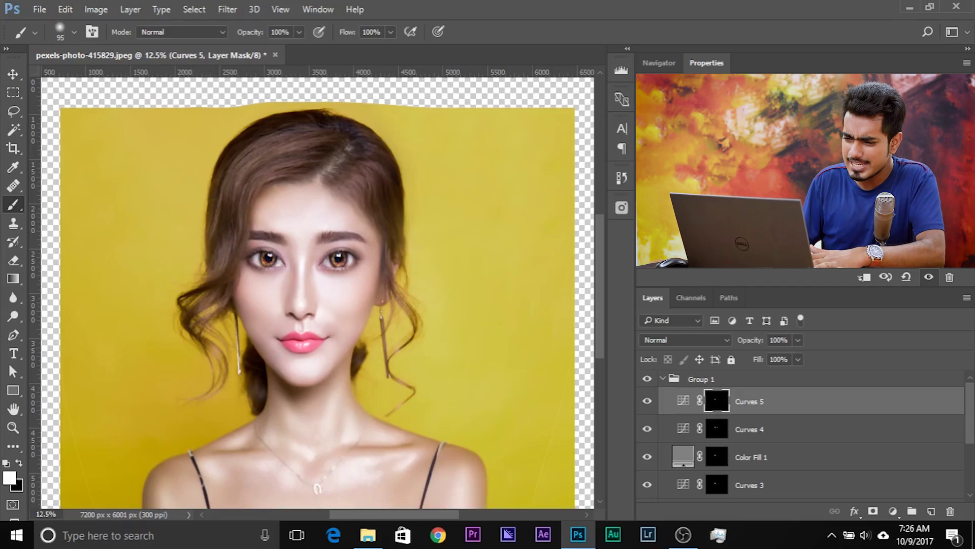
Examine the texture and stray strands of the hair around the top of the head.
{"action": "key", "text": "ctrl+plus"}
{"action": "key", "text": "ctrl+plus"}
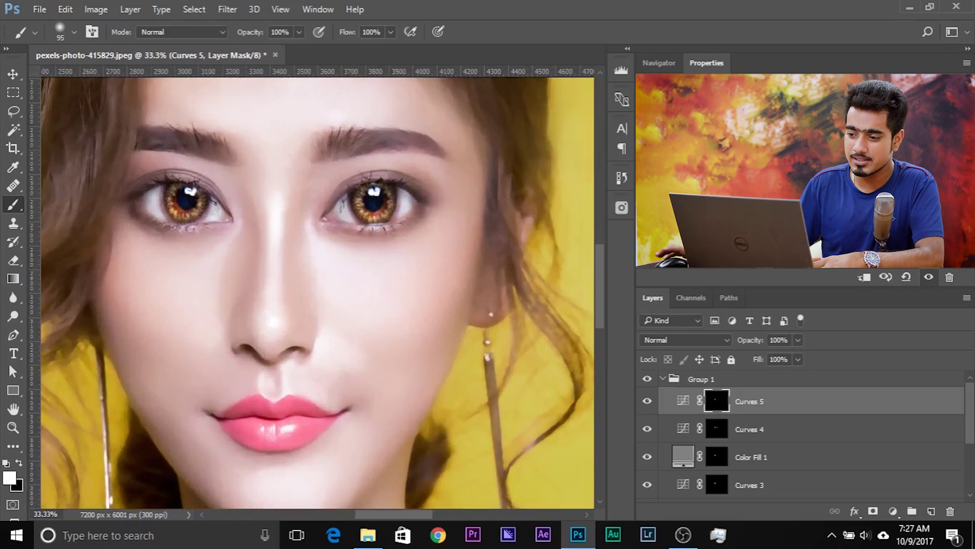
{"action": "key", "text": "ctrl+plus"}
{"action": "left_click_drag", "start_coordinate": [164, 172], "coordinate": [362, 433]}
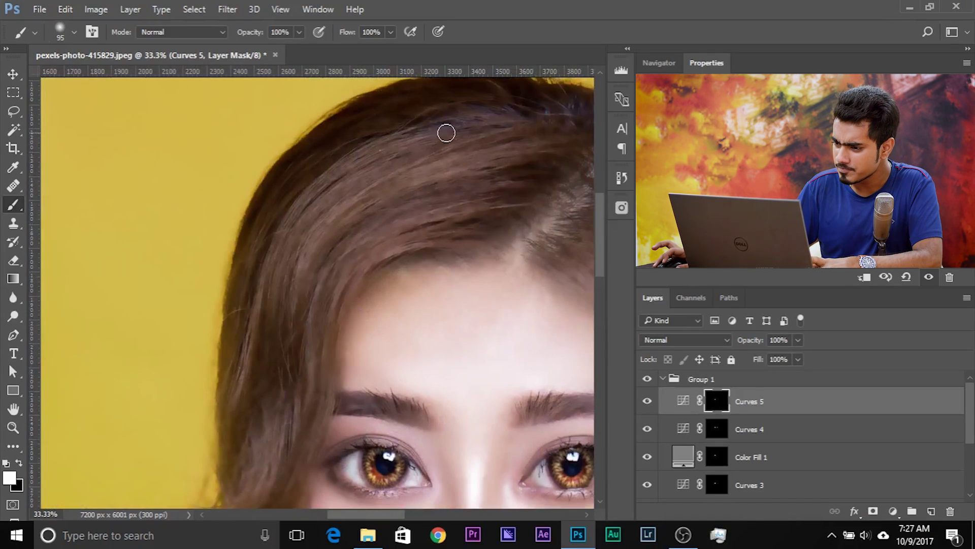
{"action": "left_click_drag", "start_coordinate": [418, 183], "coordinate": [374, 211]}
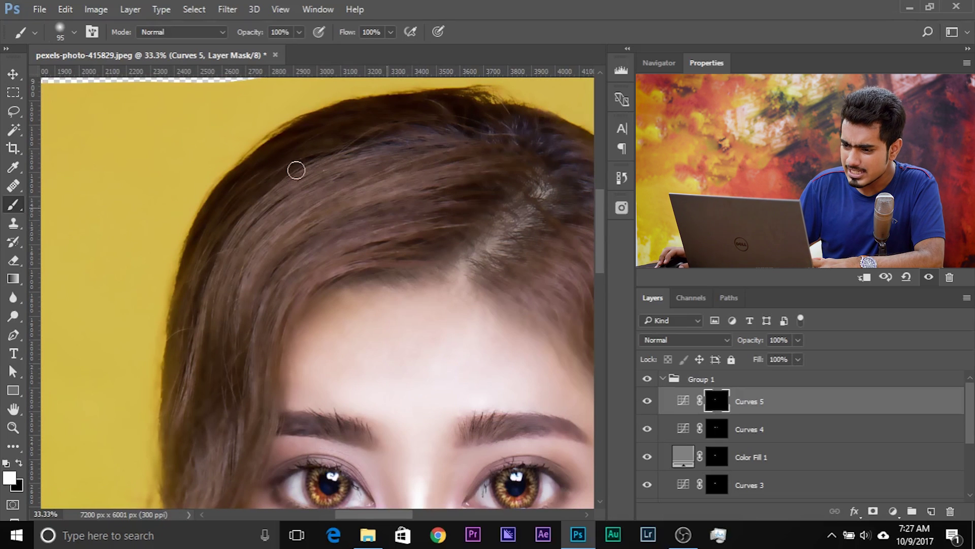
{"action": "left_click_drag", "start_coordinate": [449, 268], "coordinate": [392, 231]}
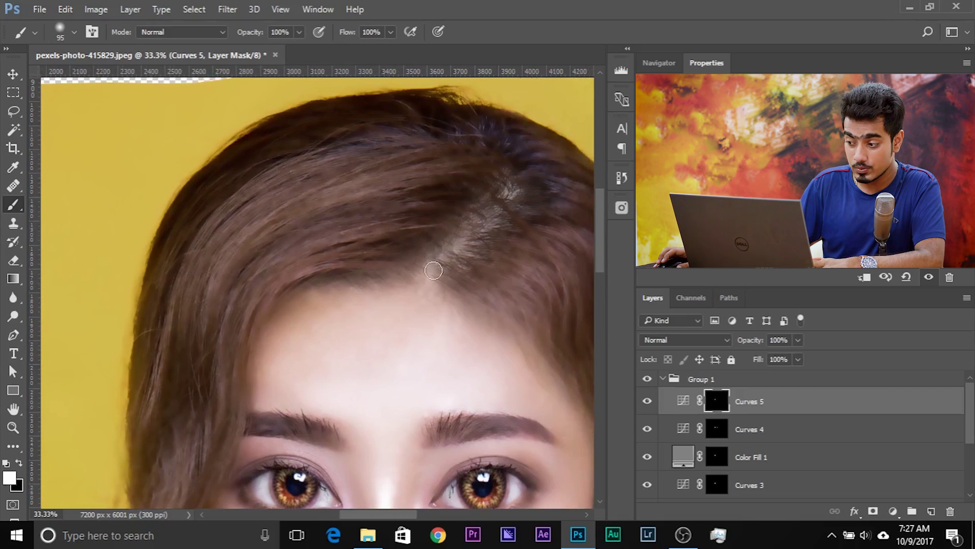
{"action": "scroll", "coordinate": [724, 421], "scroll_direction": "down", "scroll_amount": 3}
{"action": "scroll", "coordinate": [724, 421], "scroll_direction": "up", "scroll_amount": 3}
Rename Group 1 as Eye and collapse the group.
{"action": "double_click", "coordinate": [701, 379]}
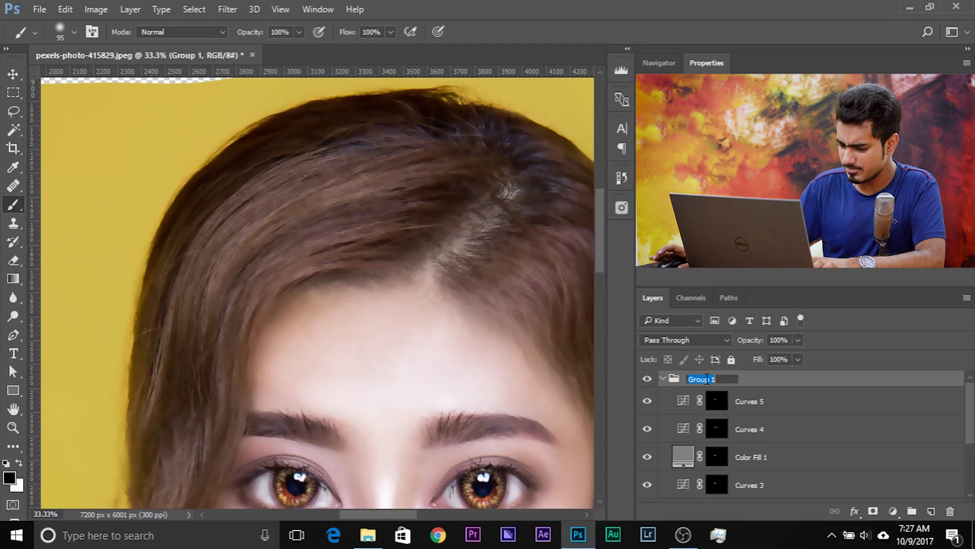
{"action": "key", "text": "Return"}
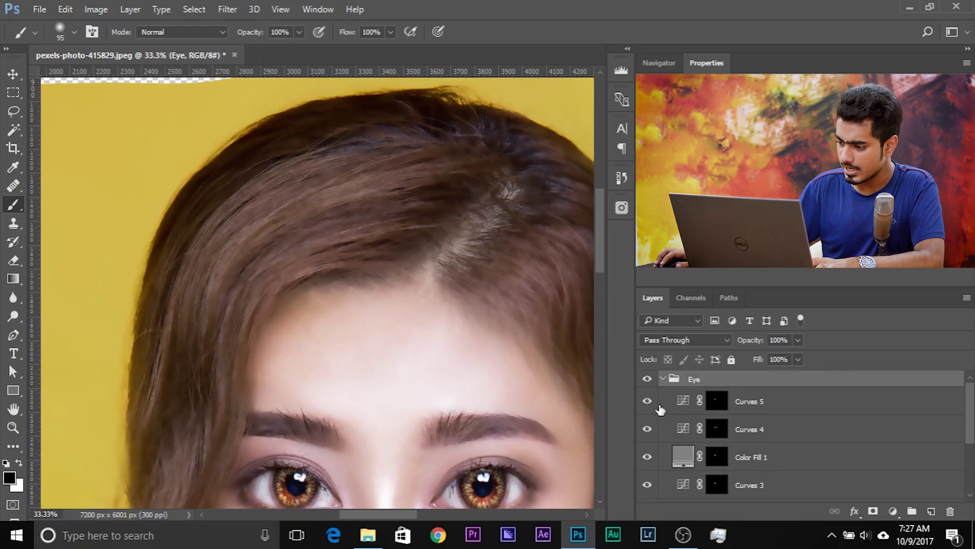
{"action": "left_click", "coordinate": [663, 379]}
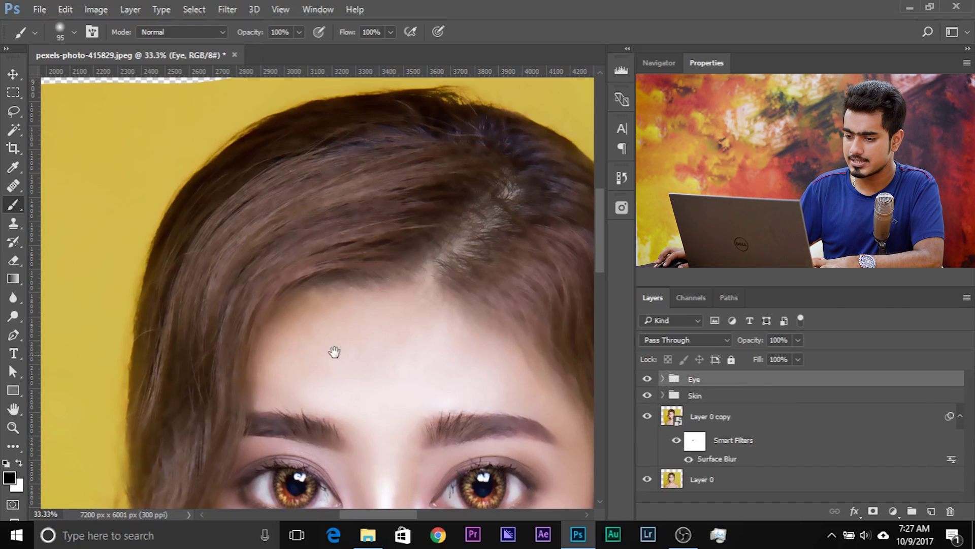
{"action": "left_click_drag", "start_coordinate": [335, 351], "coordinate": [322, 347]}
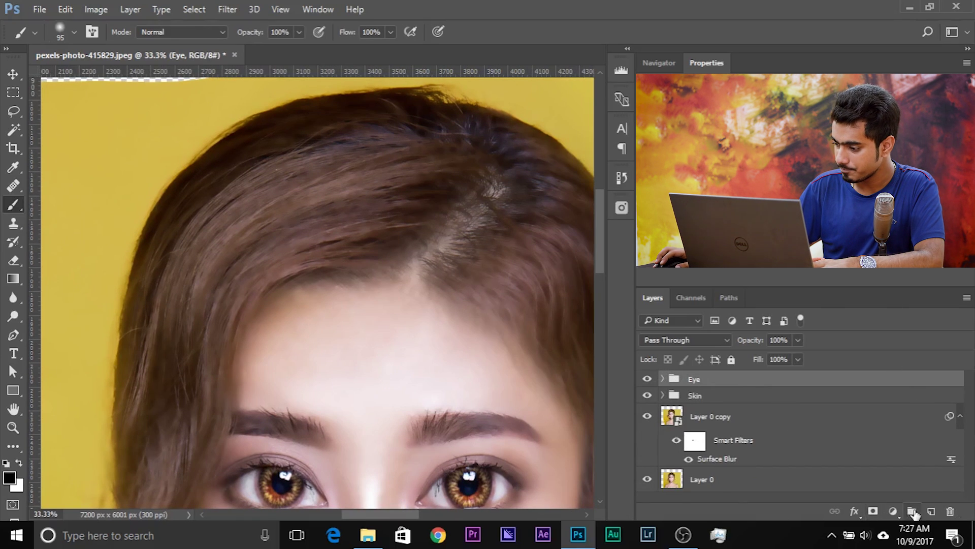
Create a new layer above the Eye group and stamp all visible layers into it.
{"action": "left_click", "coordinate": [931, 512]}
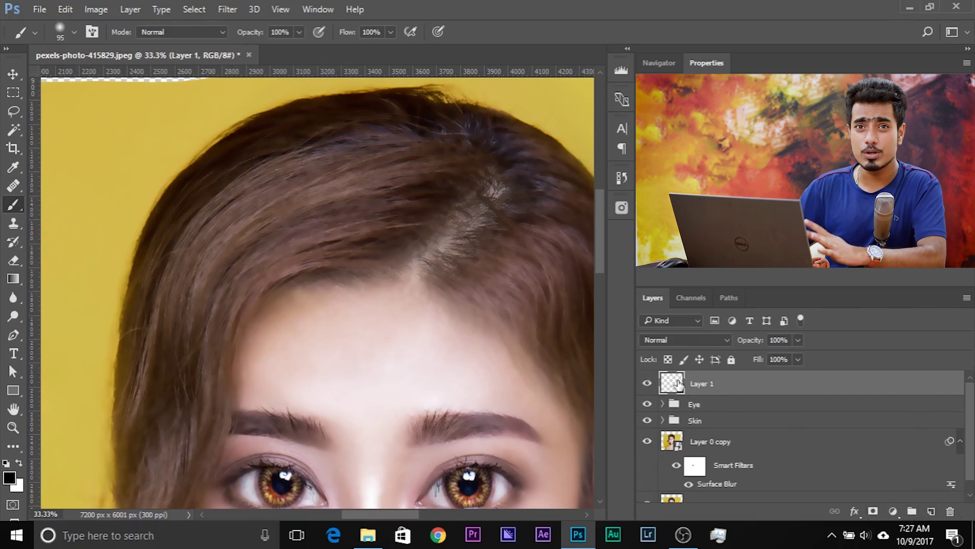
{"action": "key", "text": "ctrl+minus"}
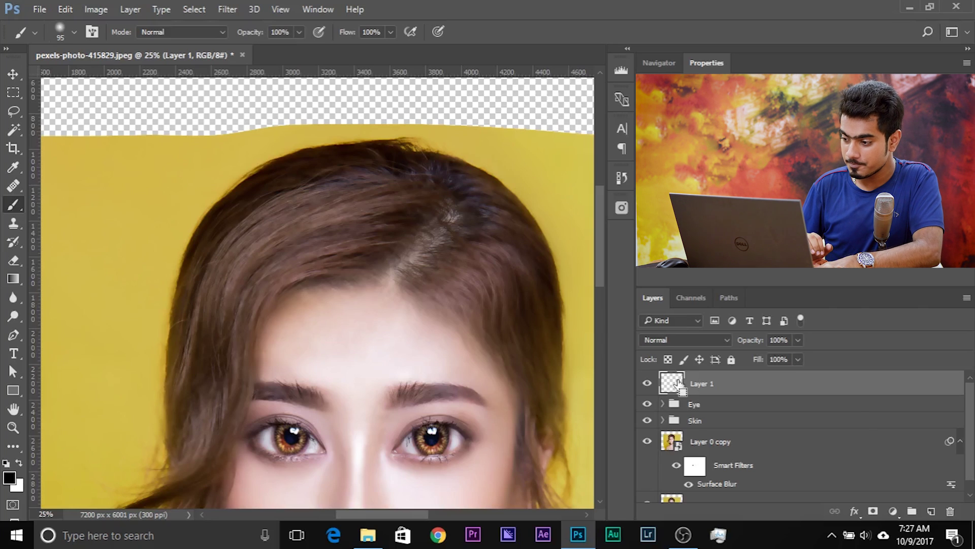
{"action": "key", "text": "ctrl+alt+shift+e"}
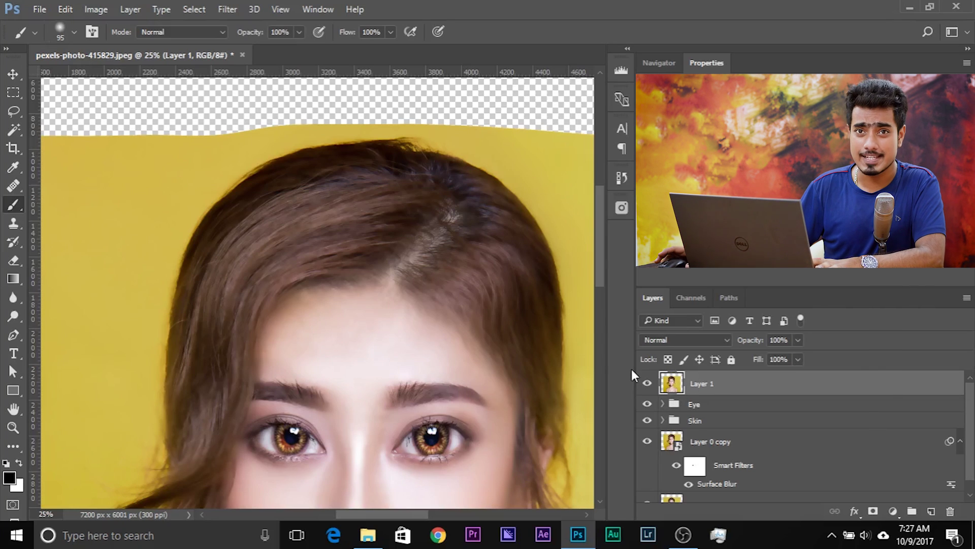
Apply Reduce Noise to Layer 1 with Strength 10 and Preserve Details, Reduce Color Noise and Sharpen Details all at 0%.
{"action": "key", "text": "ctrl+minus"}
{"action": "left_click_drag", "start_coordinate": [359, 226], "coordinate": [349, 214]}
{"action": "left_click", "coordinate": [218, 10]}
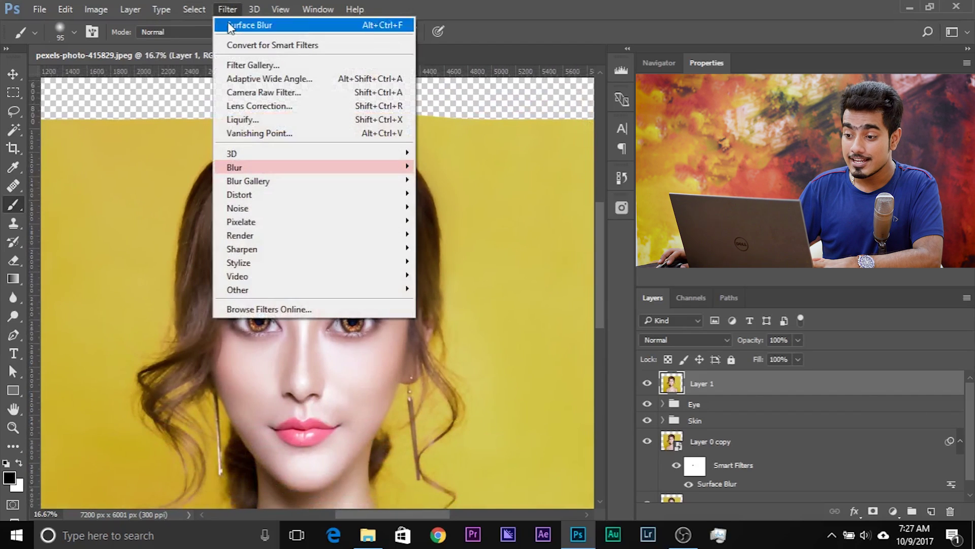
{"action": "mouse_move", "coordinate": [311, 211]}
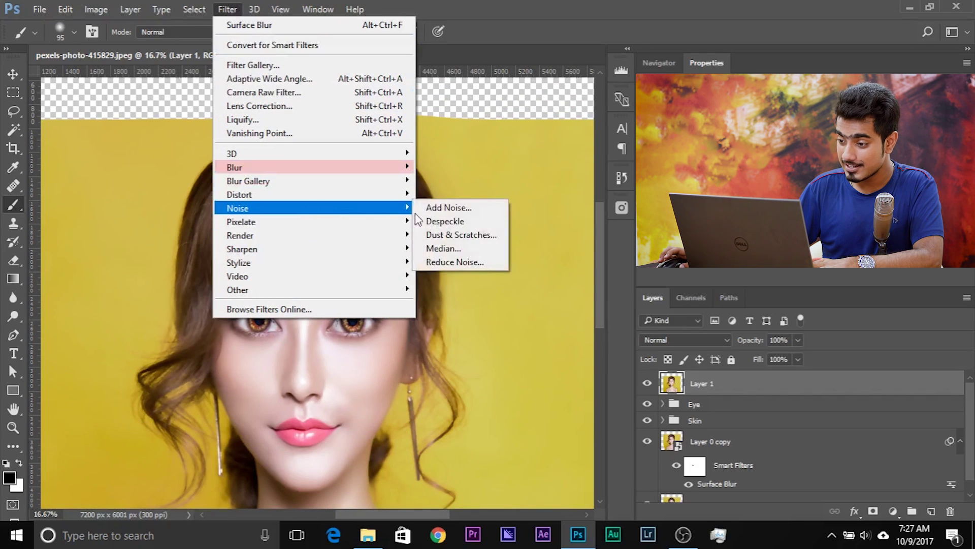
{"action": "left_click", "coordinate": [453, 260]}
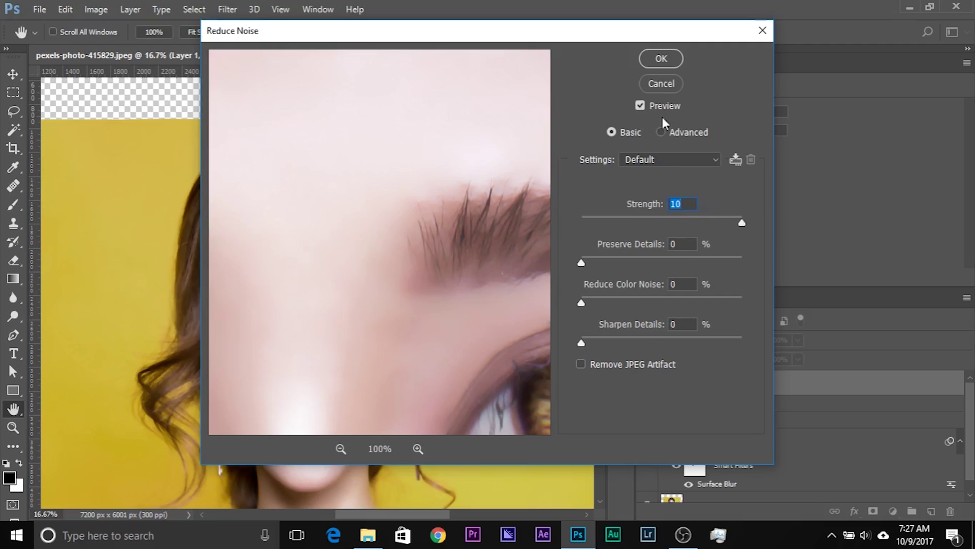
{"action": "key", "text": "Return"}
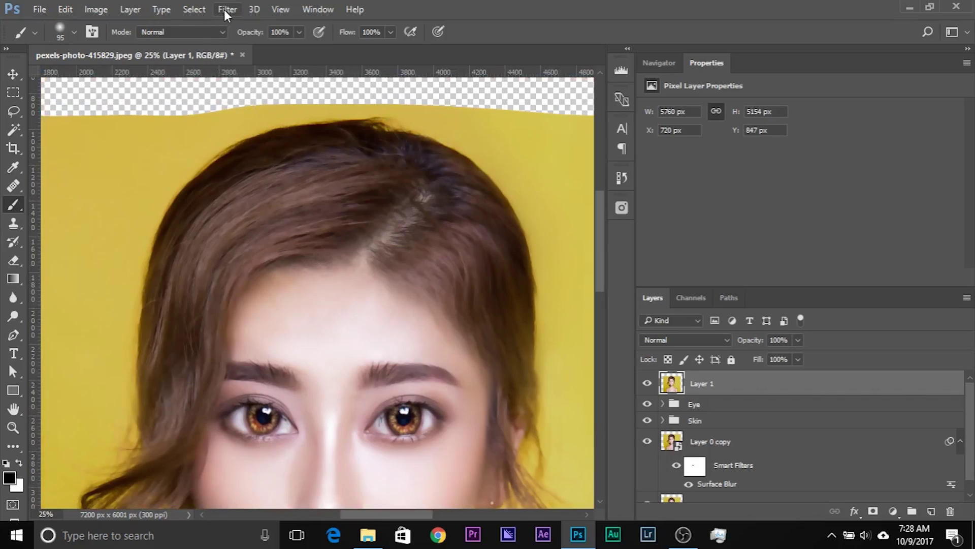
Reapply the Reduce Noise filter to Layer 1 with the same settings and check the smoothed hair and face.
{"action": "left_click", "coordinate": [226, 11]}
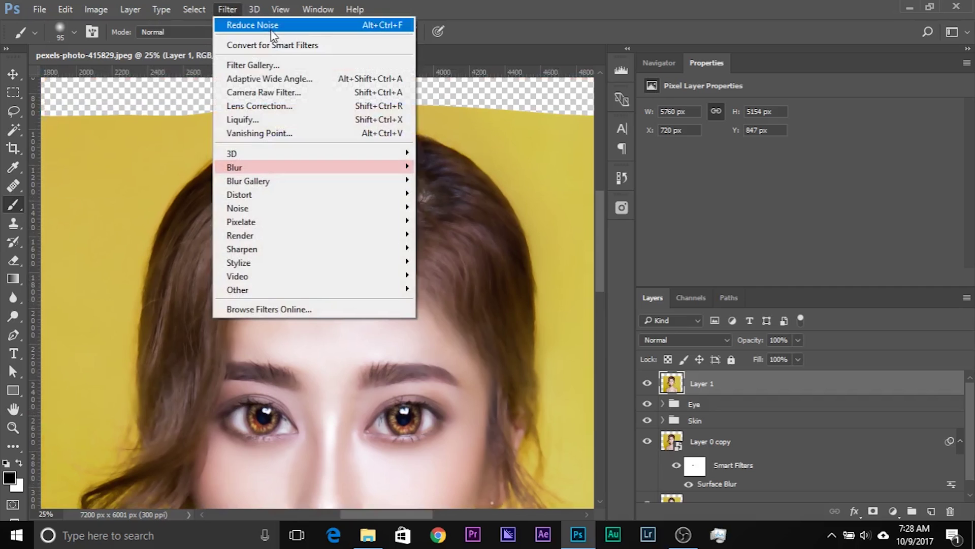
{"action": "left_click", "coordinate": [274, 26]}
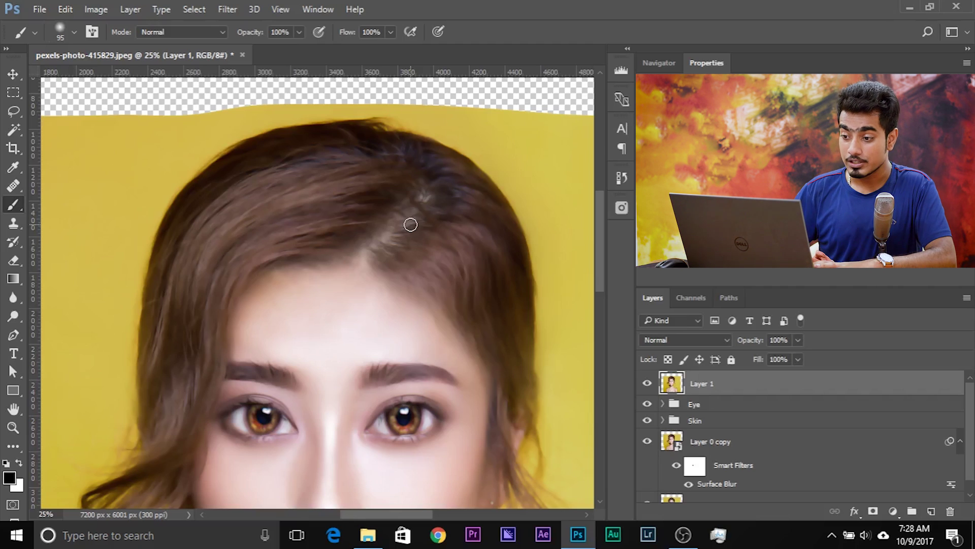
{"action": "key", "text": "ctrl+minus"}
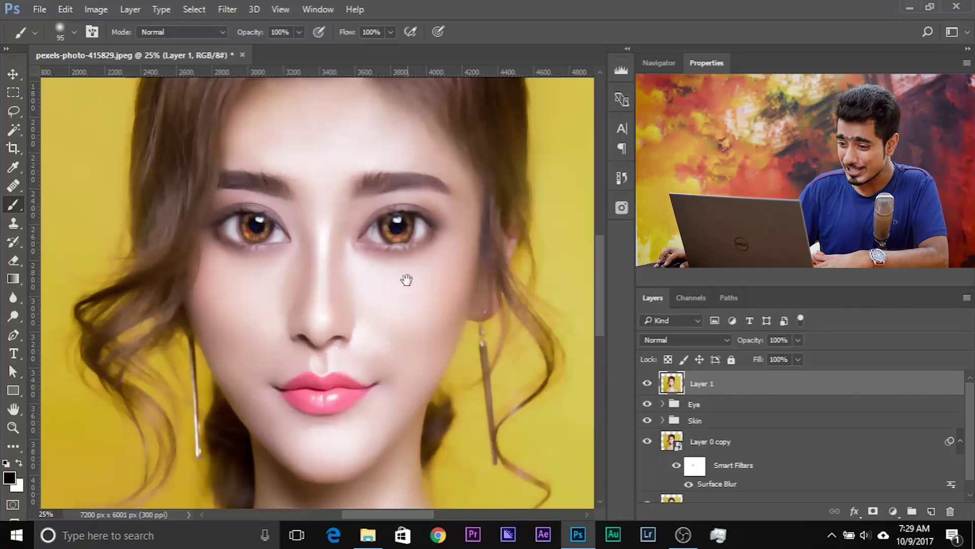
{"action": "mouse_move", "coordinate": [405, 279]}
{"action": "left_mouse_down"}
{"action": "mouse_move", "coordinate": [383, 279]}
{"action": "mouse_move", "coordinate": [380, 204]}
{"action": "mouse_move", "coordinate": [420, 137]}
{"action": "mouse_move", "coordinate": [418, 320]}
{"action": "mouse_move", "coordinate": [401, 355]}
{"action": "mouse_move", "coordinate": [392, 347]}
{"action": "mouse_move", "coordinate": [396, 358]}
{"action": "left_mouse_up"}
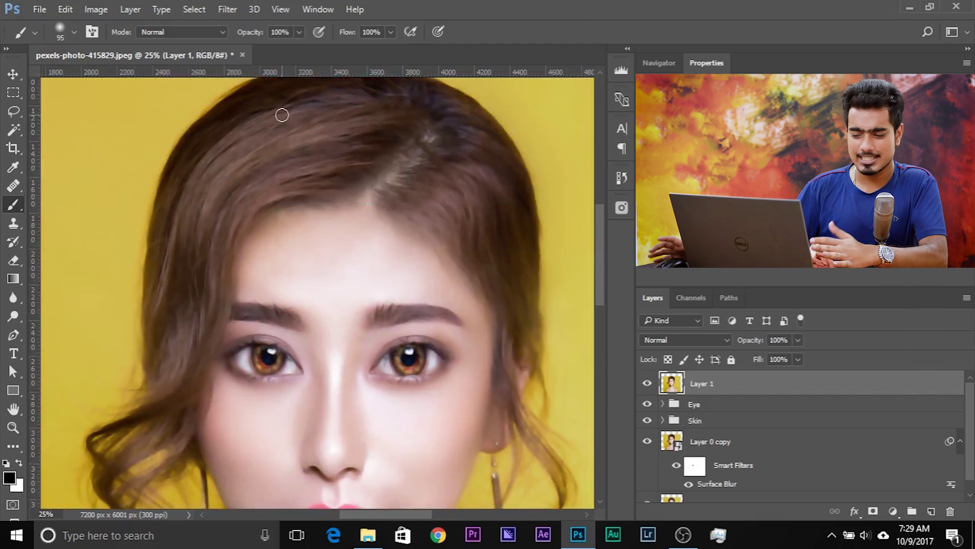
{"action": "scroll", "coordinate": [285, 172], "scroll_direction": "up", "scroll_amount": 3}
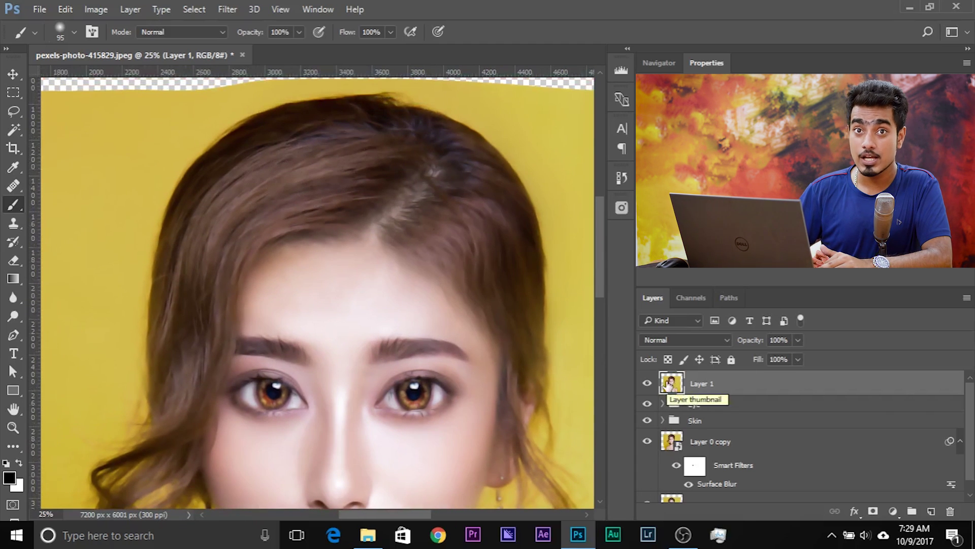
Add a black mask to Layer 1 and paint white over the crown and the hair on the image's left side.
{"action": "left_click", "coordinate": [873, 511], "text": "alt"}
{"action": "mouse_move", "coordinate": [184, 193]}
{"action": "left_mouse_down"}
{"action": "mouse_move", "coordinate": [219, 189]}
{"action": "mouse_move", "coordinate": [223, 135]}
{"action": "left_mouse_up"}
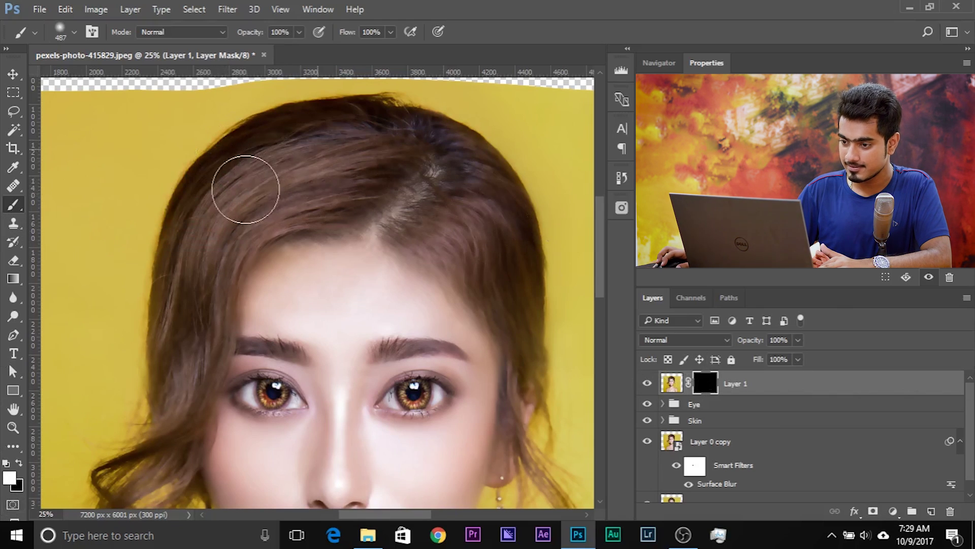
{"action": "left_click_drag", "start_coordinate": [295, 183], "coordinate": [252, 175]}
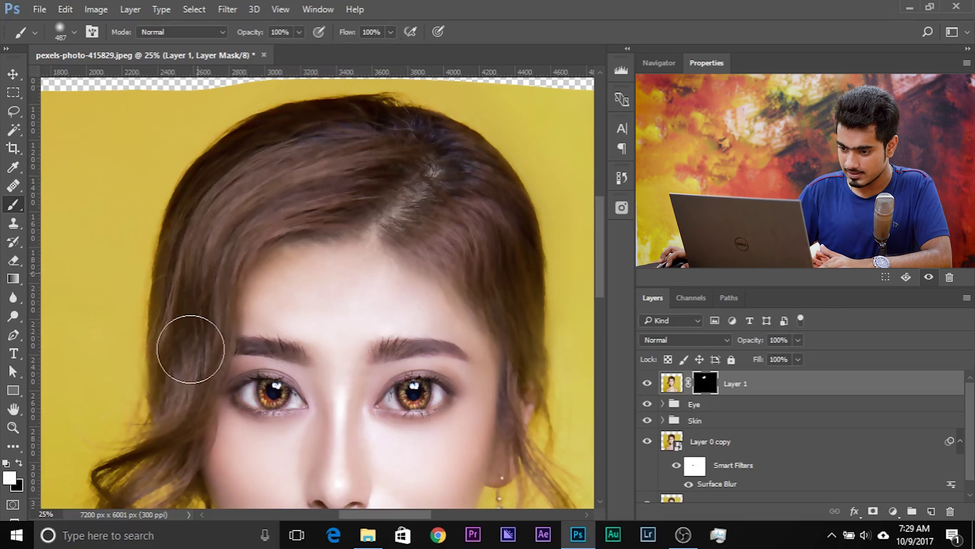
{"action": "left_click_drag", "start_coordinate": [186, 363], "coordinate": [170, 448]}
{"action": "left_click_drag", "start_coordinate": [170, 447], "coordinate": [257, 282]}
{"action": "left_click_drag", "start_coordinate": [257, 283], "coordinate": [235, 490]}
Paint white on the Layer 1 mask over the curls by the right earring and the hair on that side.
{"action": "left_click_drag", "start_coordinate": [488, 326], "coordinate": [198, 288]}
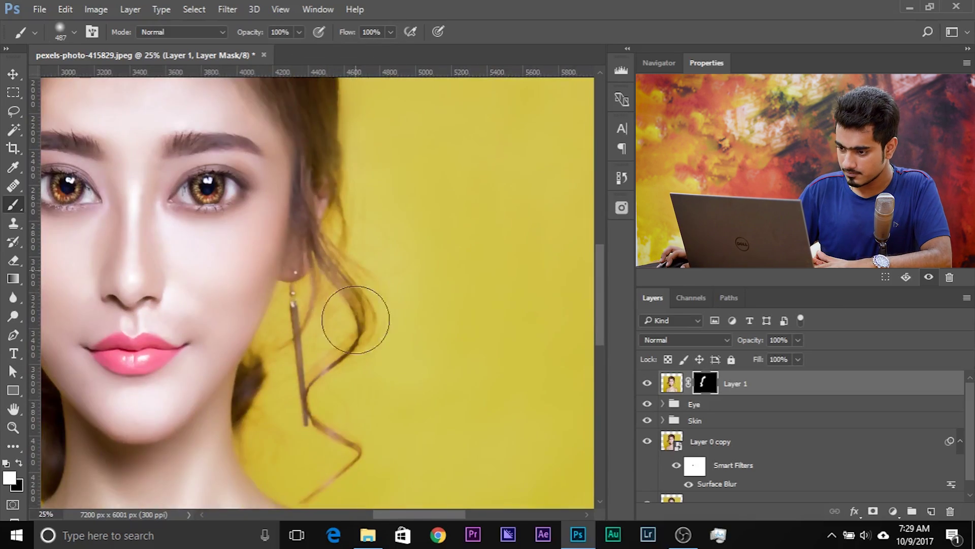
{"action": "left_click_drag", "start_coordinate": [356, 320], "coordinate": [297, 469]}
{"action": "left_click_drag", "start_coordinate": [277, 203], "coordinate": [321, 386]}
{"action": "left_click_drag", "start_coordinate": [253, 115], "coordinate": [315, 179]}
{"action": "left_click_drag", "start_coordinate": [315, 179], "coordinate": [90, 200]}
{"action": "mouse_move", "coordinate": [270, 383]}
{"action": "left_mouse_down"}
{"action": "mouse_move", "coordinate": [337, 246]}
{"action": "mouse_move", "coordinate": [325, 254]}
{"action": "mouse_move", "coordinate": [361, 249]}
{"action": "left_mouse_up"}
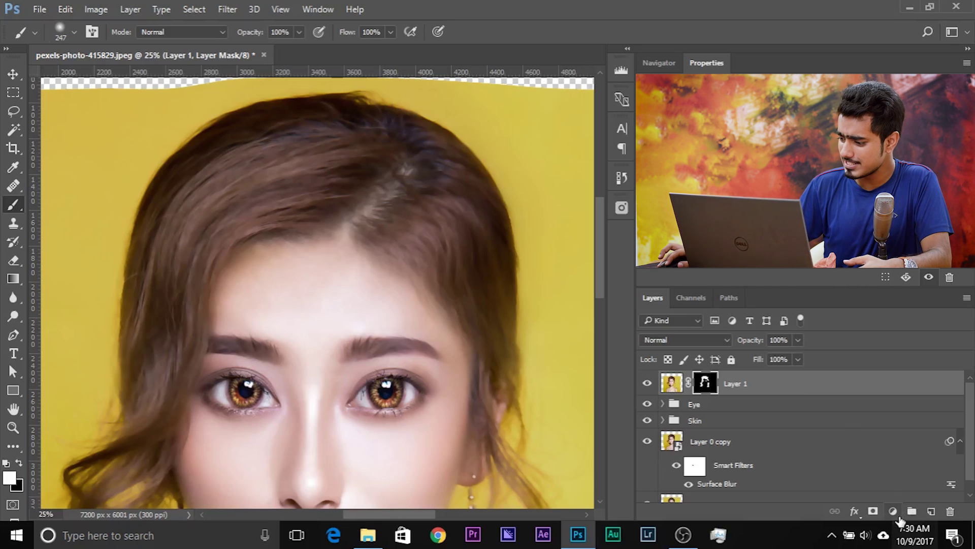
Add a Levels adjustment layer above Layer 1, set its blend mode to Screen and invert its mask to black.
{"action": "left_click", "coordinate": [892, 511]}
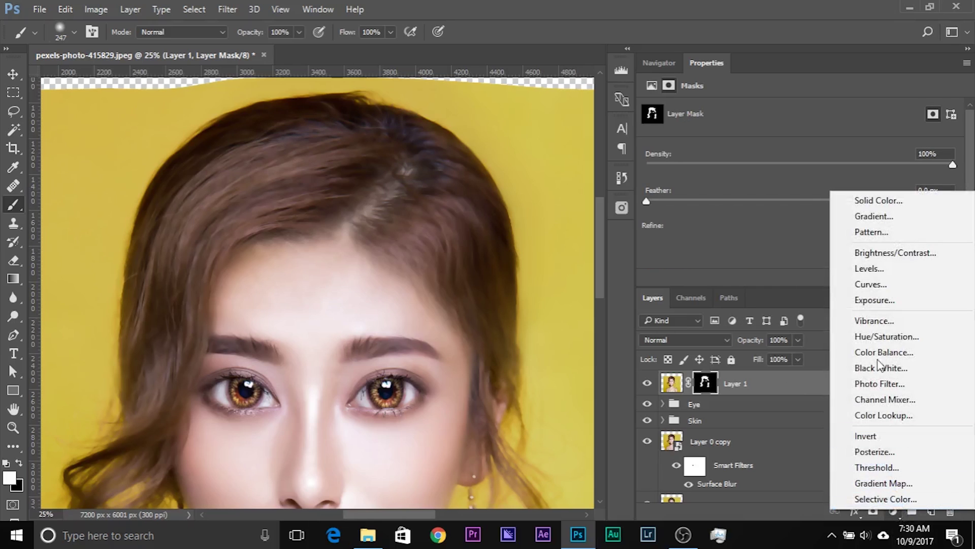
{"action": "left_click", "coordinate": [871, 268]}
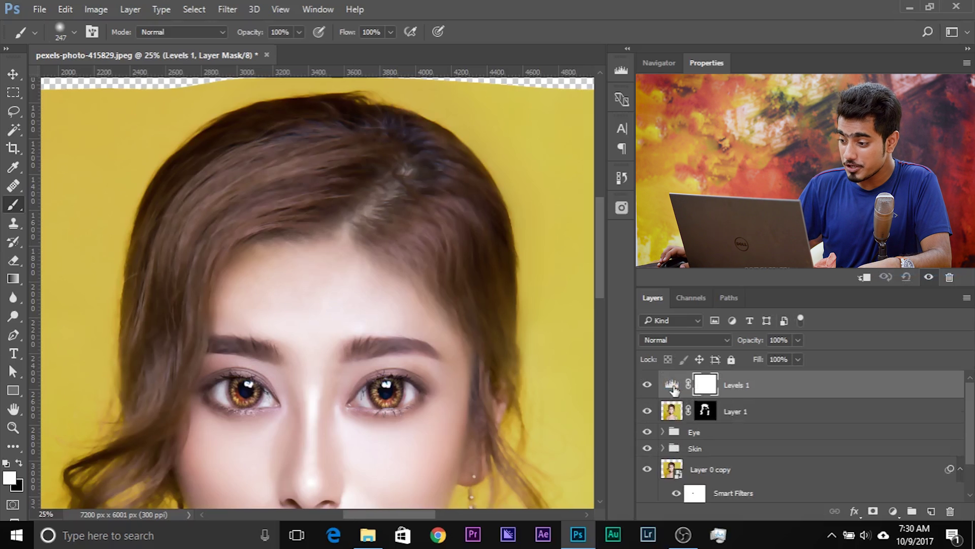
{"action": "left_click", "coordinate": [675, 339]}
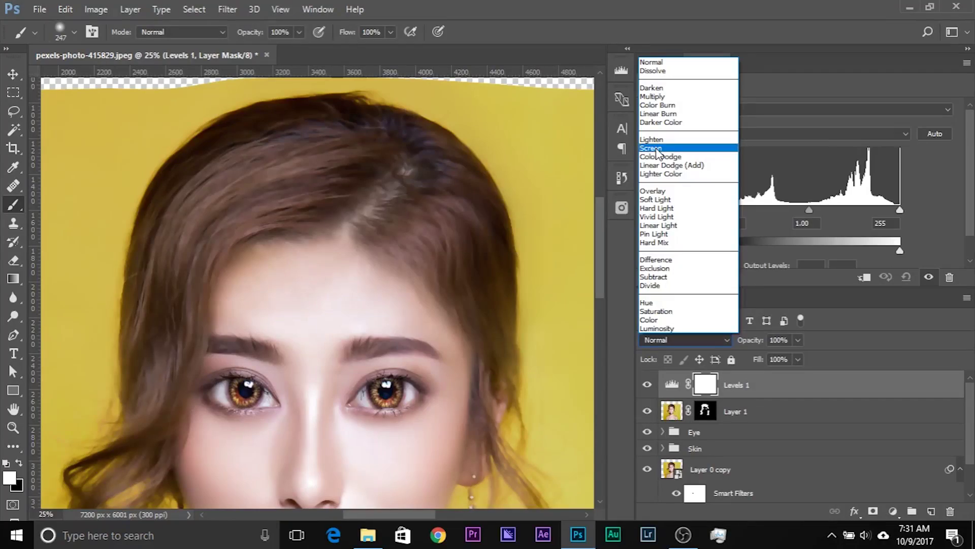
{"action": "left_click", "coordinate": [657, 149]}
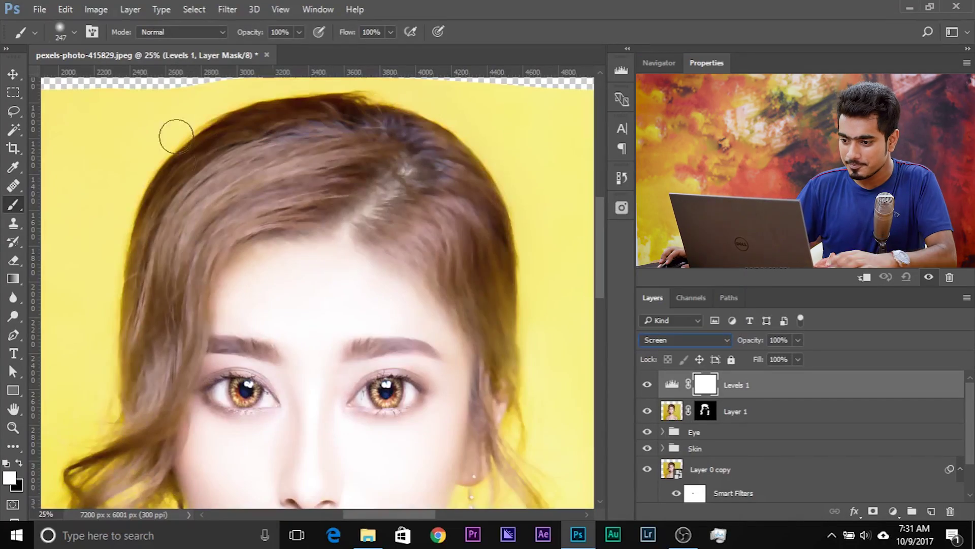
{"action": "left_click_drag", "start_coordinate": [232, 294], "coordinate": [312, 291]}
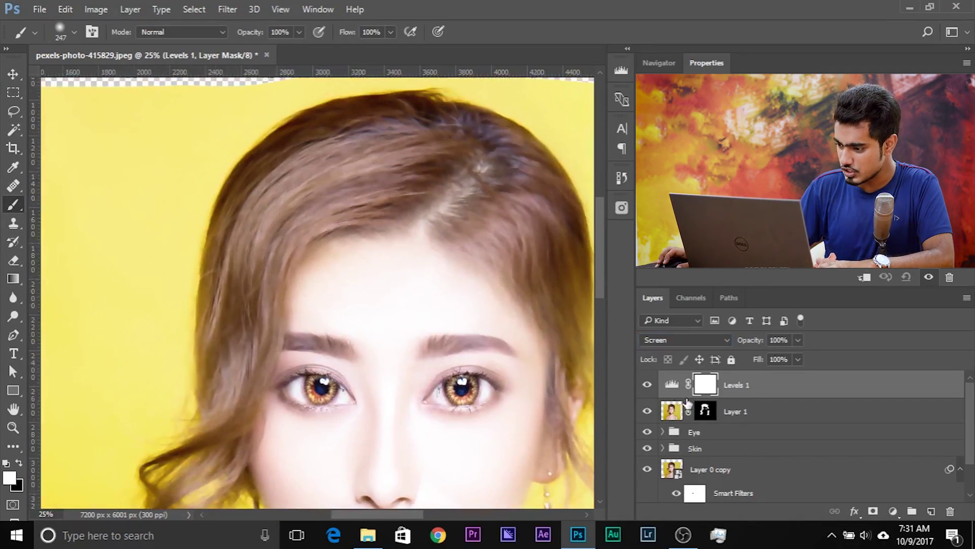
{"action": "key", "text": "ctrl+i"}
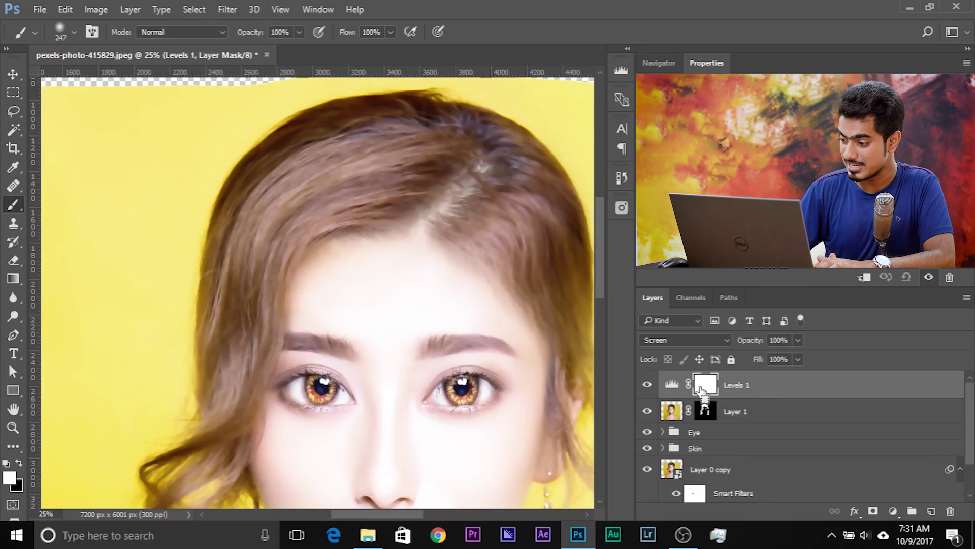
Paint white with a large brush on the Levels 1 mask to brighten hair highlights on both sides of the parting.
{"action": "mouse_move", "coordinate": [278, 212]}
{"action": "left_mouse_down"}
{"action": "mouse_move", "coordinate": [326, 209]}
{"action": "mouse_move", "coordinate": [304, 67]}
{"action": "left_mouse_up"}
{"action": "mouse_move", "coordinate": [317, 201]}
{"action": "left_mouse_down"}
{"action": "mouse_move", "coordinate": [315, 211]}
{"action": "mouse_move", "coordinate": [289, 216]}
{"action": "left_mouse_up"}
{"action": "left_click", "coordinate": [297, 203]}
{"action": "scroll", "coordinate": [360, 272], "scroll_direction": "down", "scroll_amount": 2}
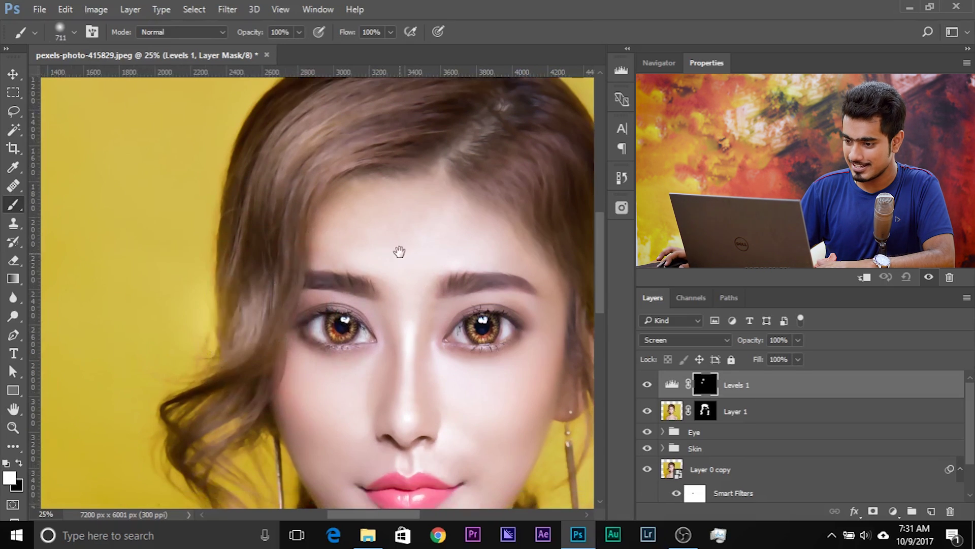
{"action": "left_click_drag", "start_coordinate": [399, 255], "coordinate": [192, 315]}
{"action": "left_click_drag", "start_coordinate": [319, 248], "coordinate": [333, 246]}
{"action": "left_click", "coordinate": [333, 247]}
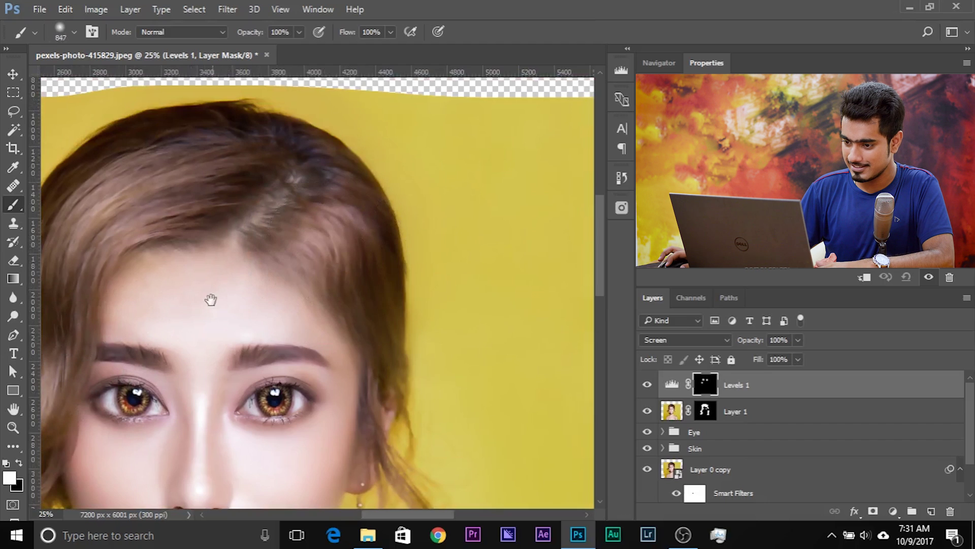
{"action": "left_click_drag", "start_coordinate": [218, 298], "coordinate": [420, 224]}
{"action": "mouse_move", "coordinate": [251, 310]}
{"action": "left_mouse_down"}
{"action": "mouse_move", "coordinate": [245, 318]}
{"action": "mouse_move", "coordinate": [185, 272]}
{"action": "left_mouse_up"}
Paint black on the Levels 1 mask to remove brightening that spills beyond the hair highlights.
{"action": "key", "text": "x"}
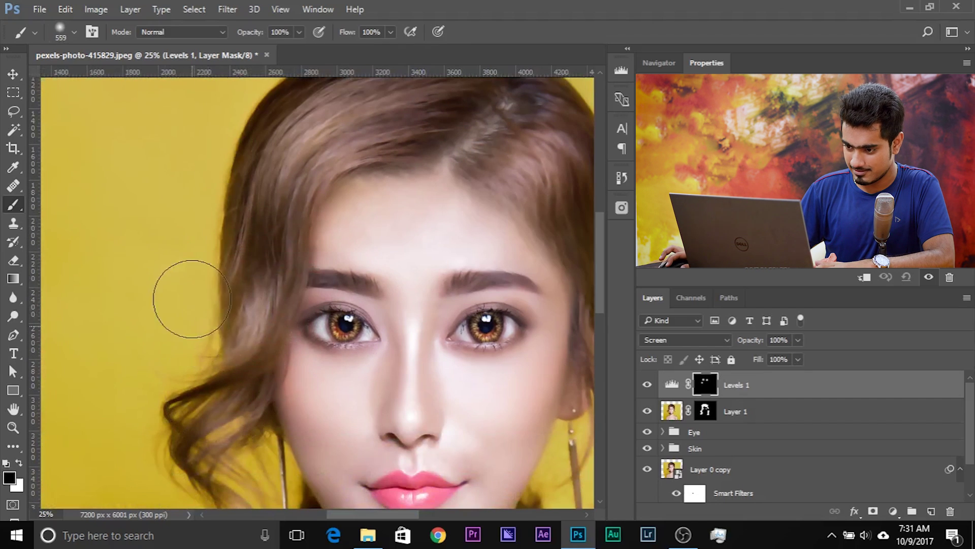
{"action": "left_click_drag", "start_coordinate": [382, 208], "coordinate": [294, 330]}
{"action": "left_click_drag", "start_coordinate": [346, 234], "coordinate": [332, 237]}
{"action": "mouse_move", "coordinate": [331, 231]}
{"action": "left_mouse_down"}
{"action": "mouse_move", "coordinate": [347, 237]}
{"action": "mouse_move", "coordinate": [315, 237]}
{"action": "left_mouse_up"}
{"action": "key", "text": "x"}
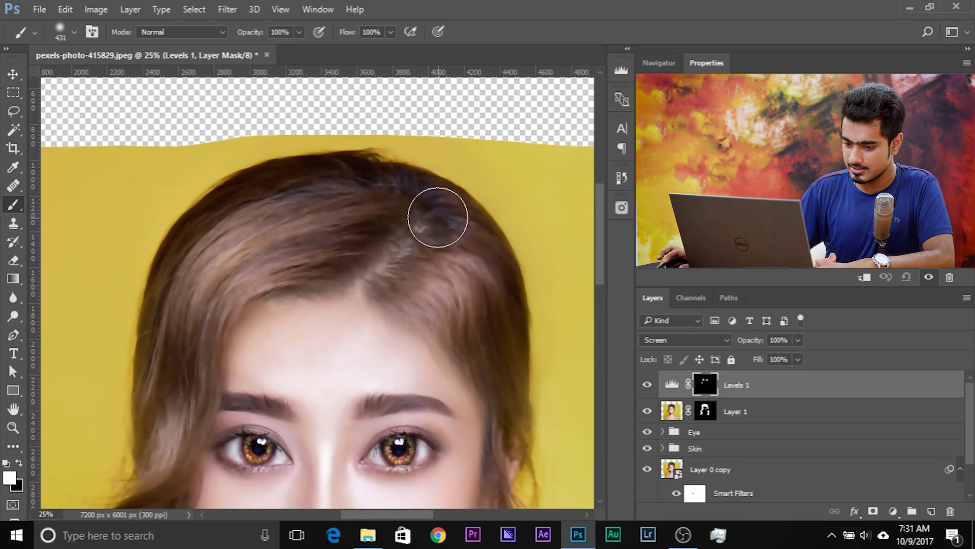
Paint further white highlights on the Levels 1 mask over the hair right of the parting and check the whole portrait.
{"action": "left_click_drag", "start_coordinate": [437, 218], "coordinate": [434, 207]}
{"action": "left_click_drag", "start_coordinate": [498, 345], "coordinate": [431, 222]}
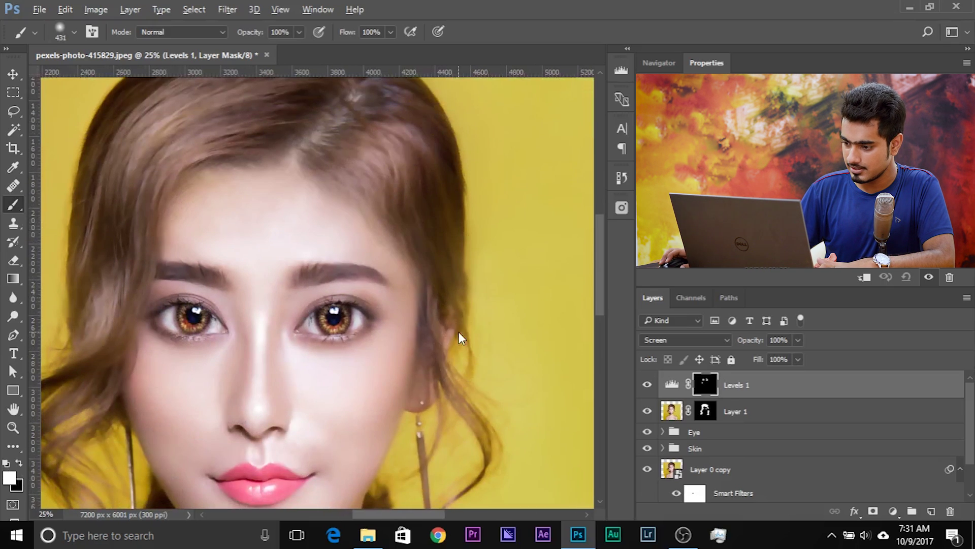
{"action": "mouse_move", "coordinate": [294, 360]}
{"action": "left_mouse_down"}
{"action": "mouse_move", "coordinate": [449, 250]}
{"action": "mouse_move", "coordinate": [360, 370]}
{"action": "mouse_move", "coordinate": [319, 381]}
{"action": "left_mouse_up"}
{"action": "key", "text": "ctrl+minus"}
{"action": "key", "text": "ctrl+minus"}
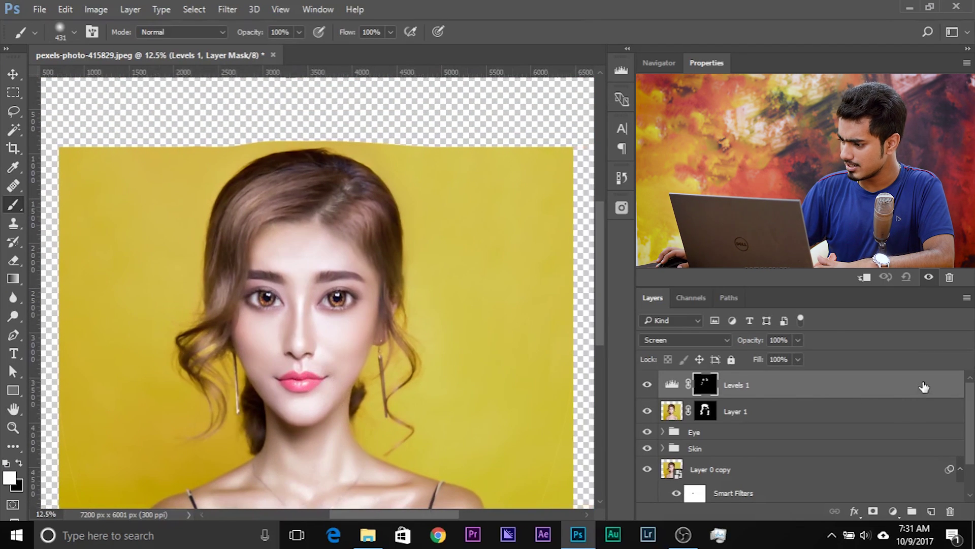
Split the Levels 1 layer's Blend If shadow slider for the underlying layer to 6 / 87.
{"action": "left_click", "coordinate": [923, 387]}
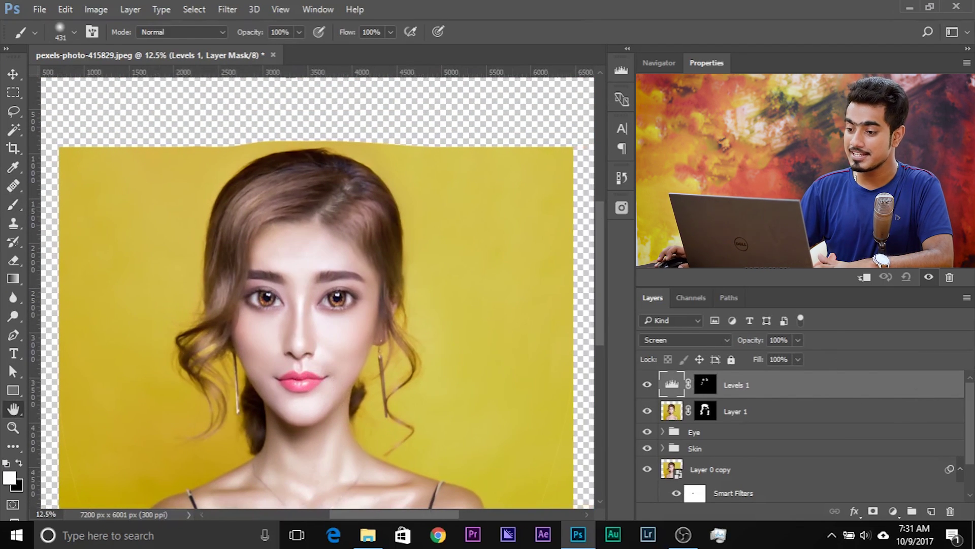
{"action": "double_click", "coordinate": [924, 387]}
{"action": "left_click_drag", "start_coordinate": [571, 89], "coordinate": [762, 113]}
{"action": "left_click_drag", "start_coordinate": [666, 376], "coordinate": [712, 377]}
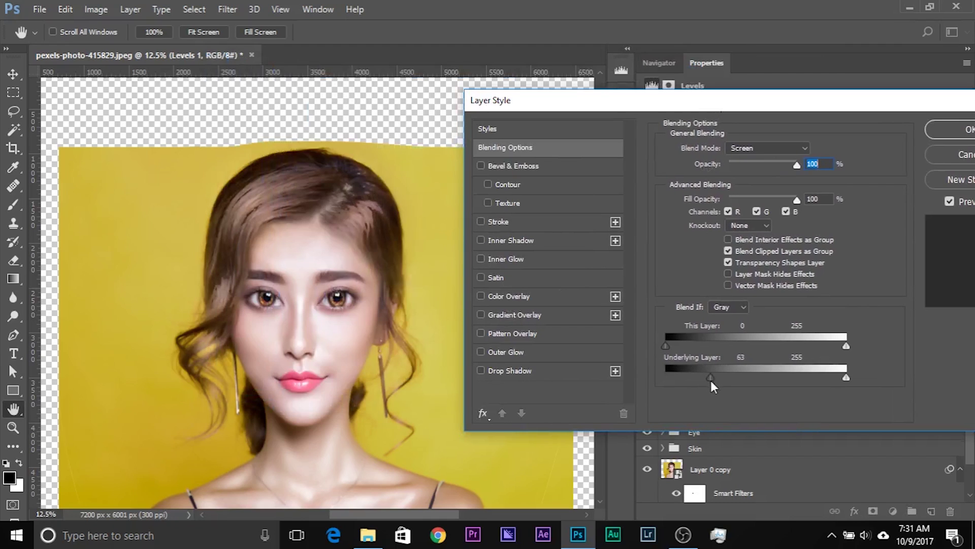
{"action": "left_click_drag", "start_coordinate": [711, 377], "coordinate": [732, 378]}
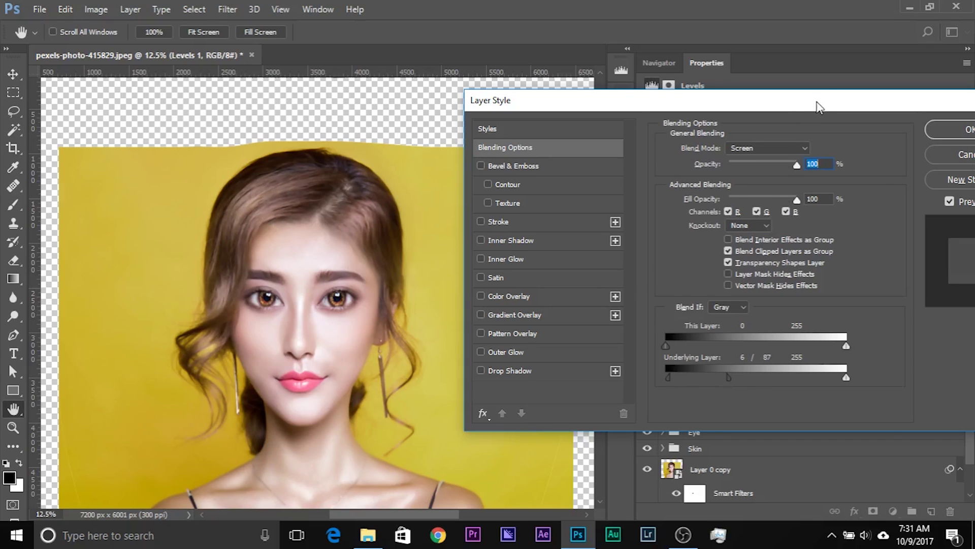
{"action": "left_click_drag", "start_coordinate": [818, 106], "coordinate": [597, 108]}
{"action": "left_click", "coordinate": [731, 146]}
{"action": "left_click_drag", "start_coordinate": [402, 345], "coordinate": [411, 320]}
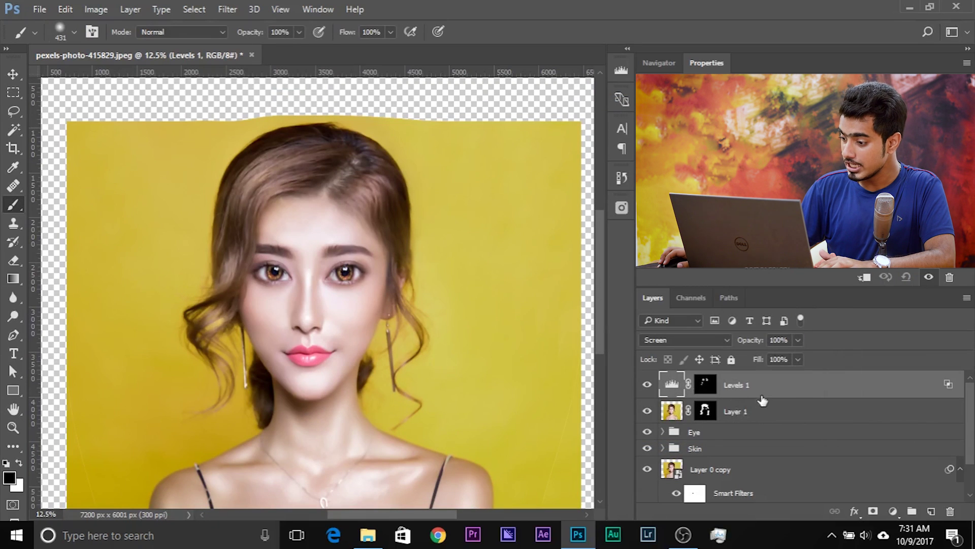
Group Levels 1 and Layer 1 as Hair, then compare the portrait with the group hidden and shown.
{"action": "left_click", "coordinate": [743, 403], "text": "shift"}
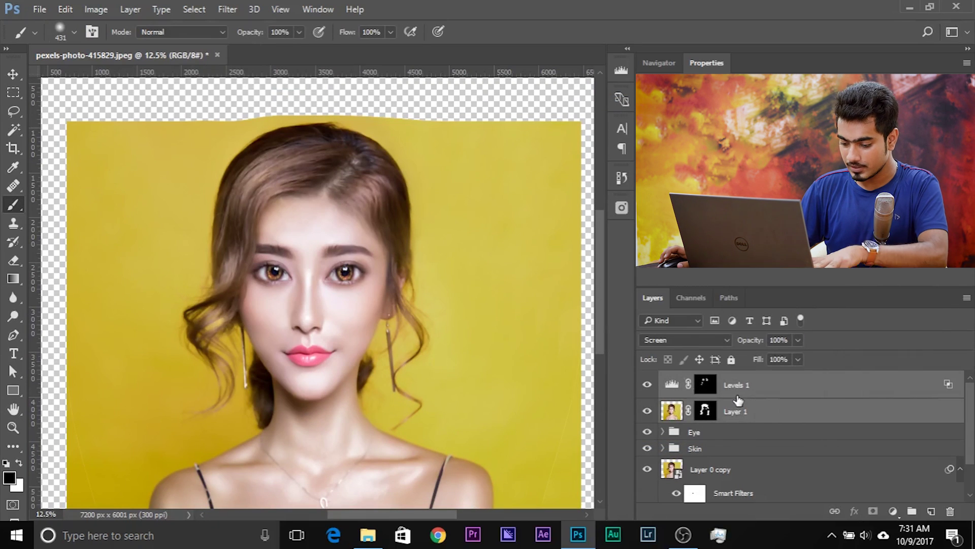
{"action": "key", "text": "ctrl+g"}
{"action": "double_click", "coordinate": [701, 380]}
{"action": "type", "text": "Hair"}
{"action": "key", "text": "Return"}
{"action": "left_click", "coordinate": [647, 379]}
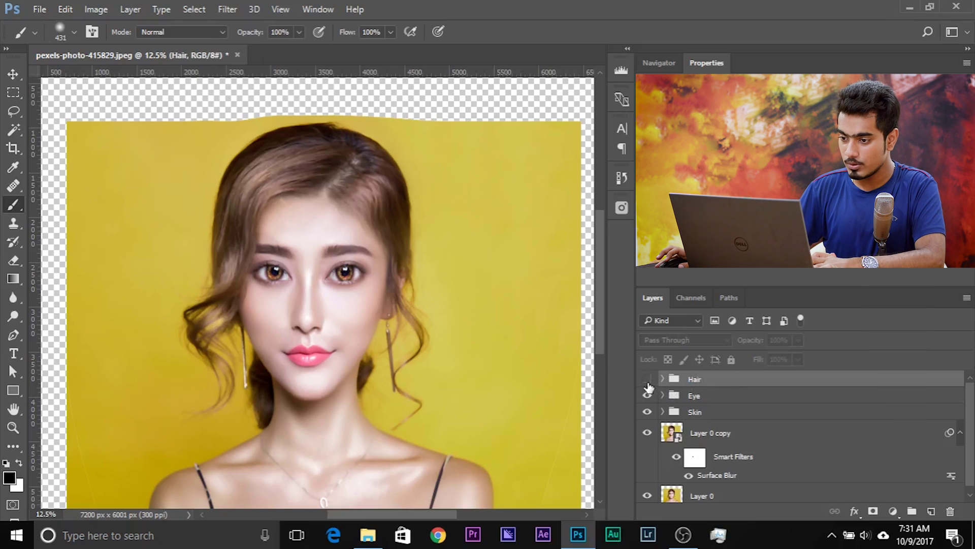
{"action": "left_click", "coordinate": [648, 381]}
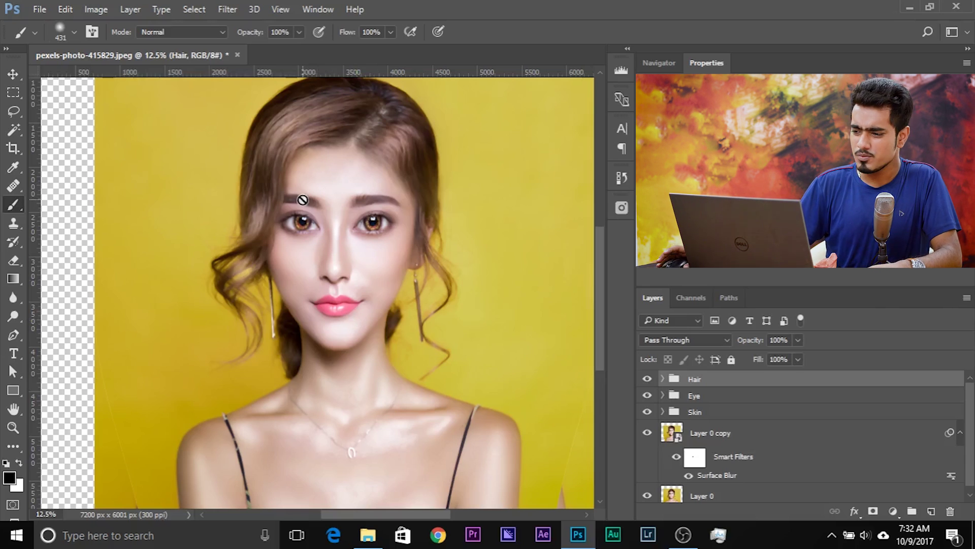
Expand the Skin group and add a Curves adjustment layer above Curves 2, with white as the foreground colour.
{"action": "left_click", "coordinate": [673, 412]}
{"action": "left_click", "coordinate": [663, 412]}
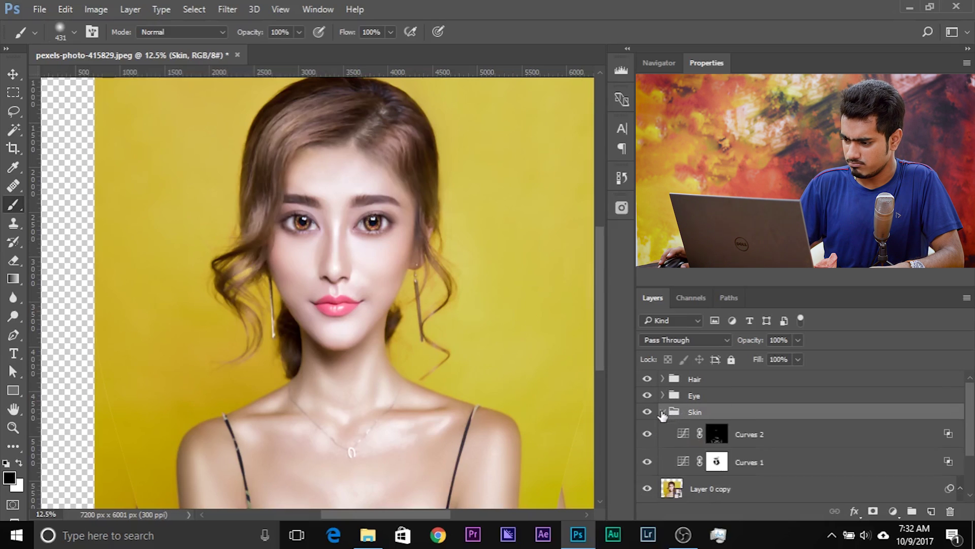
{"action": "left_click", "coordinate": [795, 433]}
{"action": "key", "text": "x"}
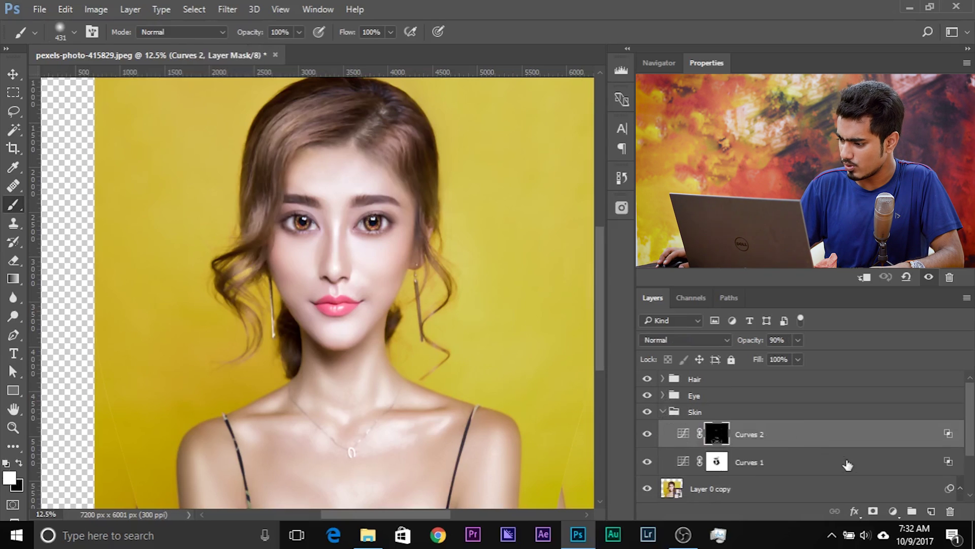
{"action": "left_click", "coordinate": [893, 511]}
{"action": "left_click", "coordinate": [884, 278]}
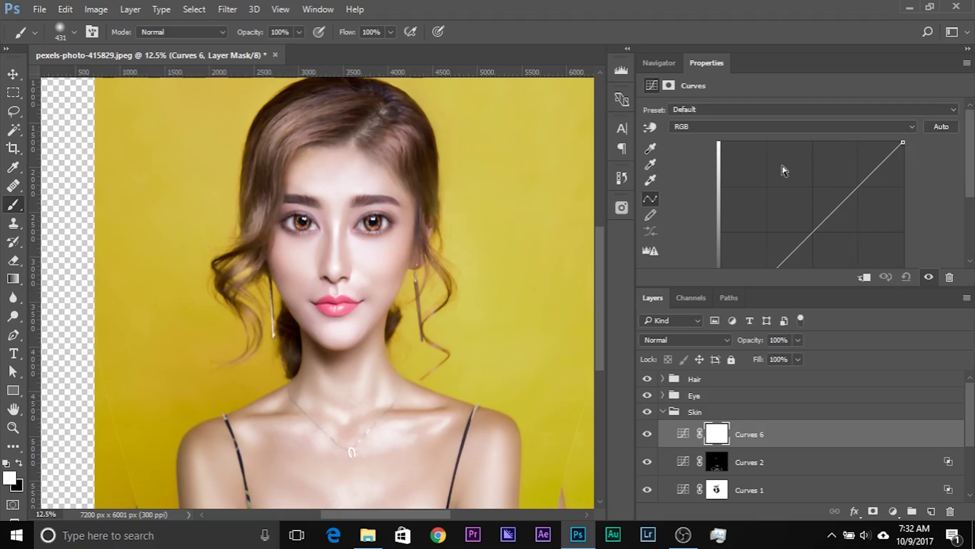
Pull the Curves 6 curve down to darken the image, invert its mask to black and set the brush flow to 1%.
{"action": "left_click_drag", "start_coordinate": [808, 184], "coordinate": [839, 213]}
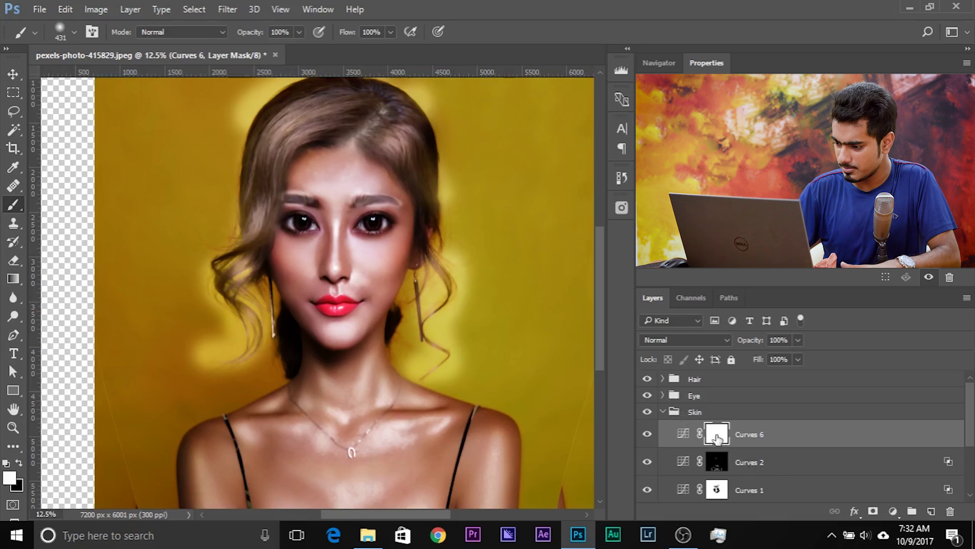
{"action": "key", "text": "ctrl+i"}
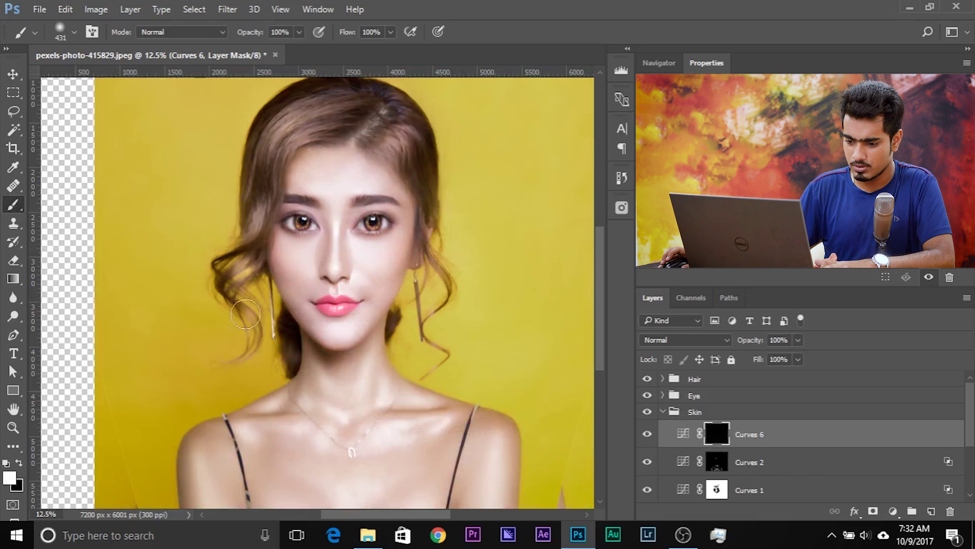
{"action": "left_click", "coordinate": [380, 32]}
{"action": "type", "text": "1"}
{"action": "key", "text": "Return"}
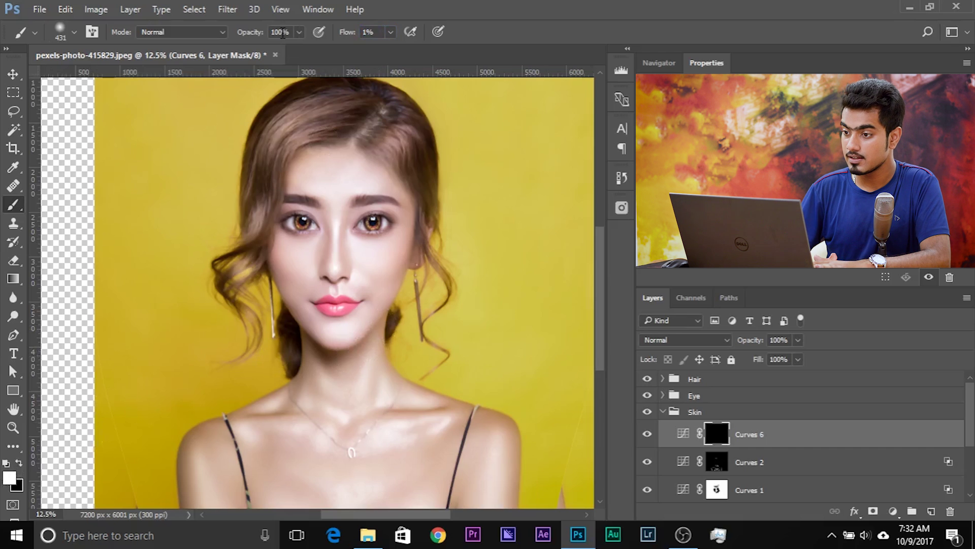
Paint subtle white shading on the Curves 6 mask around the face contours with a 303 px brush and compare the layer hidden and shown.
{"action": "key", "text": "ctrl+plus"}
{"action": "key", "text": "ctrl+plus"}
{"action": "left_click_drag", "start_coordinate": [299, 206], "coordinate": [187, 206]}
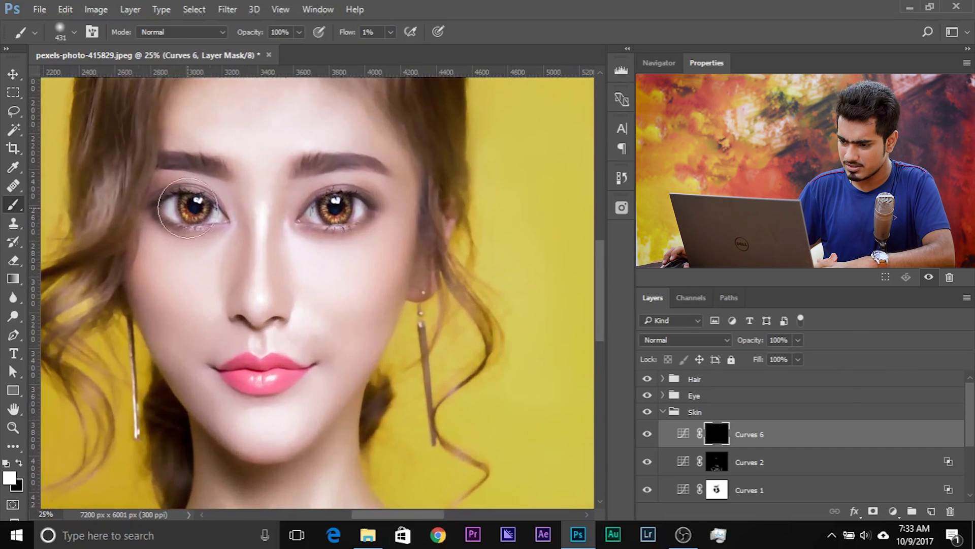
{"action": "left_click_drag", "start_coordinate": [317, 267], "coordinate": [297, 267]}
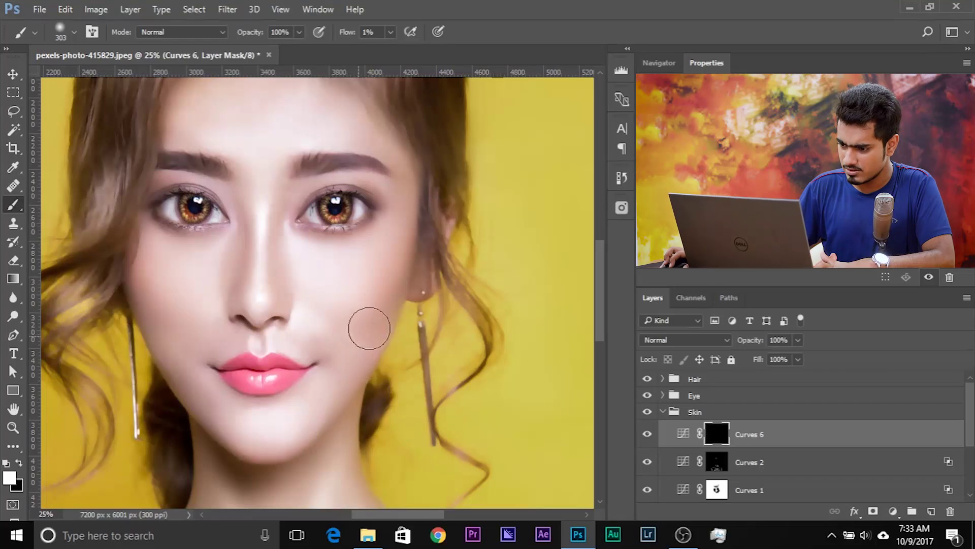
{"action": "scroll", "coordinate": [384, 274], "scroll_direction": "up", "scroll_amount": 5}
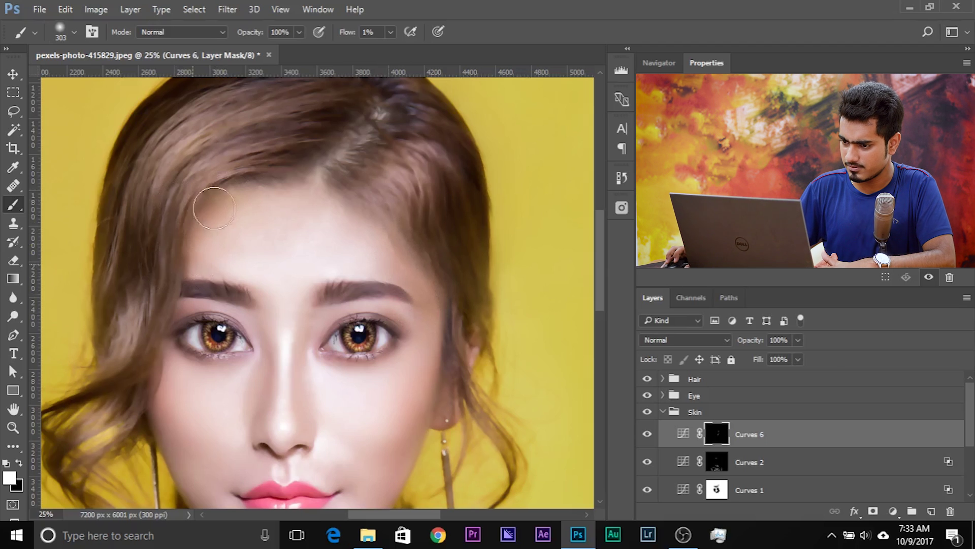
{"action": "scroll", "coordinate": [214, 208], "scroll_direction": "down", "scroll_amount": 8}
{"action": "scroll", "coordinate": [214, 208], "scroll_direction": "left", "scroll_amount": 4}
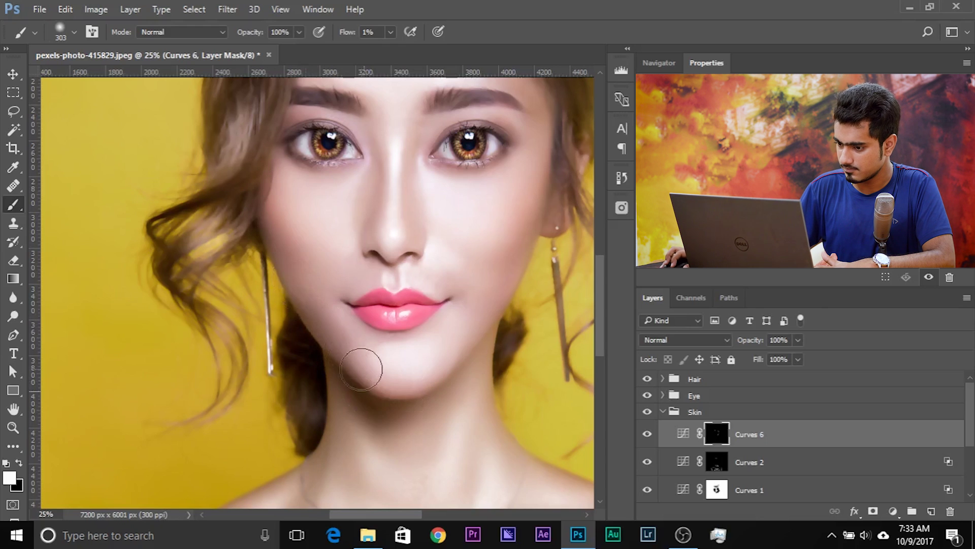
{"action": "left_click", "coordinate": [647, 434]}
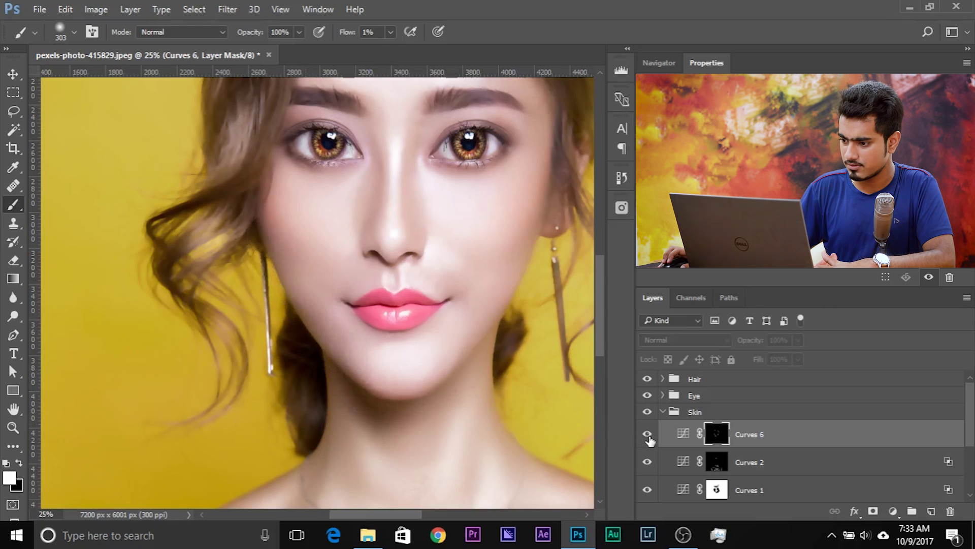
{"action": "left_click", "coordinate": [648, 436]}
Paint subtle shading on the Curves 6 mask over the chest and beside the dress strap, varying the brush size.
{"action": "scroll", "coordinate": [406, 255], "scroll_direction": "down", "scroll_amount": 9}
{"action": "scroll", "coordinate": [407, 255], "scroll_direction": "right", "scroll_amount": 3}
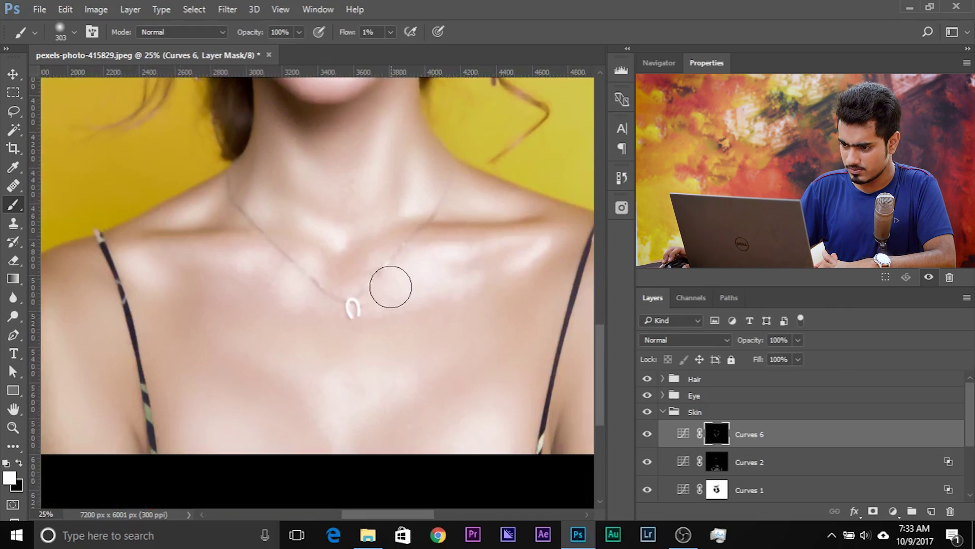
{"action": "left_click_drag", "start_coordinate": [391, 287], "coordinate": [358, 287]}
{"action": "left_click_drag", "start_coordinate": [403, 385], "coordinate": [332, 340]}
{"action": "left_click_drag", "start_coordinate": [394, 392], "coordinate": [428, 385]}
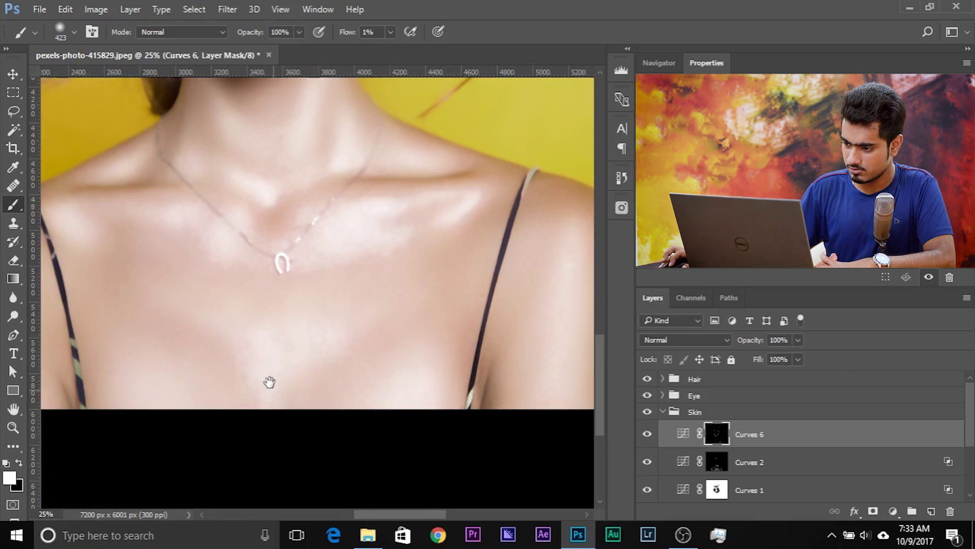
{"action": "left_click_drag", "start_coordinate": [267, 385], "coordinate": [354, 313]}
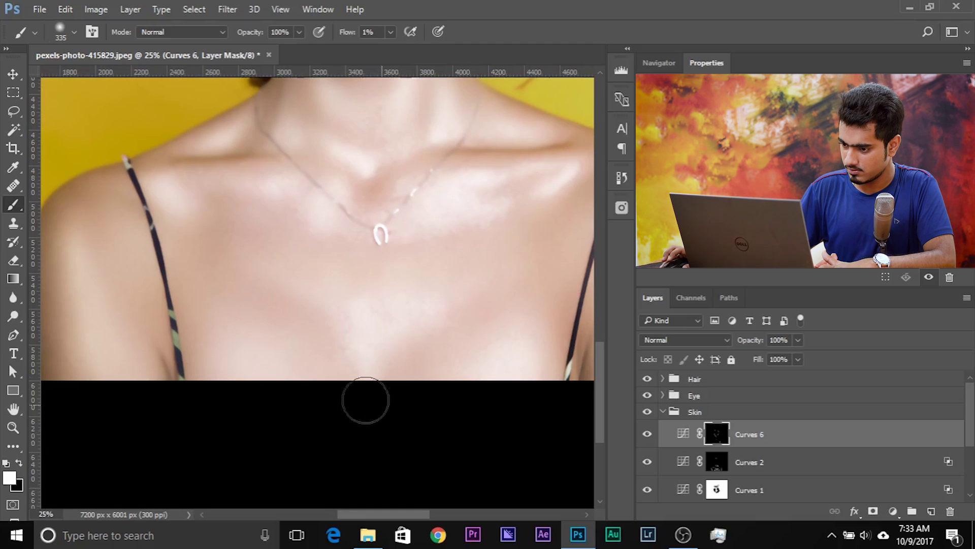
{"action": "left_click_drag", "start_coordinate": [224, 334], "coordinate": [244, 333]}
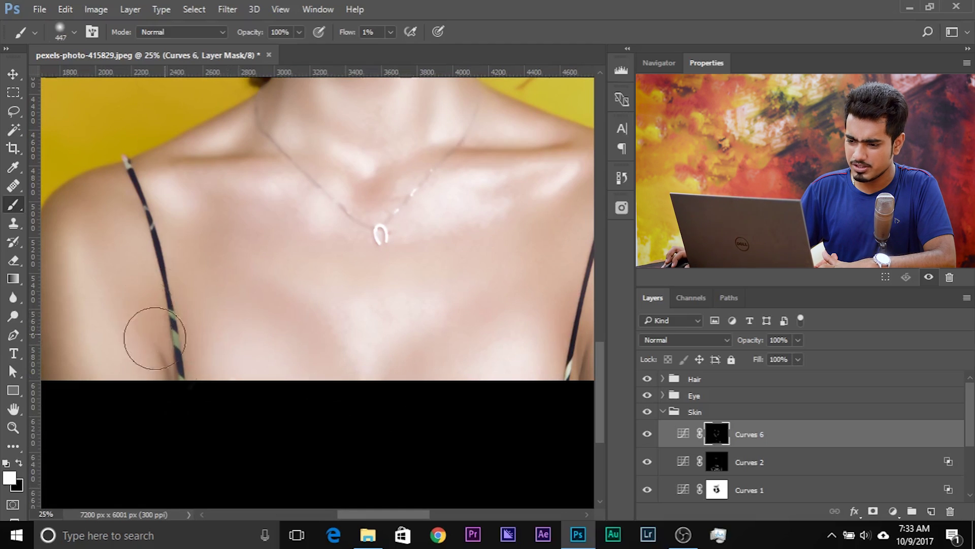
{"action": "left_click_drag", "start_coordinate": [209, 264], "coordinate": [247, 352]}
{"action": "left_click_drag", "start_coordinate": [185, 338], "coordinate": [174, 338]}
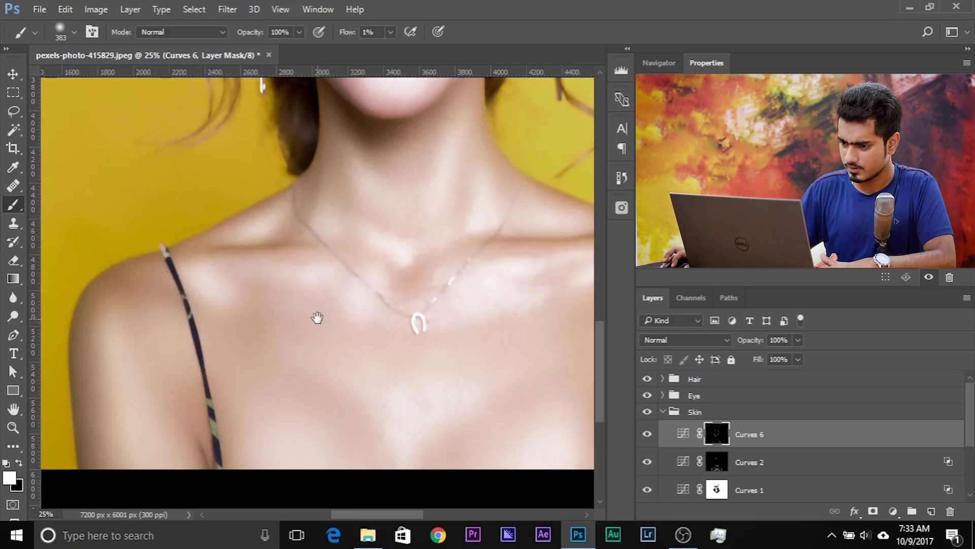
Shade the shoulders, arms and collarbones on the Curves 6 mask with the brush reduced from 327 to 247 px, and check the whole portrait.
{"action": "left_click_drag", "start_coordinate": [317, 318], "coordinate": [142, 325]}
{"action": "left_click_drag", "start_coordinate": [366, 339], "coordinate": [357, 339]}
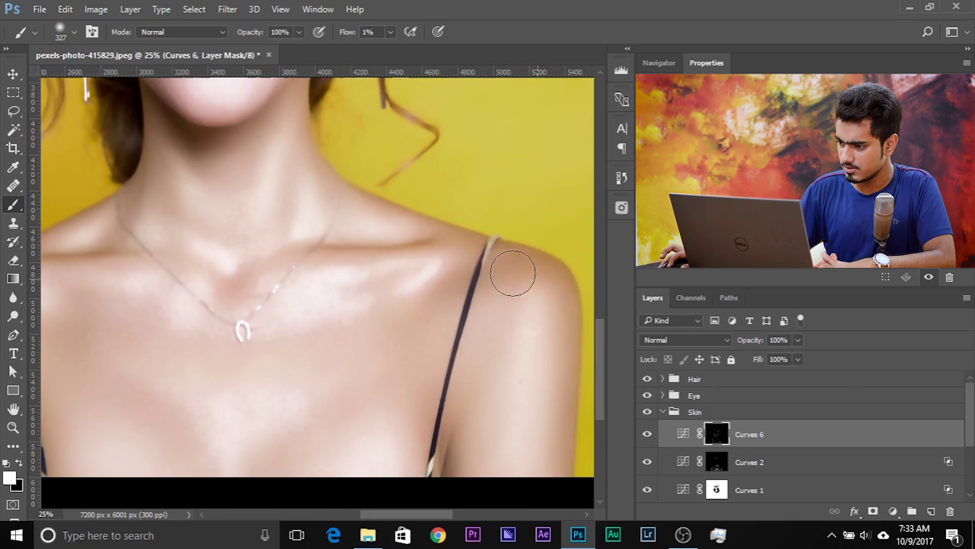
{"action": "left_click_drag", "start_coordinate": [377, 300], "coordinate": [529, 357]}
{"action": "left_click_drag", "start_coordinate": [143, 292], "coordinate": [135, 292]}
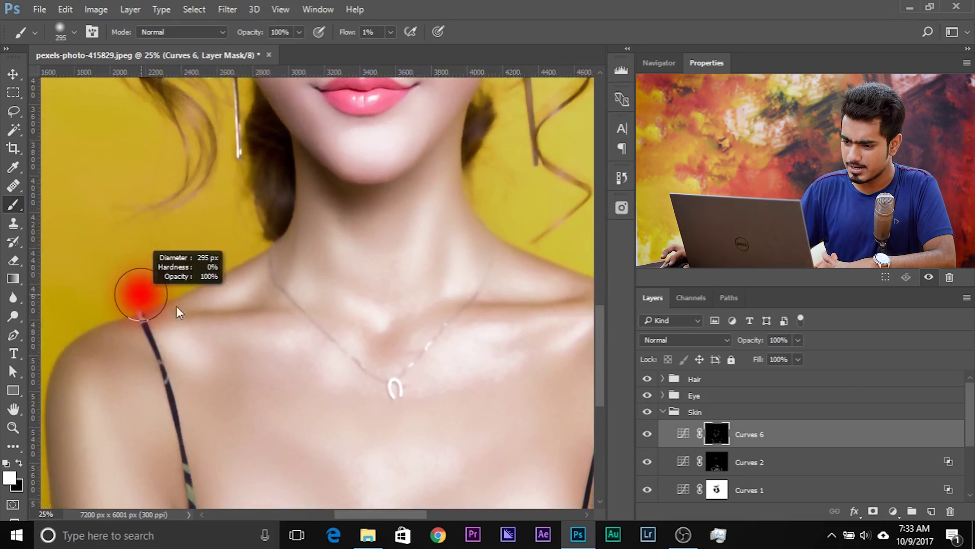
{"action": "left_click_drag", "start_coordinate": [333, 315], "coordinate": [184, 312]}
{"action": "right_click", "coordinate": [289, 312]}
{"action": "left_click_drag", "start_coordinate": [288, 301], "coordinate": [281, 301]}
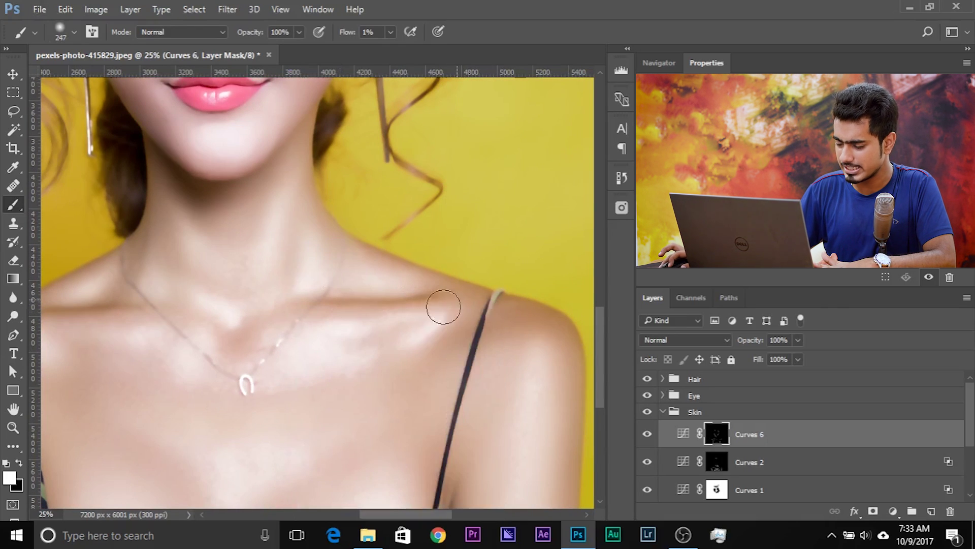
{"action": "key", "text": "ctrl+minus"}
{"action": "key", "text": "ctrl+minus"}
{"action": "key", "text": "ctrl+minus"}
{"action": "key", "text": "ctrl+minus"}
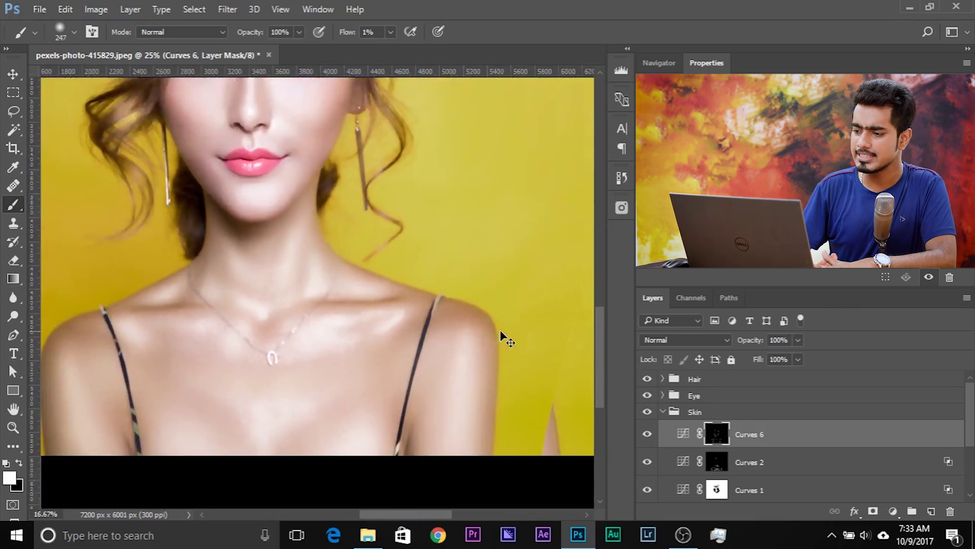
{"action": "key", "text": "ctrl+plus"}
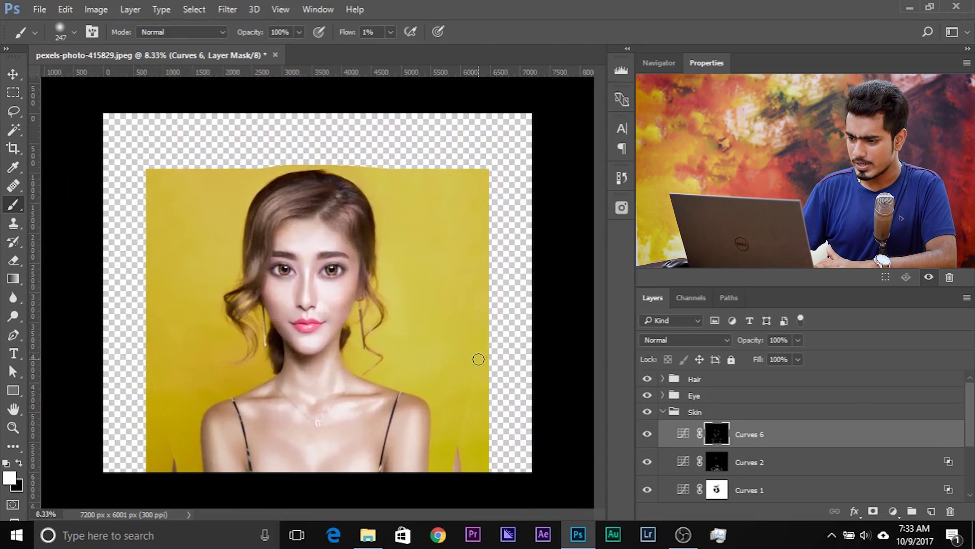
{"action": "key", "text": "ctrl+plus"}
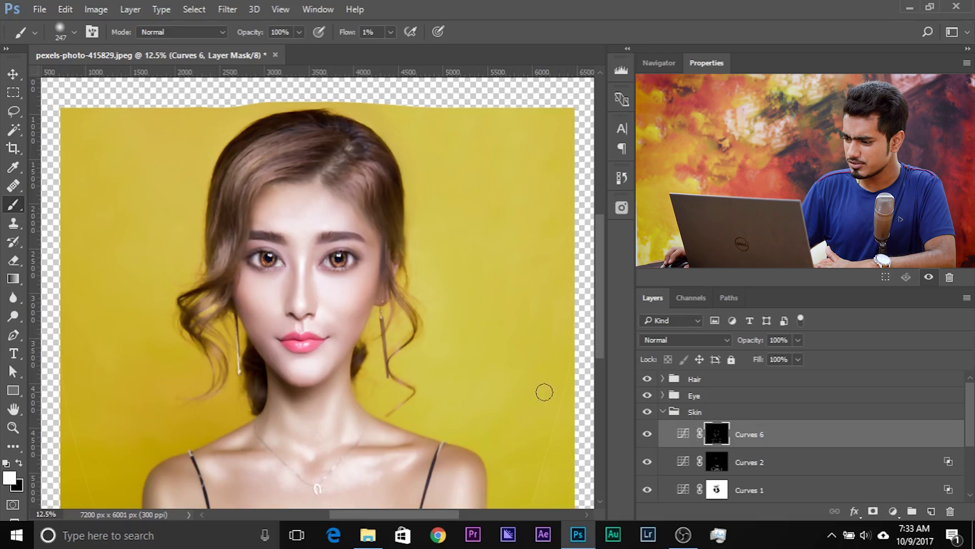
Collapse the Skin group and add a Hue/Saturation adjustment layer above the Hair group.
{"action": "left_click", "coordinate": [664, 414]}
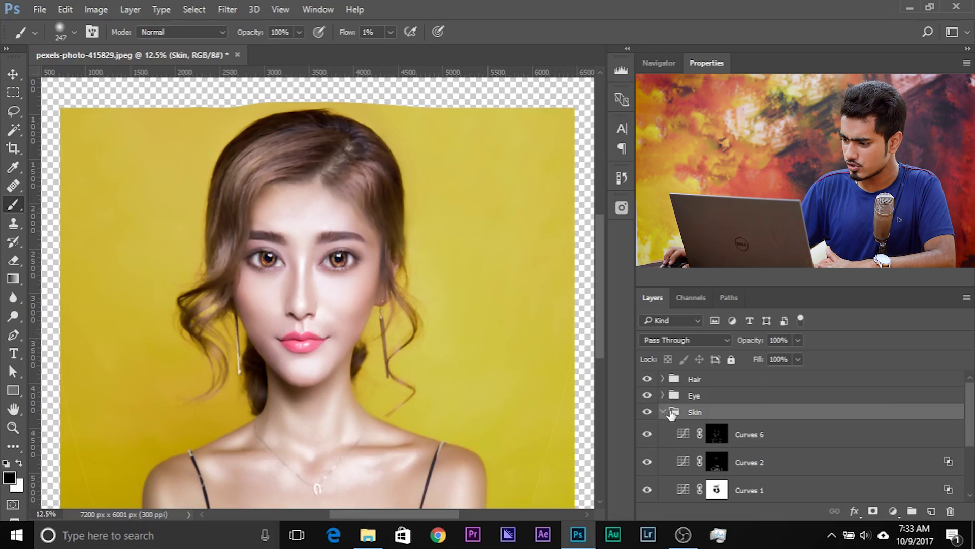
{"action": "left_click", "coordinate": [662, 412]}
{"action": "left_click", "coordinate": [778, 380]}
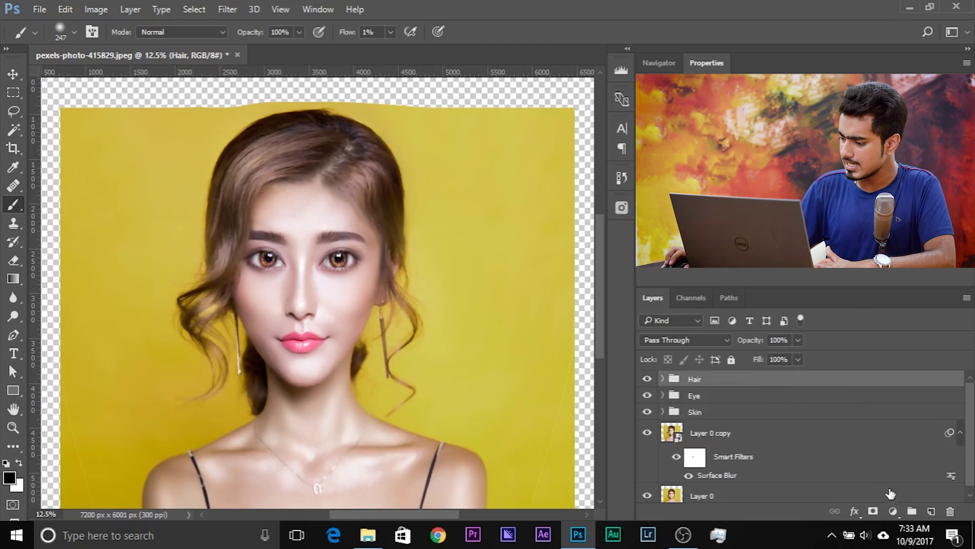
{"action": "left_click", "coordinate": [895, 510]}
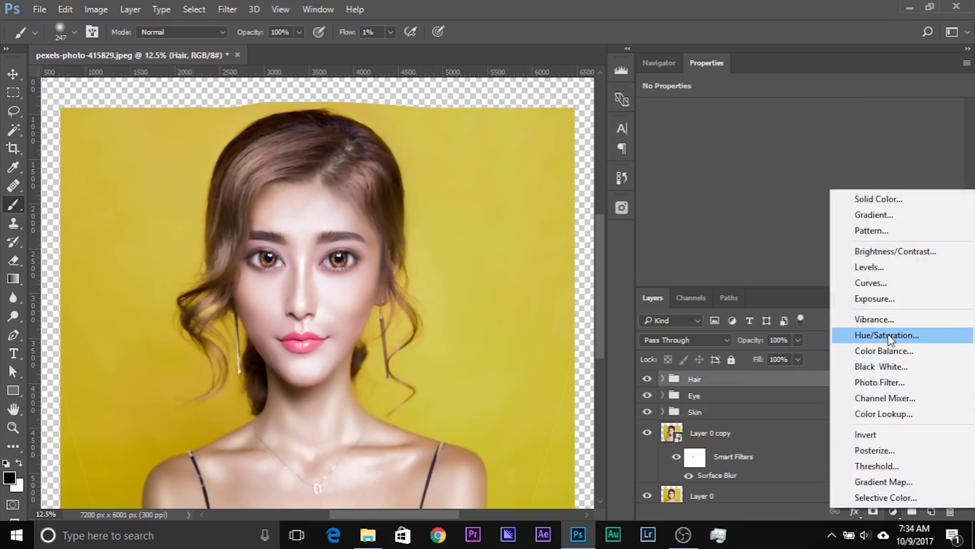
{"action": "left_click", "coordinate": [888, 334]}
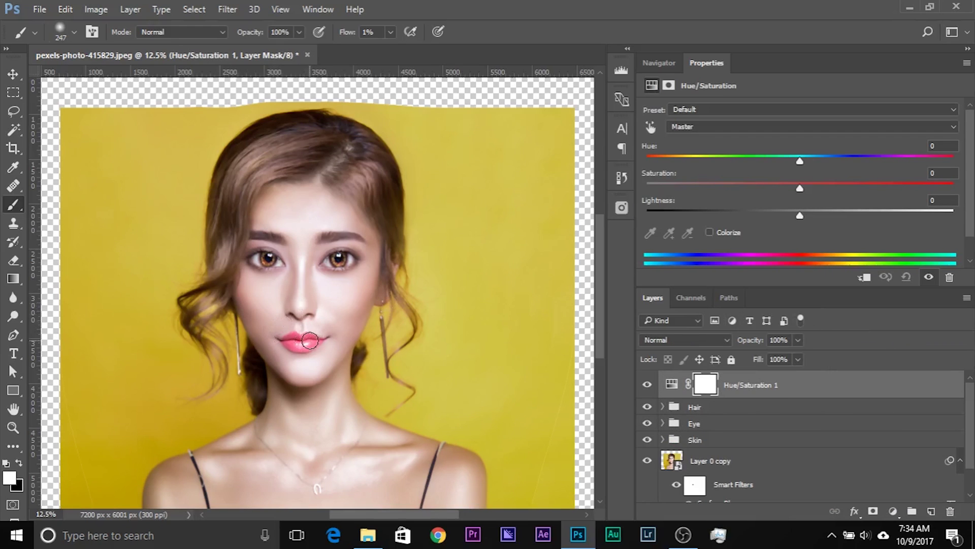
Sample the lips to target the Reds in Hue/Saturation 1 and set the hue to -180 and the saturation to +25.
{"action": "key", "text": "ctrl+plus"}
{"action": "key", "text": "ctrl+plus"}
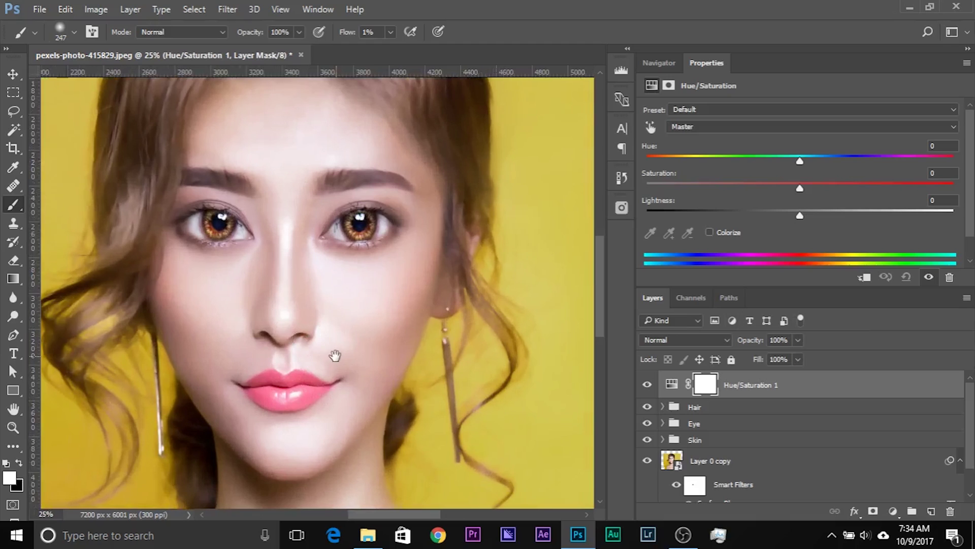
{"action": "left_click_drag", "start_coordinate": [336, 356], "coordinate": [307, 336]}
{"action": "left_click", "coordinate": [650, 126]}
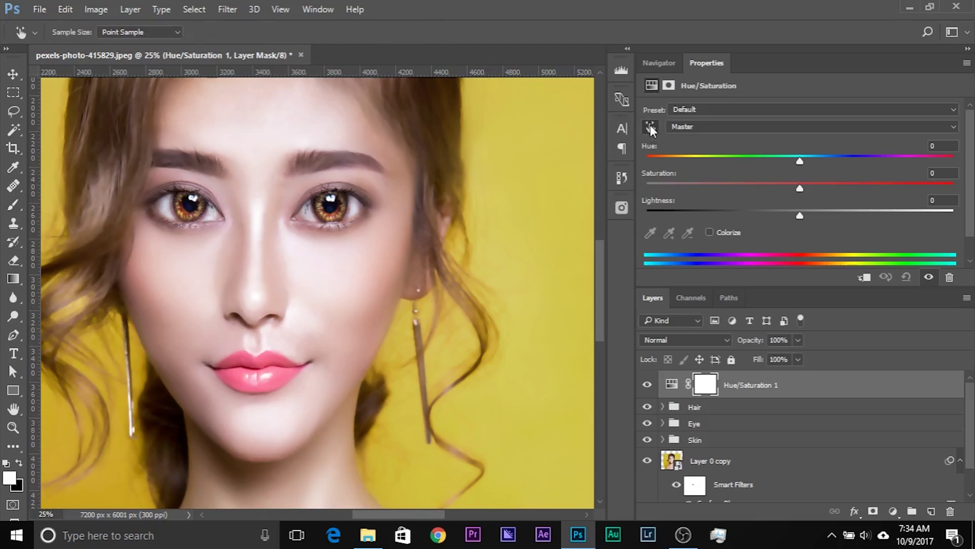
{"action": "left_click", "coordinate": [286, 365]}
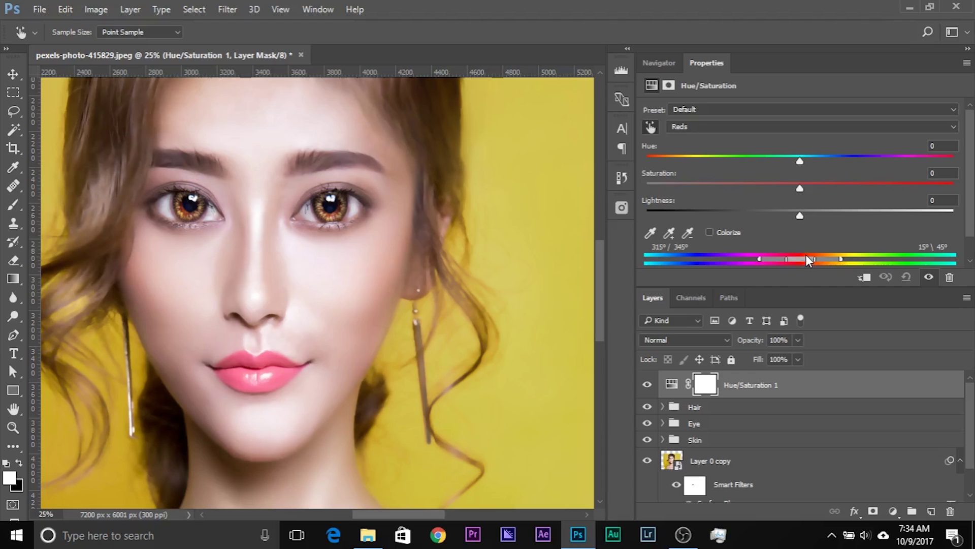
{"action": "left_click_drag", "start_coordinate": [230, 376], "coordinate": [286, 341]}
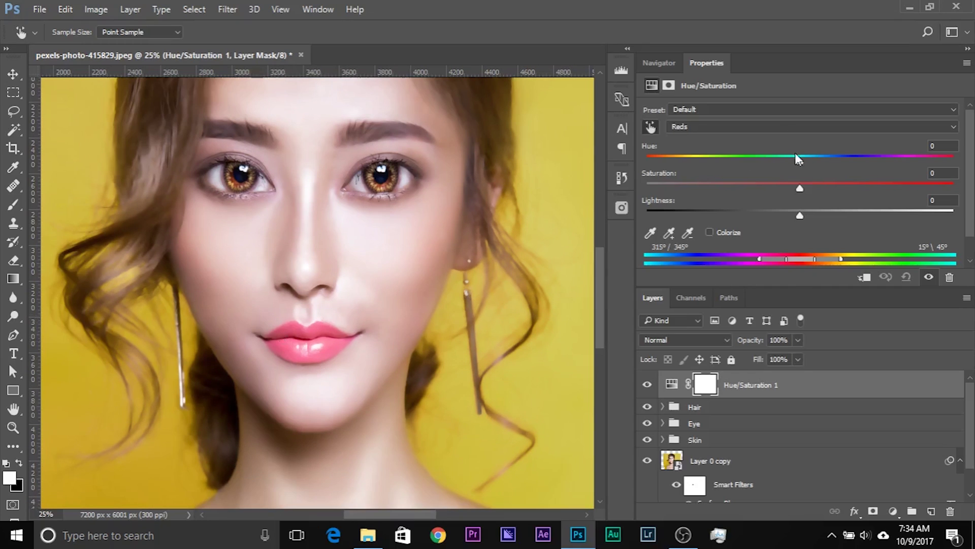
{"action": "left_click_drag", "start_coordinate": [800, 162], "coordinate": [639, 160]}
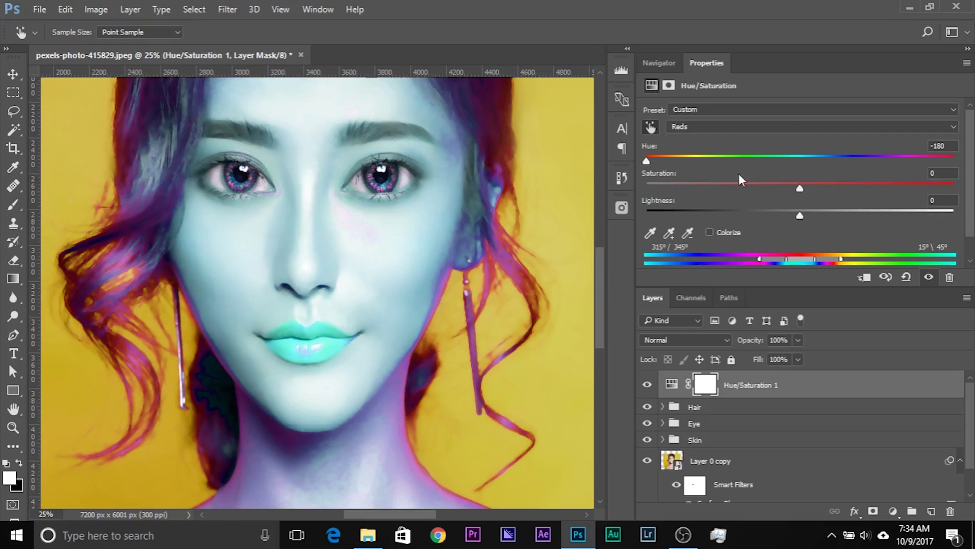
{"action": "left_click_drag", "start_coordinate": [801, 188], "coordinate": [838, 187]}
Narrow the Reds range to the lip colour, with limits of about 327°/335° and 351°\4°.
{"action": "left_click_drag", "start_coordinate": [760, 260], "coordinate": [788, 259]}
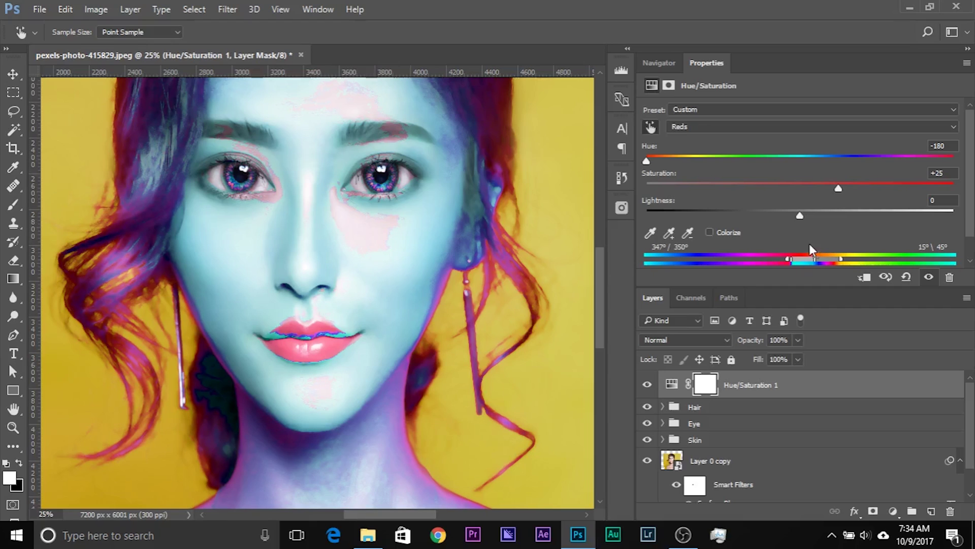
{"action": "left_click_drag", "start_coordinate": [839, 259], "coordinate": [784, 258]}
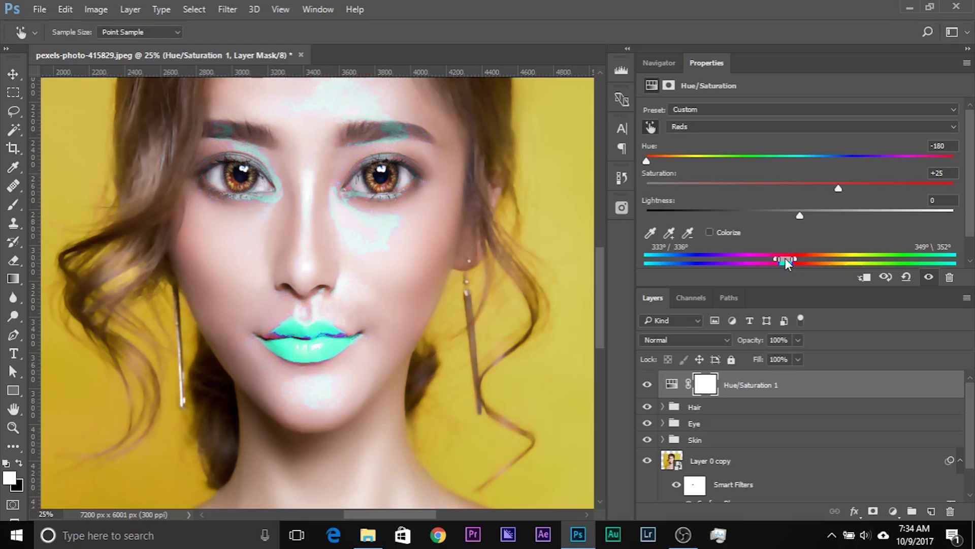
{"action": "left_click_drag", "start_coordinate": [791, 257], "coordinate": [794, 258]}
{"action": "left_click_drag", "start_coordinate": [797, 258], "coordinate": [804, 258]}
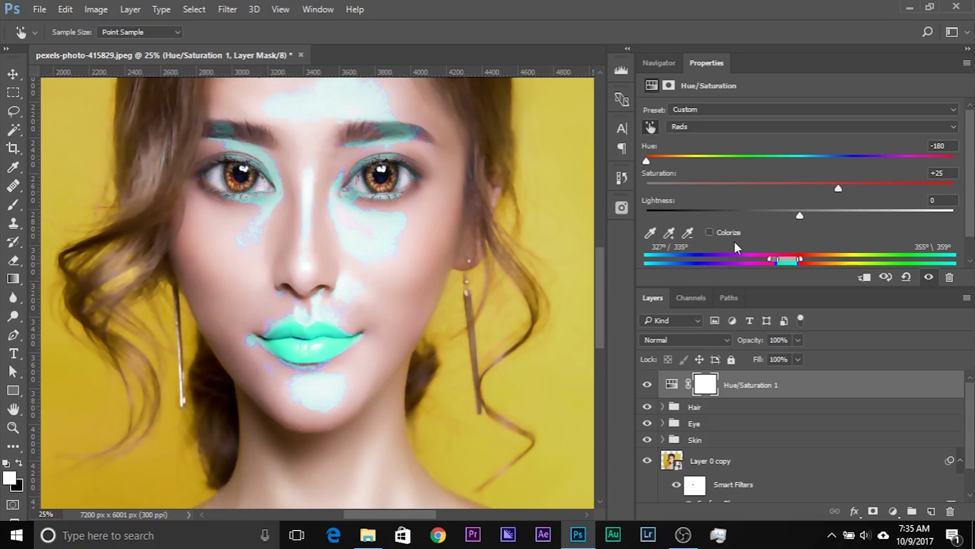
{"action": "mouse_move", "coordinate": [802, 258]}
{"action": "left_mouse_down"}
{"action": "mouse_move", "coordinate": [815, 257]}
{"action": "mouse_move", "coordinate": [804, 258]}
{"action": "left_mouse_up"}
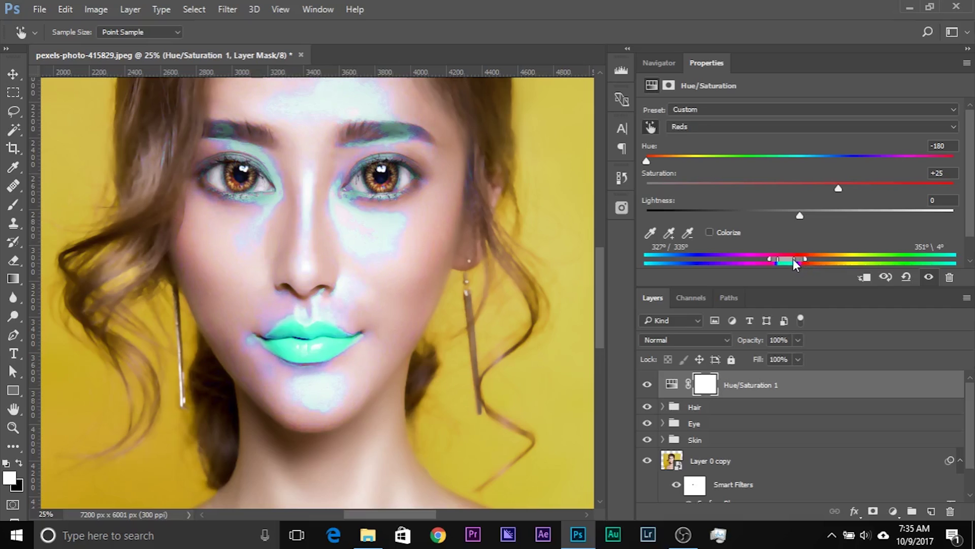
Recolour the lips by setting the Reds hue to +15, saturation to +31 and lightness to -18.
{"action": "left_click", "coordinate": [793, 157]}
{"action": "left_click_drag", "start_coordinate": [793, 156], "coordinate": [794, 156]}
{"action": "left_click_drag", "start_coordinate": [942, 146], "coordinate": [909, 145]}
{"action": "type", "text": "0"}
{"action": "left_click_drag", "start_coordinate": [946, 173], "coordinate": [915, 172]}
{"action": "left_click_drag", "start_coordinate": [799, 157], "coordinate": [830, 181]}
{"action": "left_click_drag", "start_coordinate": [801, 216], "coordinate": [777, 216]}
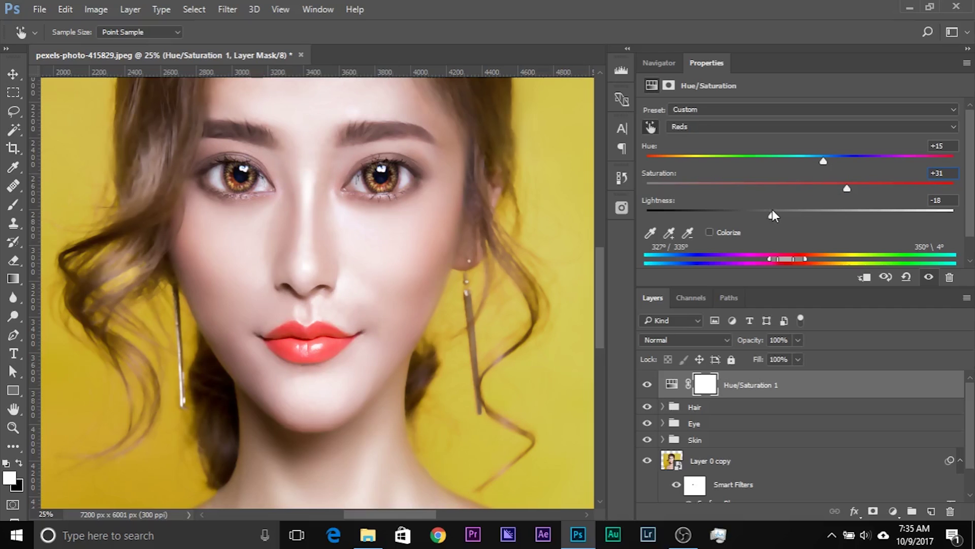
Show only Layer 0, hiding every other layer, to compare the retouched portrait with the original.
{"action": "key", "text": "ctrl+minus"}
{"action": "key", "text": "ctrl+minus"}
{"action": "key", "text": "ctrl+minus"}
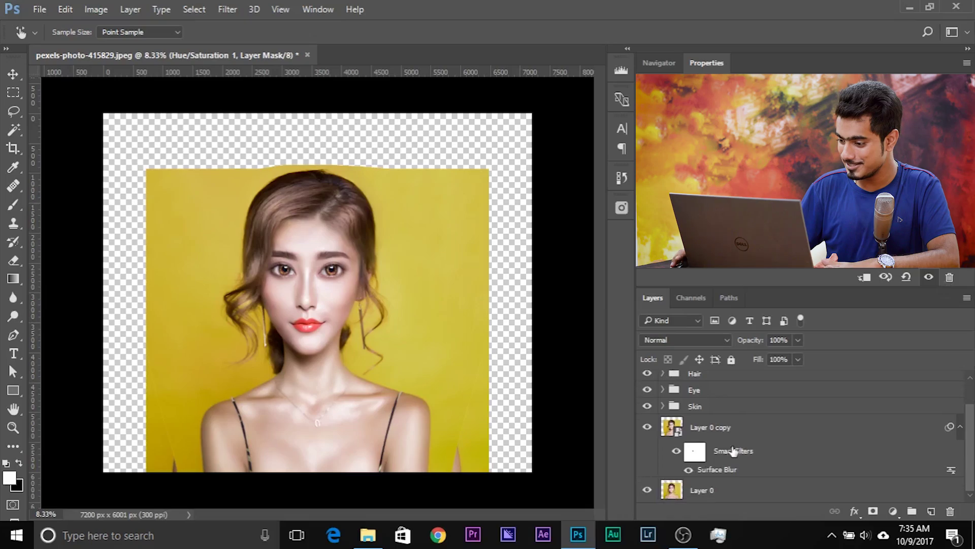
{"action": "left_click", "coordinate": [647, 490], "text": "alt"}
{"action": "left_click", "coordinate": [647, 489]}
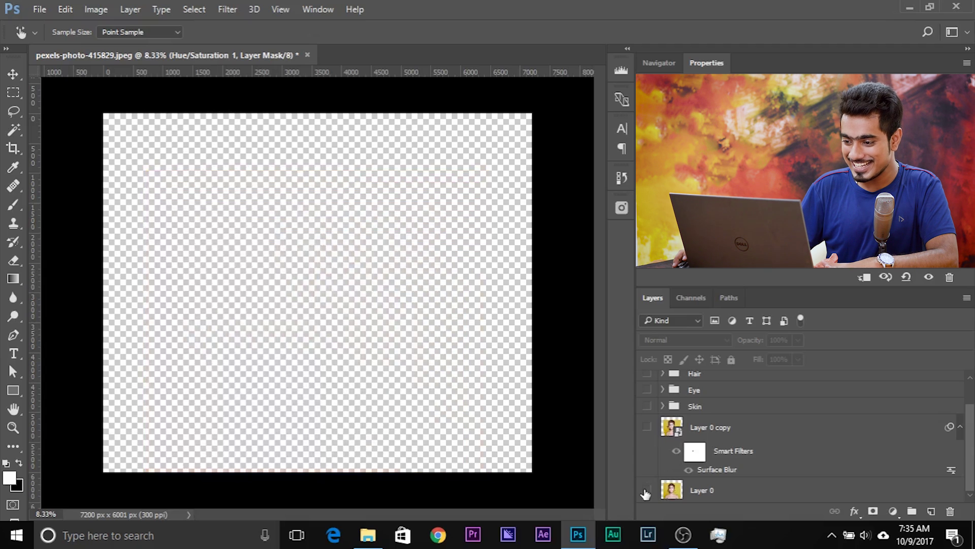
{"action": "left_click", "coordinate": [647, 490]}
{"action": "scroll", "coordinate": [655, 417], "scroll_direction": "up", "scroll_amount": 1}
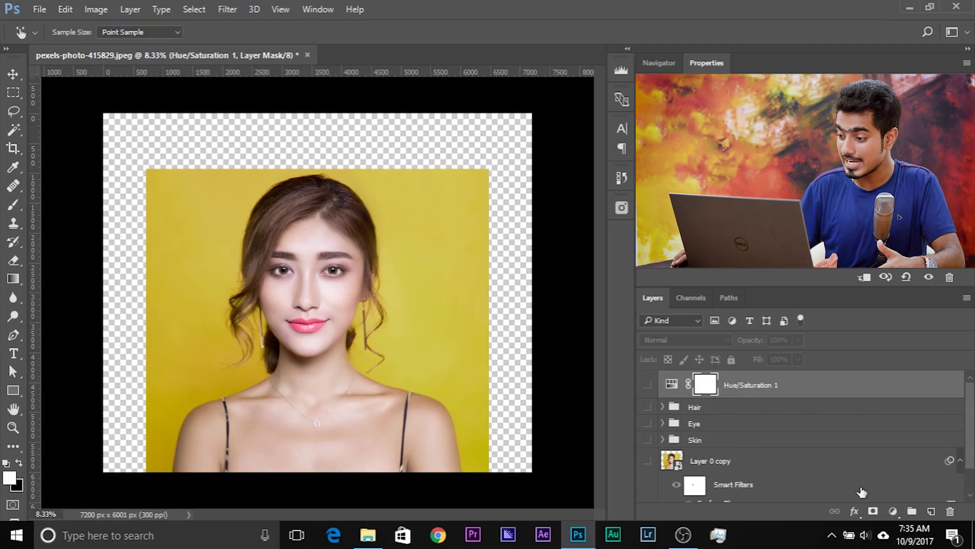
{"action": "scroll", "coordinate": [802, 462], "scroll_direction": "down", "scroll_amount": 1}
{"action": "right_click", "coordinate": [648, 490]}
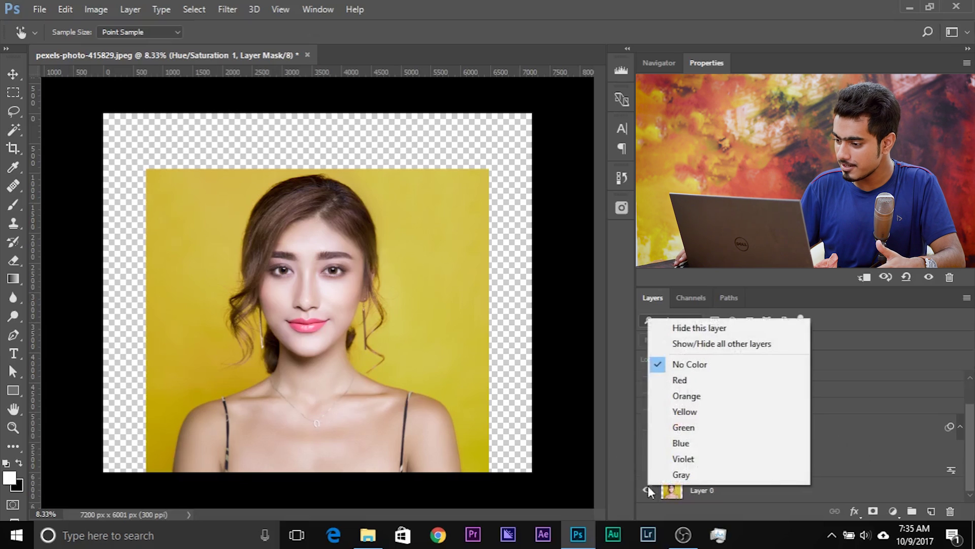
{"action": "left_click", "coordinate": [668, 345]}
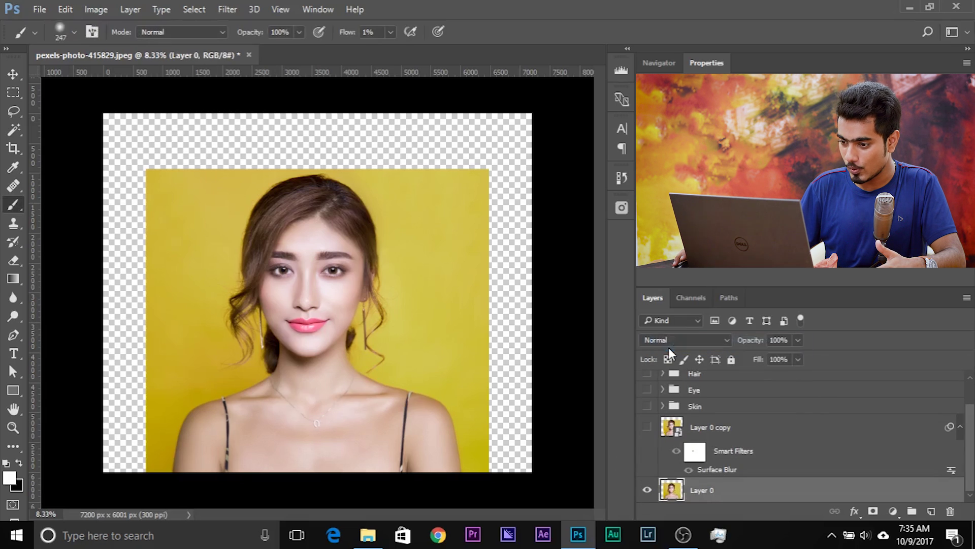
Show all the other layers again and hide only Layer 0.
{"action": "right_click", "coordinate": [647, 497]}
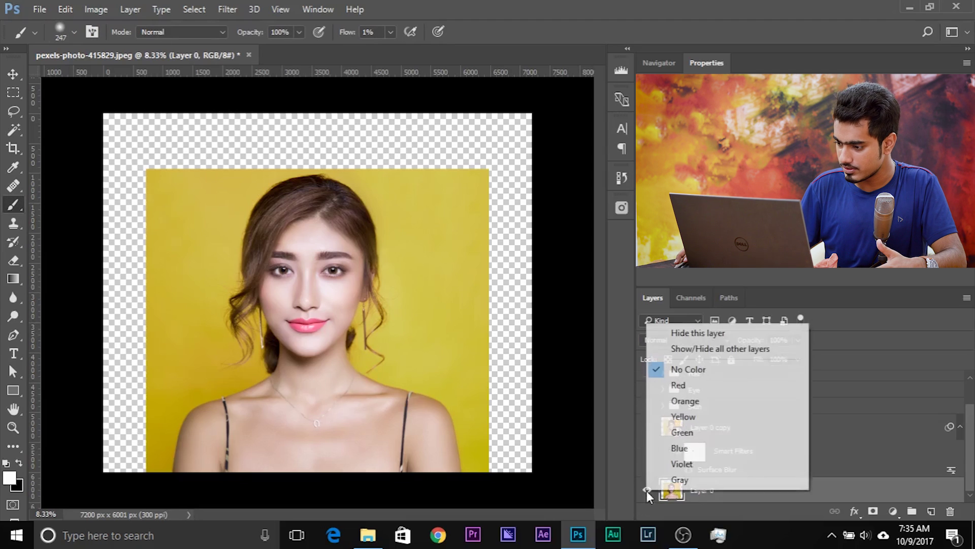
{"action": "left_click", "coordinate": [691, 343]}
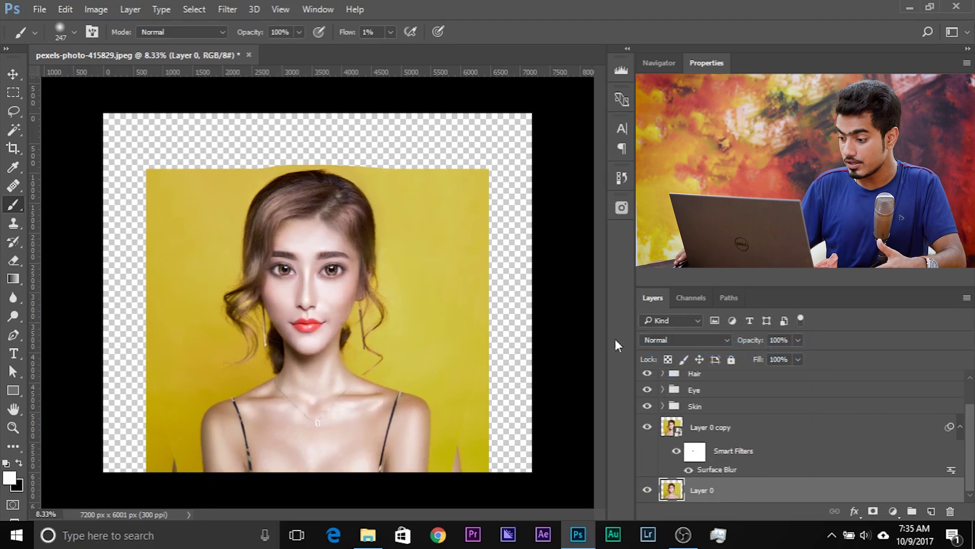
{"action": "left_click", "coordinate": [647, 490], "text": "alt"}
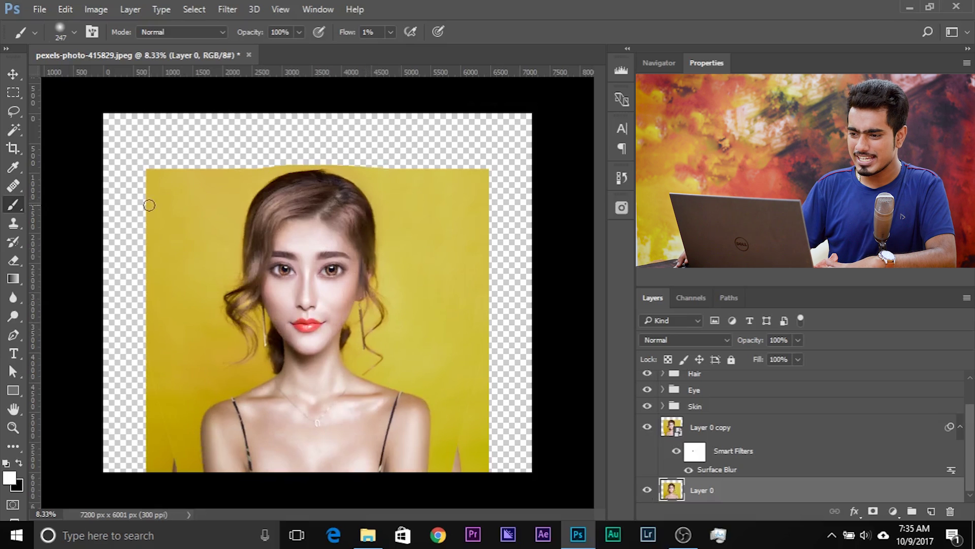
{"action": "left_click", "coordinate": [645, 492]}
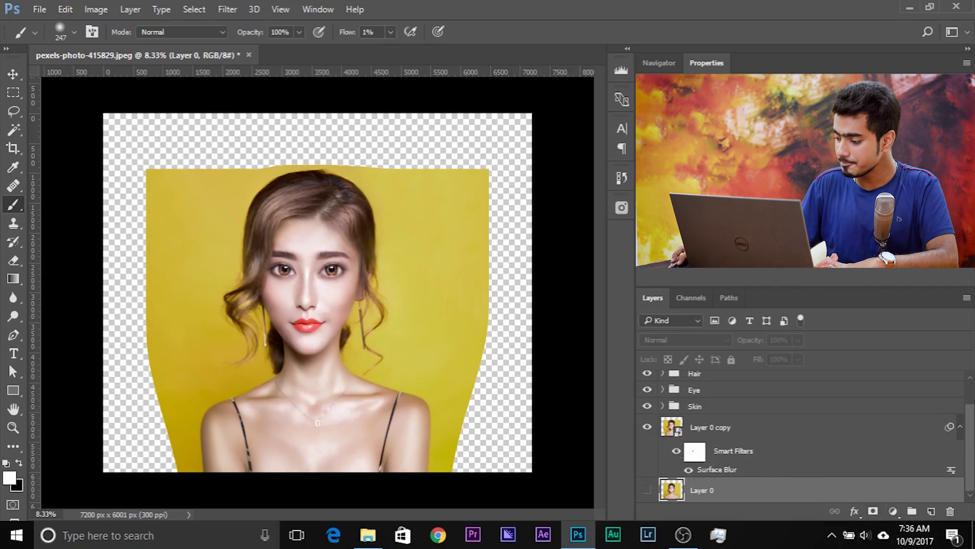
Try filling the empty canvas with a Solid Color layer below Layer 0 copy, sampling the backdrop yellow #d3c24a.
{"action": "left_click", "coordinate": [895, 512]}
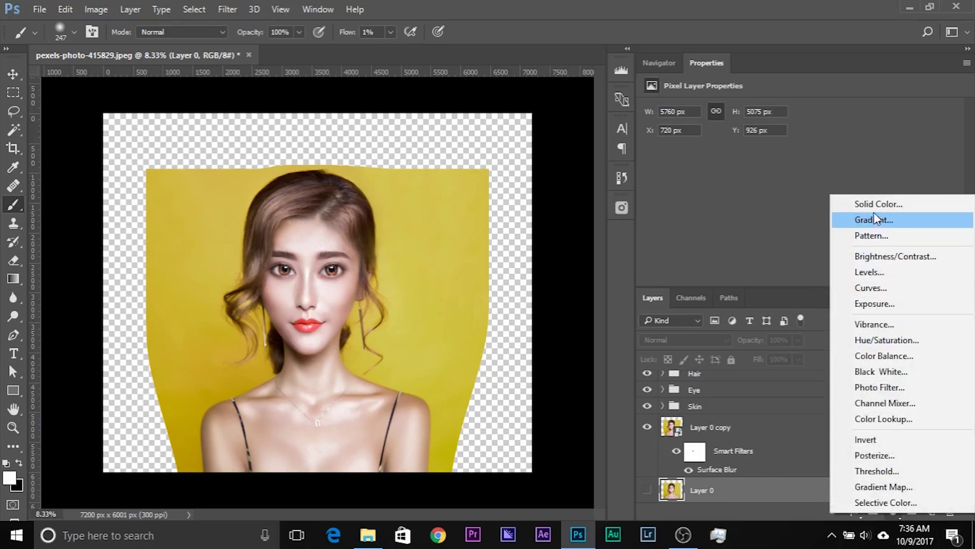
{"action": "left_click", "coordinate": [864, 204]}
{"action": "left_click", "coordinate": [440, 203]}
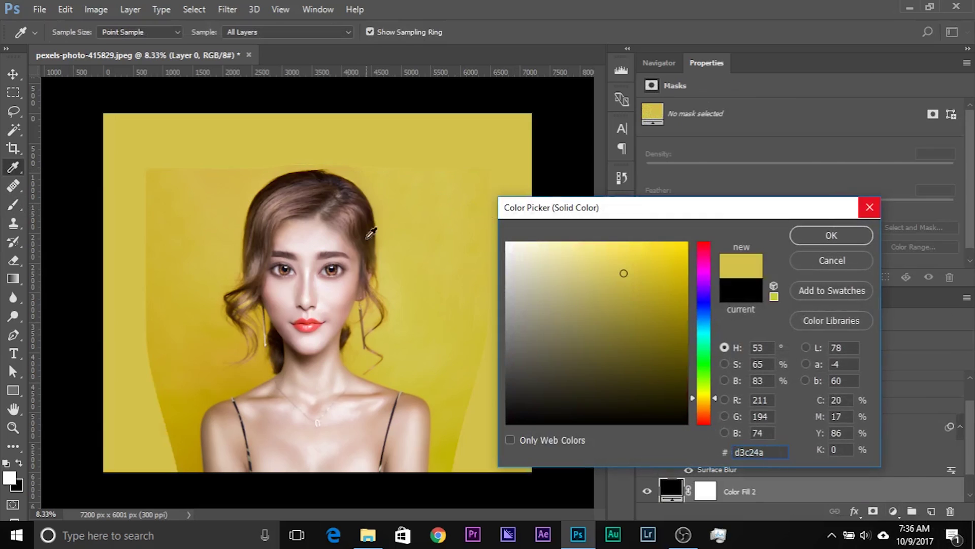
{"action": "left_click", "coordinate": [804, 236]}
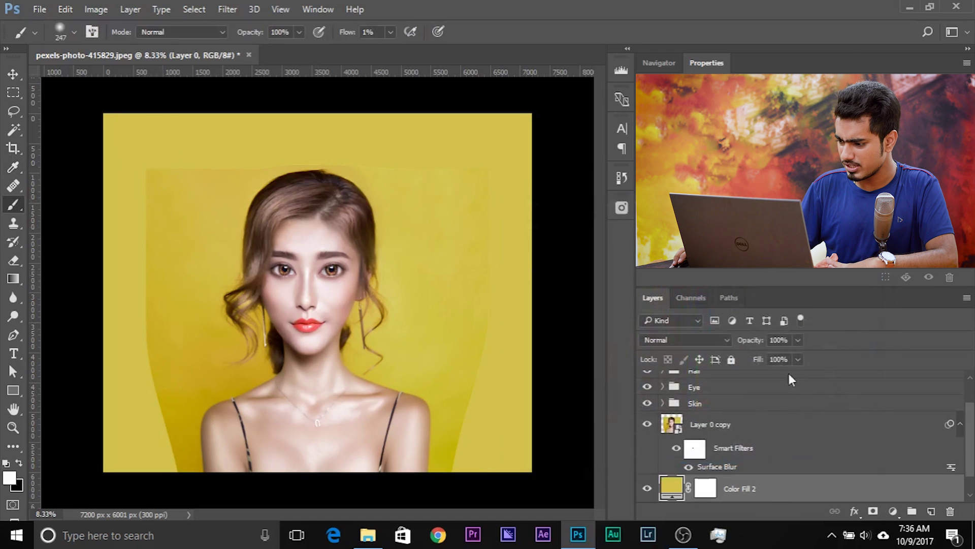
Add a mask to Layer 0 copy and paint its left edge black with a soft 1855 px brush at 100% flow.
{"action": "left_click", "coordinate": [715, 426]}
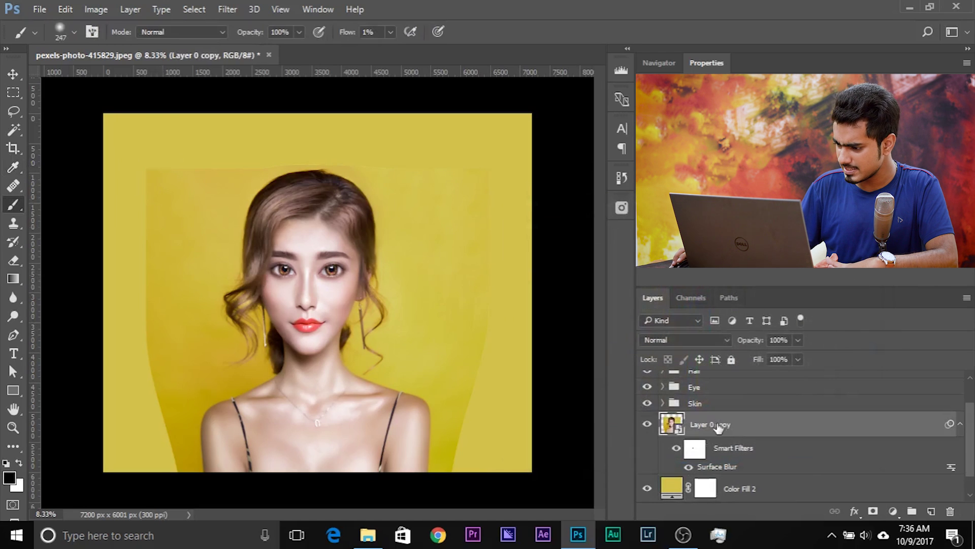
{"action": "key", "text": "x"}
{"action": "left_click", "coordinate": [871, 510]}
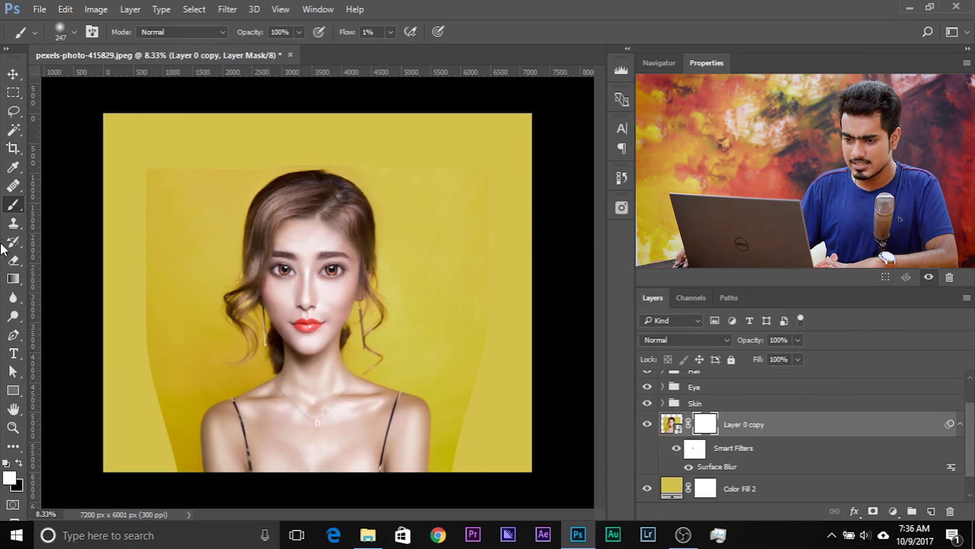
{"action": "mouse_move", "coordinate": [104, 272]}
{"action": "left_mouse_down"}
{"action": "mouse_move", "coordinate": [160, 273]}
{"action": "mouse_move", "coordinate": [163, 226]}
{"action": "left_mouse_up"}
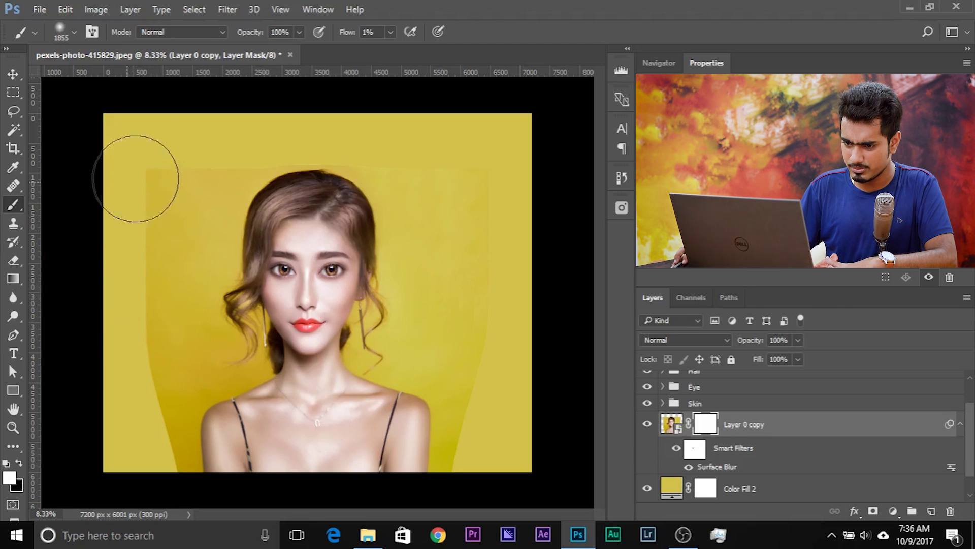
{"action": "key", "text": "x"}
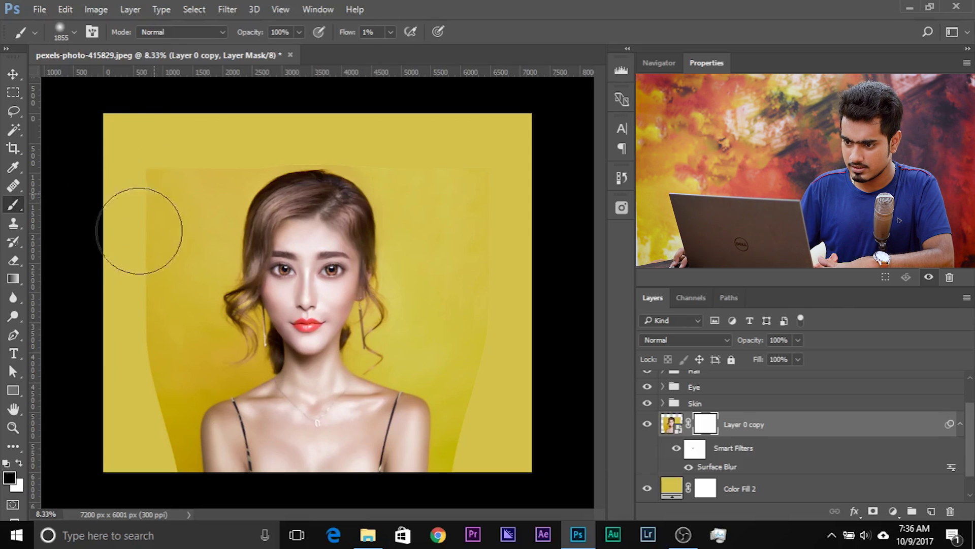
{"action": "left_click_drag", "start_coordinate": [394, 34], "coordinate": [418, 49]}
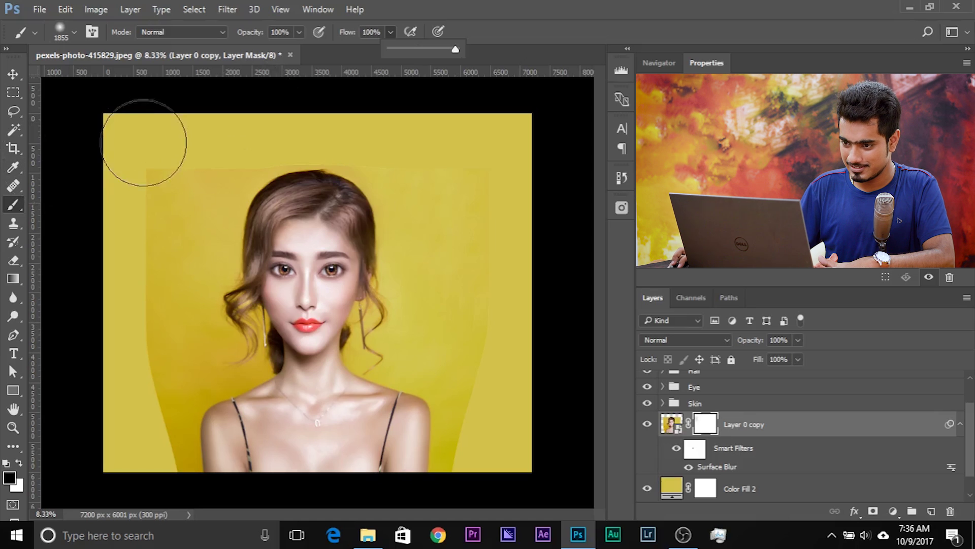
{"action": "left_click", "coordinate": [132, 165]}
{"action": "left_click_drag", "start_coordinate": [119, 298], "coordinate": [145, 470]}
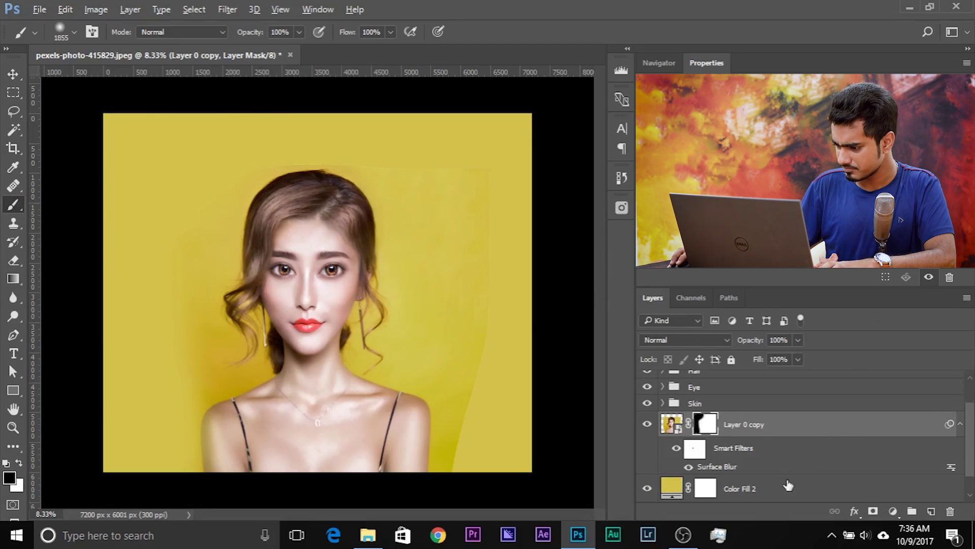
Delete the Color Fill 2 layer and the layer mask of Layer 0 copy.
{"action": "left_click_drag", "start_coordinate": [818, 489], "coordinate": [952, 513]}
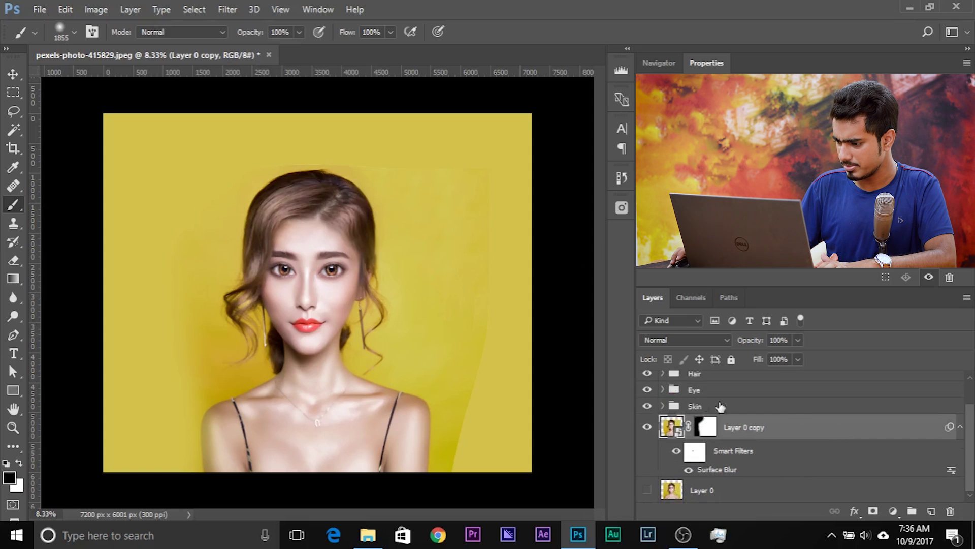
{"action": "left_click_drag", "start_coordinate": [706, 426], "coordinate": [954, 514]}
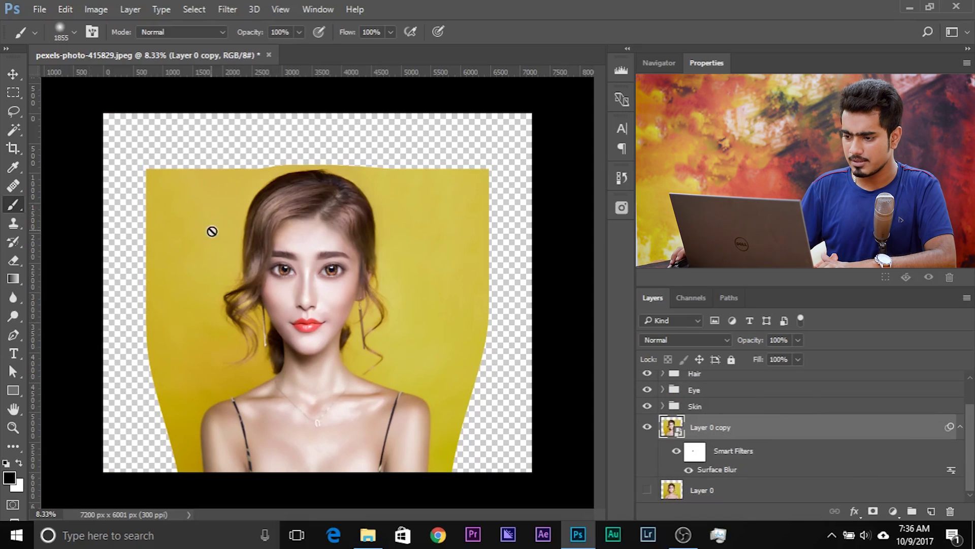
Crop the canvas around the portrait to about 4752 × 5142 px, trimming most of the transparent border above and beside it.
{"action": "key", "text": "c"}
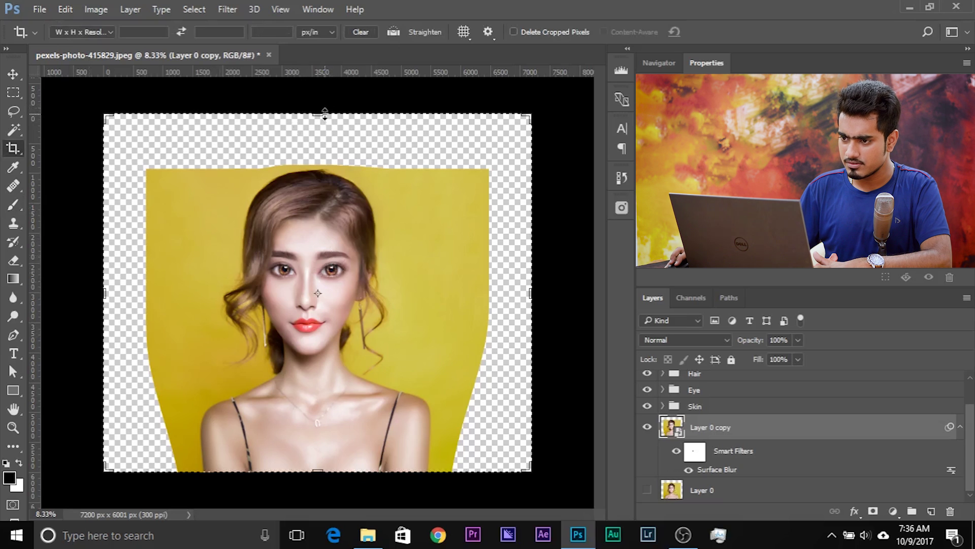
{"action": "left_click_drag", "start_coordinate": [328, 108], "coordinate": [328, 137]}
{"action": "left_click_drag", "start_coordinate": [99, 297], "coordinate": [142, 297]}
{"action": "left_click_drag", "start_coordinate": [489, 291], "coordinate": [453, 288]}
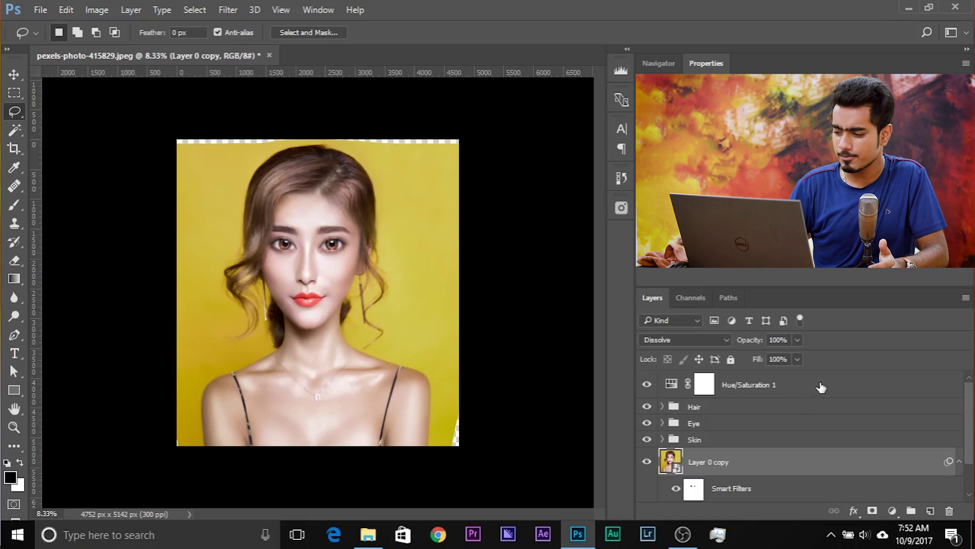
Stamp all visible layers into a new merged layer above Hue/Saturation 1.
{"action": "left_click", "coordinate": [821, 388]}
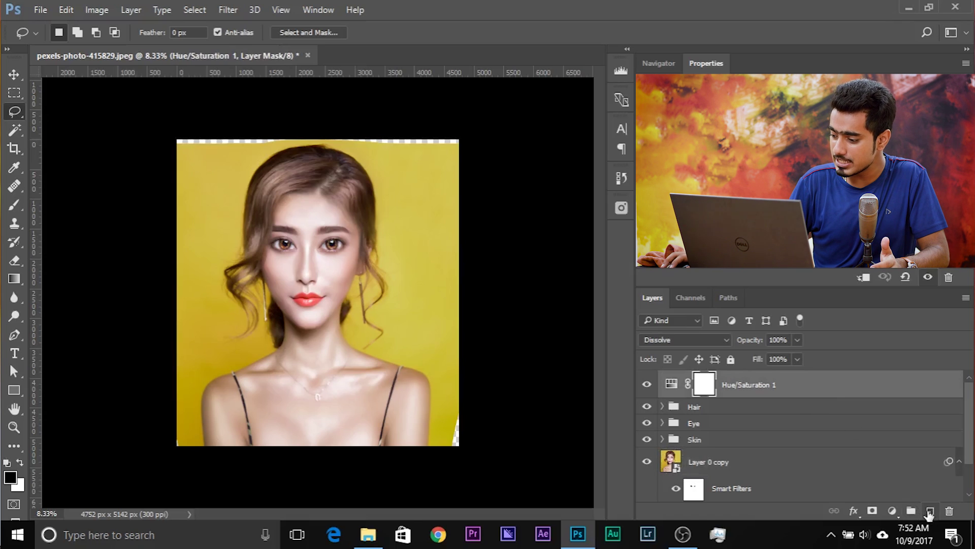
{"action": "left_click", "coordinate": [929, 512]}
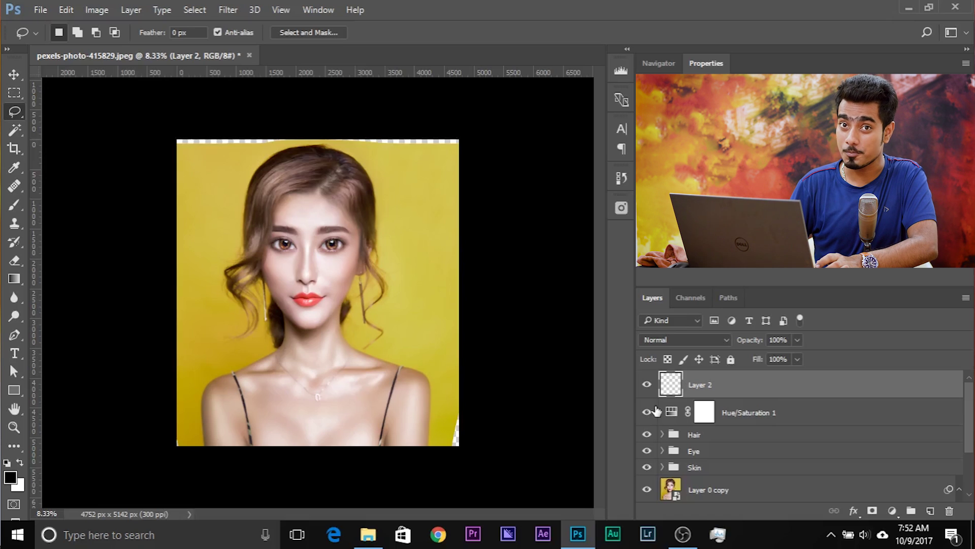
{"action": "left_click_drag", "start_coordinate": [841, 393], "coordinate": [948, 511]}
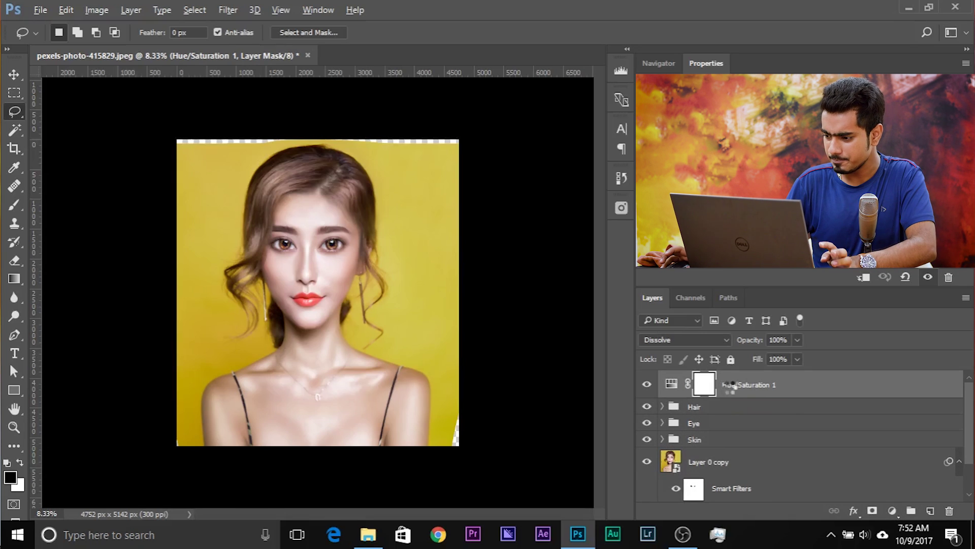
{"action": "key", "text": "ctrl+z"}
Select the transparent strips along the image's upper edge on Layer 2 with the Magic Wand at tolerance 10.
{"action": "key", "text": "ctrl+plus"}
{"action": "key", "text": "ctrl+plus"}
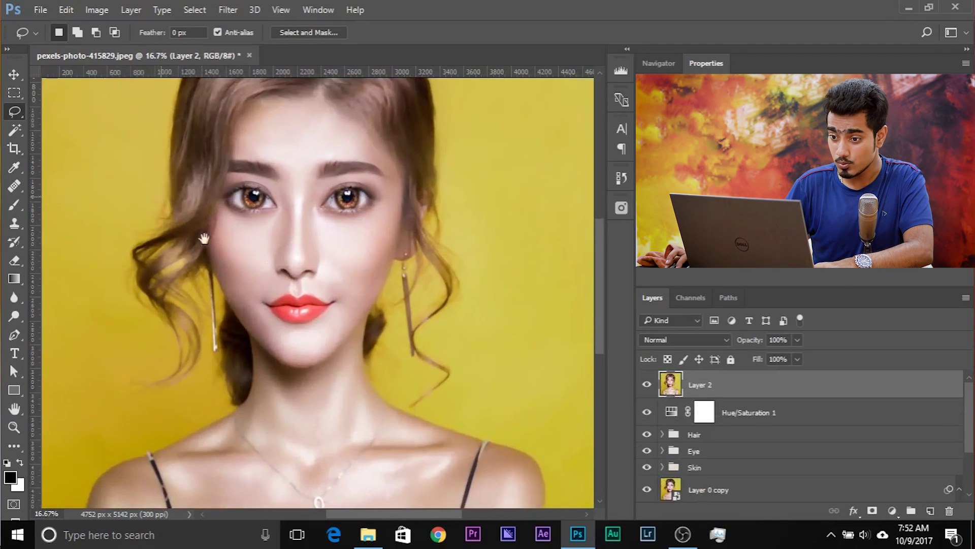
{"action": "left_click_drag", "start_coordinate": [175, 210], "coordinate": [305, 384]}
{"action": "left_click", "coordinate": [11, 129]}
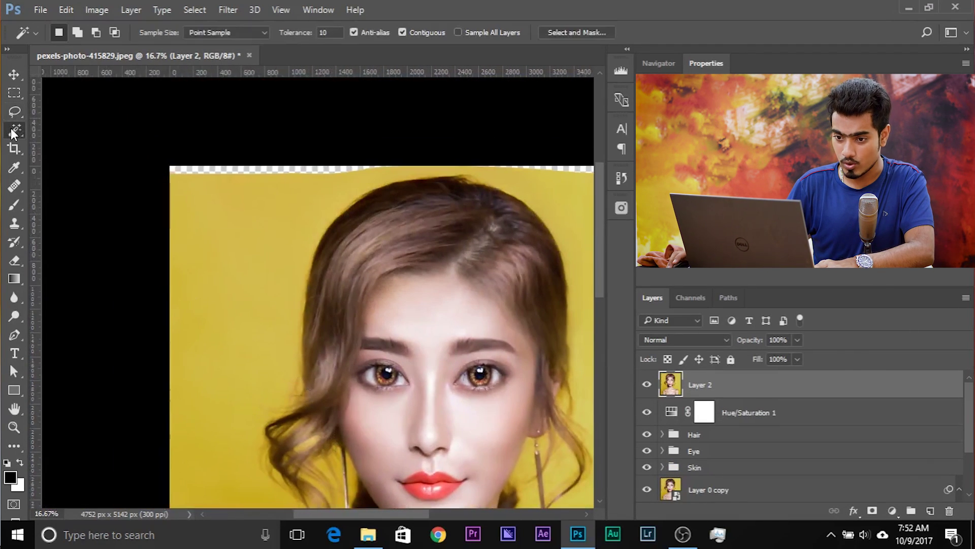
{"action": "right_click", "coordinate": [11, 128]}
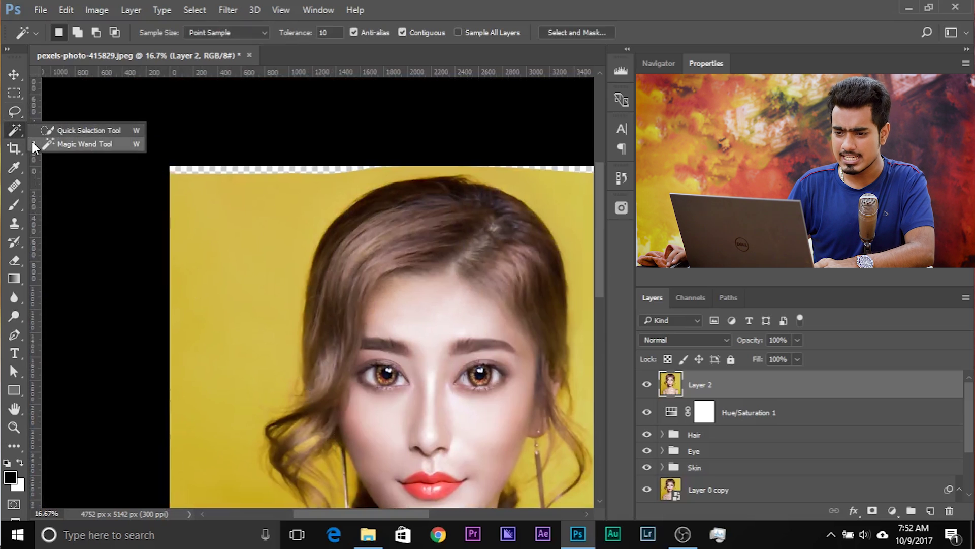
{"action": "left_click", "coordinate": [71, 144]}
{"action": "left_click", "coordinate": [215, 168]}
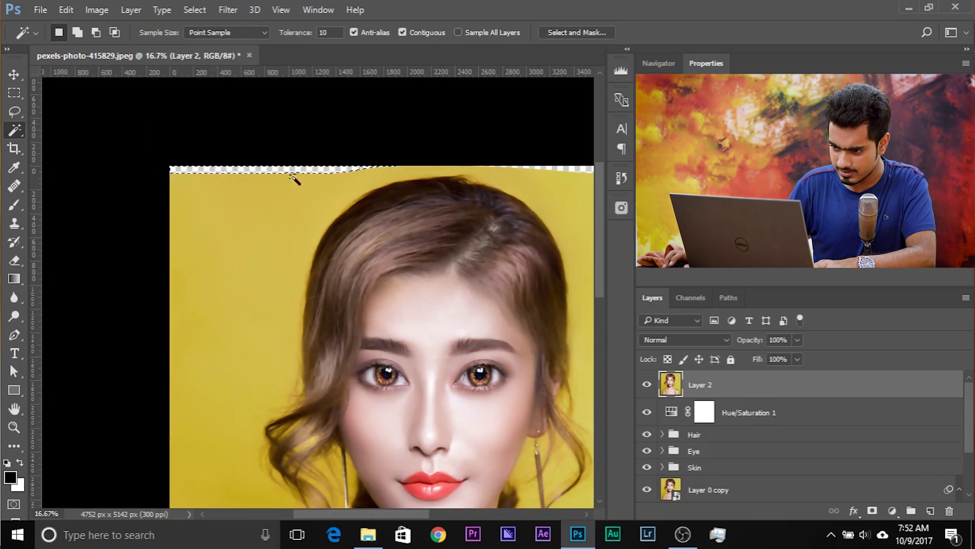
{"action": "left_click_drag", "start_coordinate": [505, 209], "coordinate": [169, 218]}
{"action": "key", "text": "shift"}
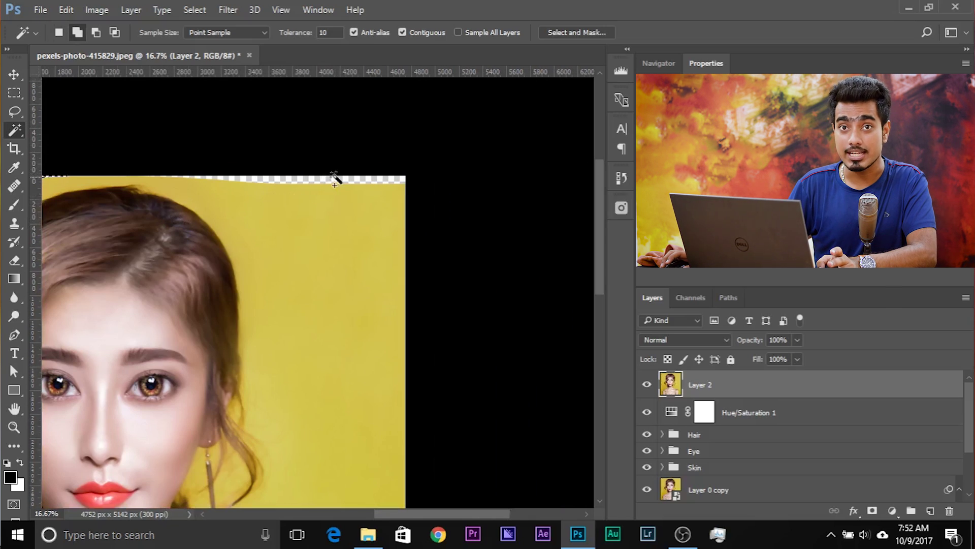
{"action": "left_click", "coordinate": [331, 179], "text": "shift"}
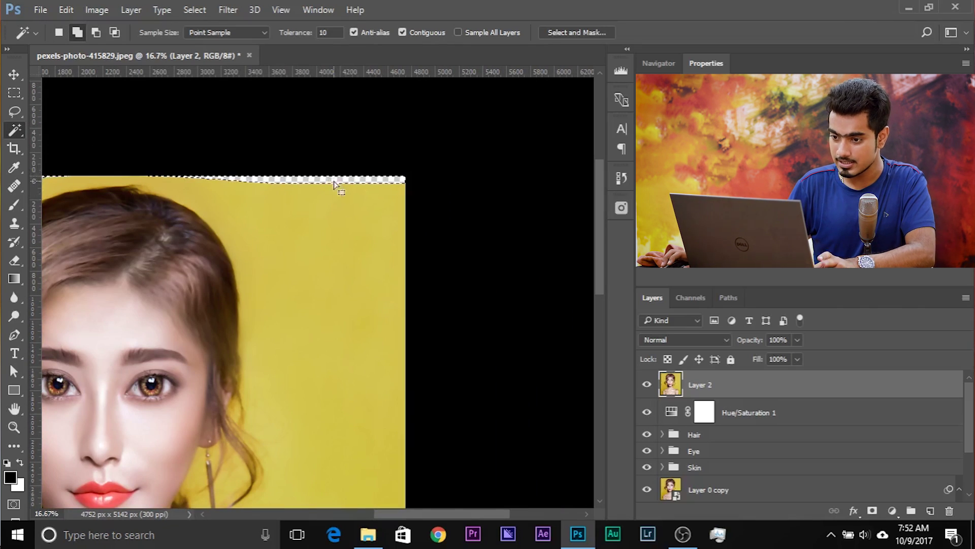
Add the transparent slivers at the image's lower right and lower left corners to the Magic Wand selection.
{"action": "left_click_drag", "start_coordinate": [290, 387], "coordinate": [385, 132]}
{"action": "key", "text": "shift"}
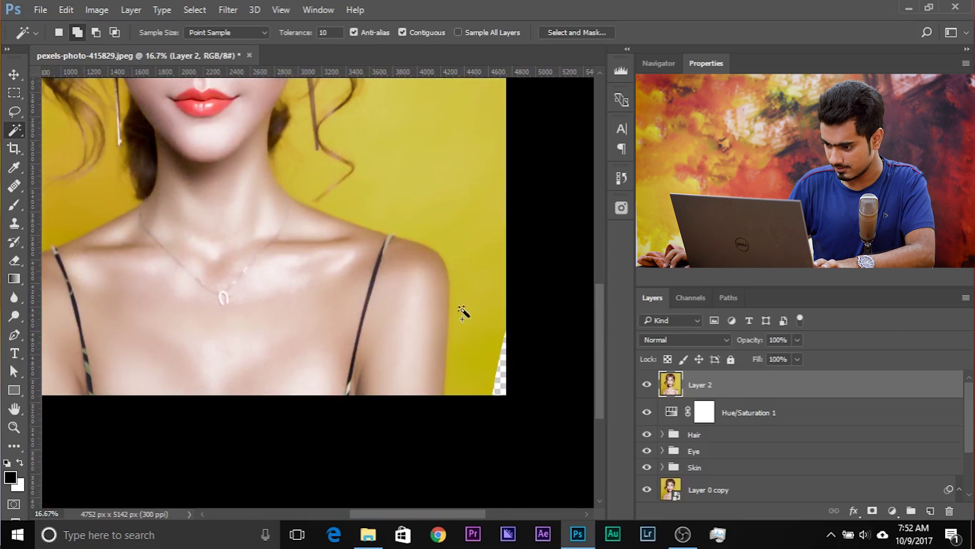
{"action": "left_click_drag", "start_coordinate": [372, 344], "coordinate": [577, 340]}
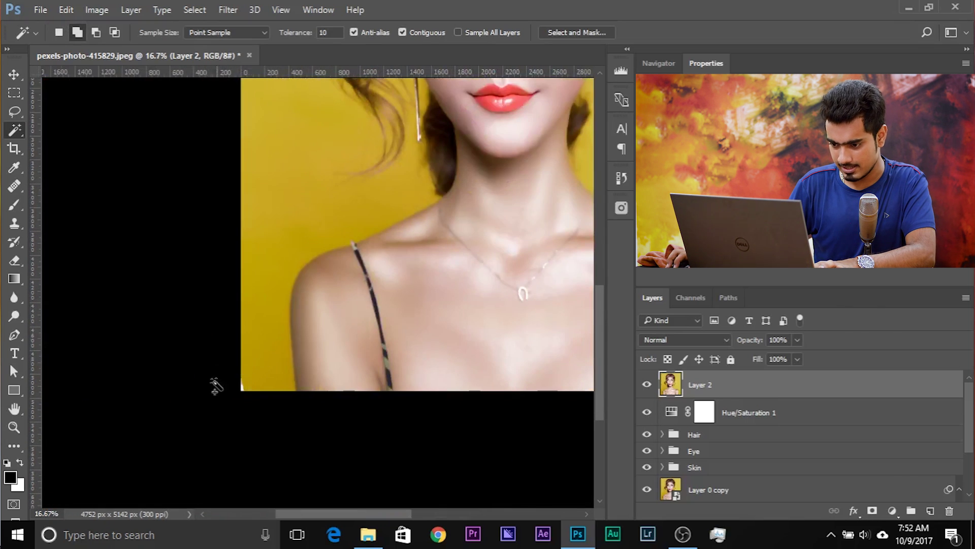
{"action": "scroll", "coordinate": [239, 396], "scroll_direction": "up", "scroll_amount": 3}
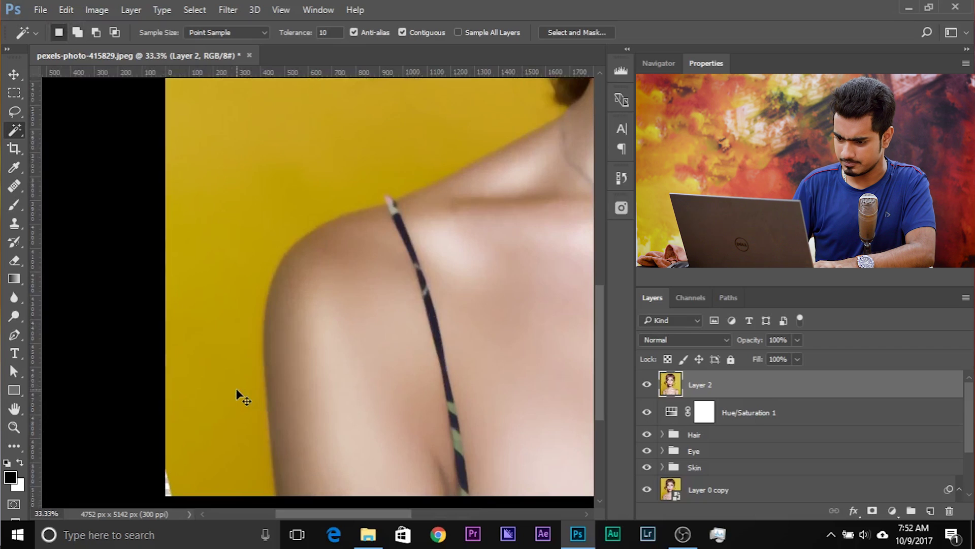
{"action": "left_click_drag", "start_coordinate": [235, 388], "coordinate": [412, 250]}
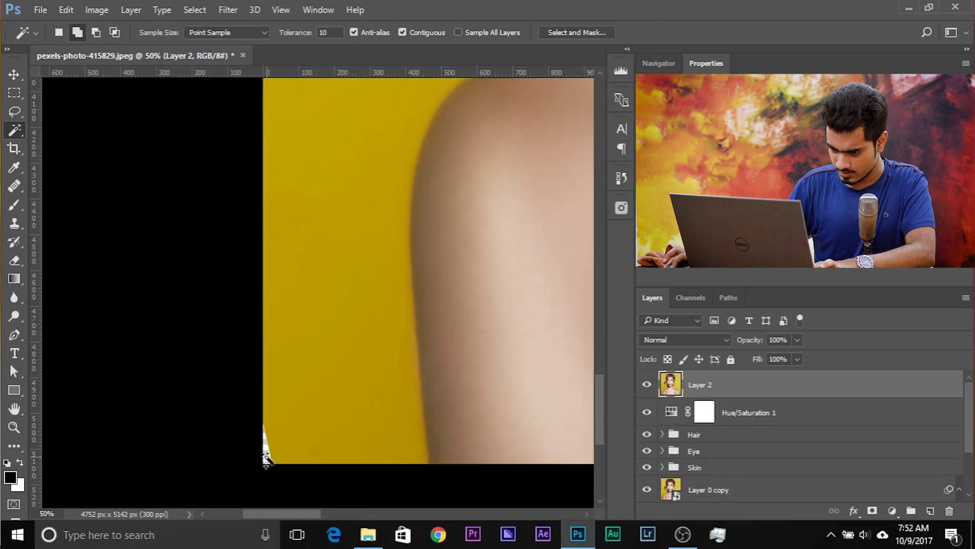
{"action": "scroll", "coordinate": [401, 399], "scroll_direction": "down", "scroll_amount": 4}
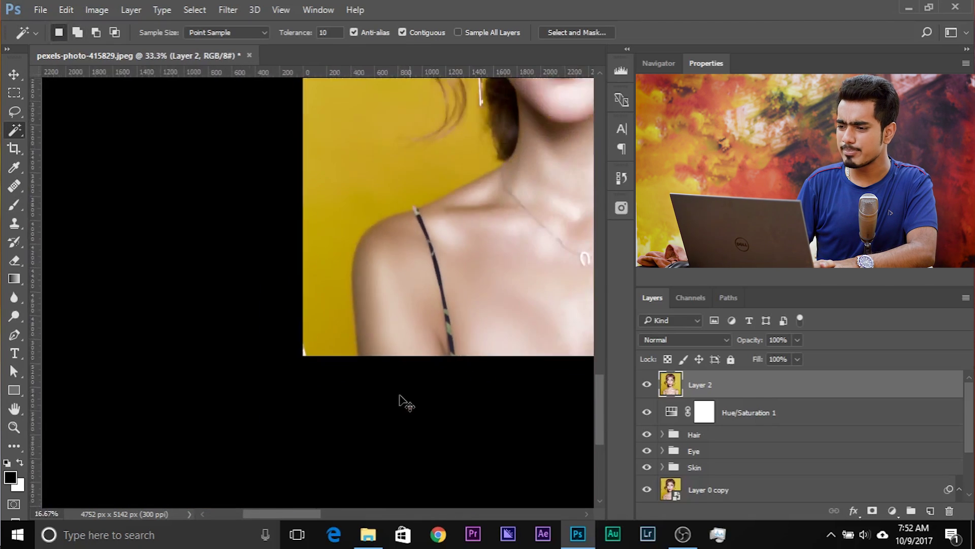
Expand the selection of the transparent edges by 6 pixels.
{"action": "key", "text": "ctrl+plus"}
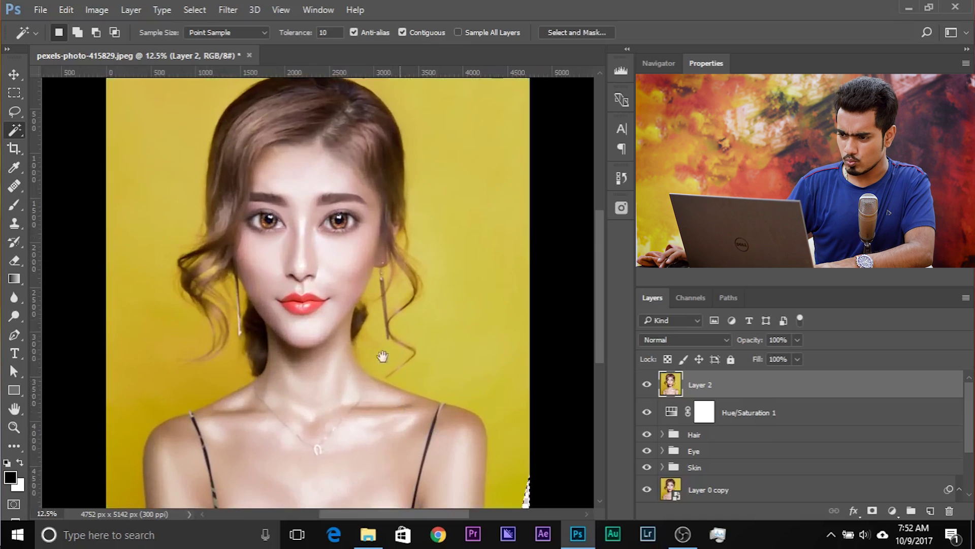
{"action": "left_click_drag", "start_coordinate": [362, 319], "coordinate": [396, 406]}
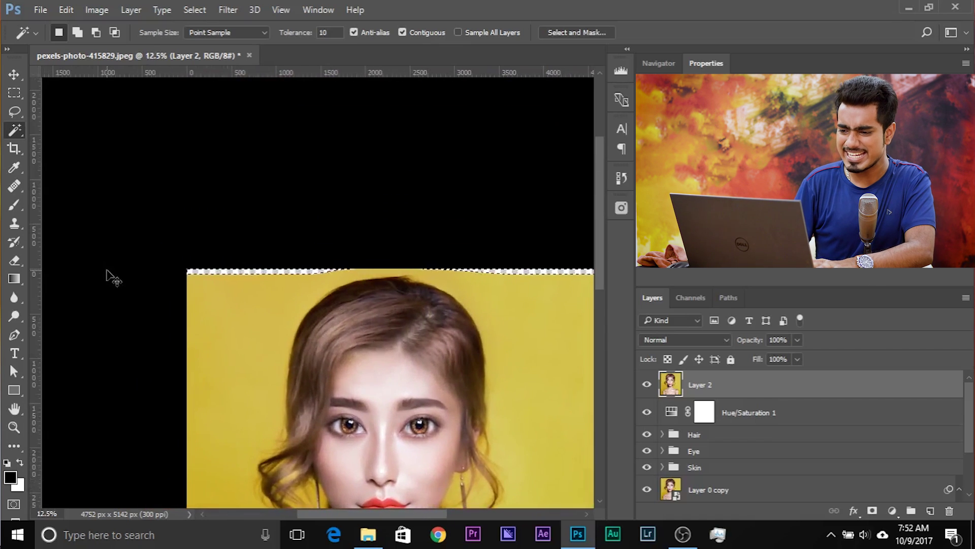
{"action": "key", "text": "ctrl+plus"}
{"action": "key", "text": "ctrl+plus"}
{"action": "key", "text": "ctrl+plus"}
{"action": "left_click_drag", "start_coordinate": [216, 251], "coordinate": [383, 300]}
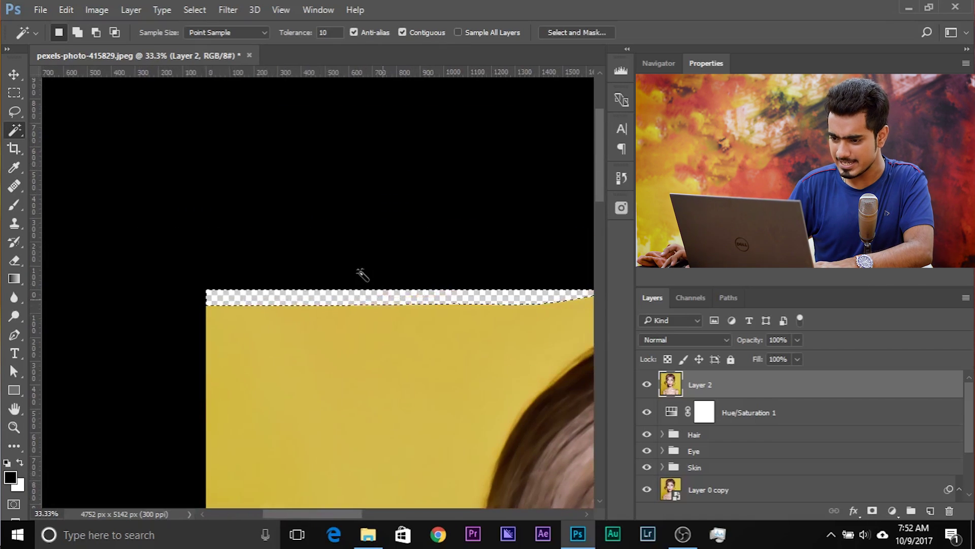
{"action": "left_click_drag", "start_coordinate": [466, 331], "coordinate": [276, 331]}
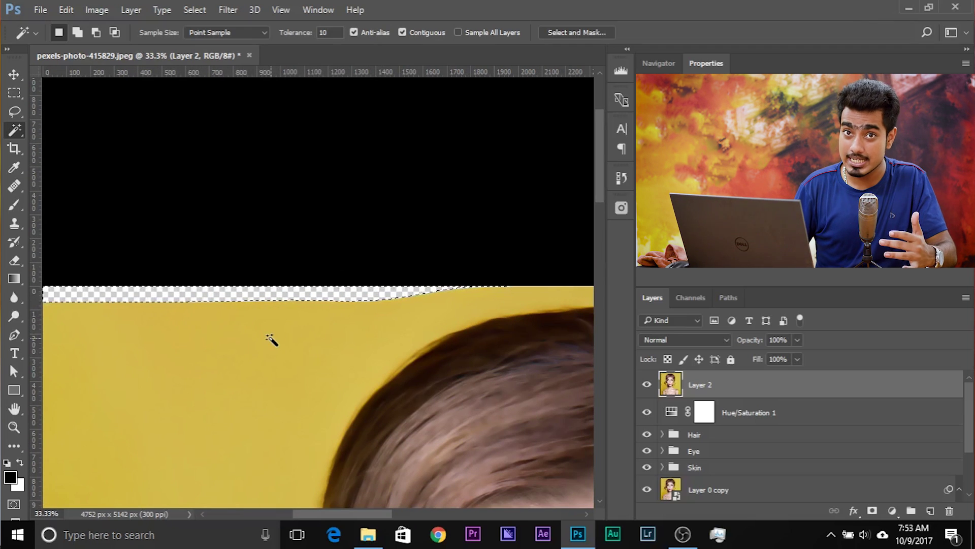
{"action": "left_click", "coordinate": [195, 9]}
{"action": "mouse_move", "coordinate": [325, 197]}
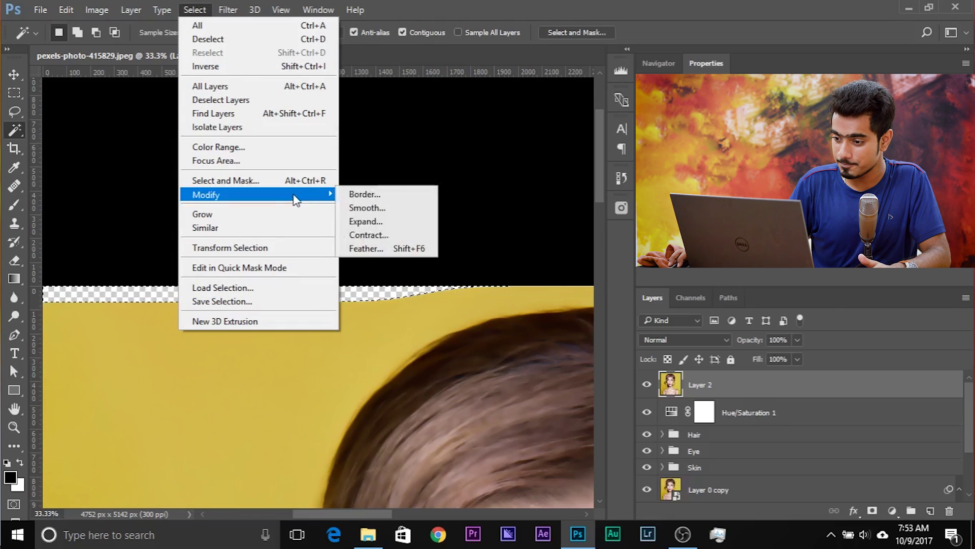
{"action": "left_click", "coordinate": [385, 224]}
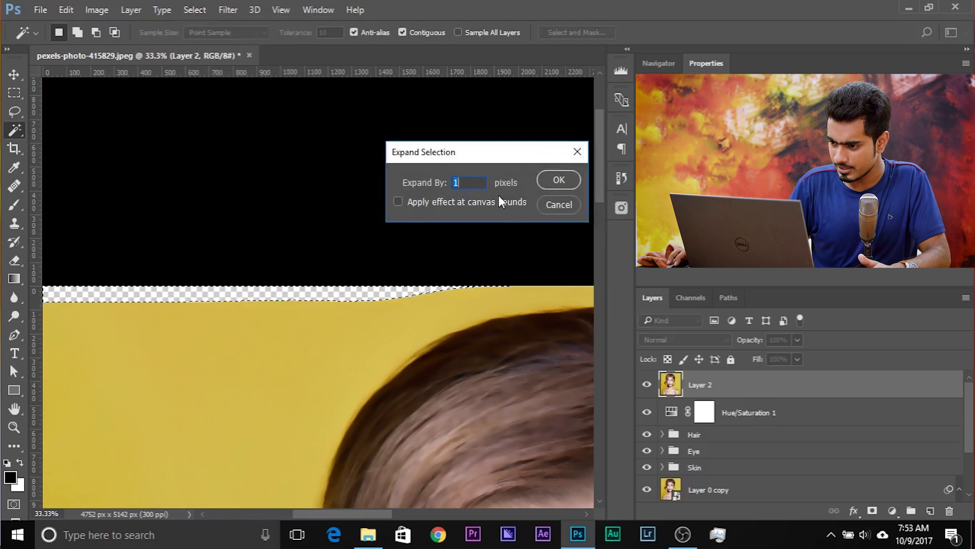
{"action": "type", "text": "6"}
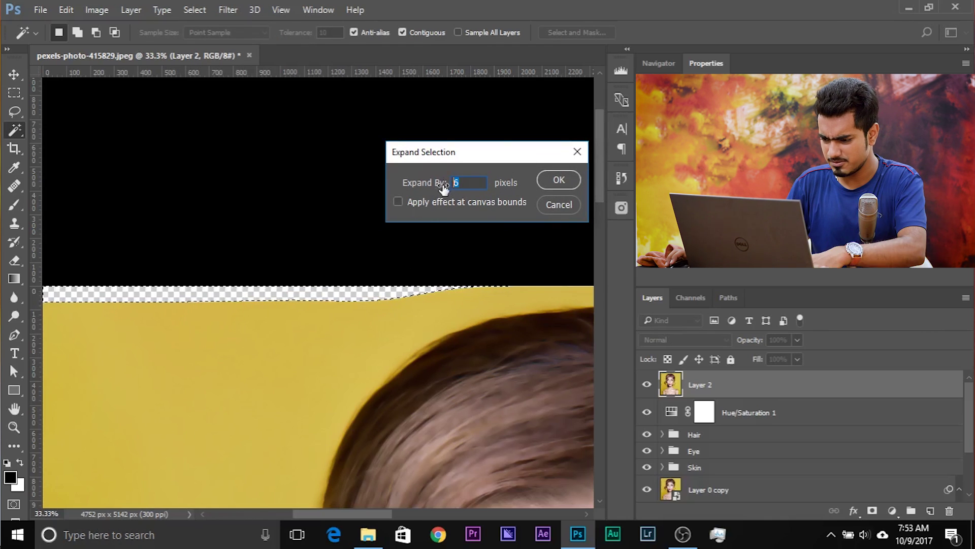
{"action": "left_click", "coordinate": [548, 181]}
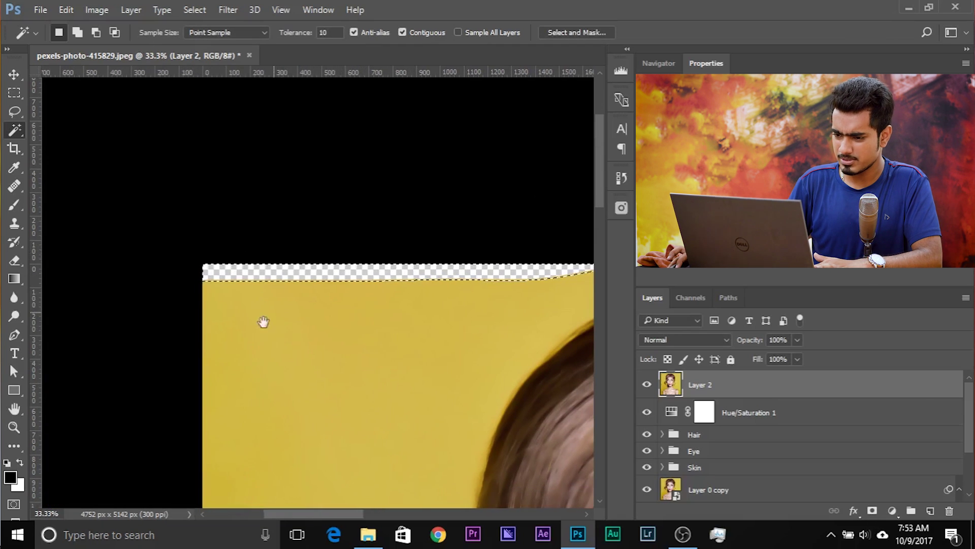
Try a Content-Aware fill on the selected edges in Normal mode at 100% opacity with Preserve Transparency on.
{"action": "left_click_drag", "start_coordinate": [307, 266], "coordinate": [256, 295]}
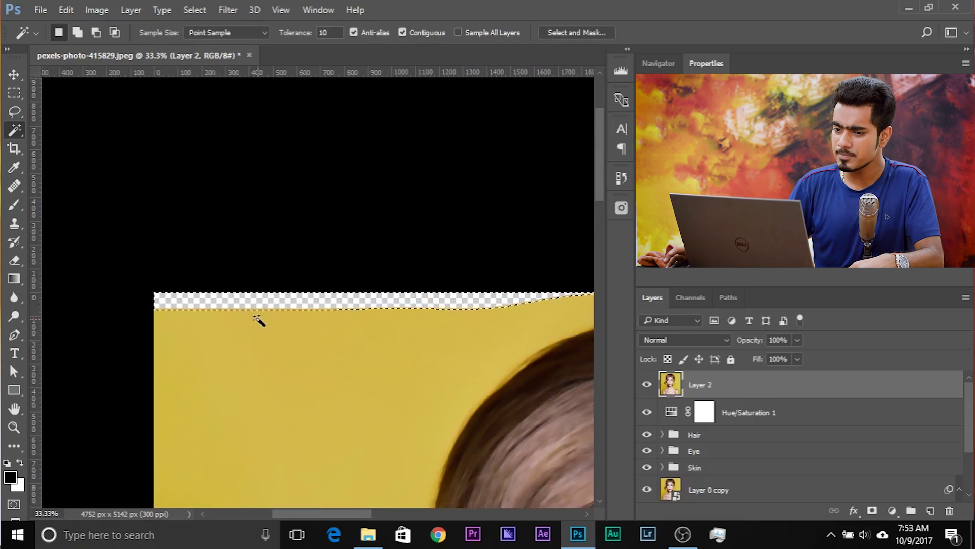
{"action": "left_click", "coordinate": [66, 14]}
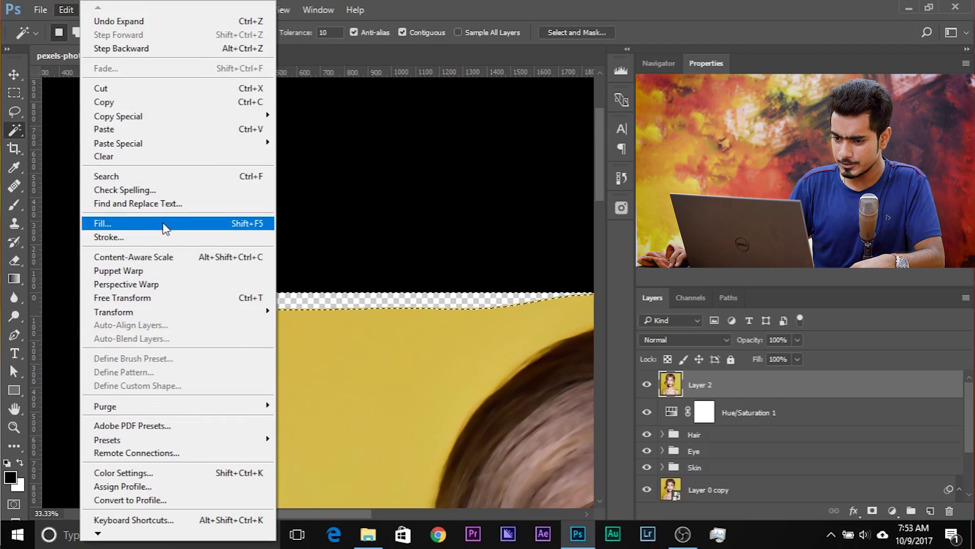
{"action": "left_click", "coordinate": [102, 223]}
{"action": "left_click", "coordinate": [487, 143]}
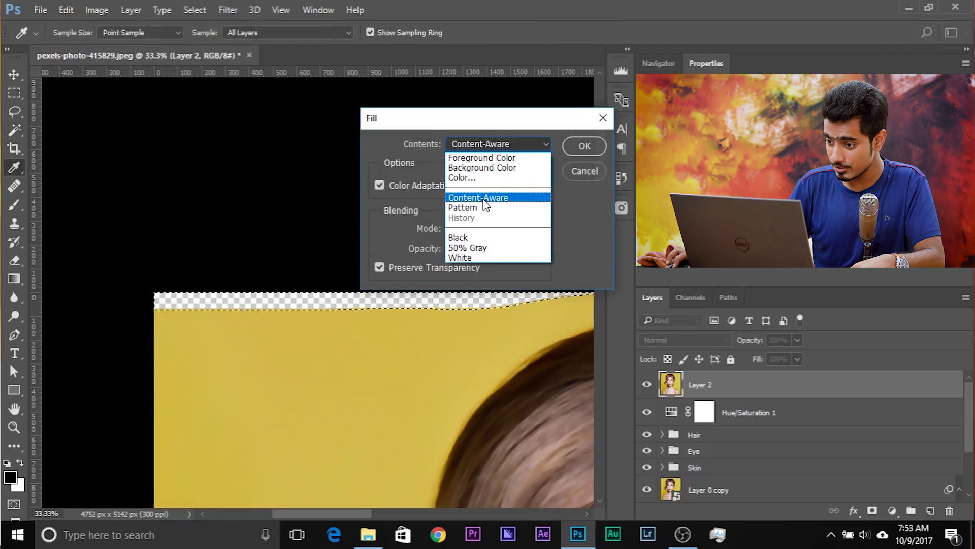
{"action": "left_click", "coordinate": [484, 196]}
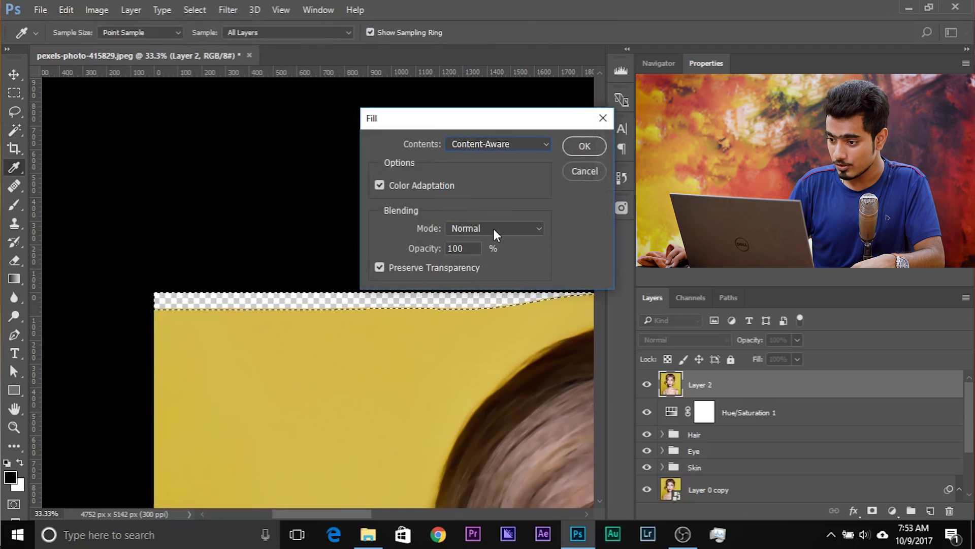
{"action": "left_click", "coordinate": [584, 146]}
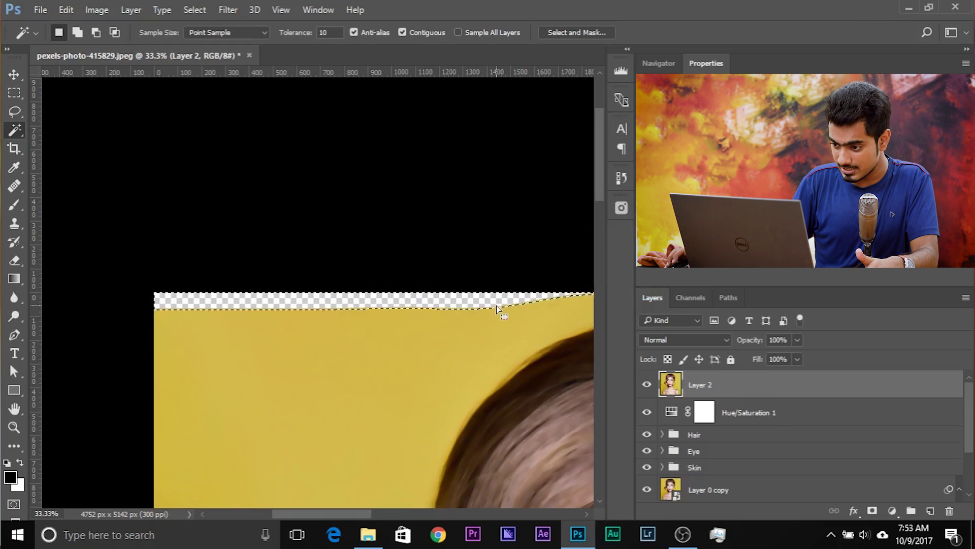
{"action": "scroll", "coordinate": [436, 330], "scroll_direction": "down", "scroll_amount": 1}
{"action": "scroll", "coordinate": [437, 336], "scroll_direction": "up", "scroll_amount": 2}
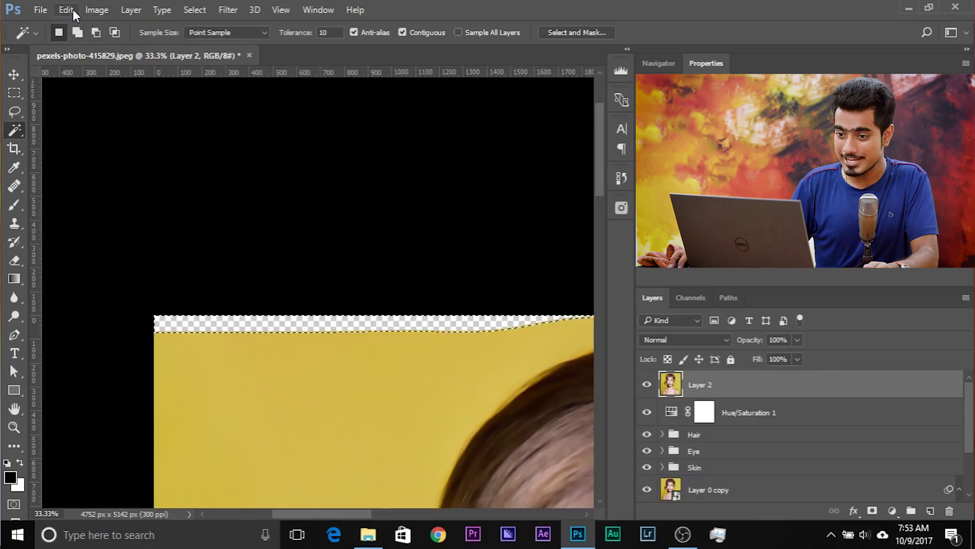
Fill the selected edges with Content-Aware at 100% opacity and Preserve Transparency off, and clear the selection.
{"action": "left_click", "coordinate": [66, 10]}
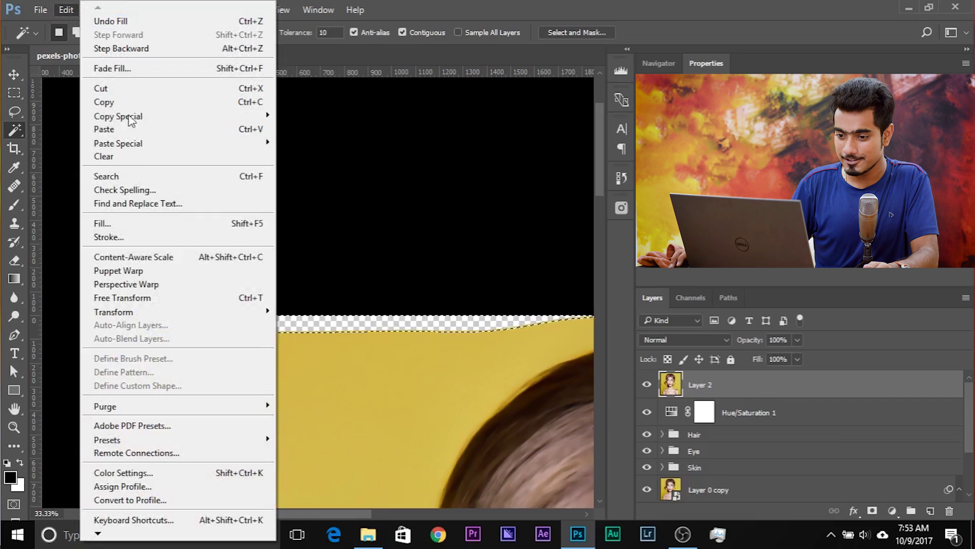
{"action": "left_click", "coordinate": [145, 223]}
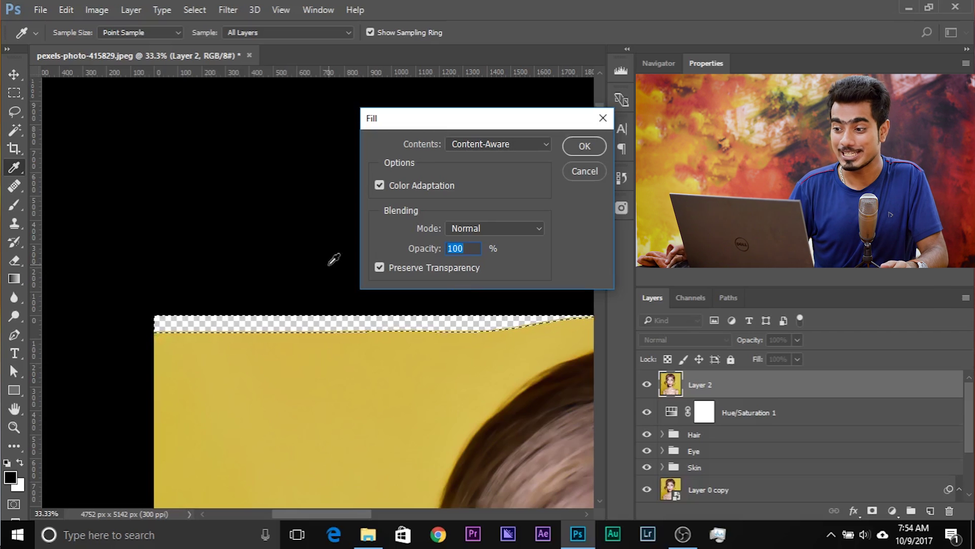
{"action": "left_click", "coordinate": [380, 267]}
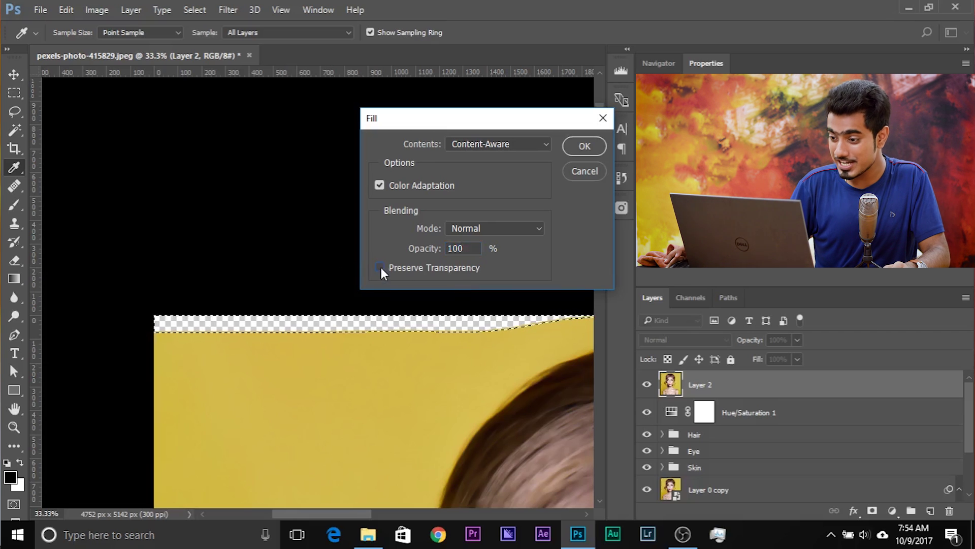
{"action": "left_click", "coordinate": [585, 146]}
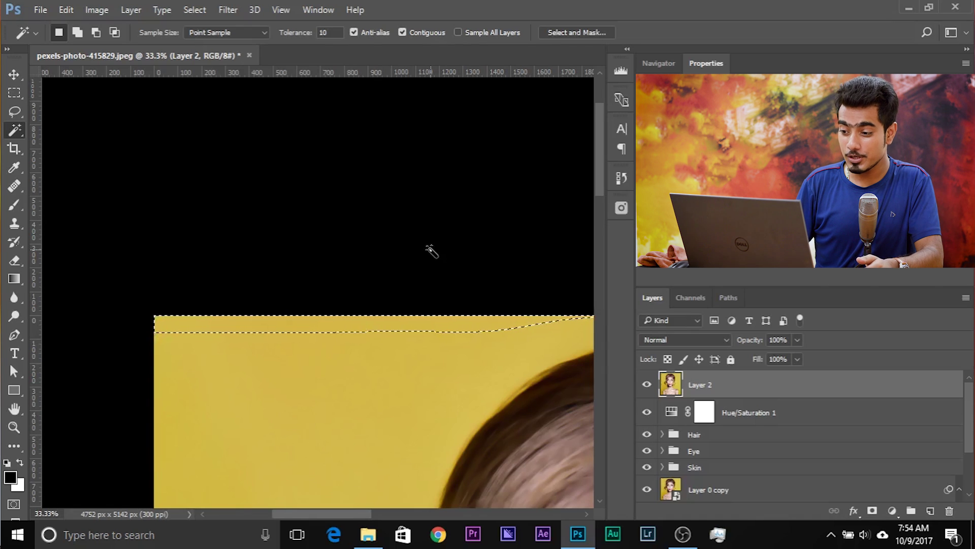
{"action": "key", "text": "ctrl+d"}
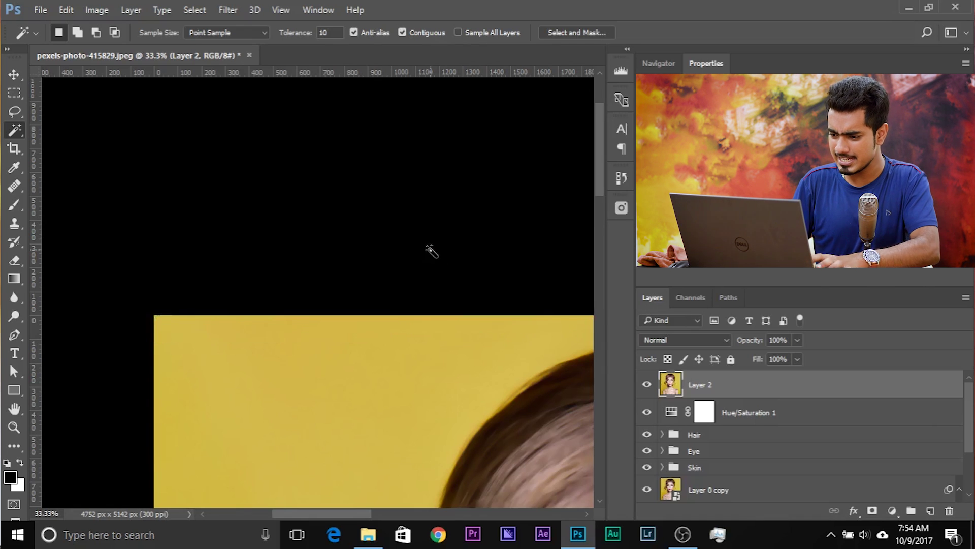
{"action": "key", "text": "ctrl+minus"}
{"action": "key", "text": "ctrl+minus"}
{"action": "key", "text": "ctrl+minus"}
{"action": "key", "text": "ctrl+minus"}
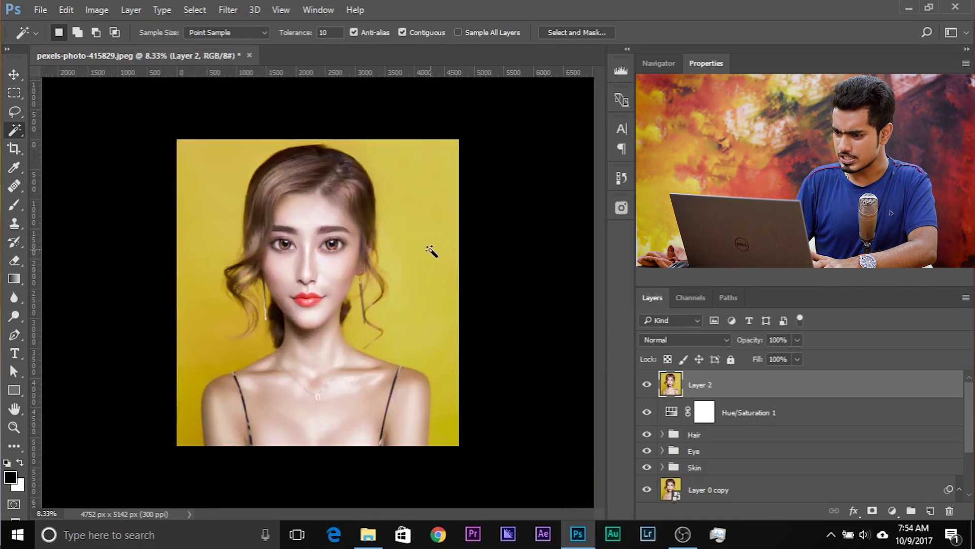